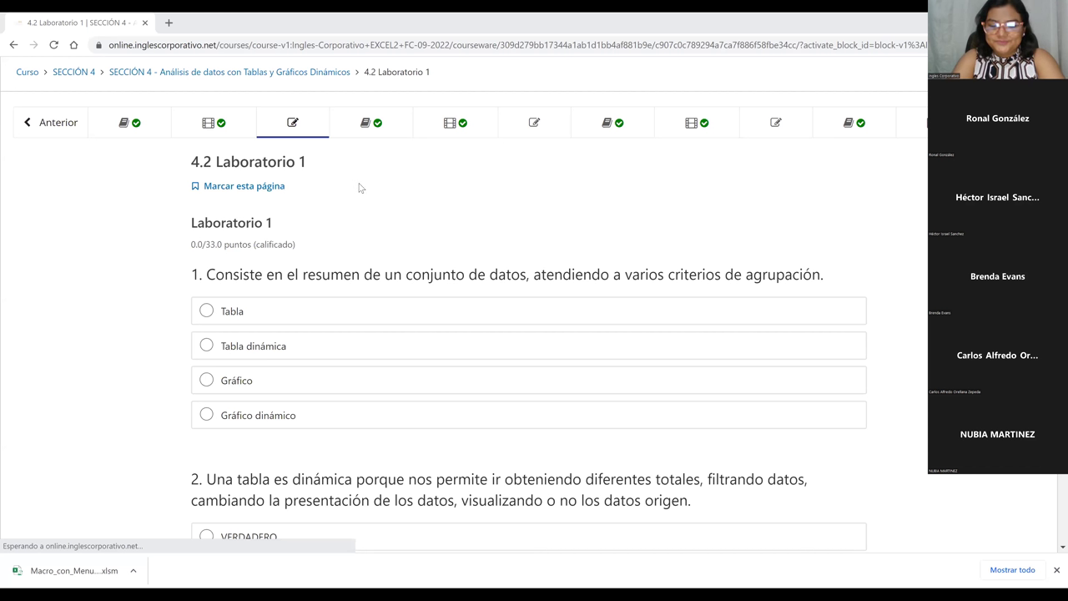
Step: Look through the four questions of Laboratorio 1 and their answer options
scroll(360, 188, "down", 1)
scroll(360, 187, "down", 3)
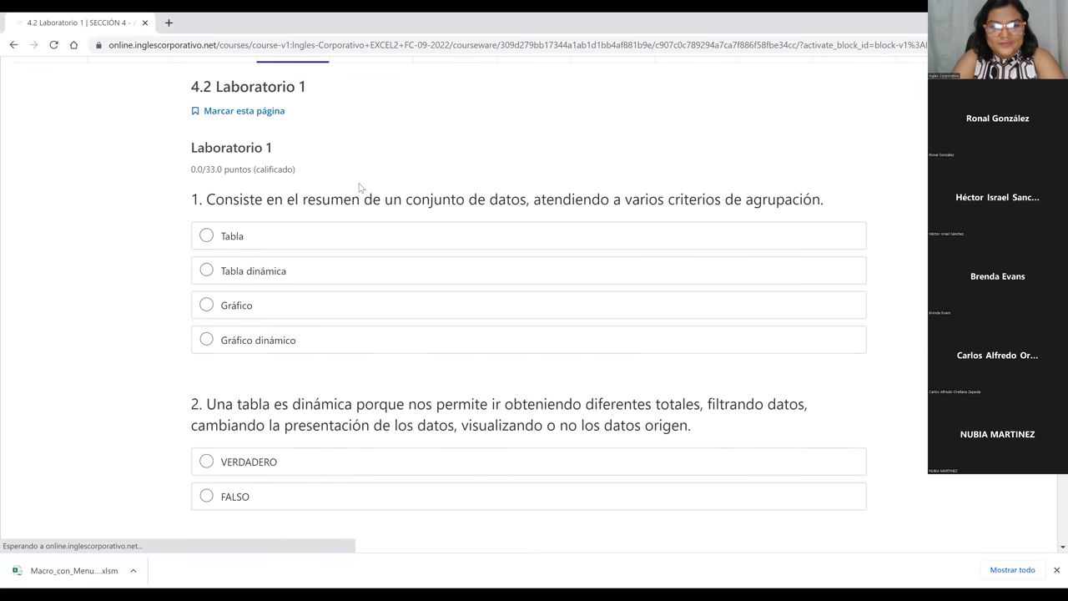
scroll(361, 187, "down", 1)
scroll(360, 188, "down", 1)
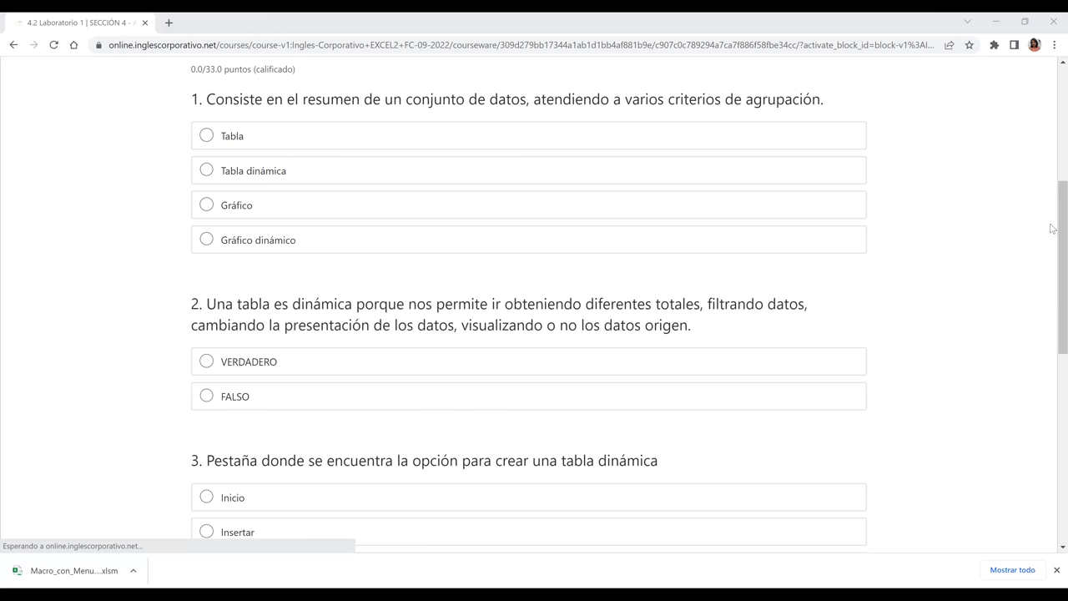
scroll(1052, 331, "down", 3)
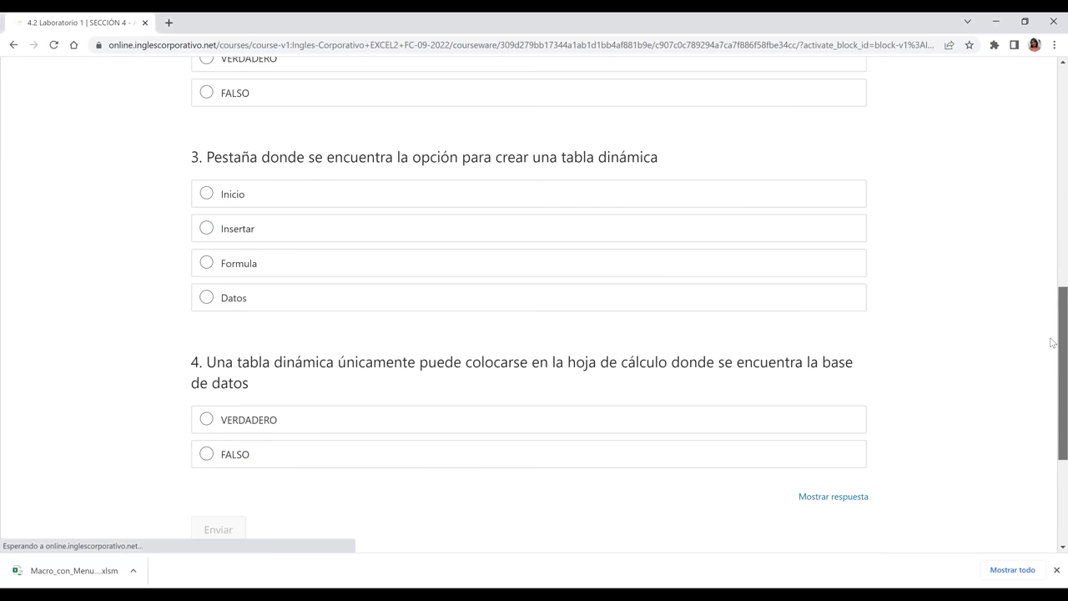
scroll(1052, 210, "up", 4)
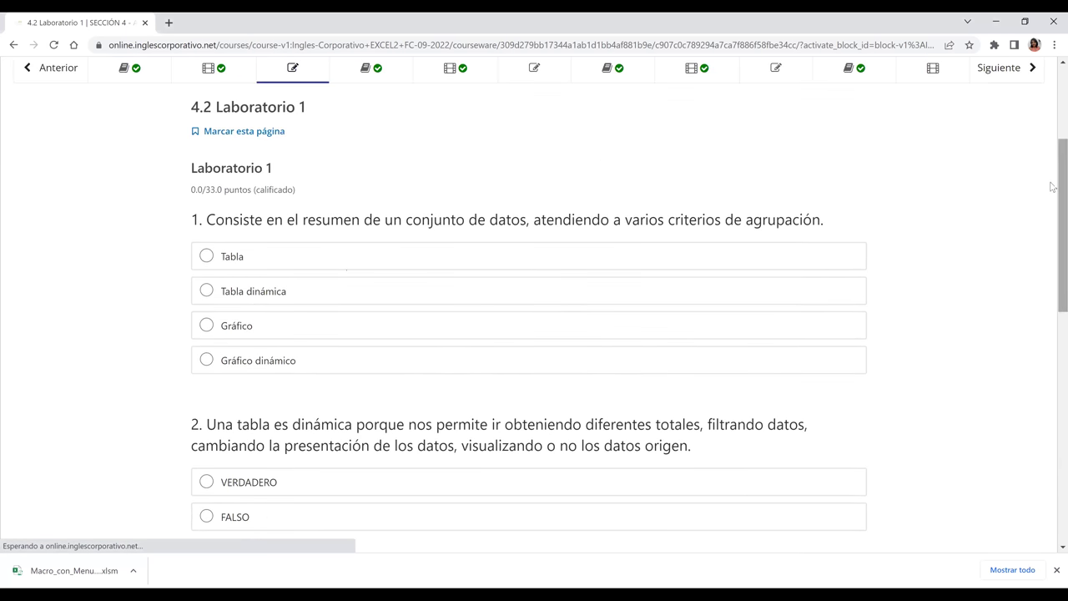
left_click(234, 371)
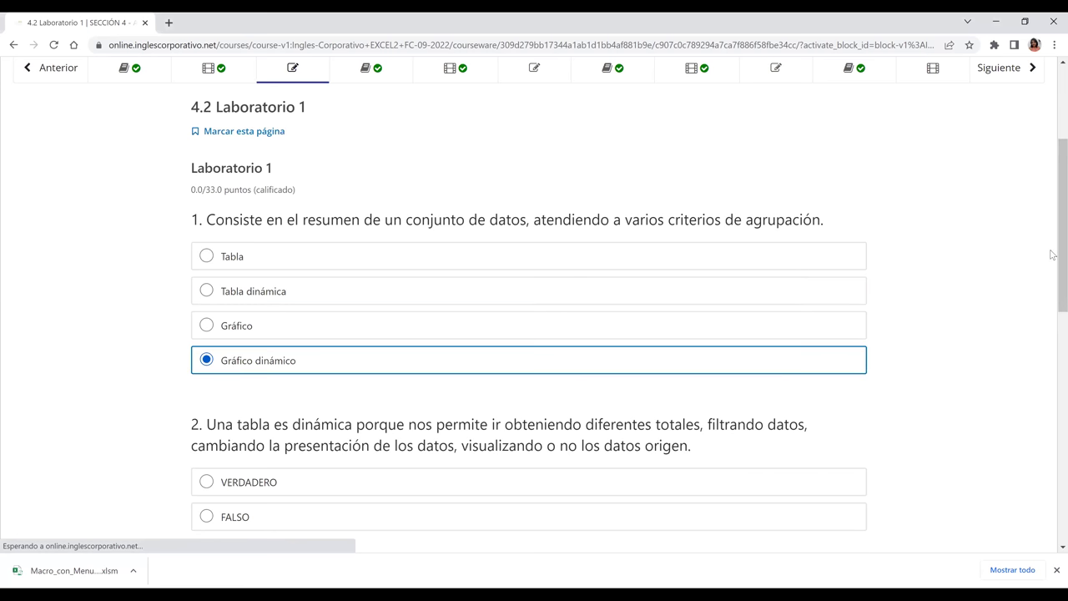
scroll(1052, 258, "down", 1)
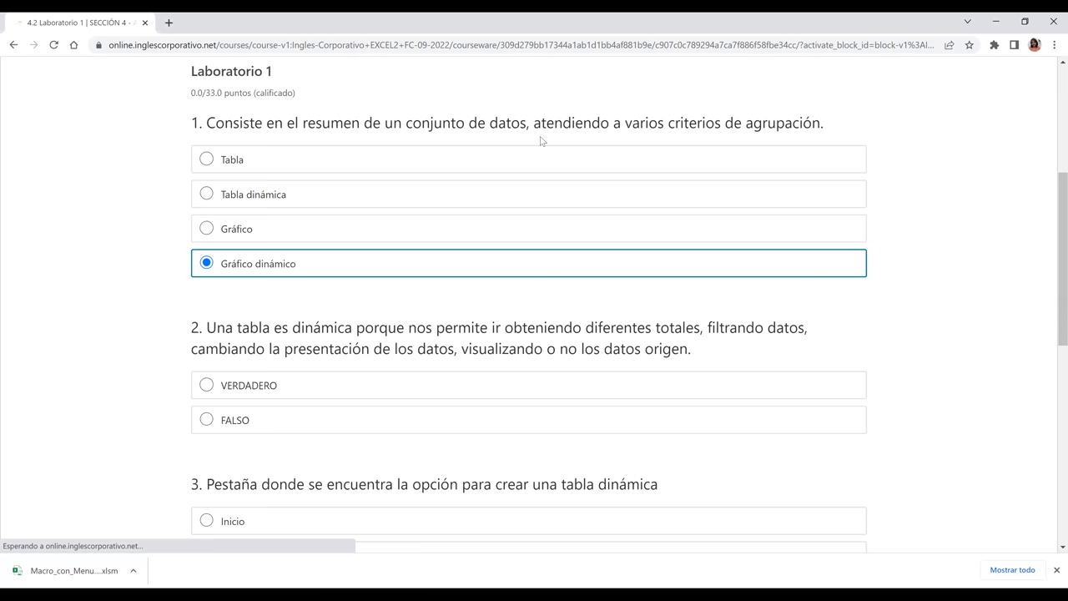
left_click(275, 194)
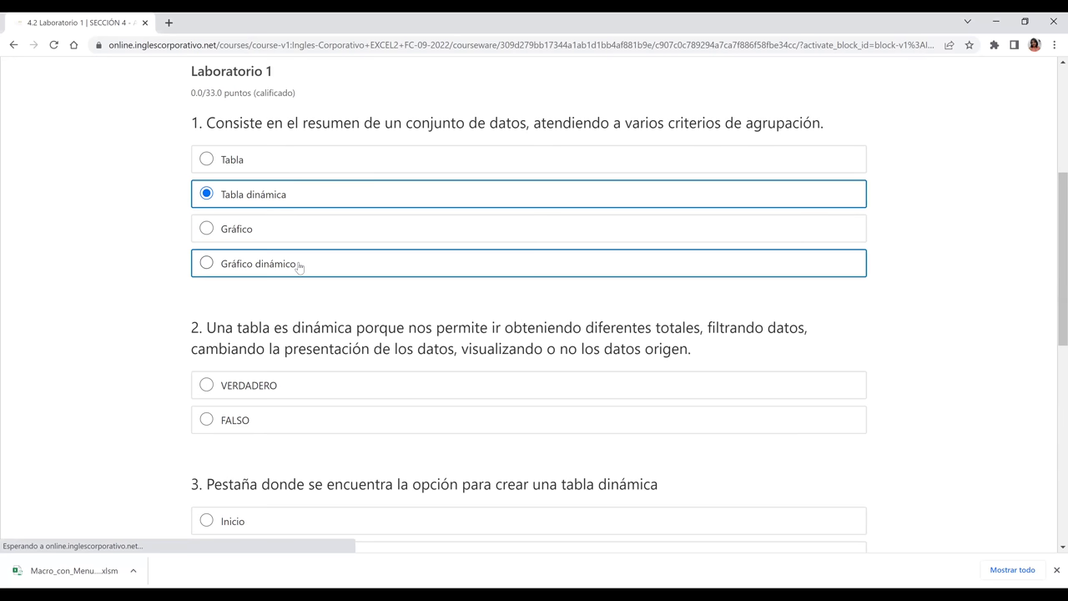
left_click(213, 265)
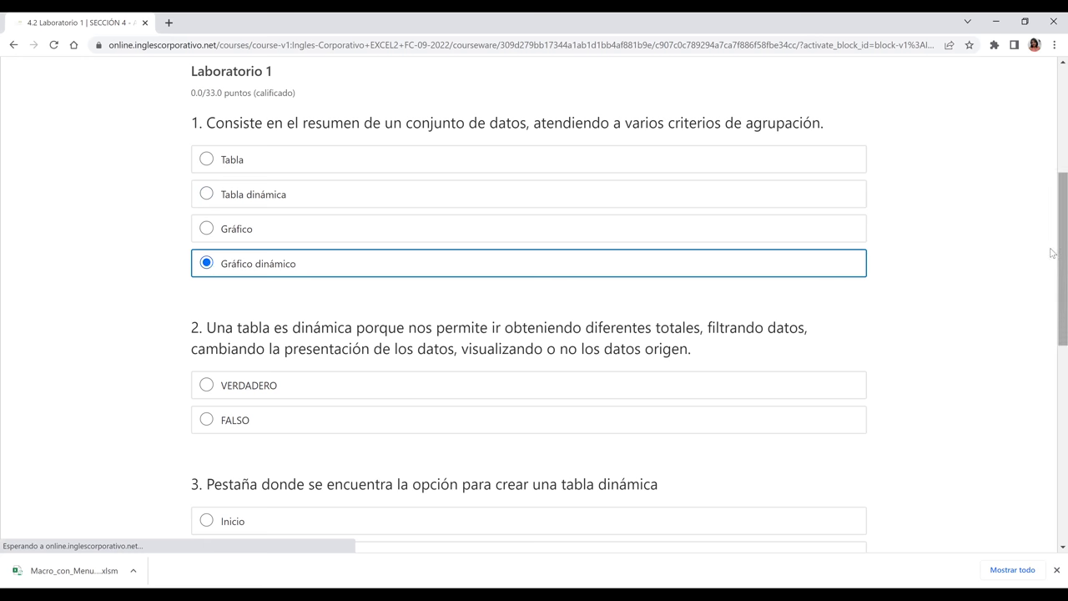
scroll(1051, 204, "up", 2)
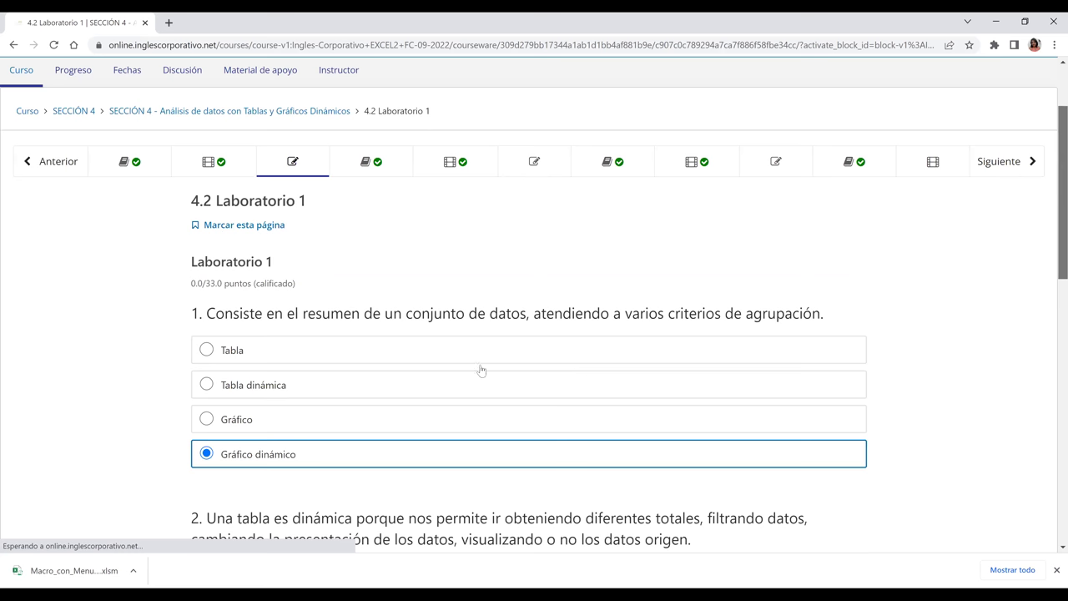
Step: Answer question 1 of Laboratorio 1 with Tabla dinámica
left_click(286, 407)
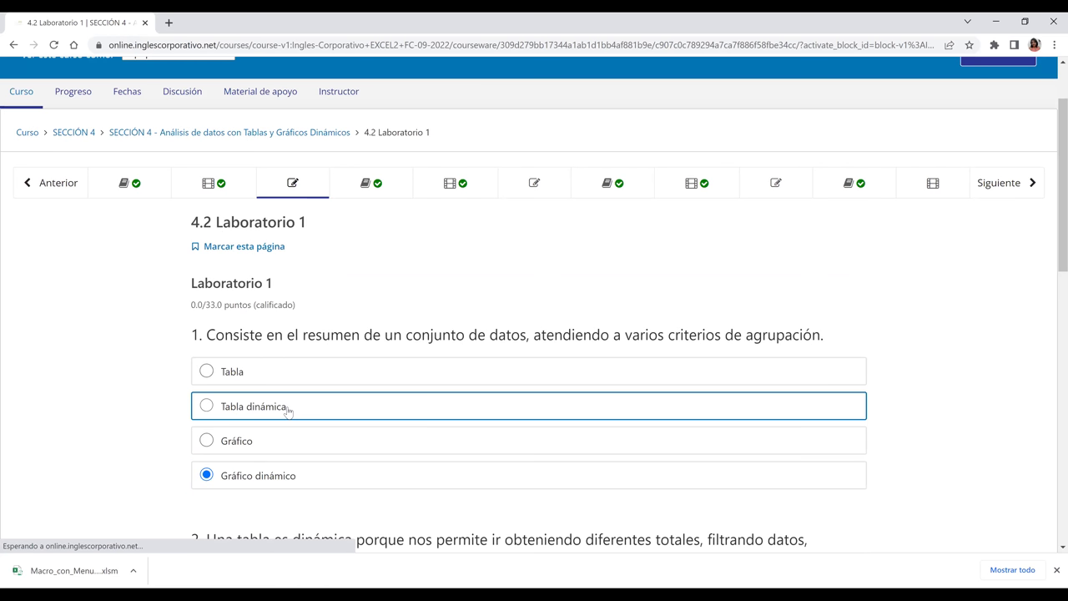
left_click_drag(1052, 192, 1052, 235)
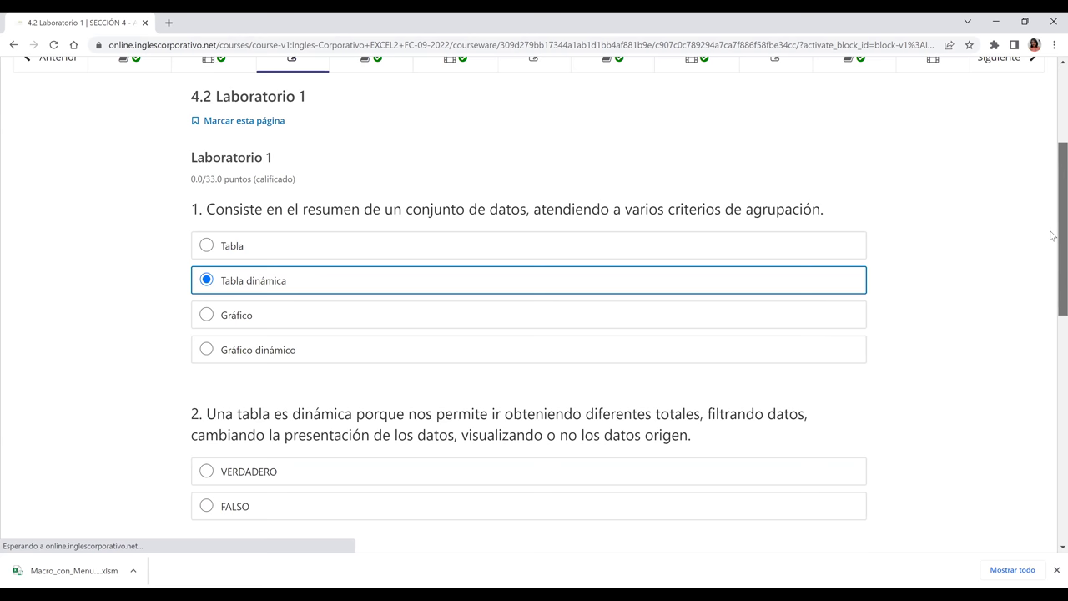
left_click_drag(1053, 234, 1052, 136)
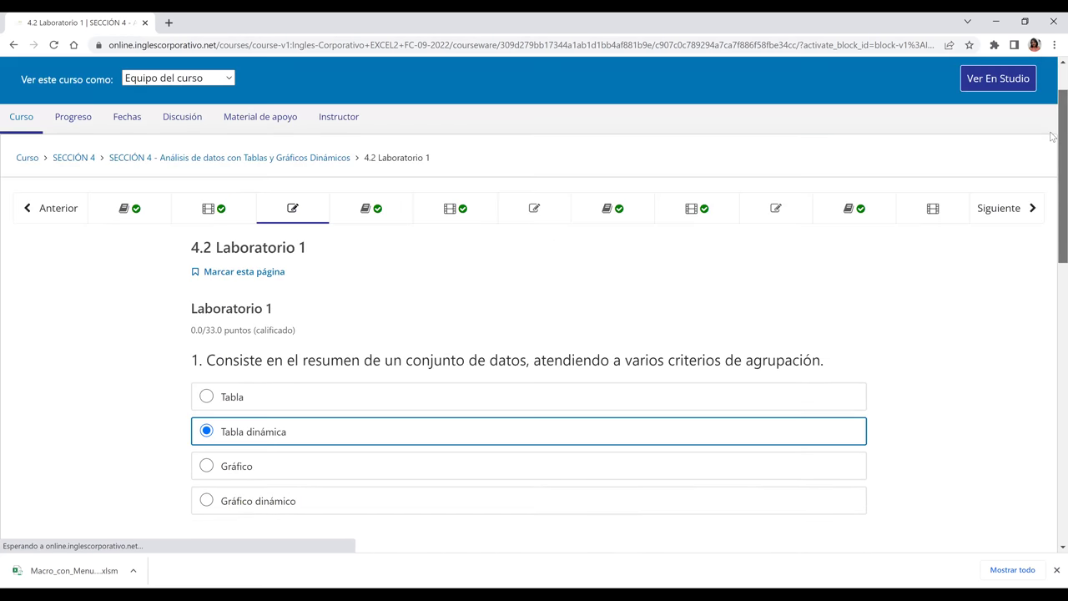
Step: Pass through unit 4.4 Personalizar Tablas Dinámicas to 4.8 Laboratorio 3 and look over its questions on pivot charts
scroll(1044, 218, "down", 1)
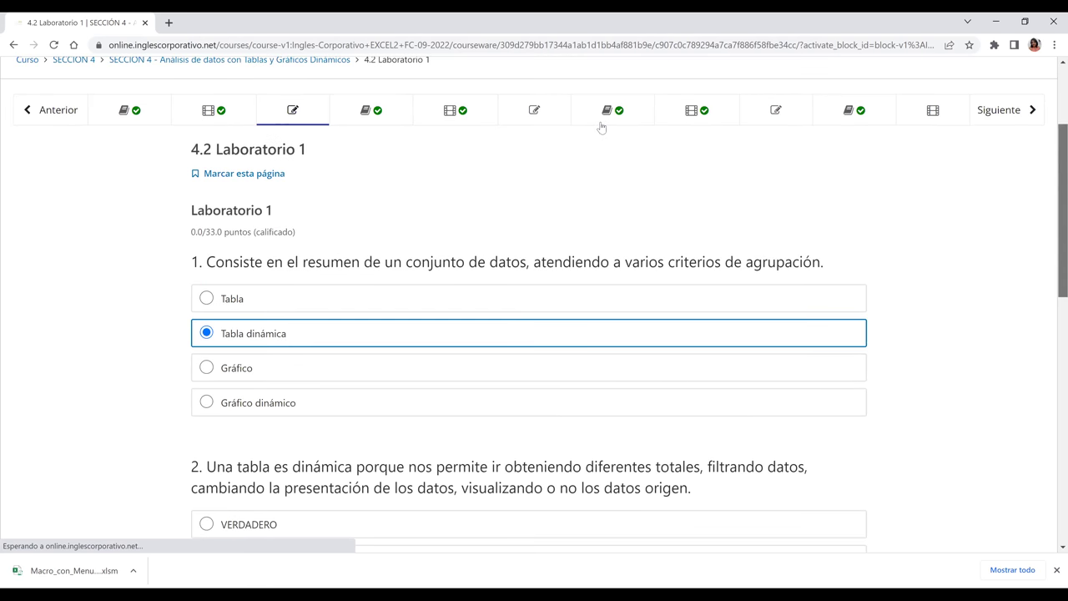
left_click(448, 121)
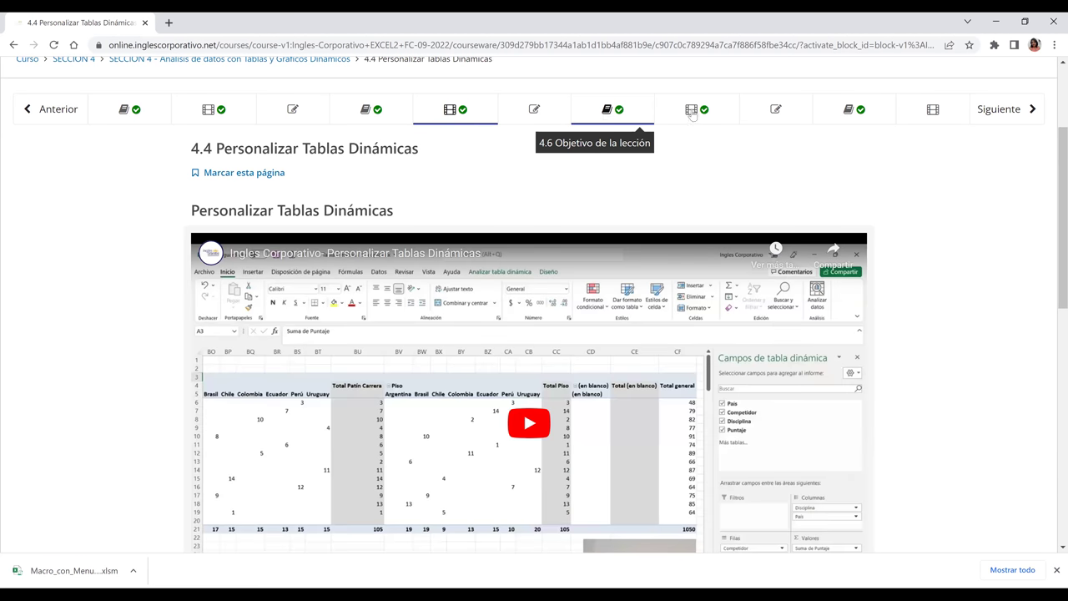
left_click(760, 118)
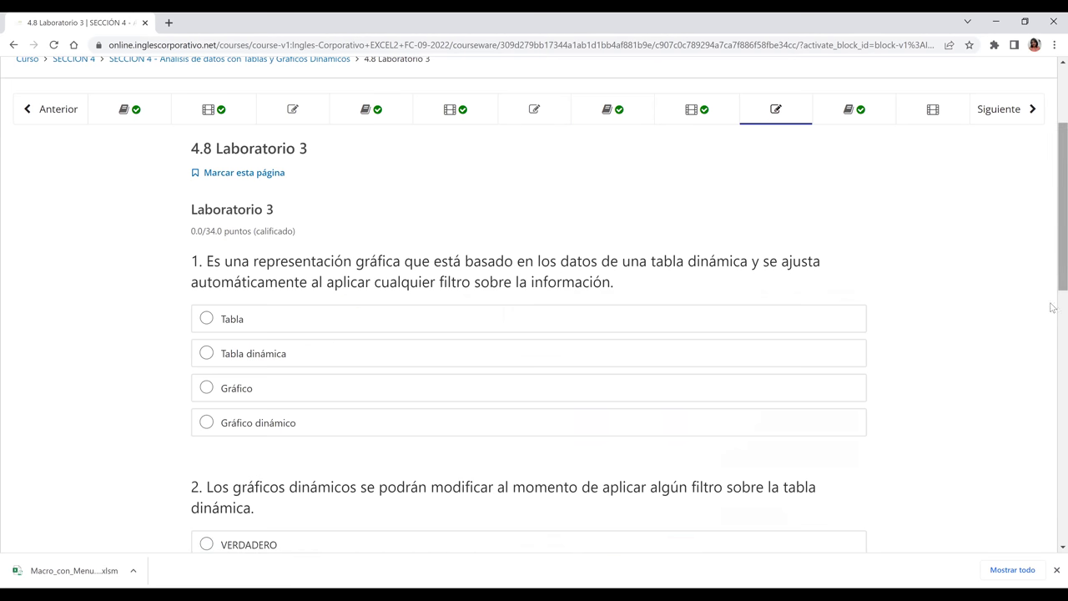
left_click_drag(1052, 454, 1052, 268)
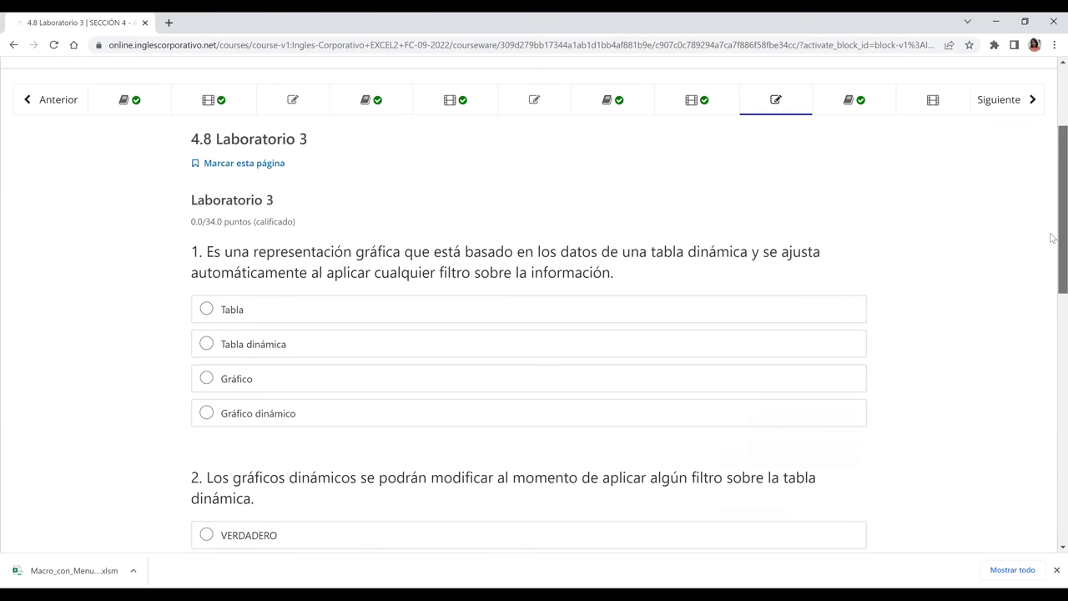
scroll(1052, 280, "up", 1)
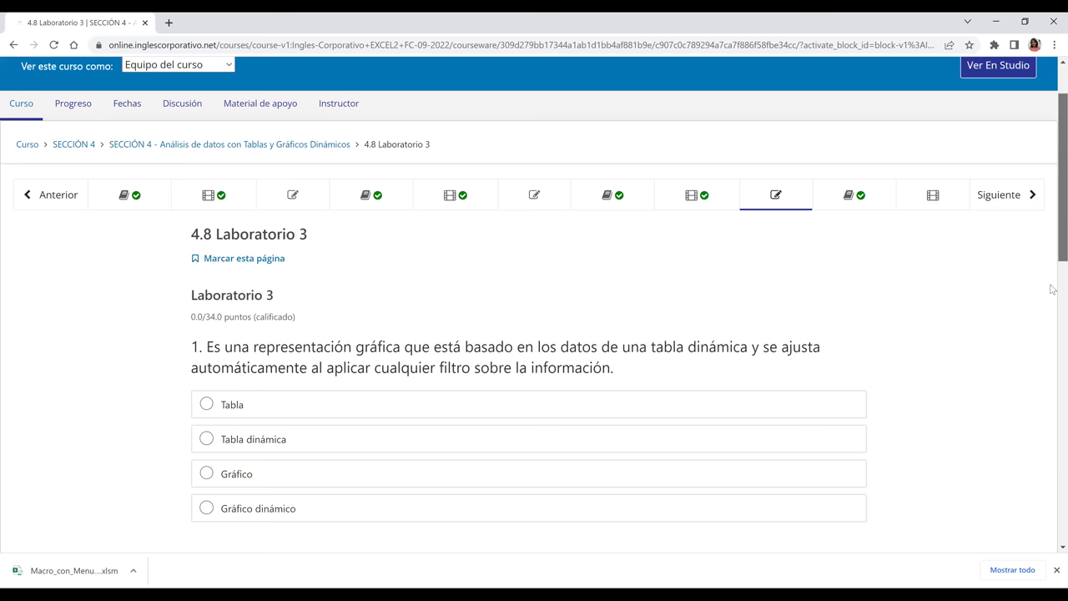
scroll(1043, 293, "down", 1)
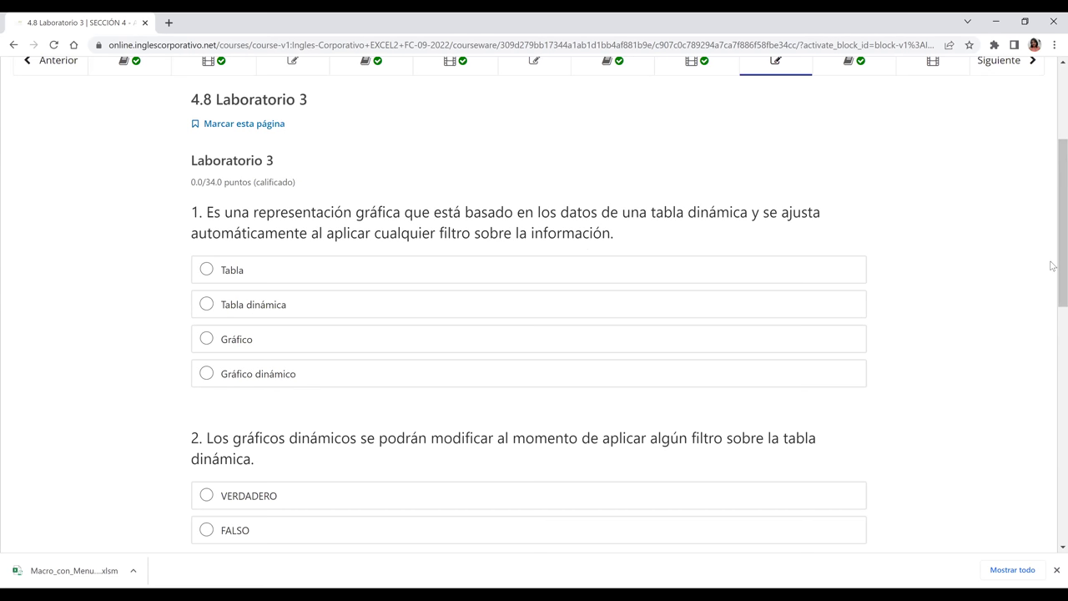
scroll(1052, 250, "up", 1)
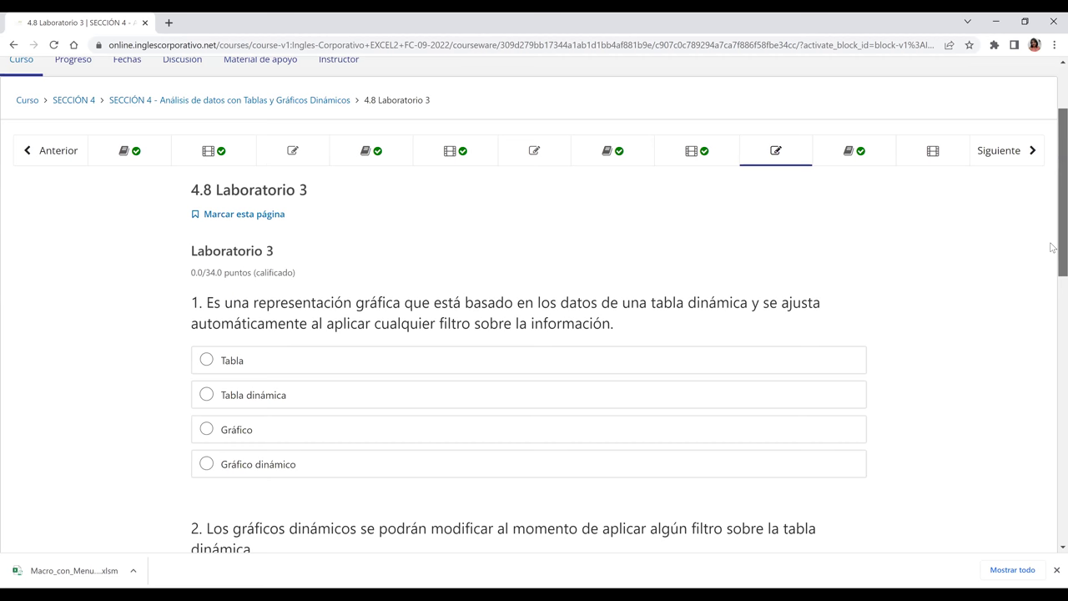
scroll(1052, 250, "down", 1)
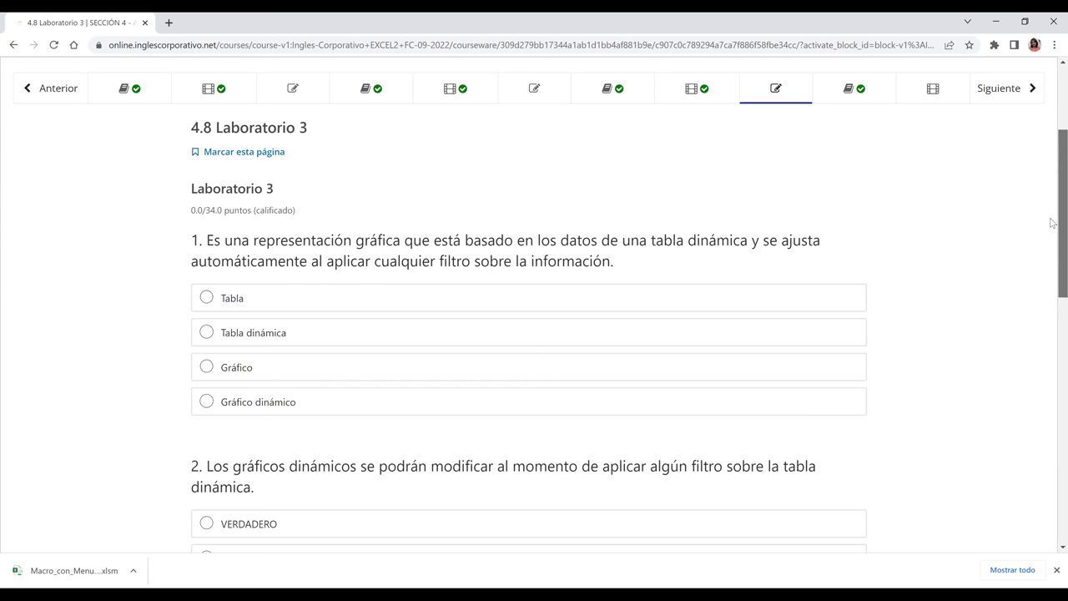
scroll(500, 200, "up", 1)
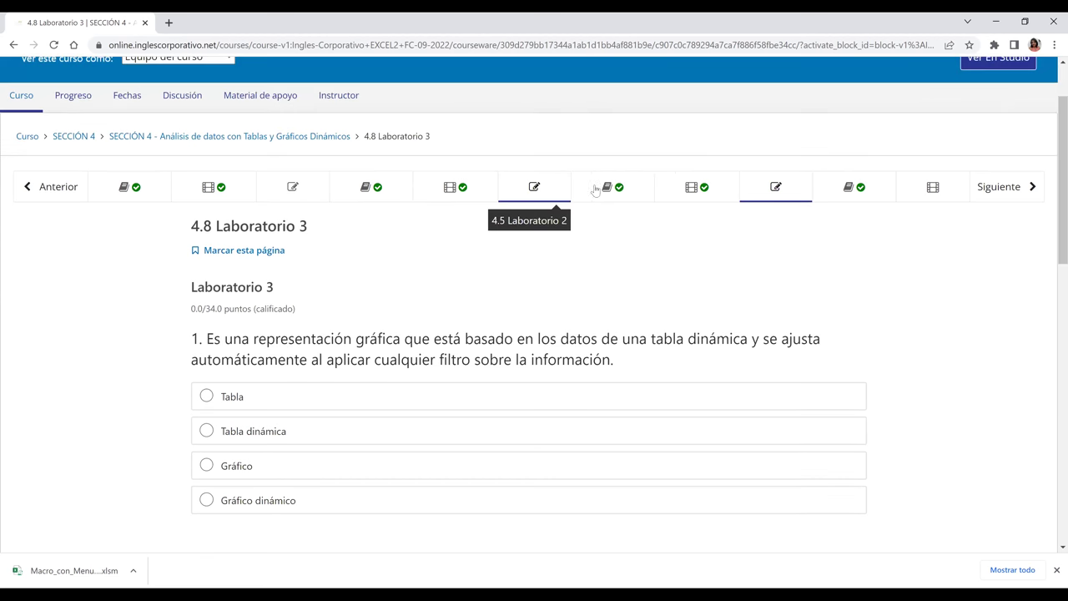
Step: Open unit 4.6 Objetivo de la lección and read its objective and the instructions for creating a pivot chart
left_click(595, 189)
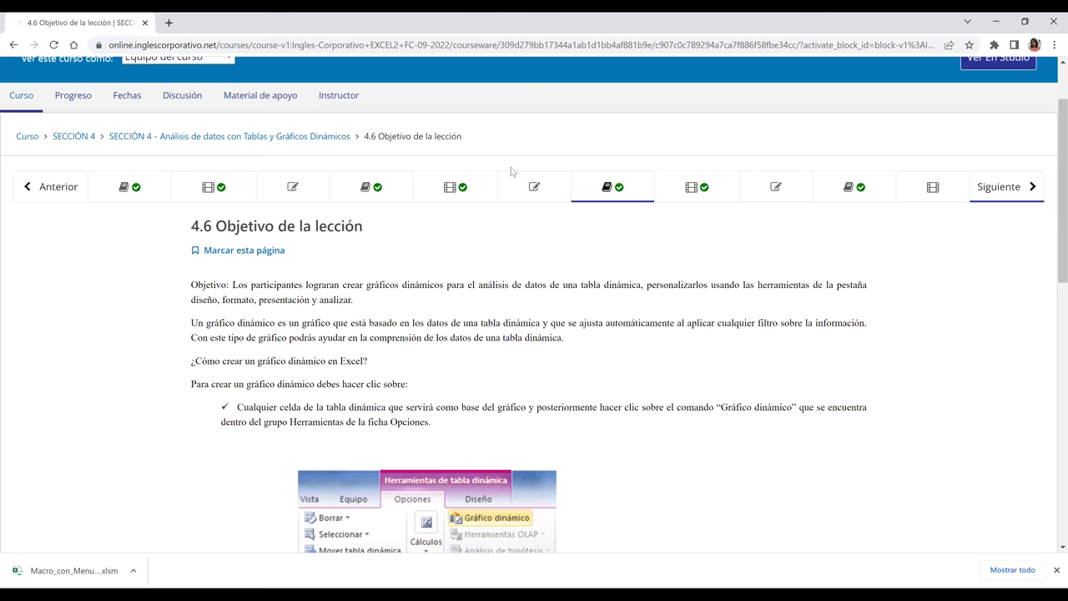
scroll(511, 171, "down", 1)
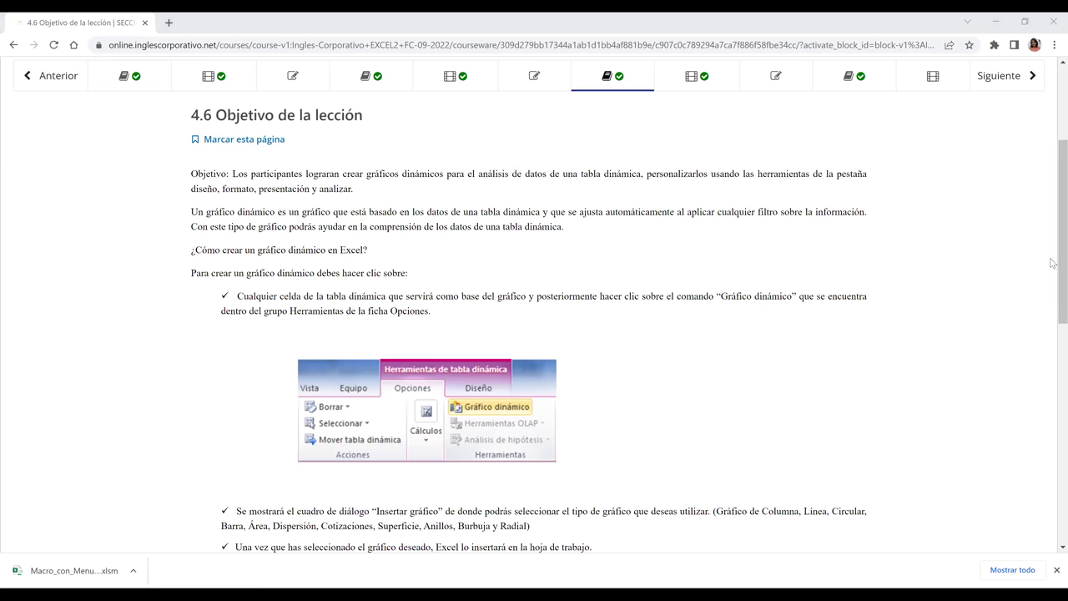
left_click(648, 498)
scroll(648, 498, "down", 1)
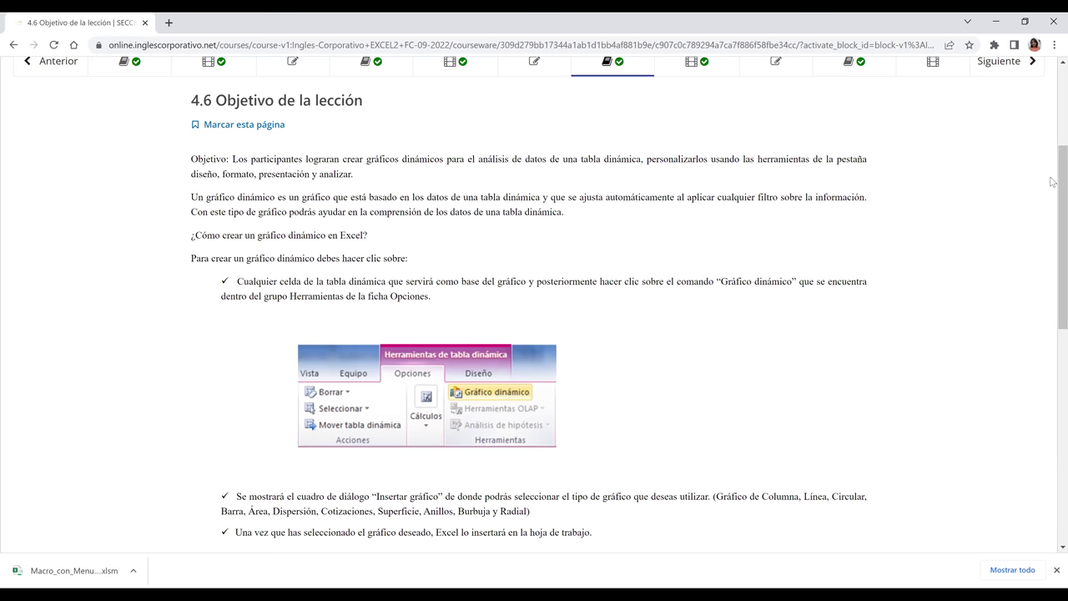
scroll(1052, 182, "up", 1)
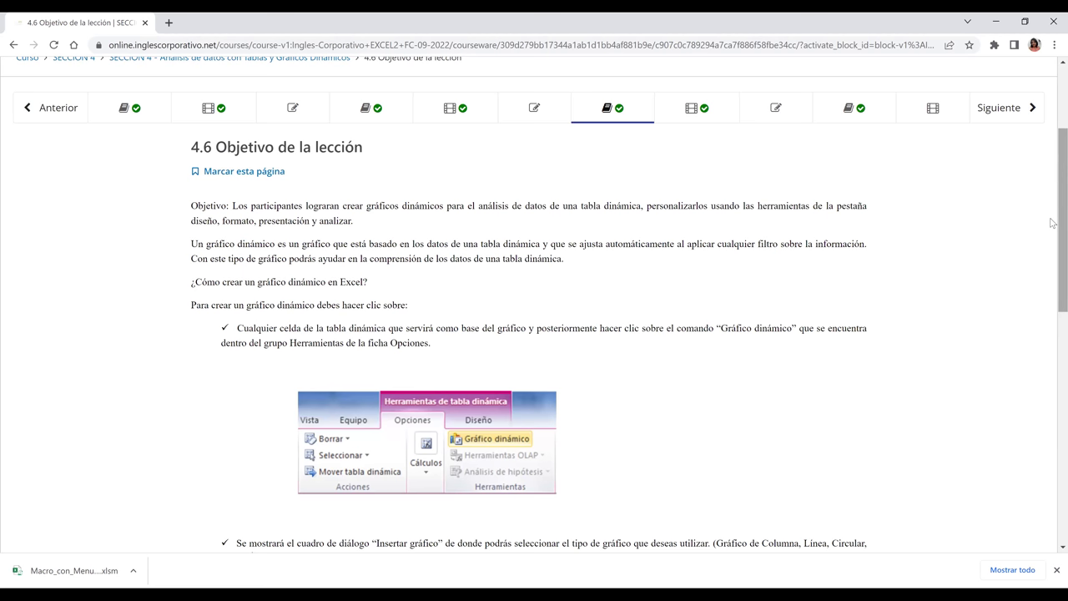
scroll(1052, 218, "up", 1)
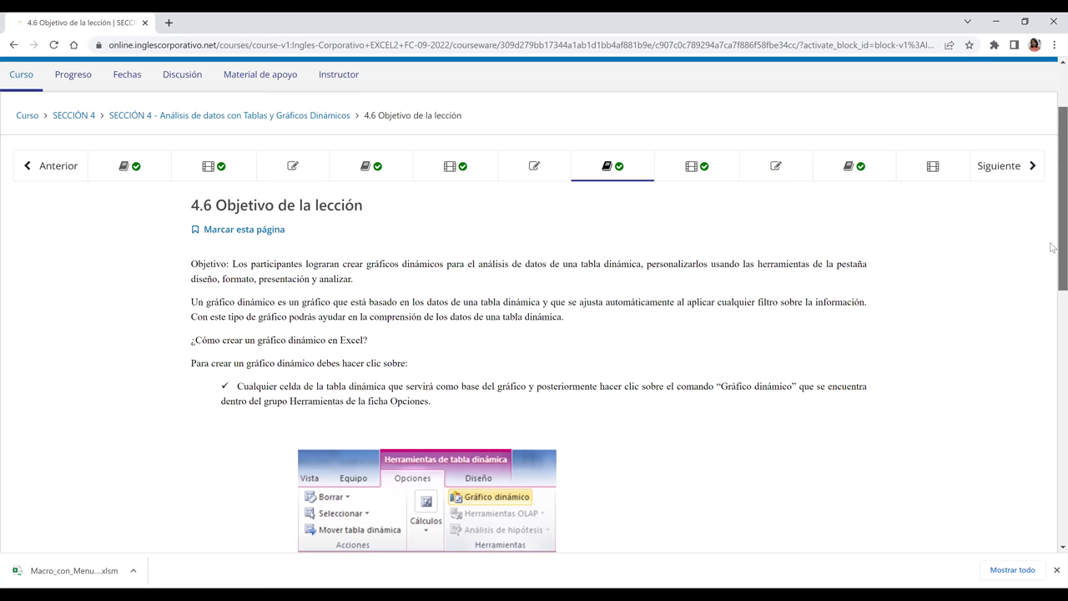
scroll(1052, 247, "down", 2)
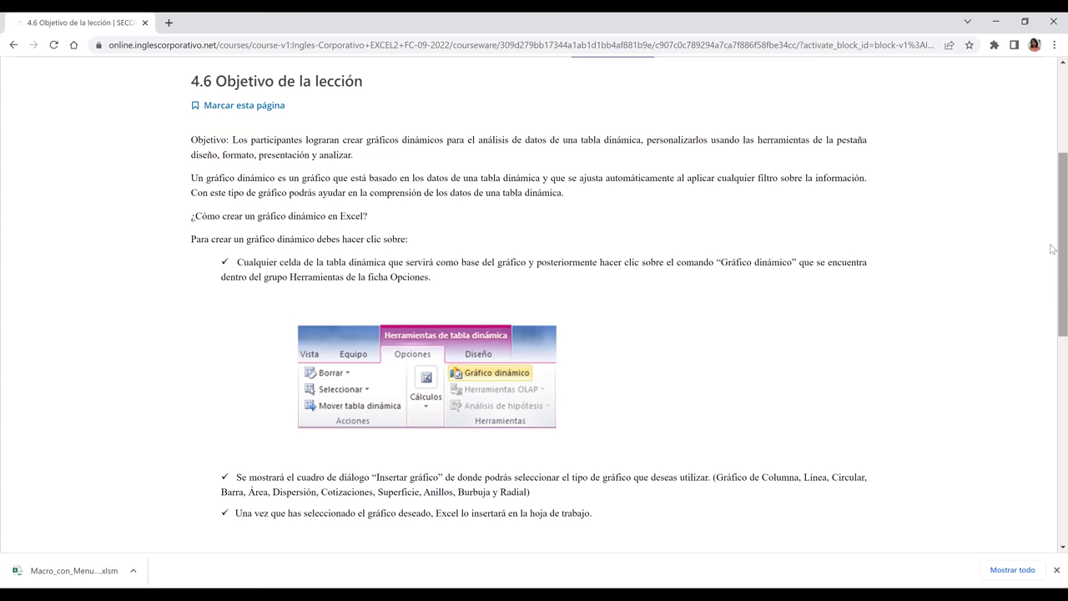
scroll(1052, 238, "up", 1)
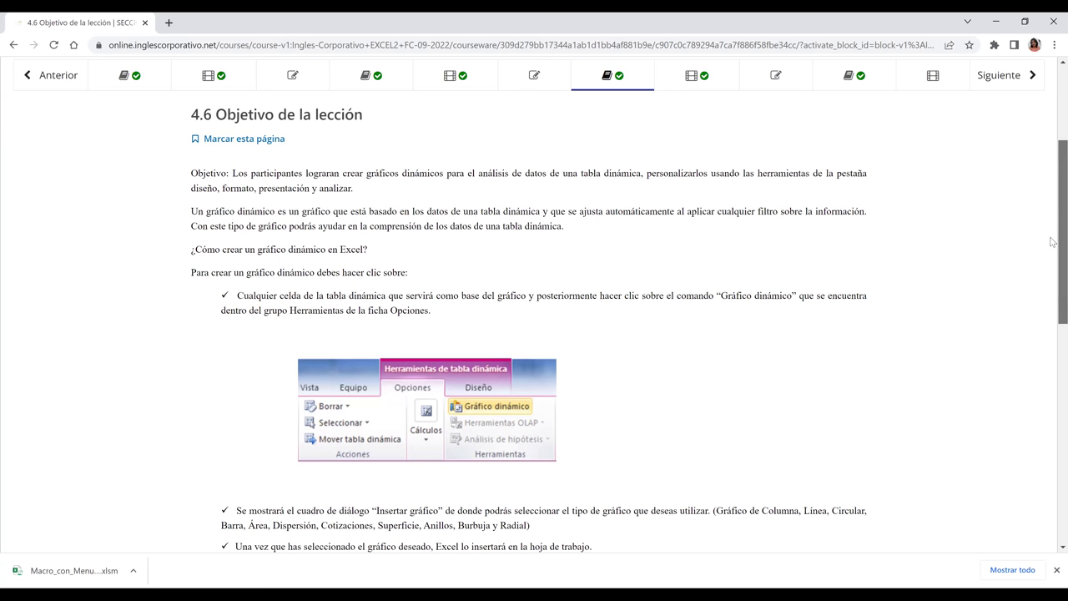
scroll(1052, 251, "down", 1)
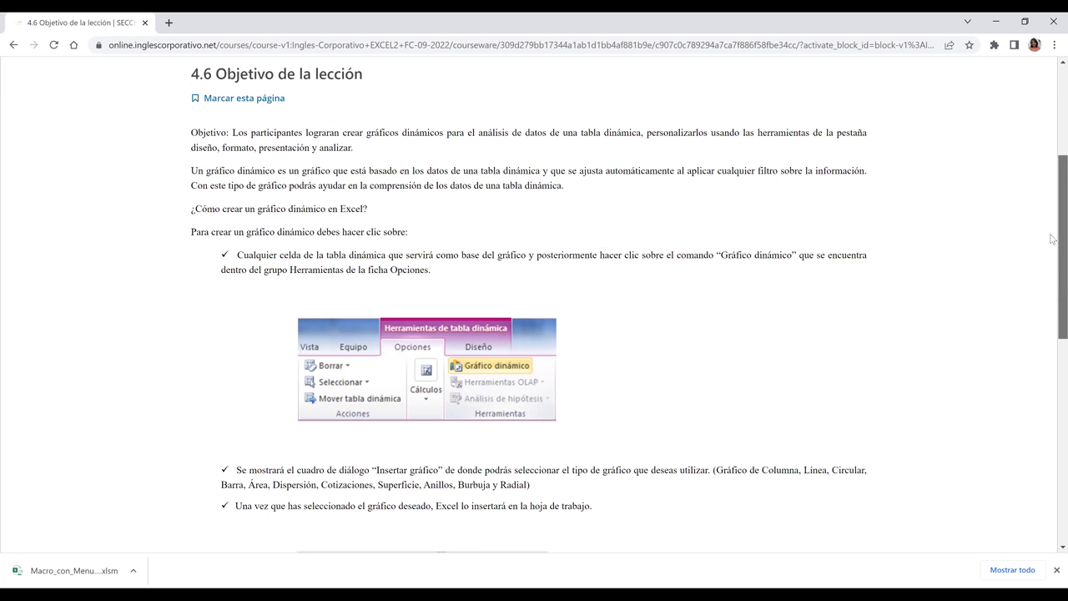
Step: Enlarge the page and reread the 4.6 definition of a pivot chart and the first instruction for creating one
key("ctrl+plus")
key("ctrl+plus")
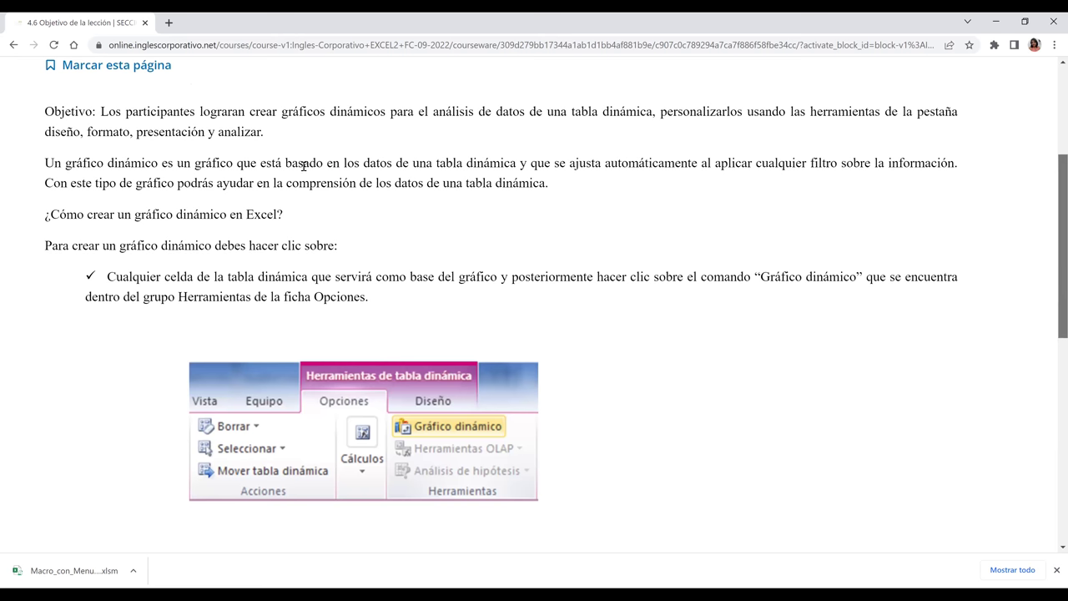
scroll(303, 164, "up", 1)
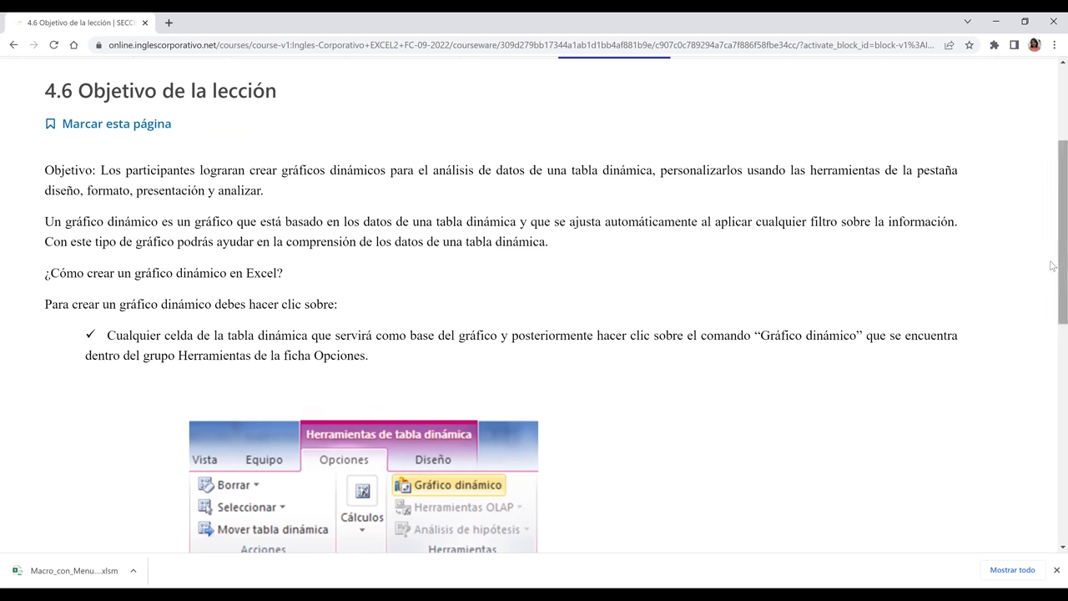
scroll(1053, 189, "up", 1)
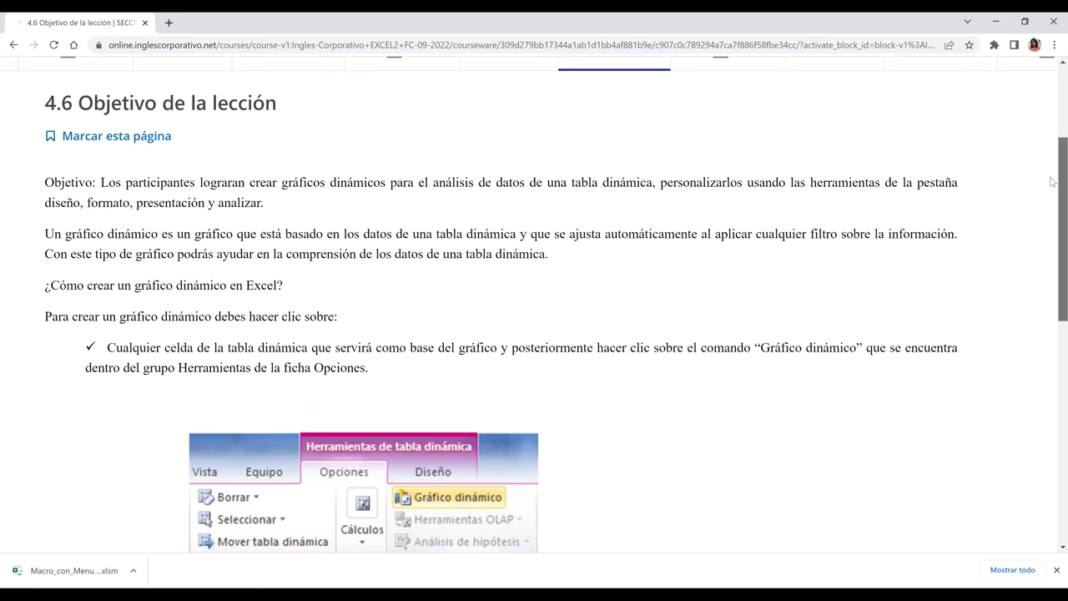
scroll(1052, 182, "up", 4)
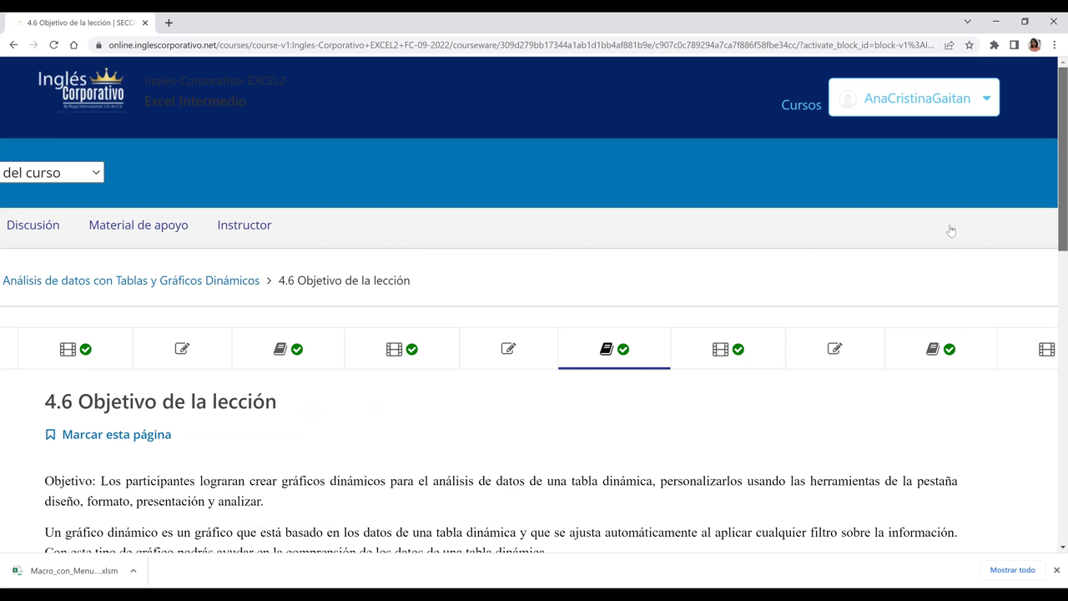
scroll(950, 230, "down", 2)
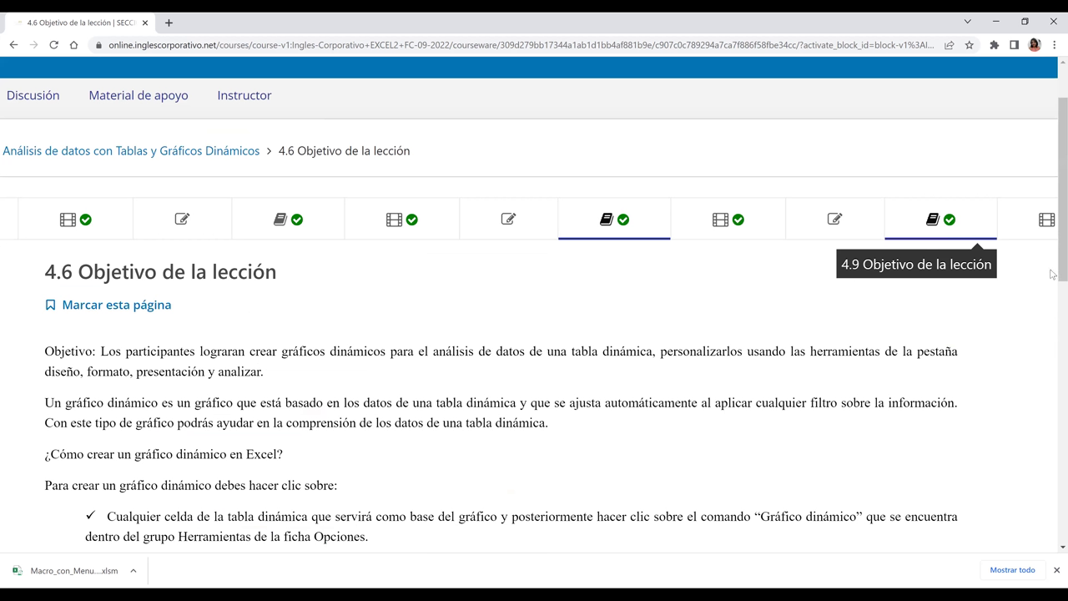
scroll(331, 151, "down", 3)
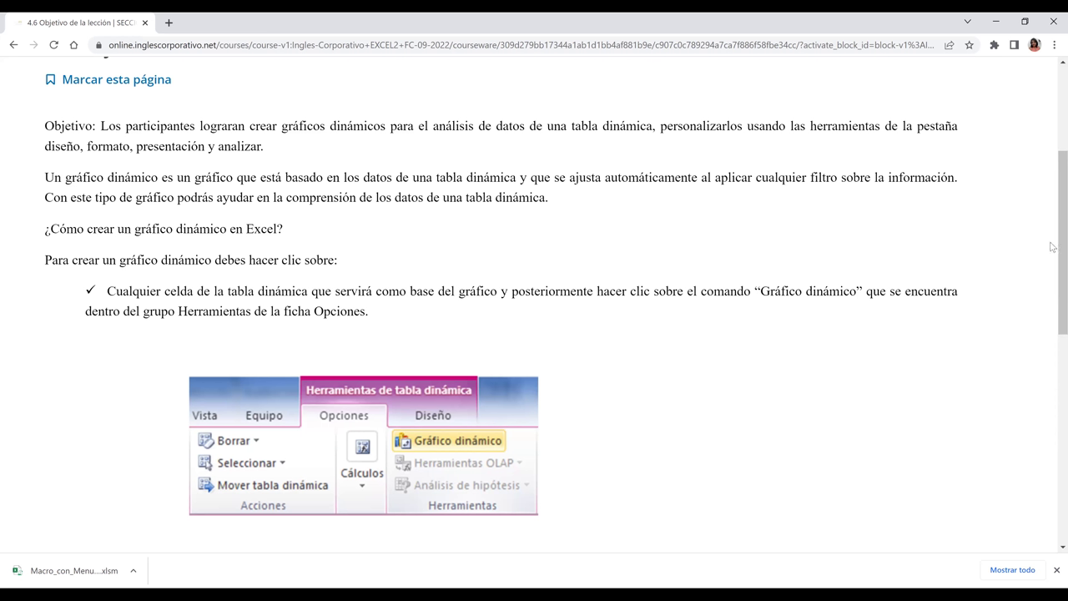
Step: Read the 4.6 instructions on the Gráfico dinámico command and Insertar gráfico dialog, highlighting the list of chart types from Columna to Radial
scroll(665, 538, "down", 1)
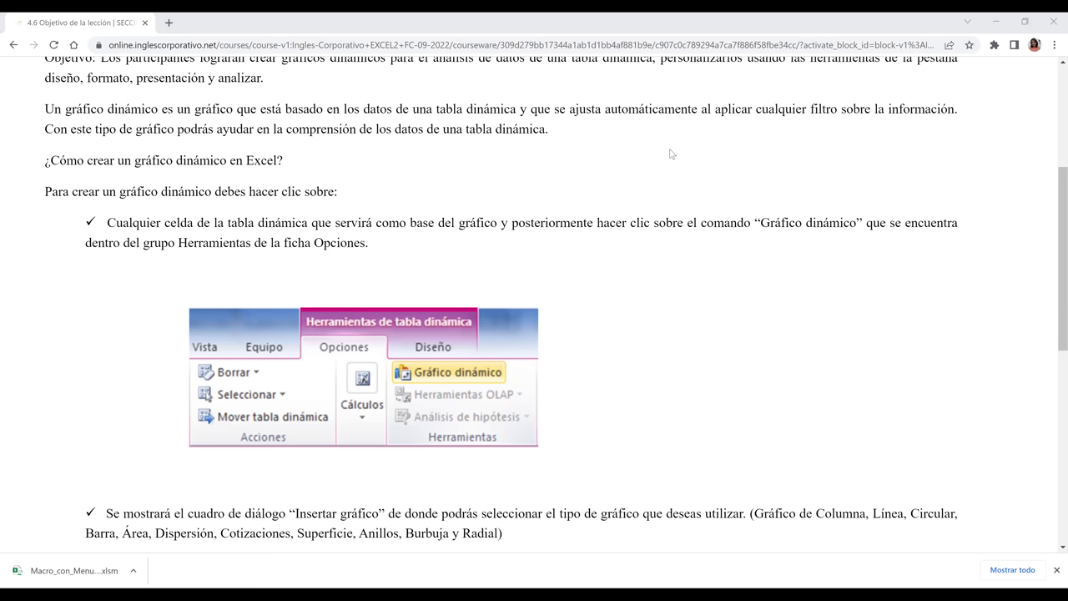
left_click(652, 265)
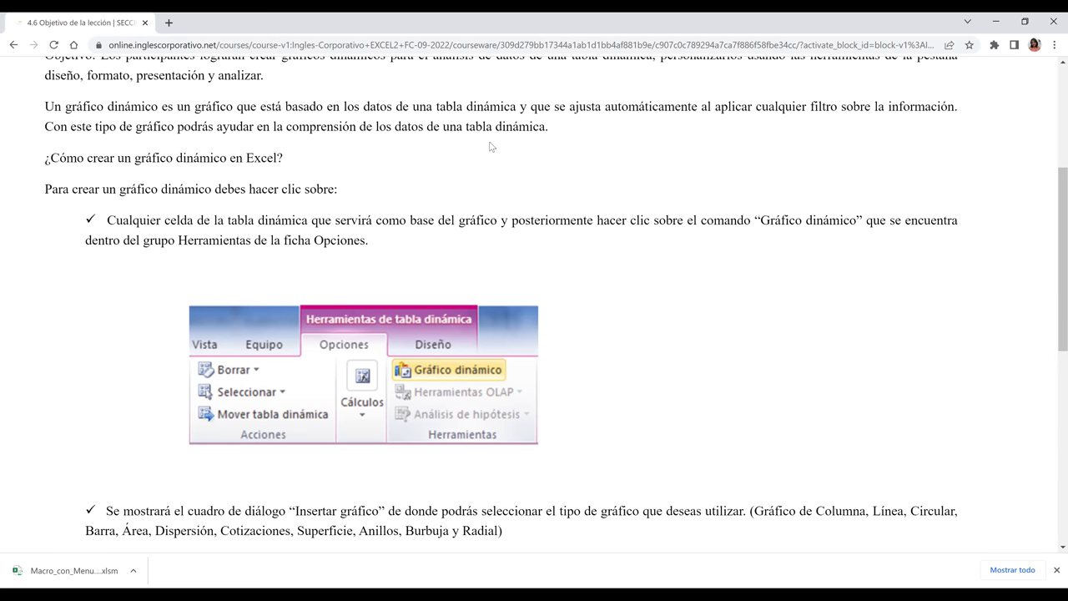
scroll(492, 146, "down", 1)
scroll(169, 128, "down", 1)
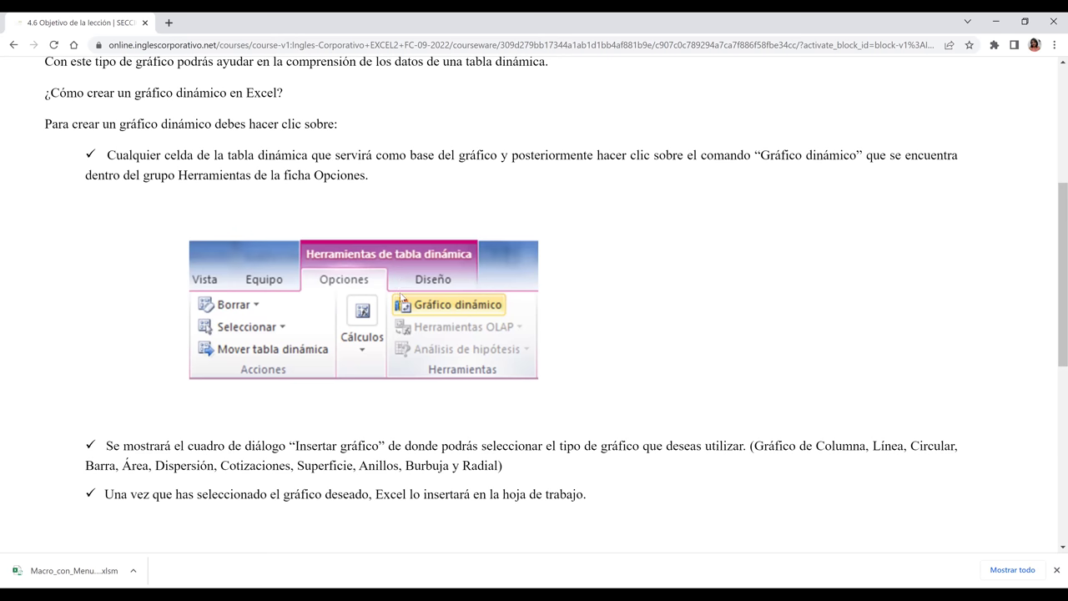
scroll(401, 297, "down", 2)
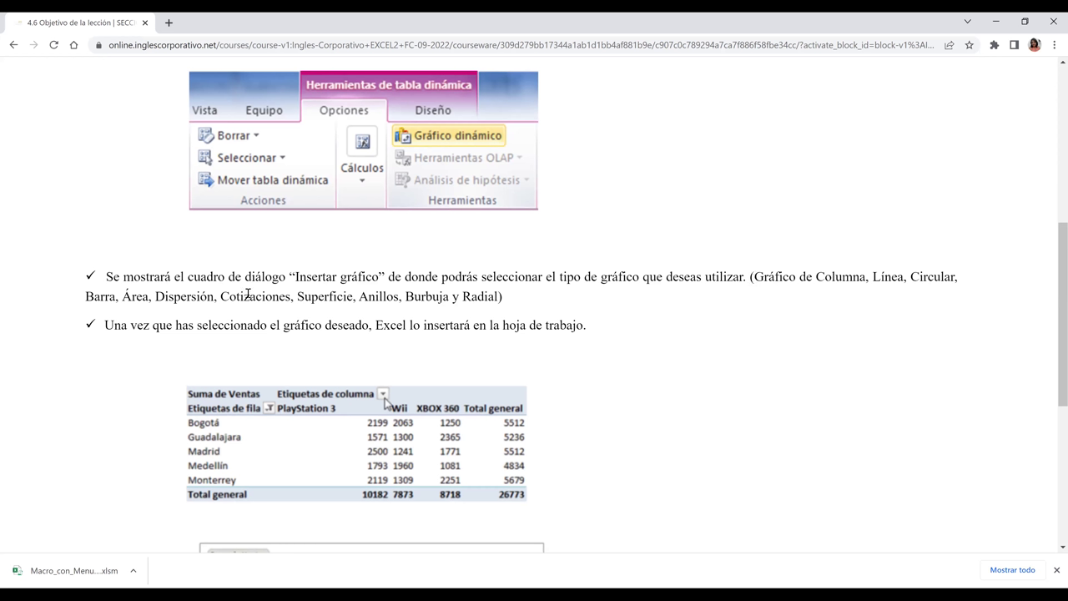
triple_click(607, 251)
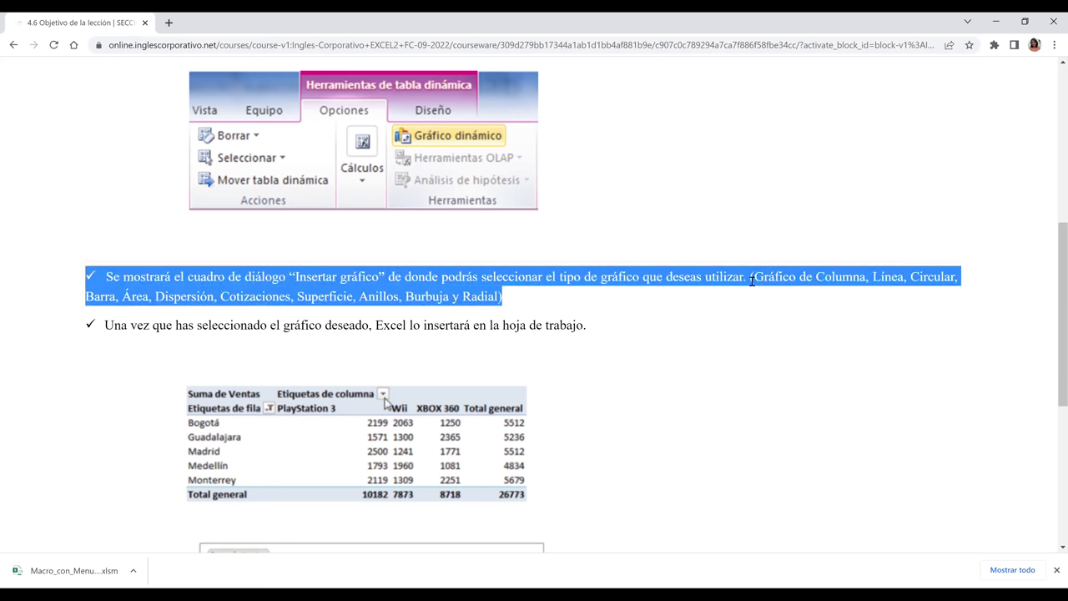
left_click(752, 282, "shift")
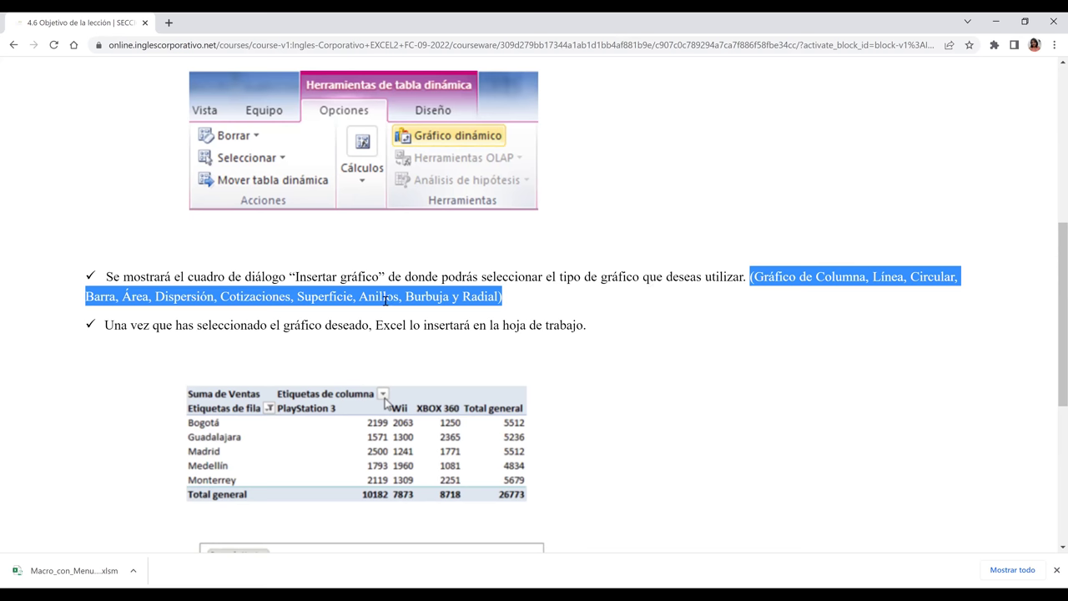
left_click(581, 313)
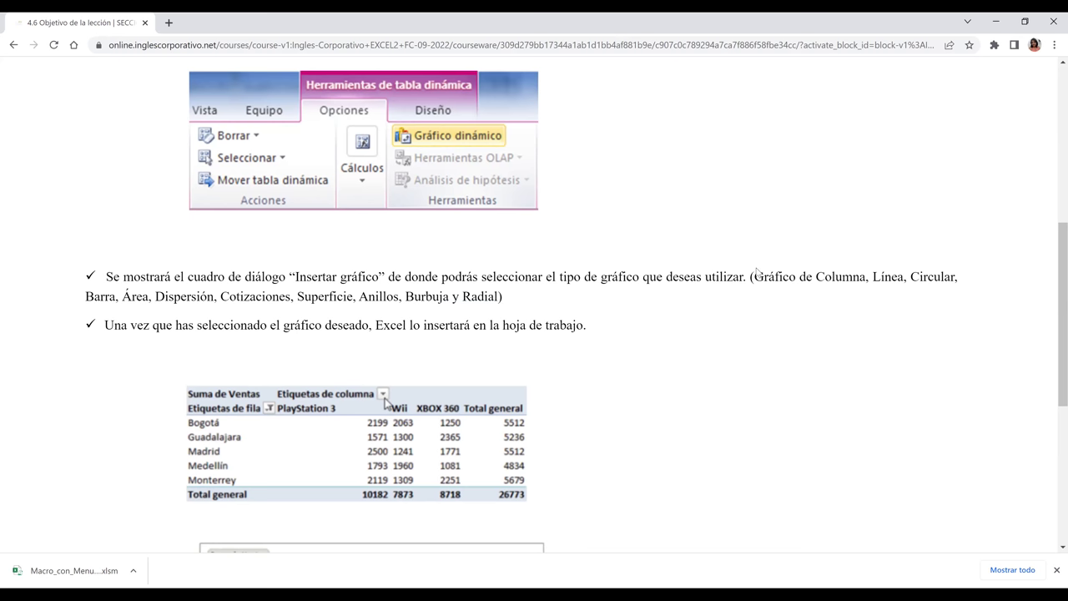
left_click_drag(754, 276, 852, 275)
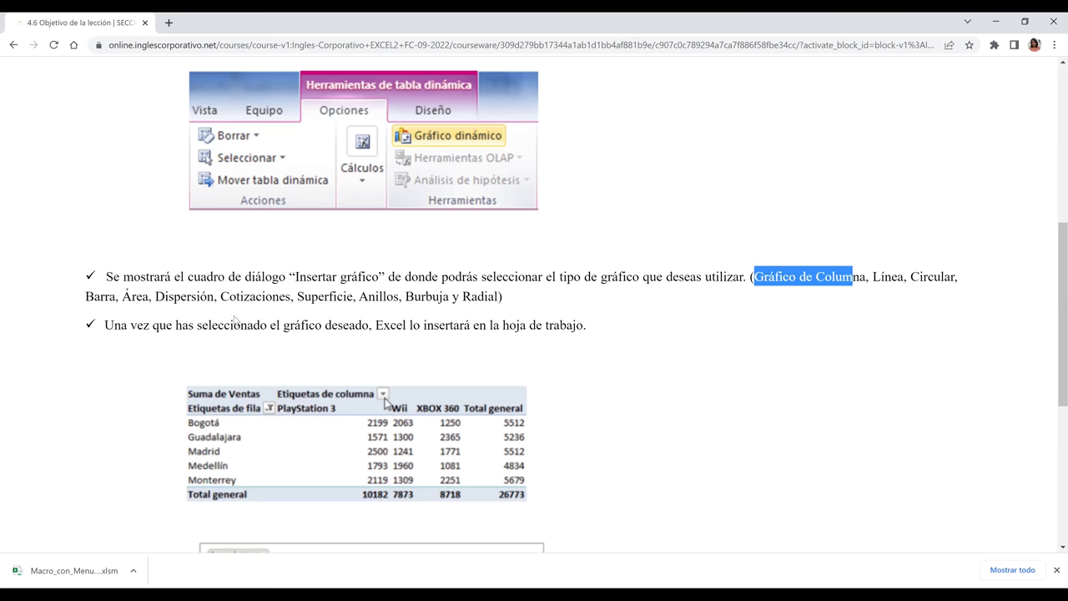
key("shift+Down")
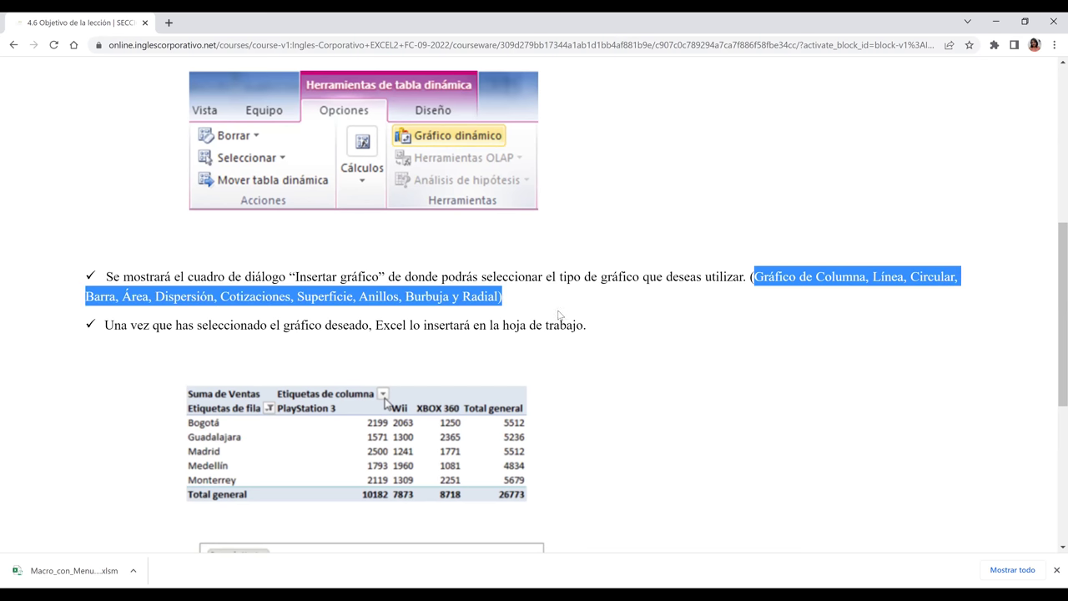
left_click(884, 302)
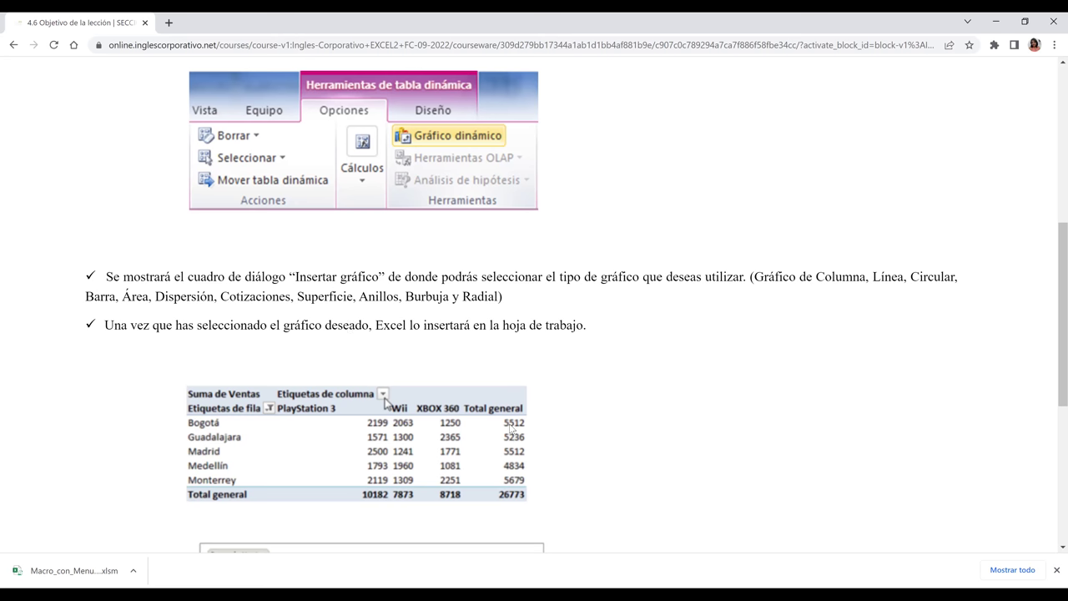
Step: Examine the example Suma de Ventas pivot table, its column pivot chart and the notes on filtering through the table or chart
scroll(414, 427, "down", 3)
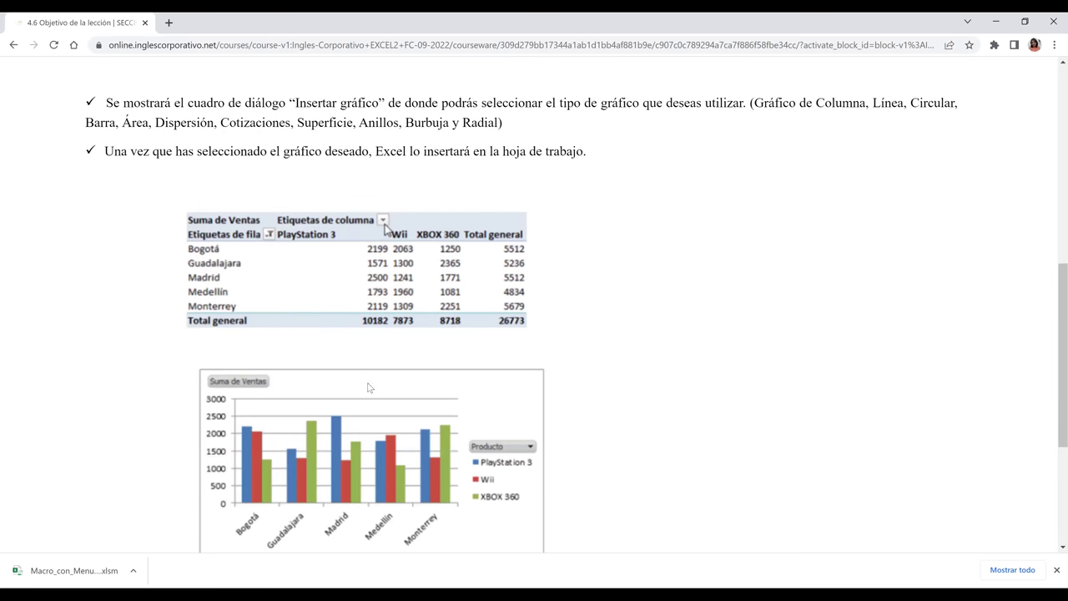
scroll(369, 388, "down", 1)
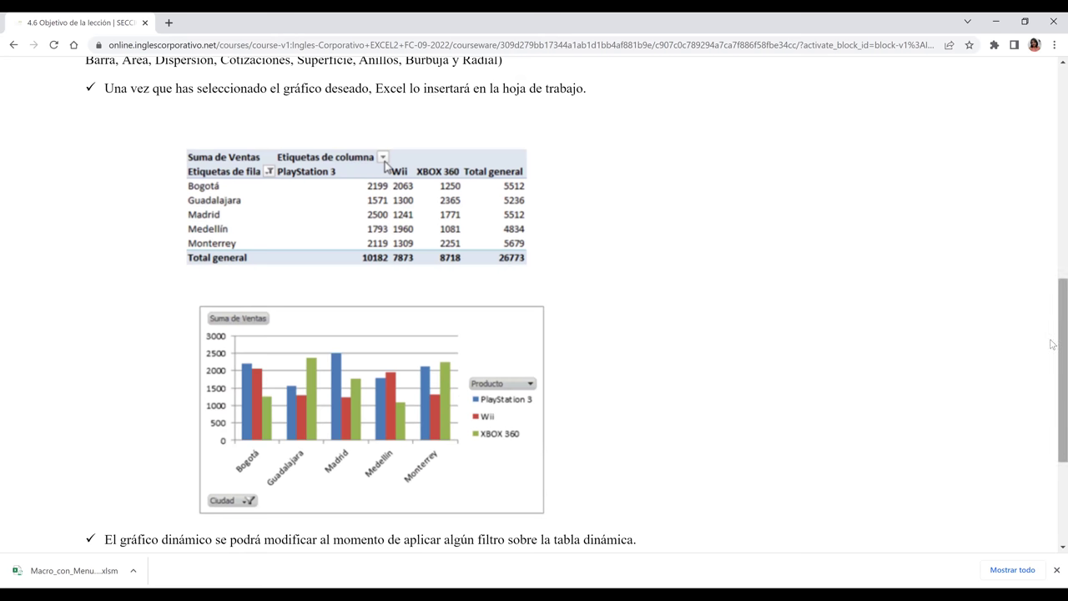
left_click_drag(1052, 343, 1052, 313)
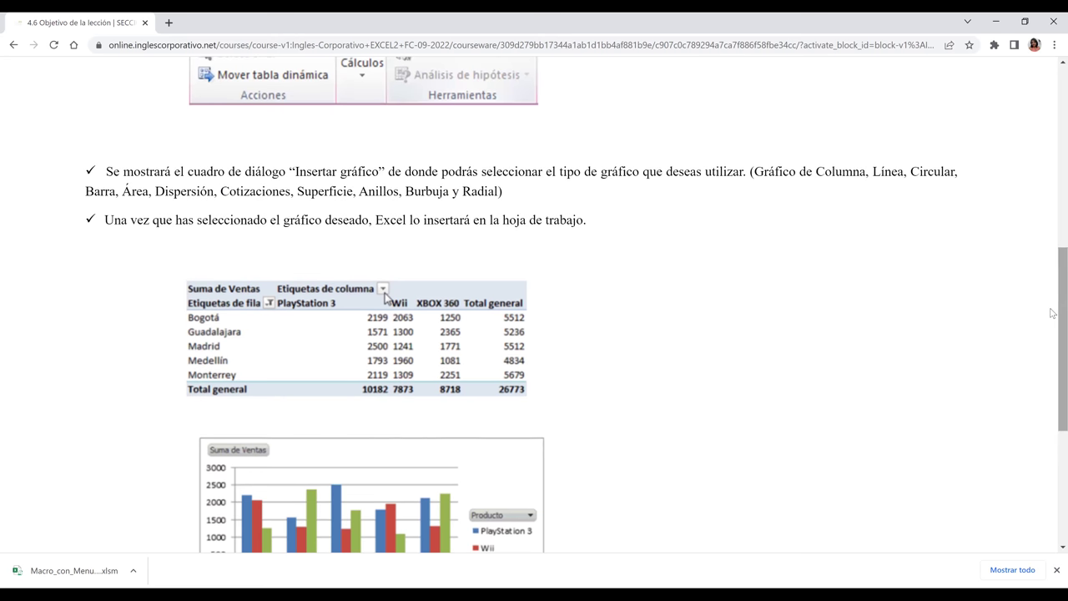
left_click_drag(1051, 313, 1051, 266)
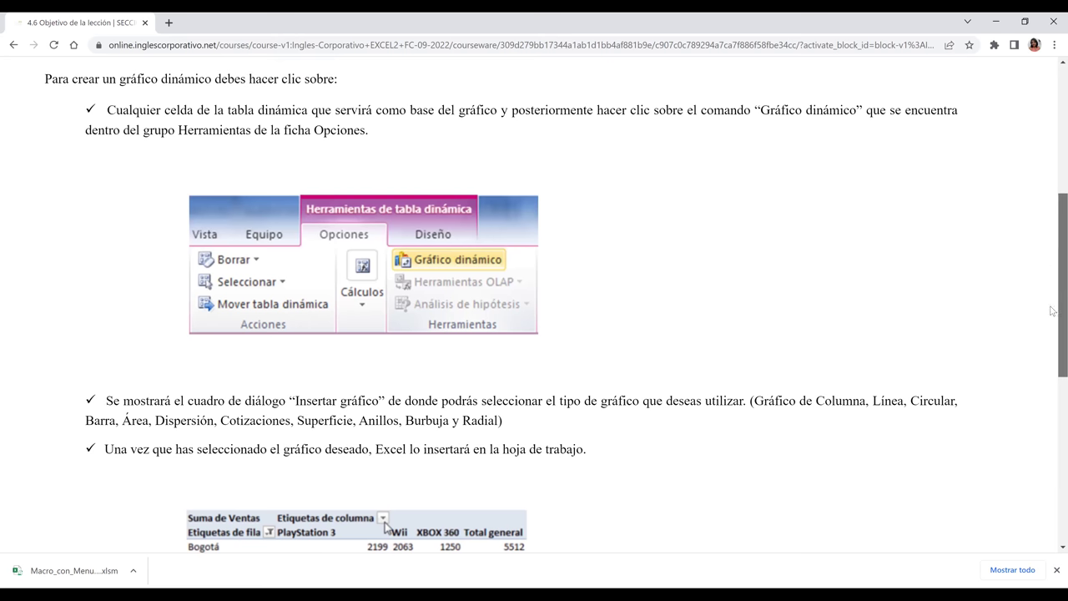
scroll(1051, 311, "down", 3)
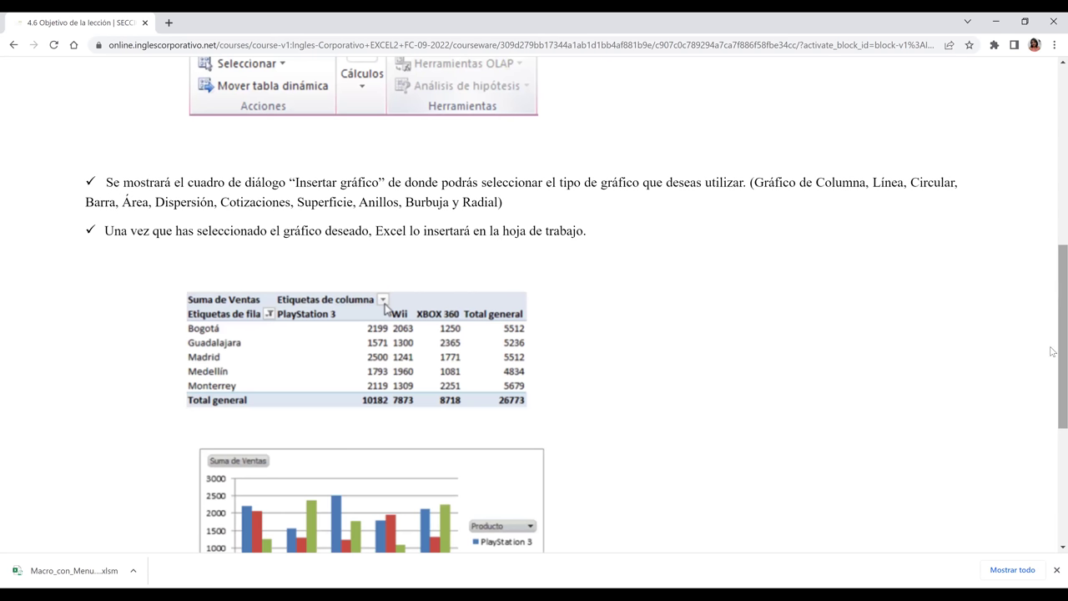
scroll(1051, 357, "down", 3)
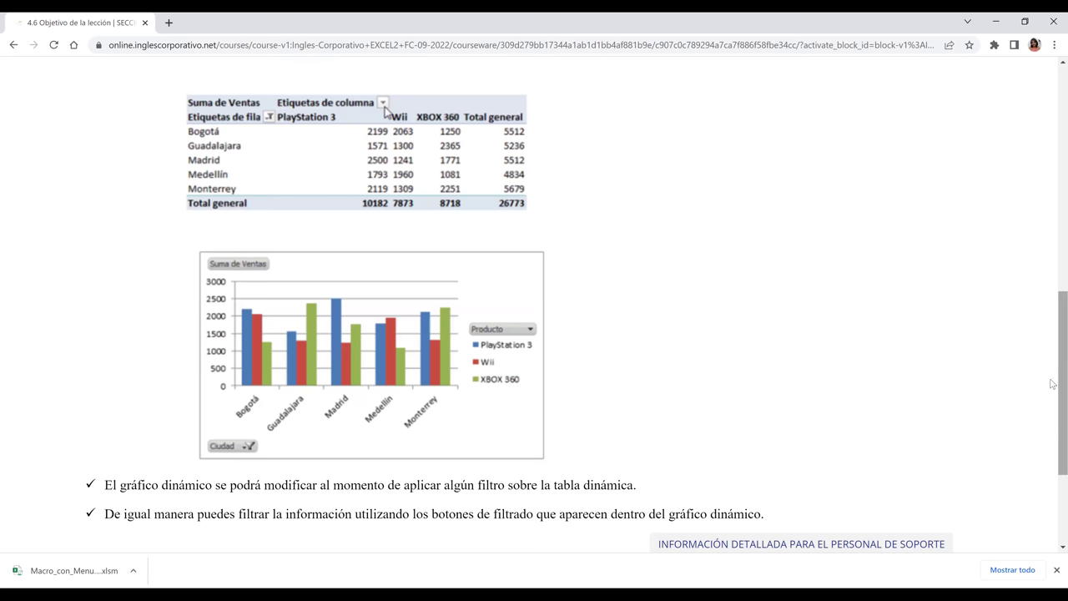
scroll(1053, 384, "down", 2)
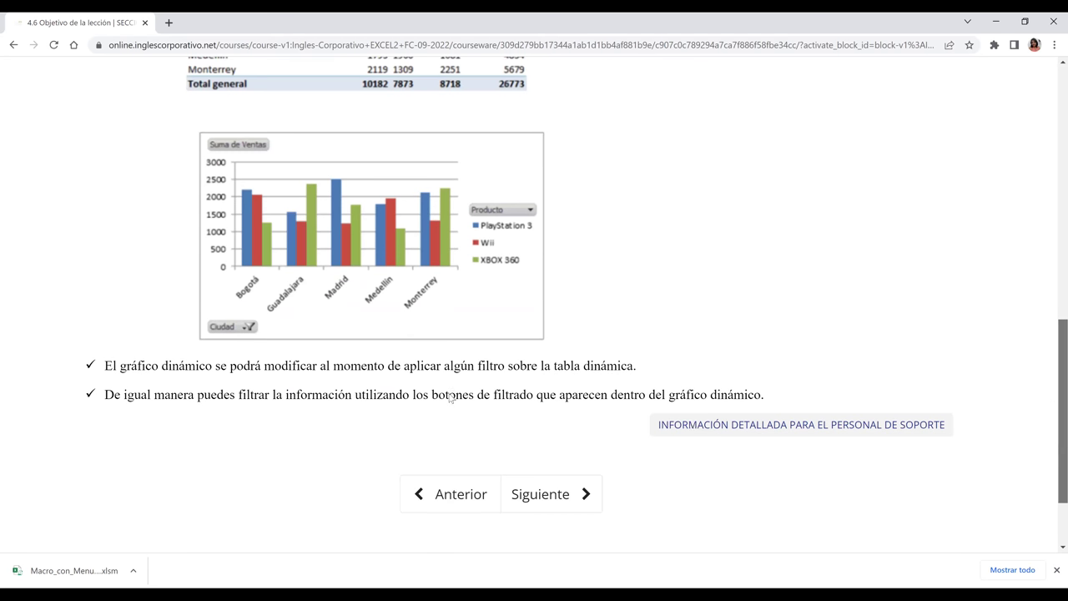
scroll(107, 317, "down", 1)
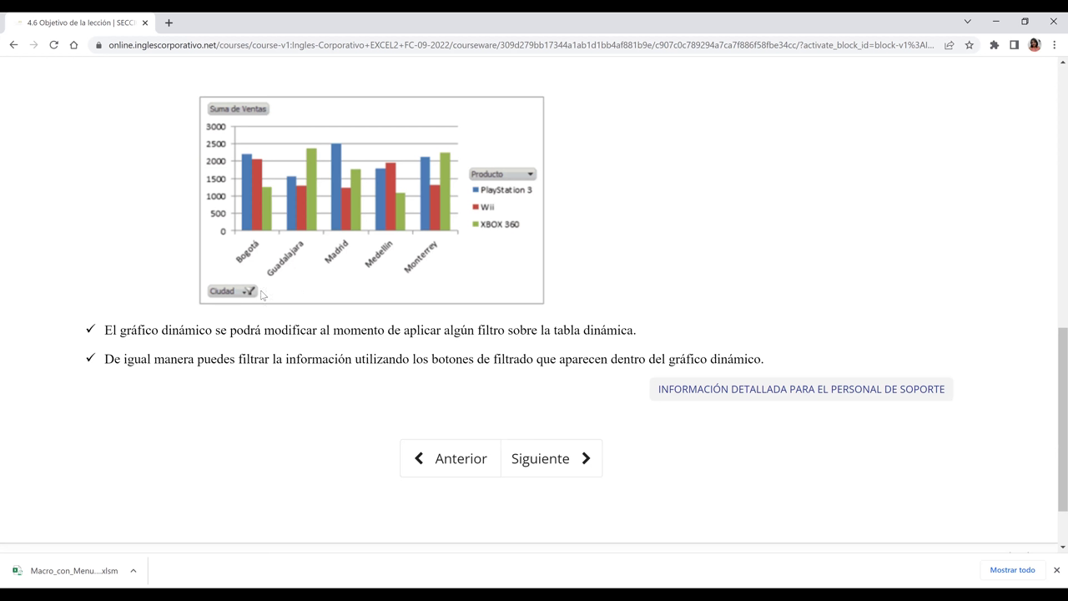
Step: Open unit 4.7 Gráficos Dinámicos, dismiss the downloads bar and play the lesson video in full screen
left_click(577, 468)
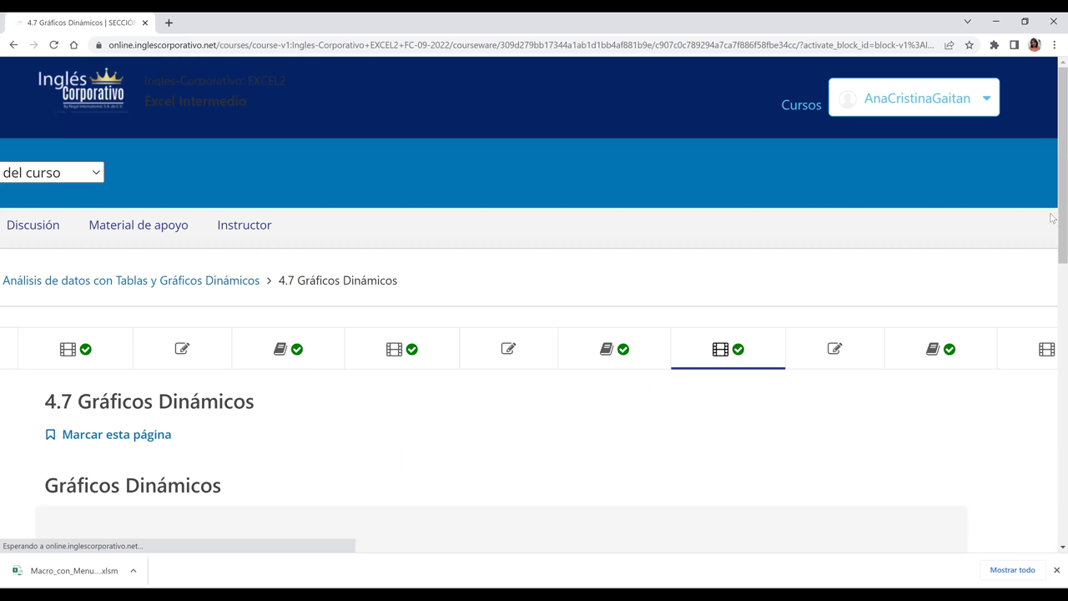
scroll(1052, 308, "down", 1)
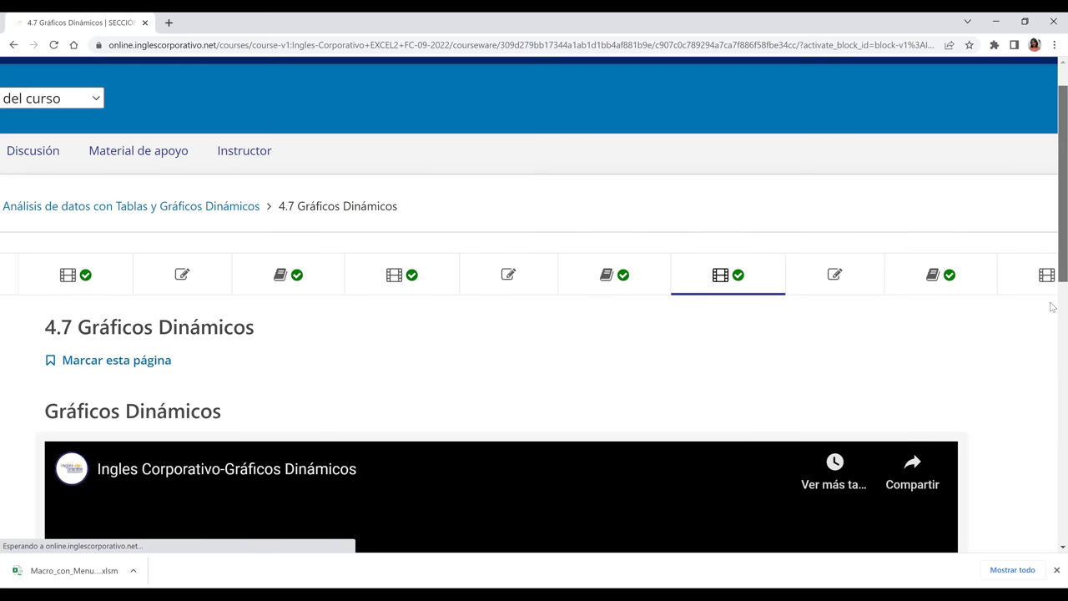
scroll(1052, 349, "down", 5)
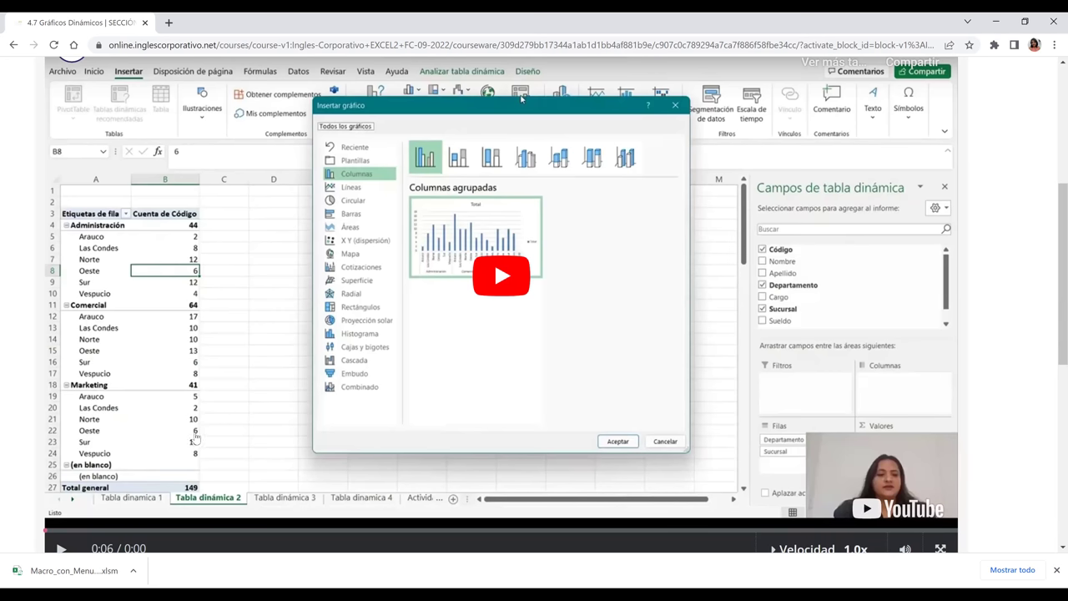
left_click(1055, 571)
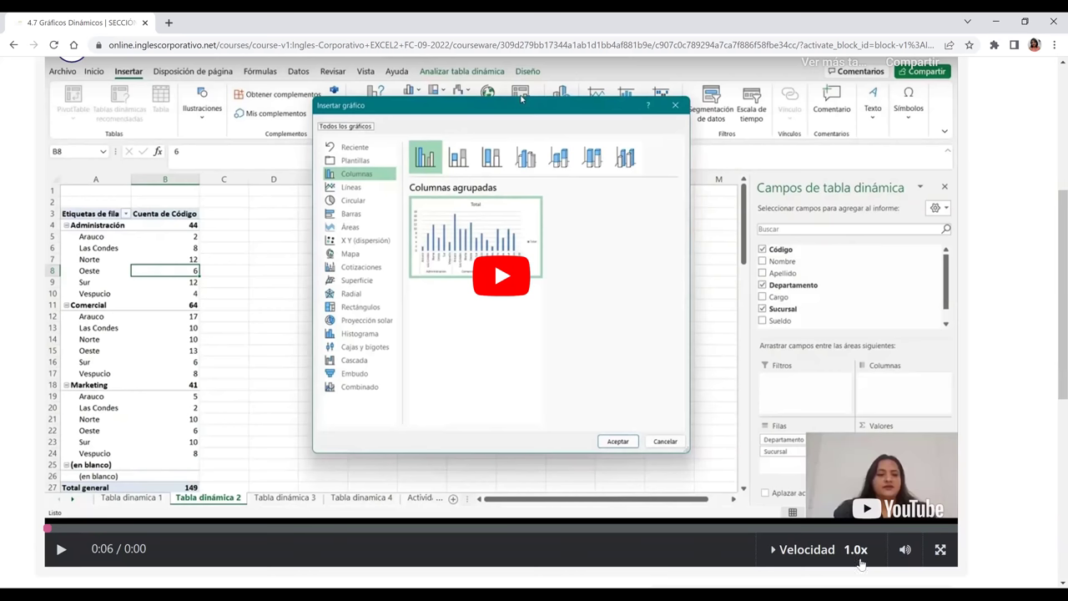
left_click(941, 553)
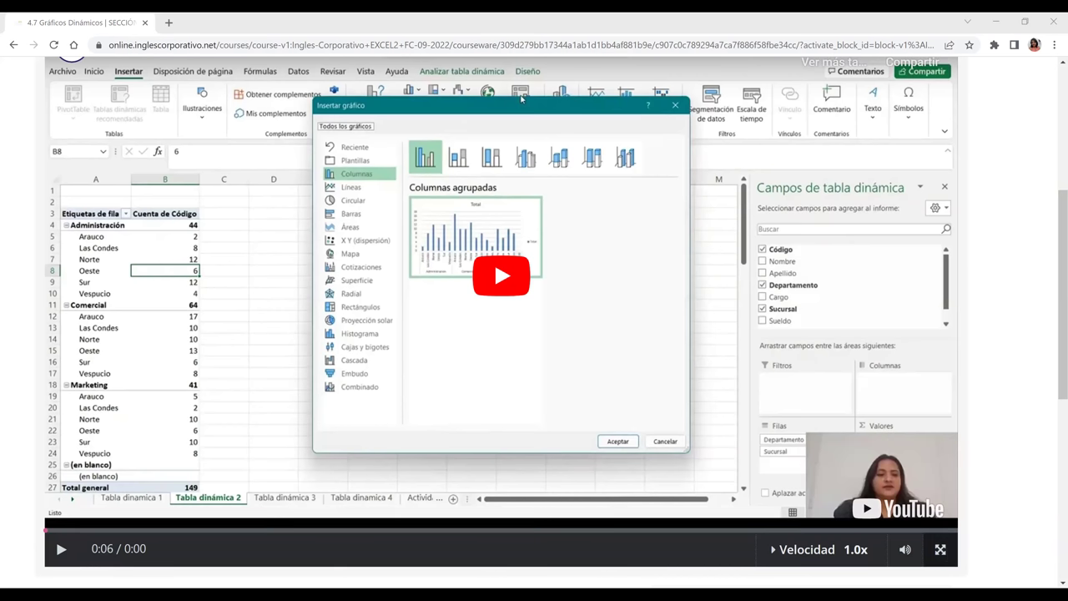
key("f")
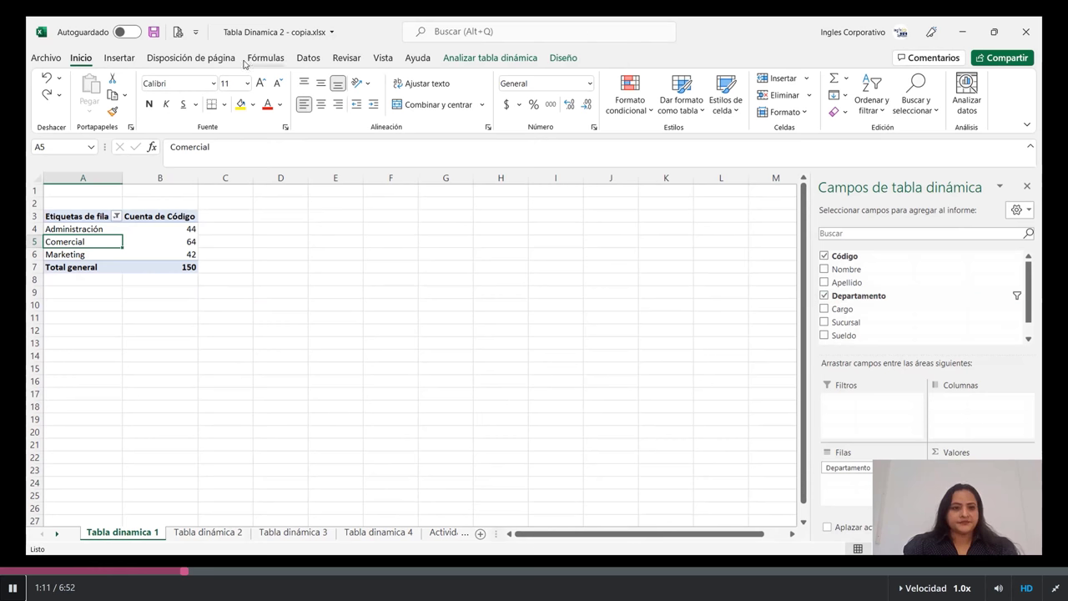
Step: Start a pivot chart from the Tabla dinamica 1 pivot table and preview the Líneas, Circular, Barras, Mapa and Superficie types
left_click(120, 58)
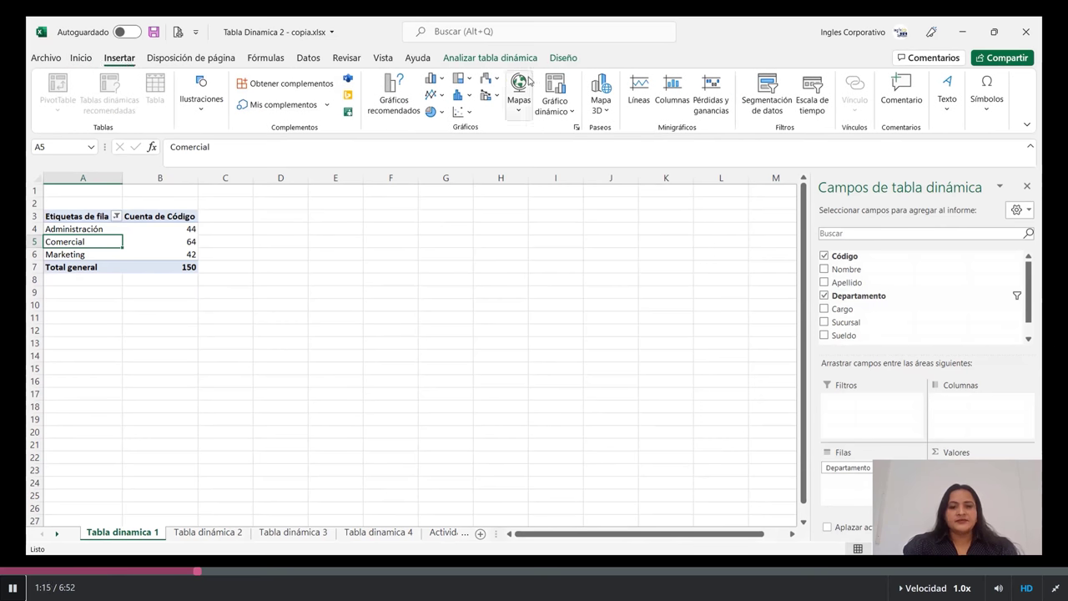
left_click(555, 87)
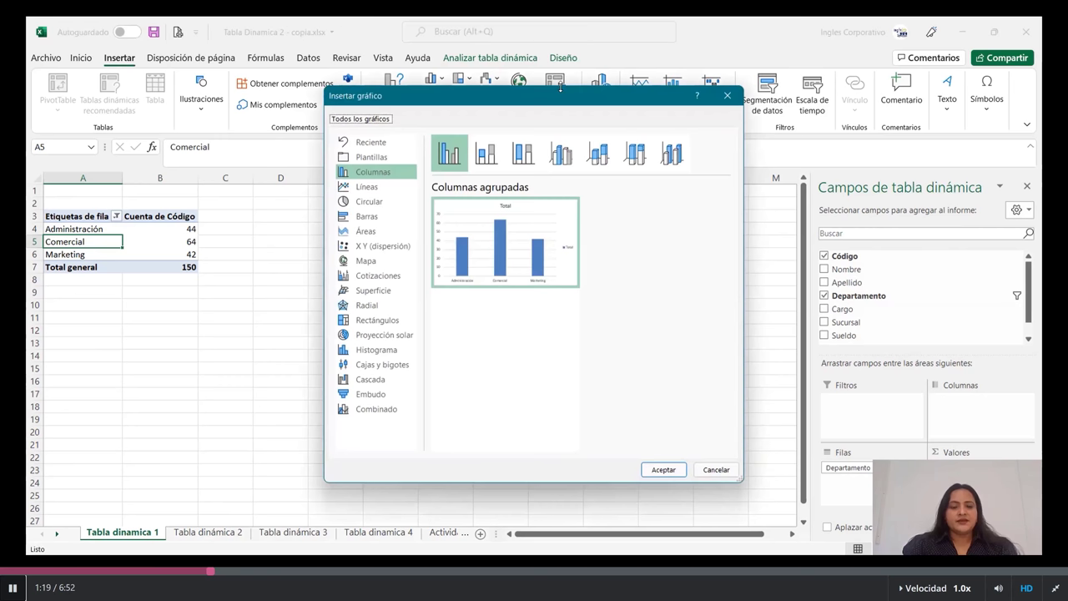
left_click(368, 186)
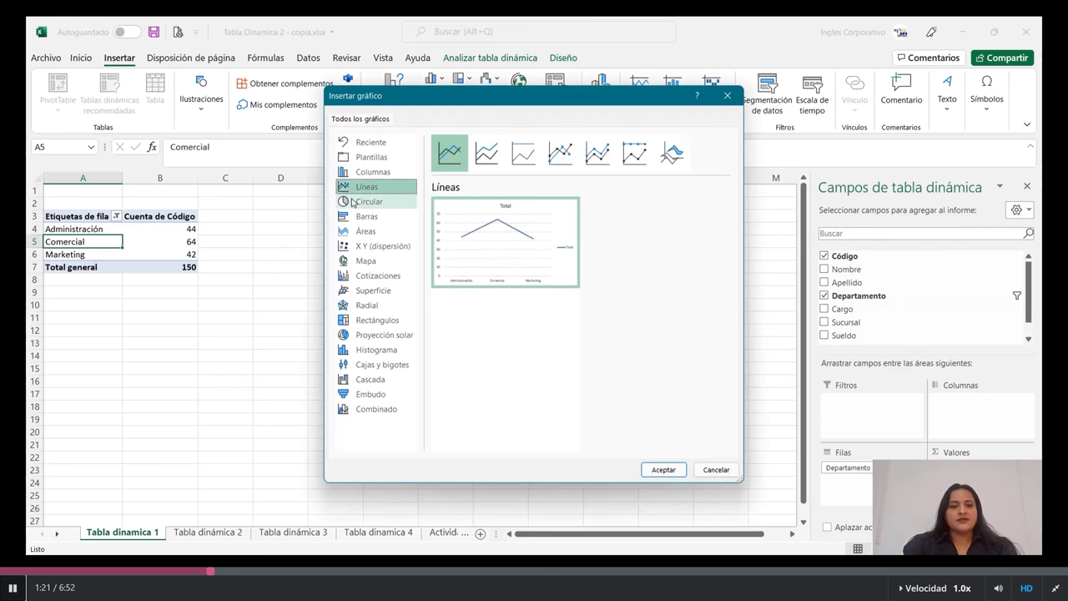
left_click(369, 201)
left_click(361, 217)
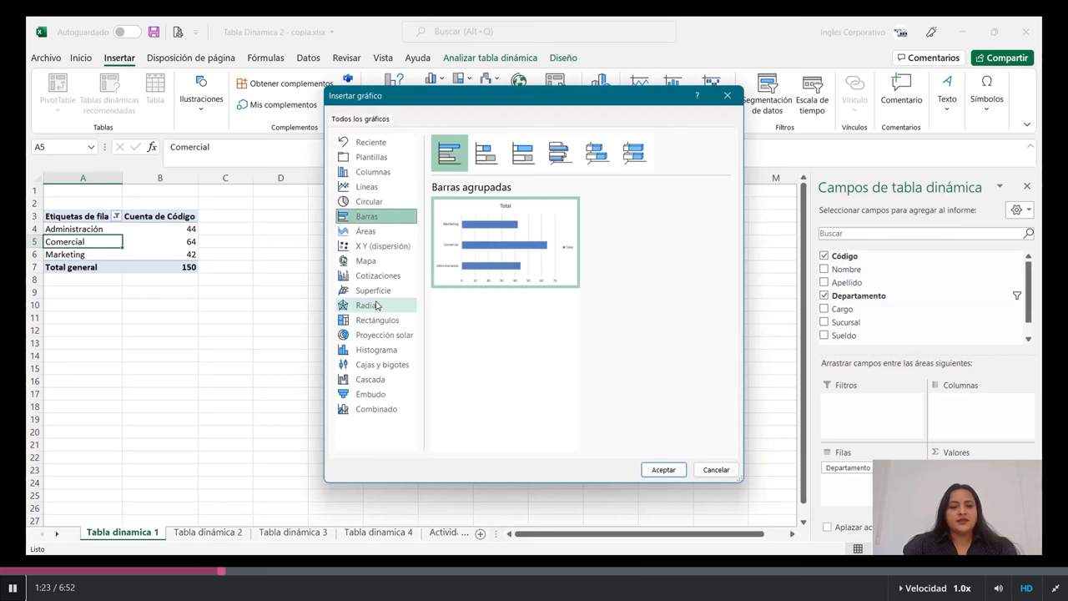
left_click(365, 261)
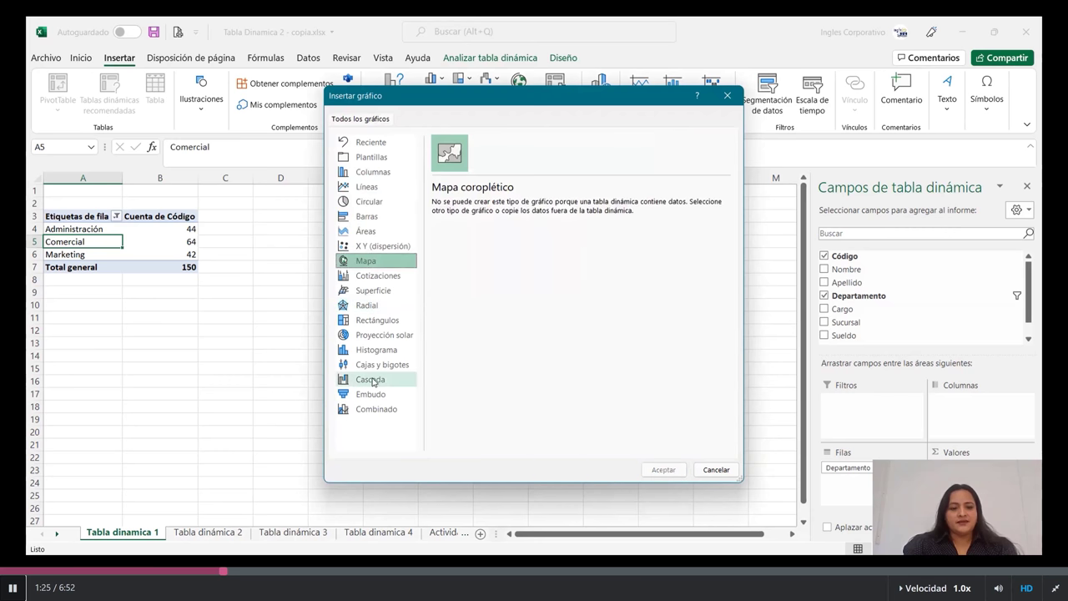
left_click(364, 293)
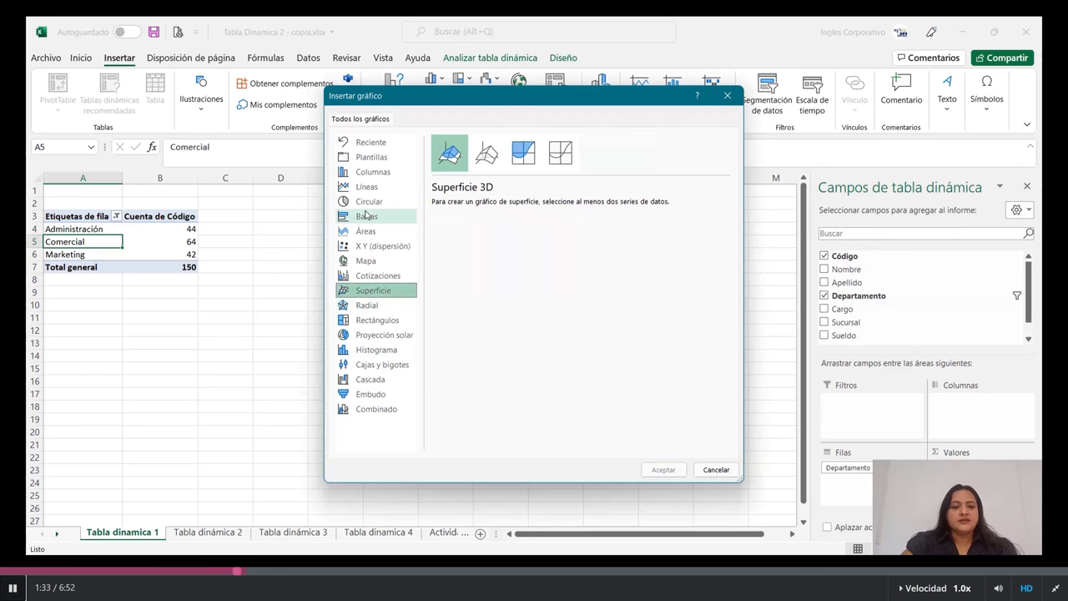
Step: Preview the stacked Columnas subtypes and insert a Columna agrupada 3D pivot chart on the Tabla dinamica 1 sheet
left_click(360, 174)
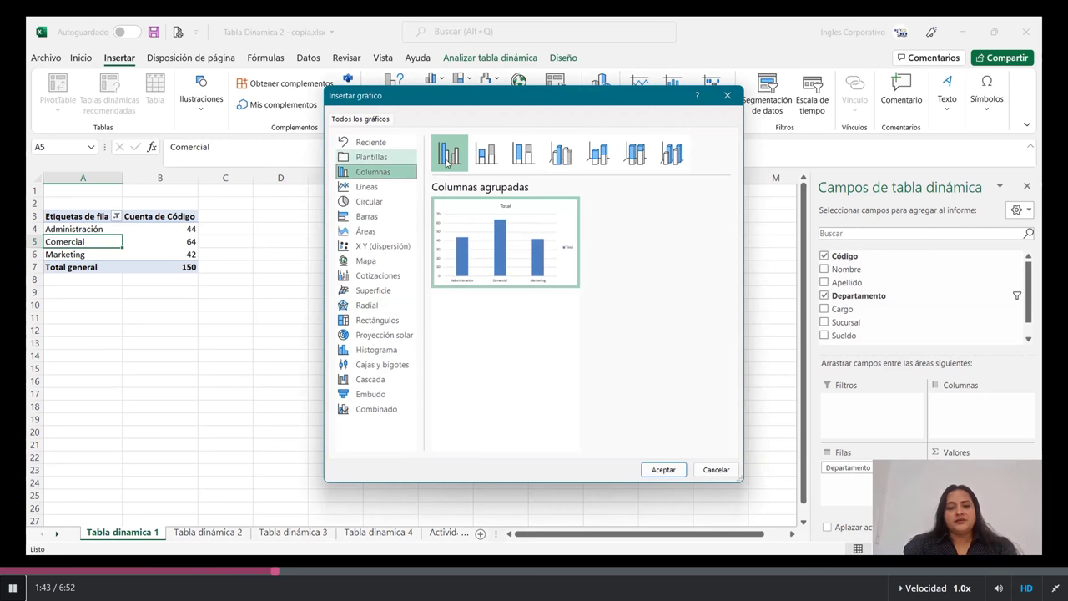
left_click(486, 157)
left_click(524, 156)
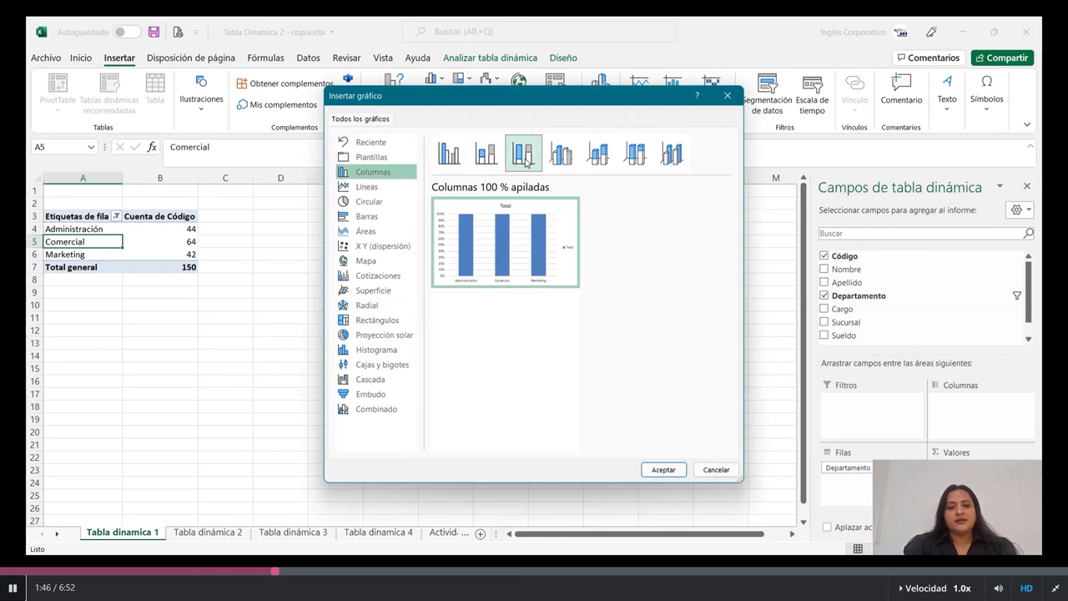
left_click(561, 157)
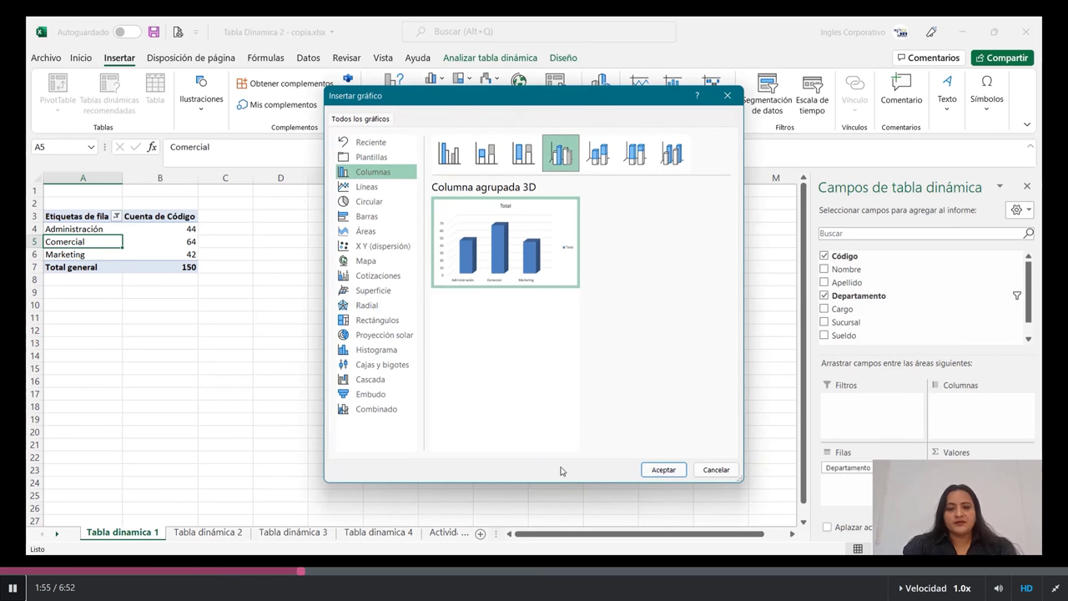
left_click(664, 470)
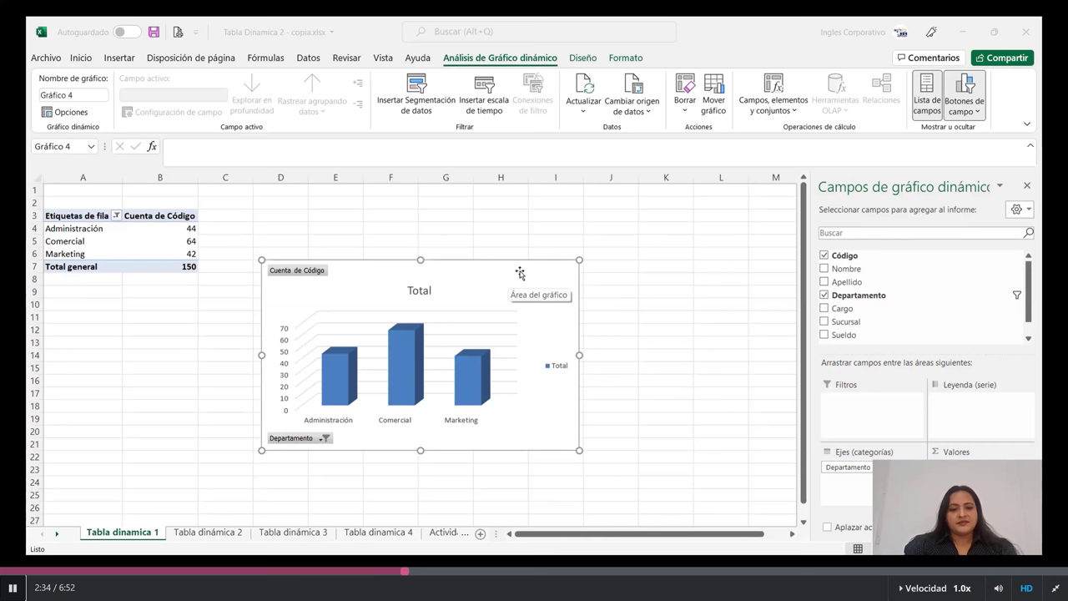
left_click(470, 311)
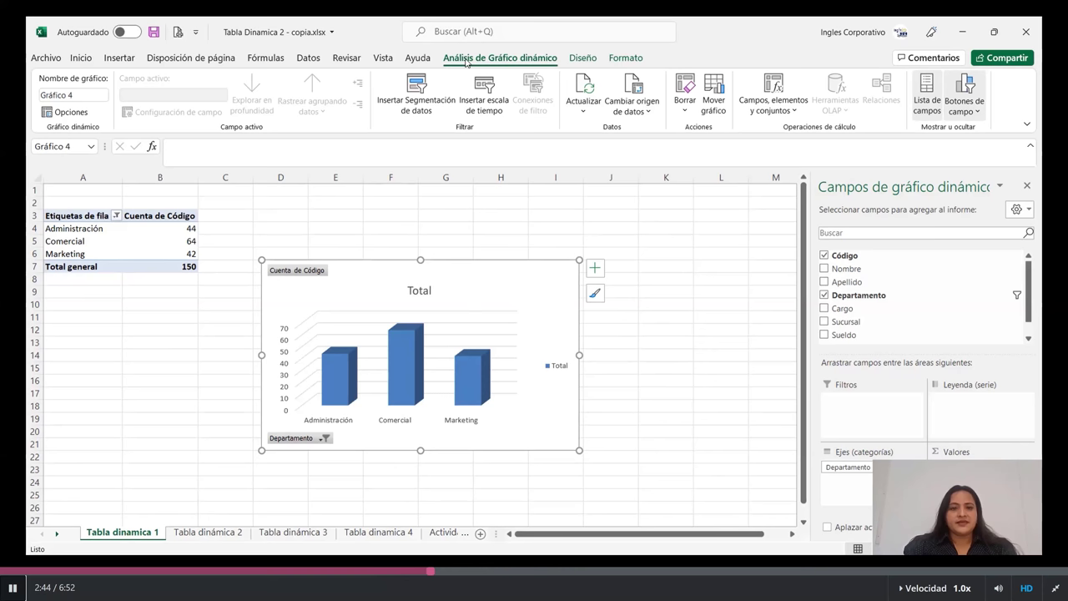
Step: Examine the chart styles, the multicolour and monochrome palettes and the formatting options for the 3D column pivot chart, then deselect it
left_click(581, 59)
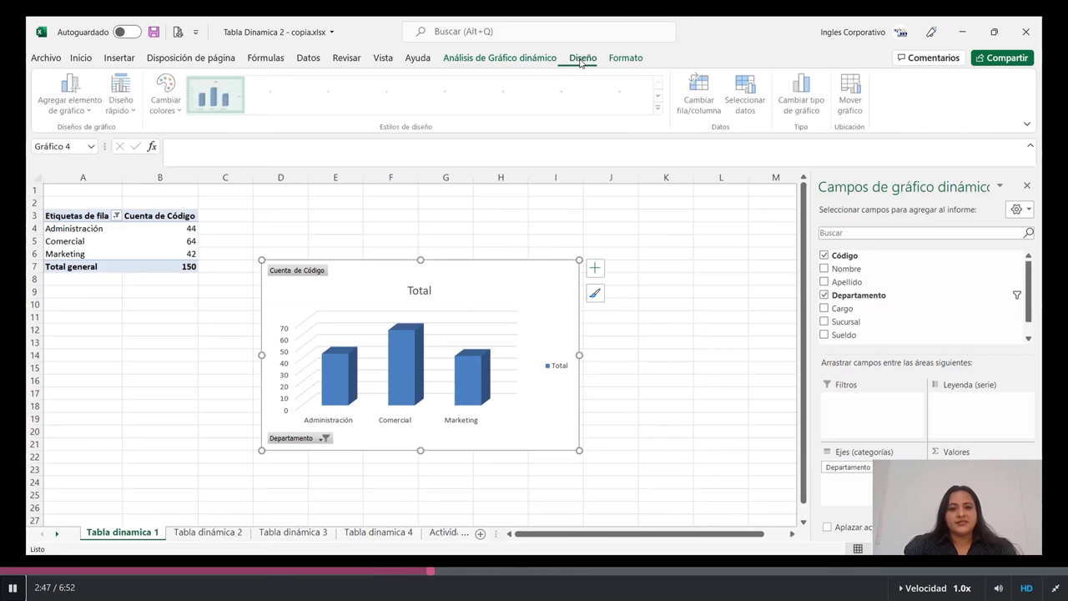
left_click(659, 109)
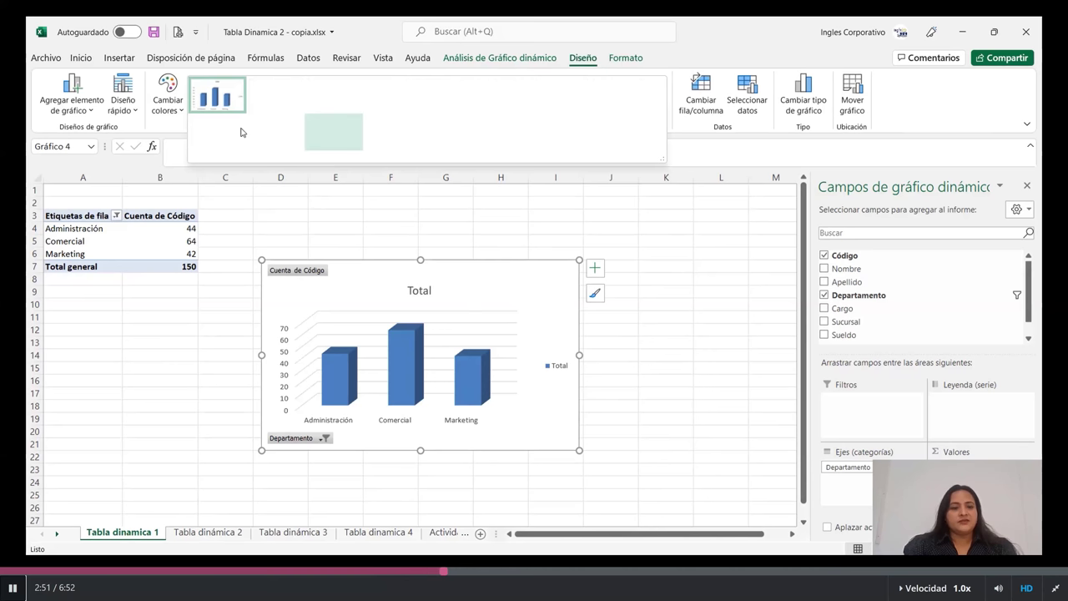
left_click(177, 109)
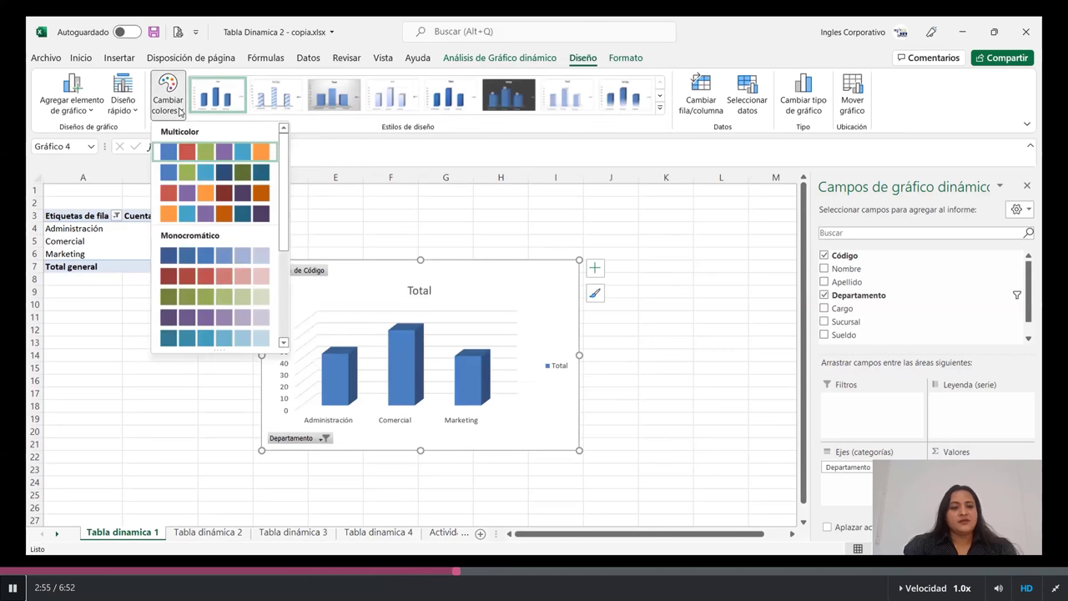
left_click(630, 61)
left_click(627, 58)
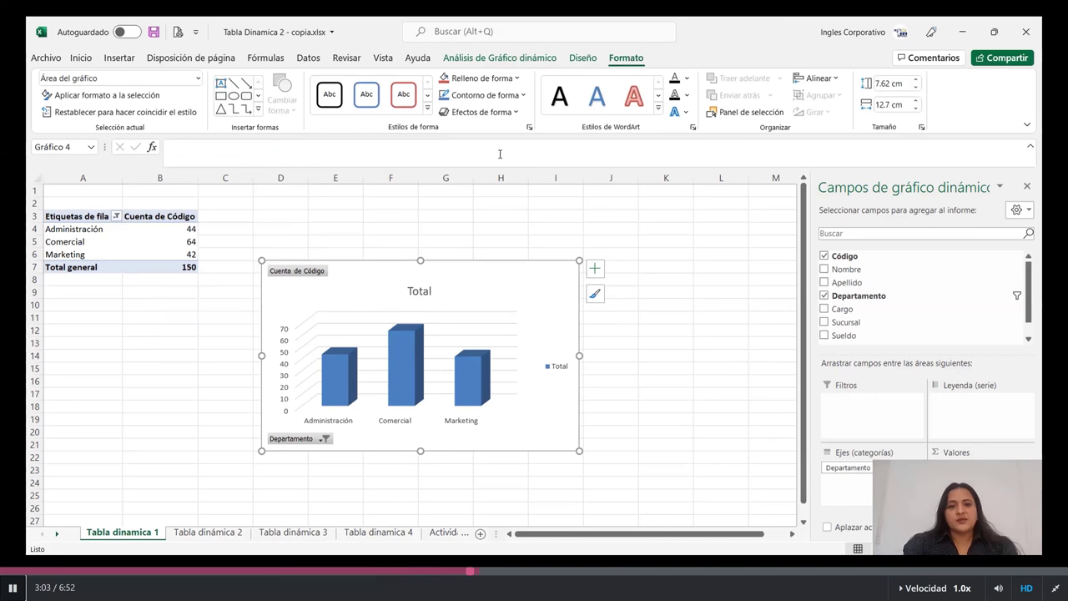
left_click(680, 278)
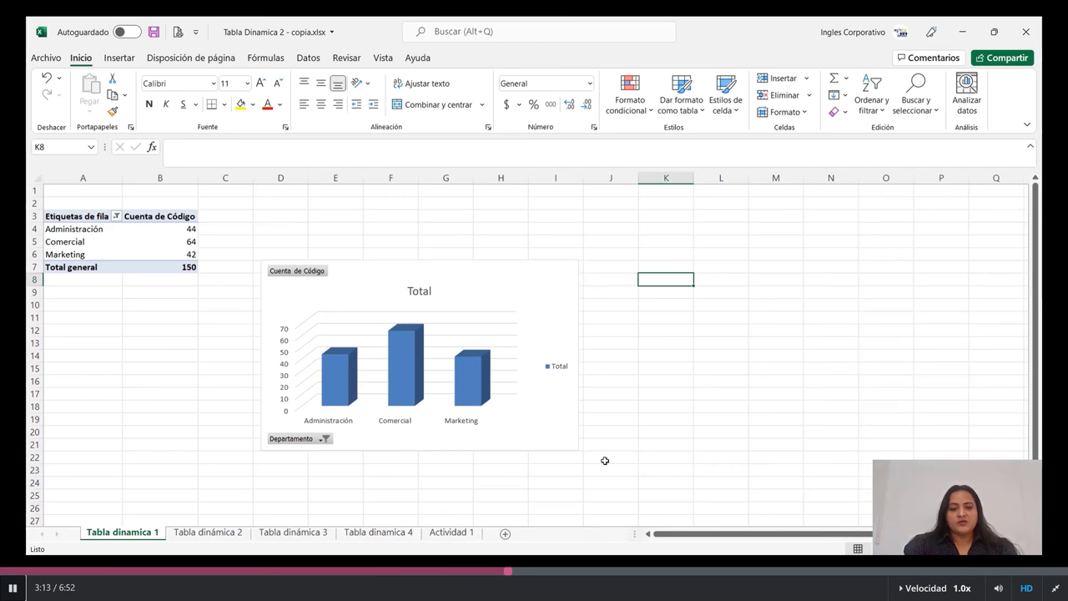
Step: Start a pivot chart from the Tabla dinámica 2 pivot table and preview the Barras and Líneas types
left_click(188, 535)
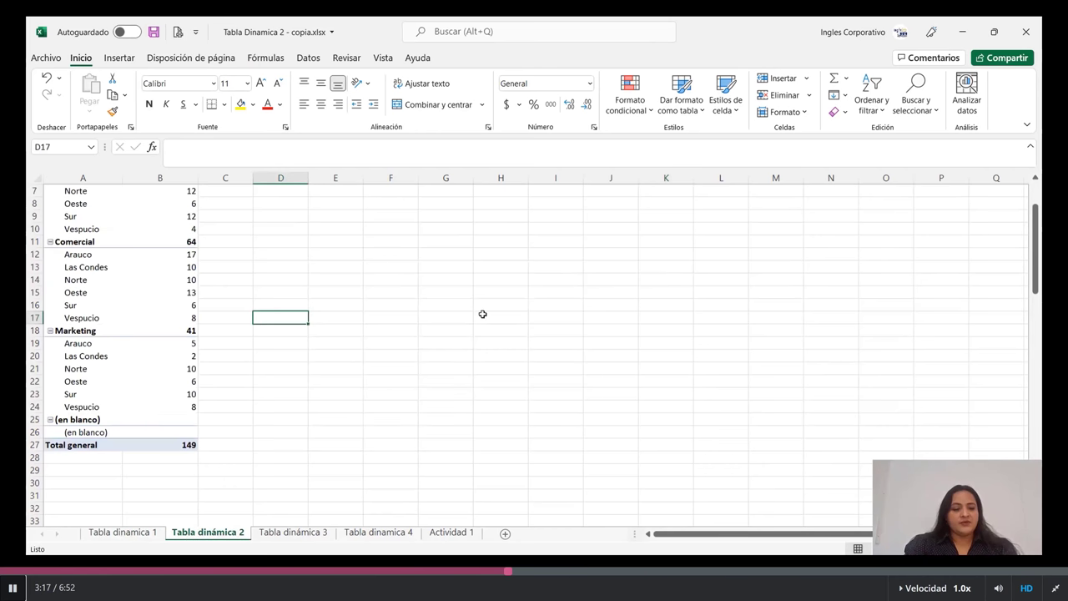
scroll(483, 314, "up", 2)
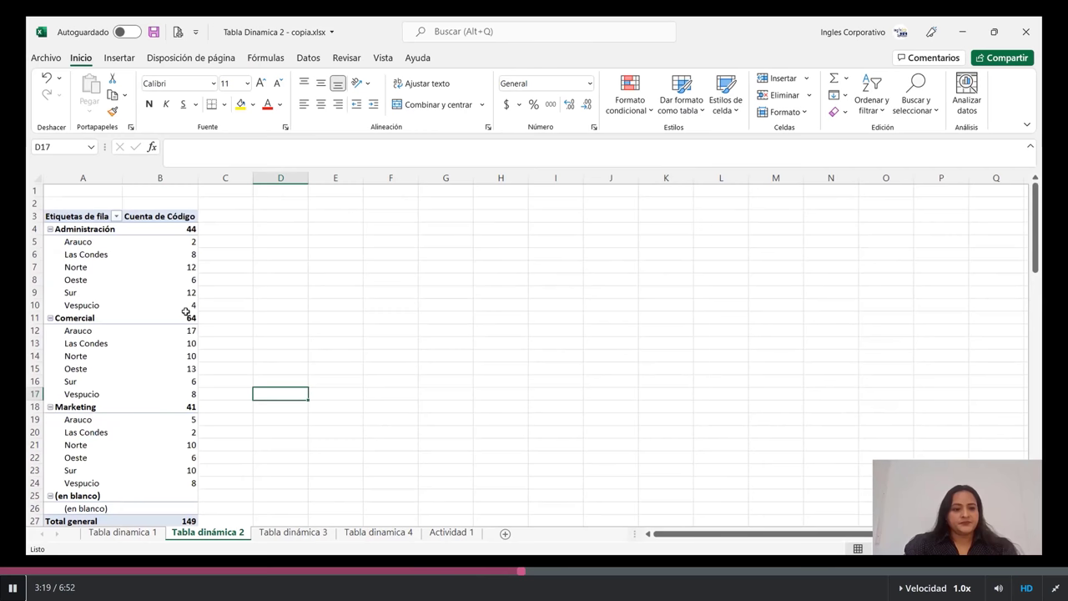
left_click(159, 279)
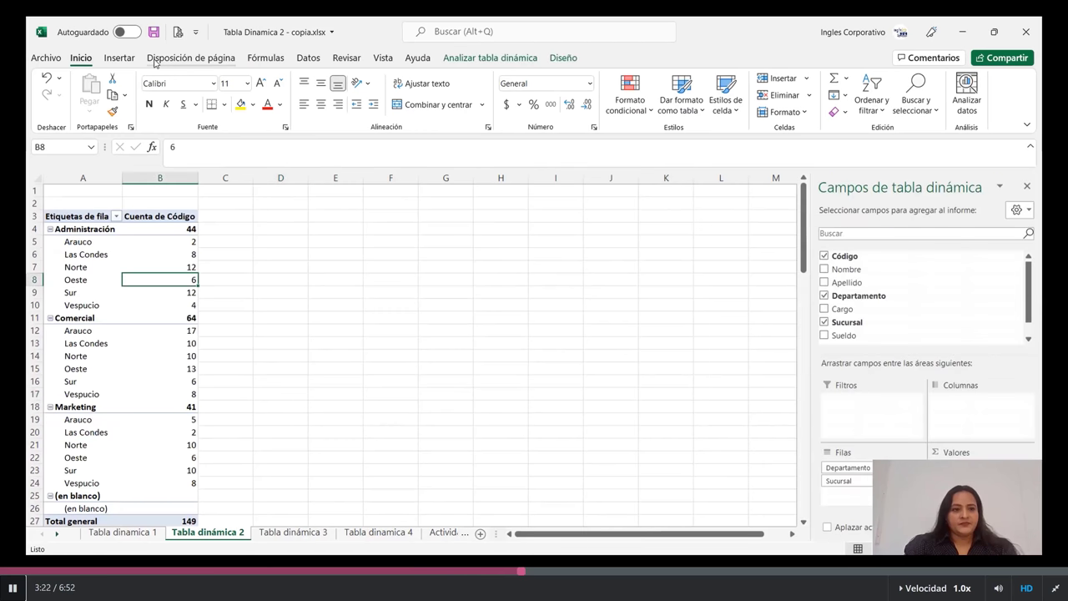
left_click(119, 57)
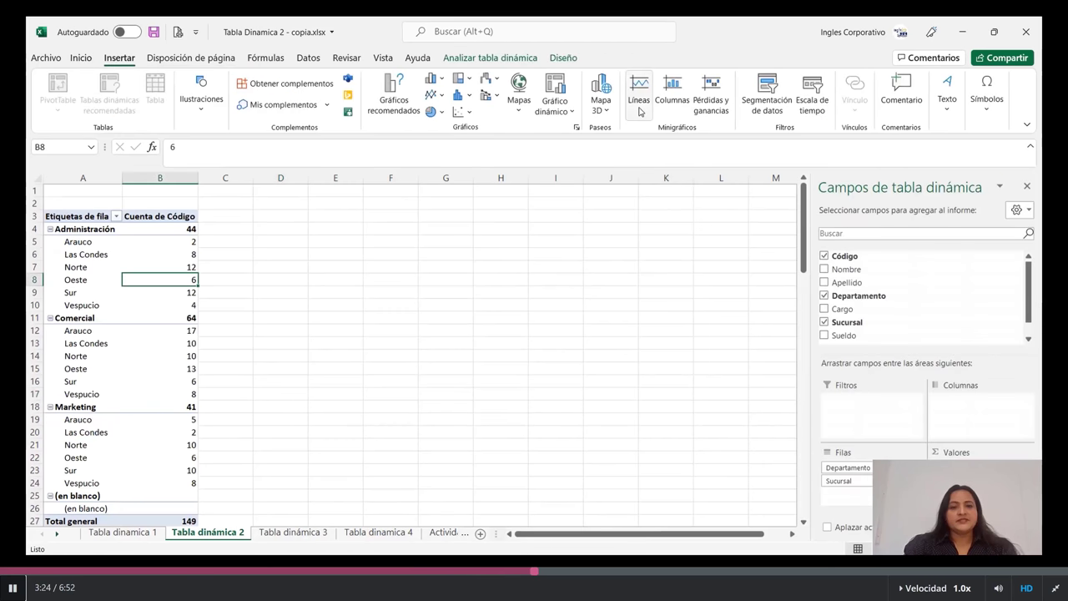
left_click(556, 85)
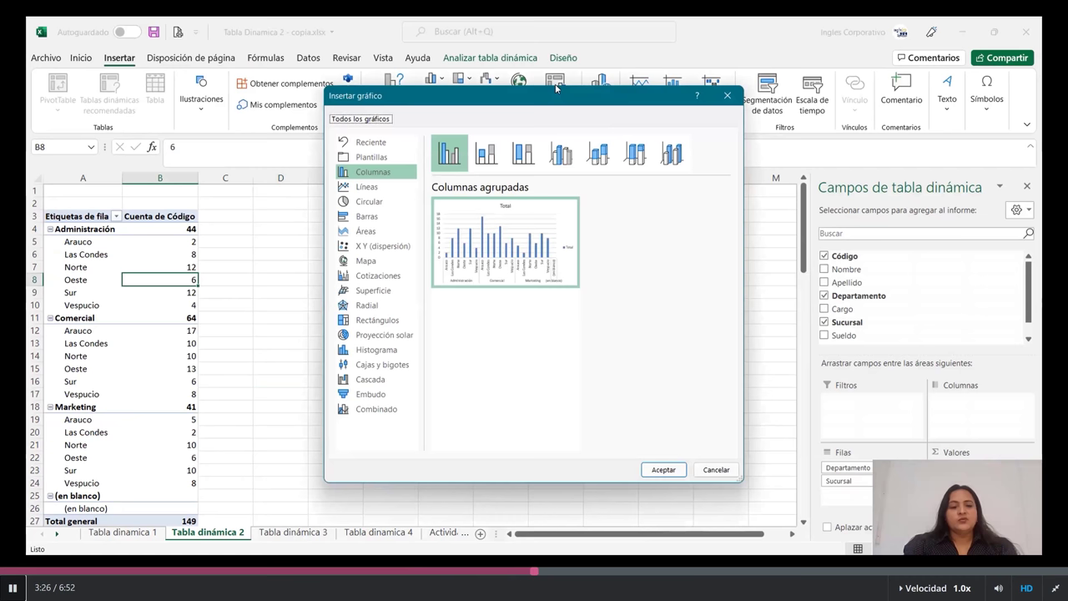
left_click(358, 217)
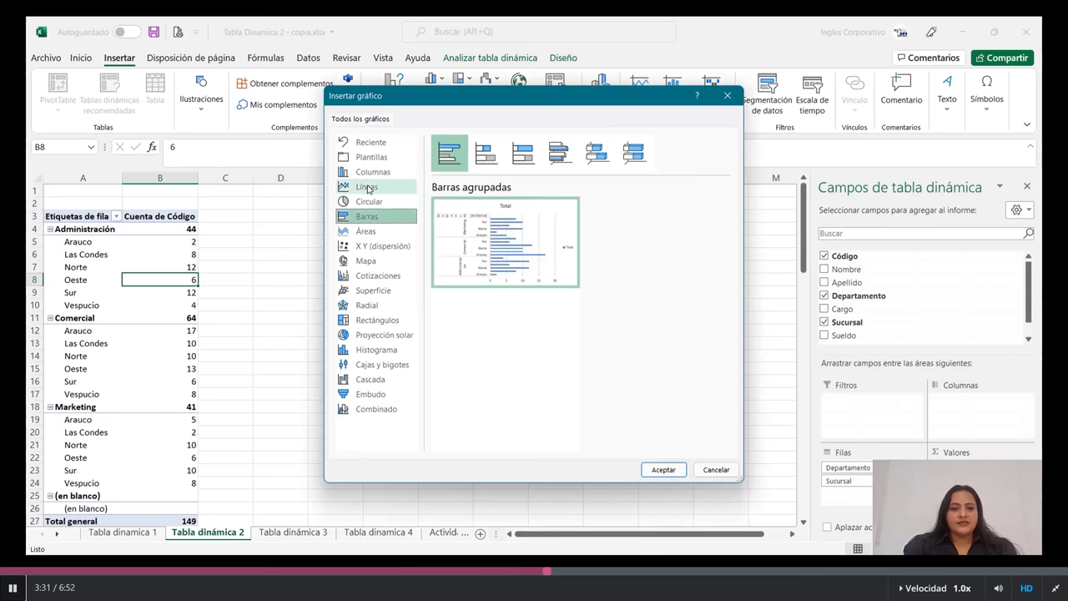
left_click(368, 189)
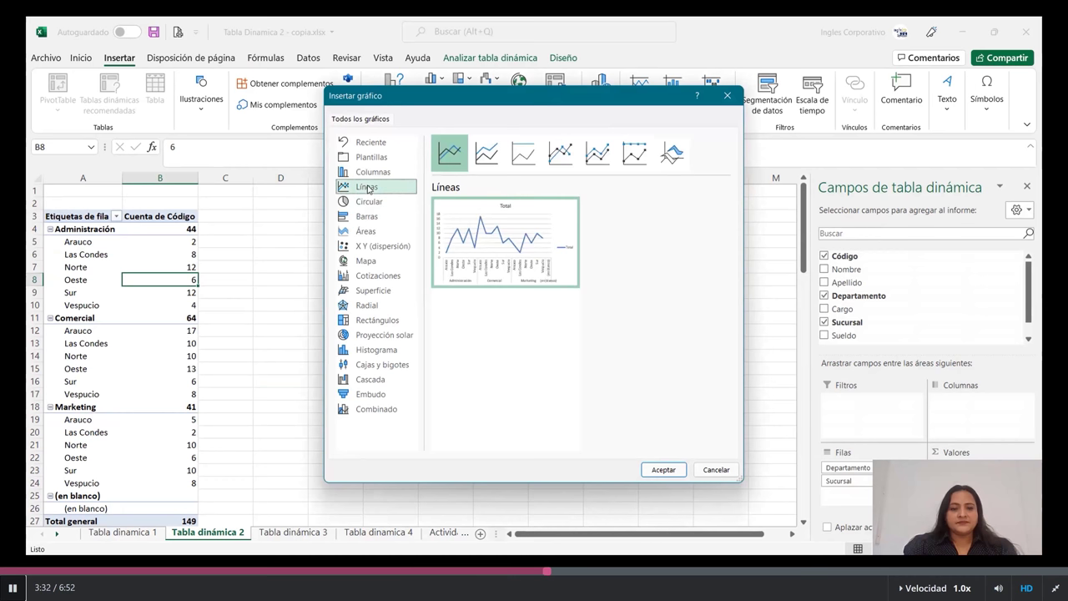
Step: Preview the Líneas subtypes, insert a plain Líneas pivot chart on the Tabla dinámica 2 sheet and shift it slightly up and away from the table
left_click(662, 161)
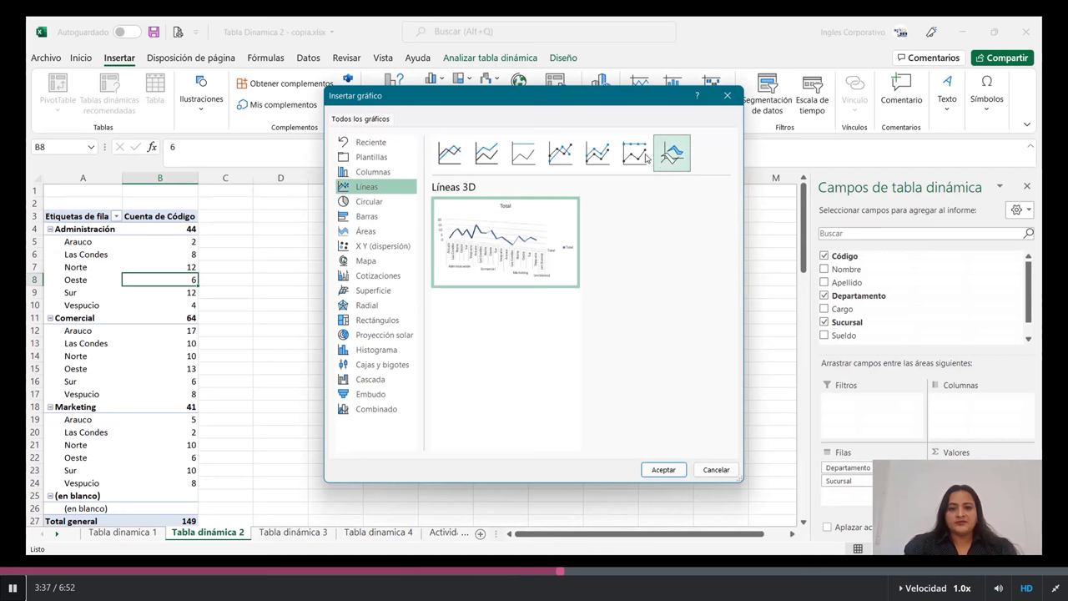
left_click(631, 158)
left_click(609, 160)
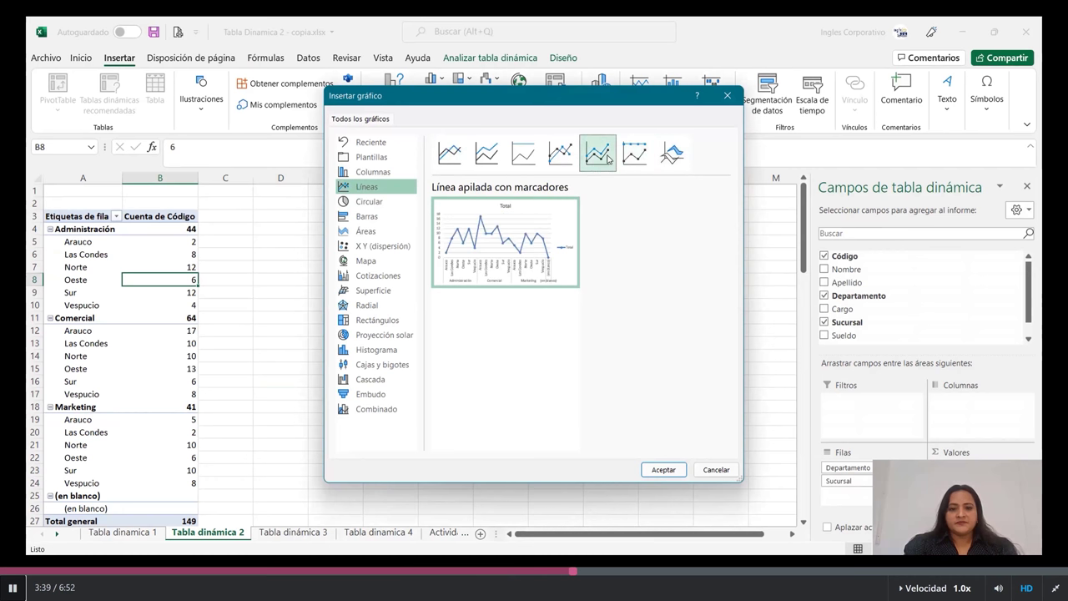
left_click(560, 154)
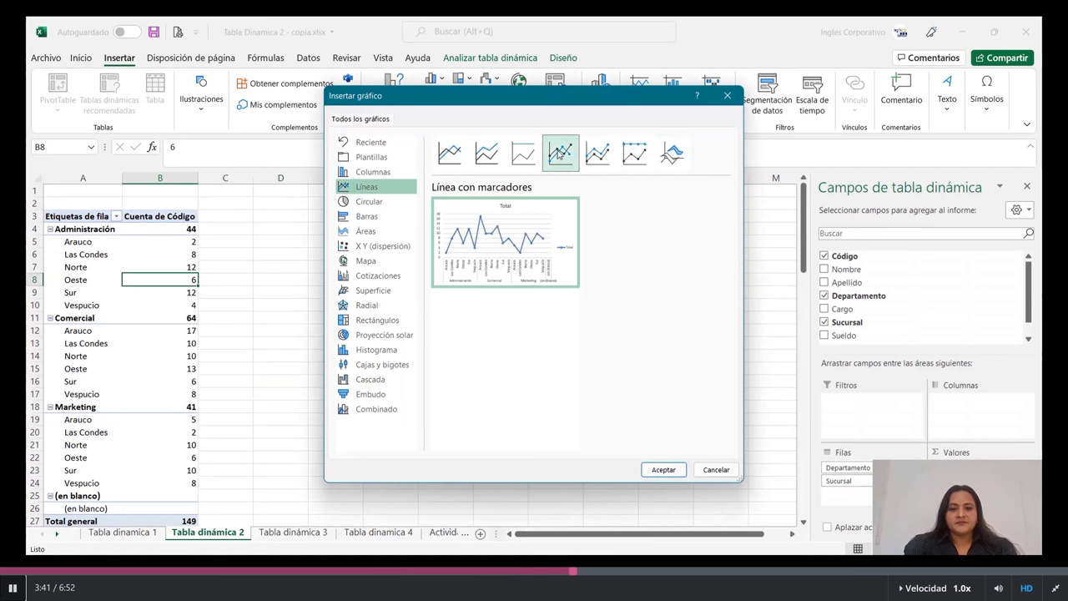
left_click(524, 153)
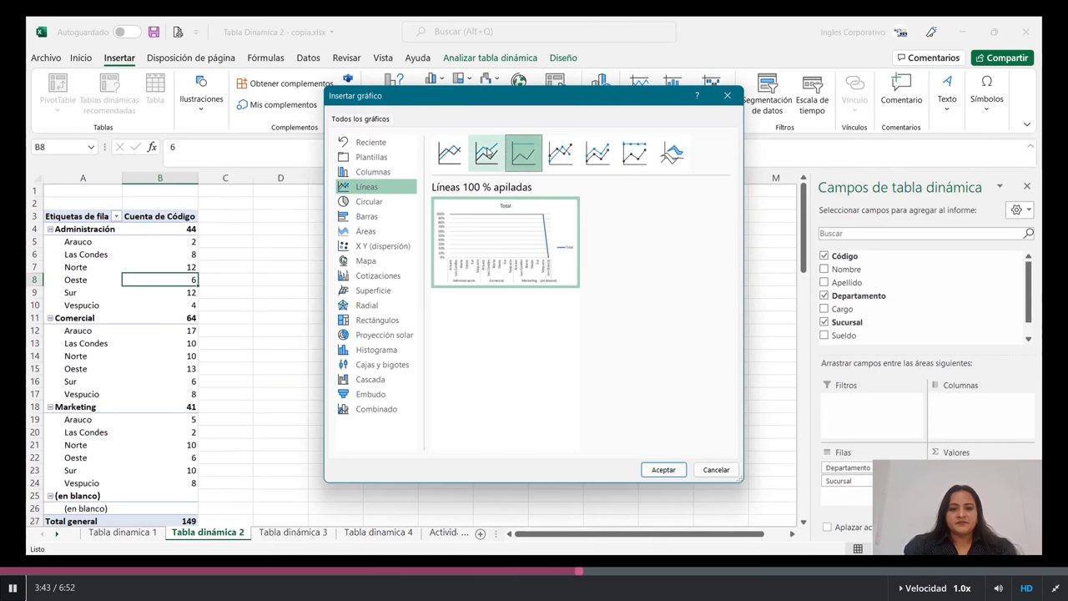
left_click(486, 154)
left_click(450, 154)
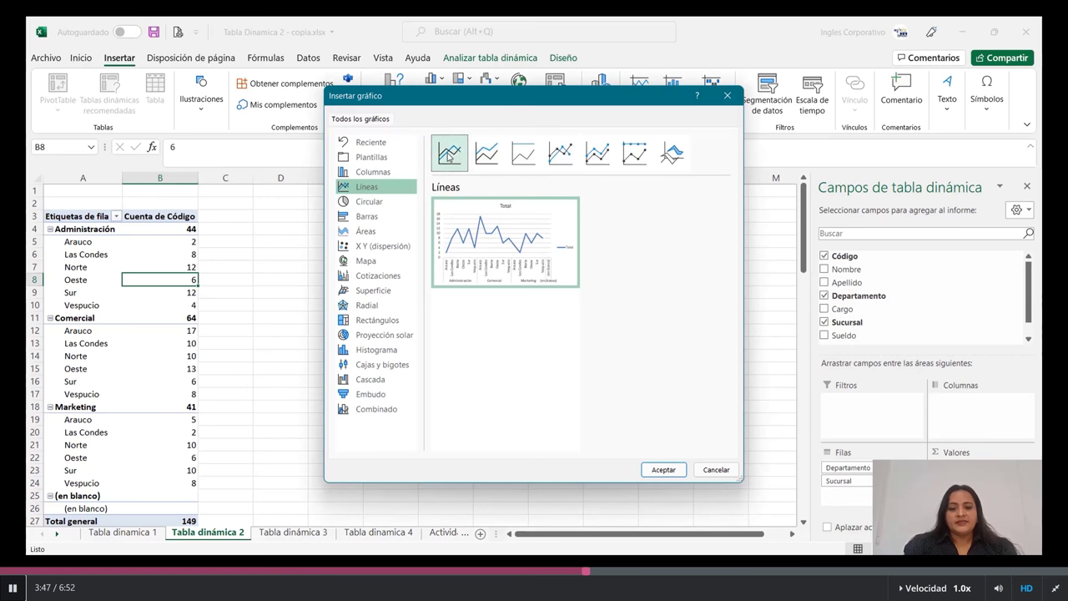
left_click(664, 469)
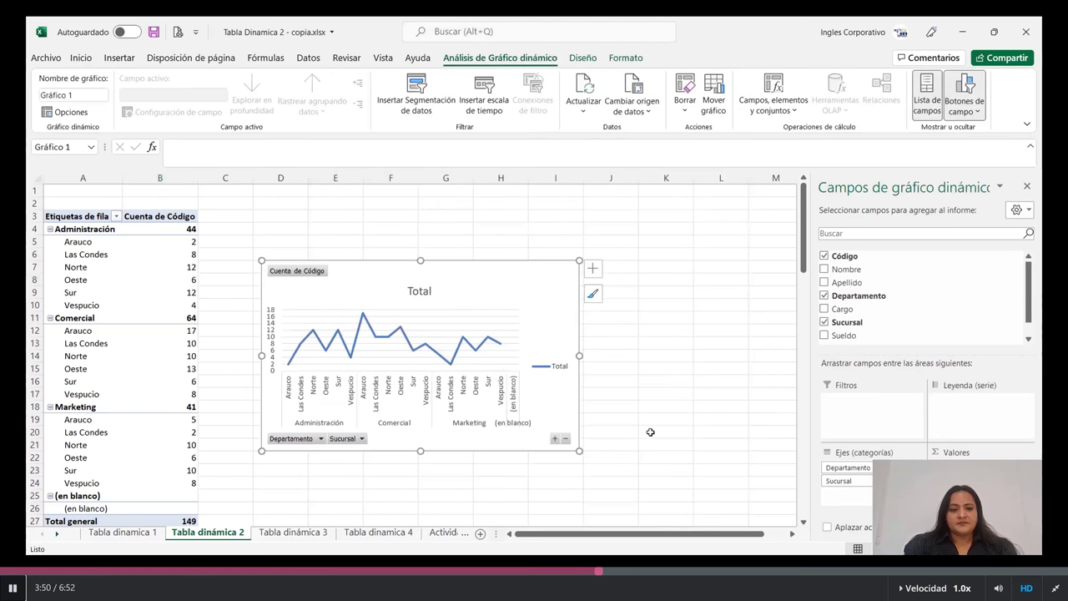
left_click_drag(531, 279, 591, 253)
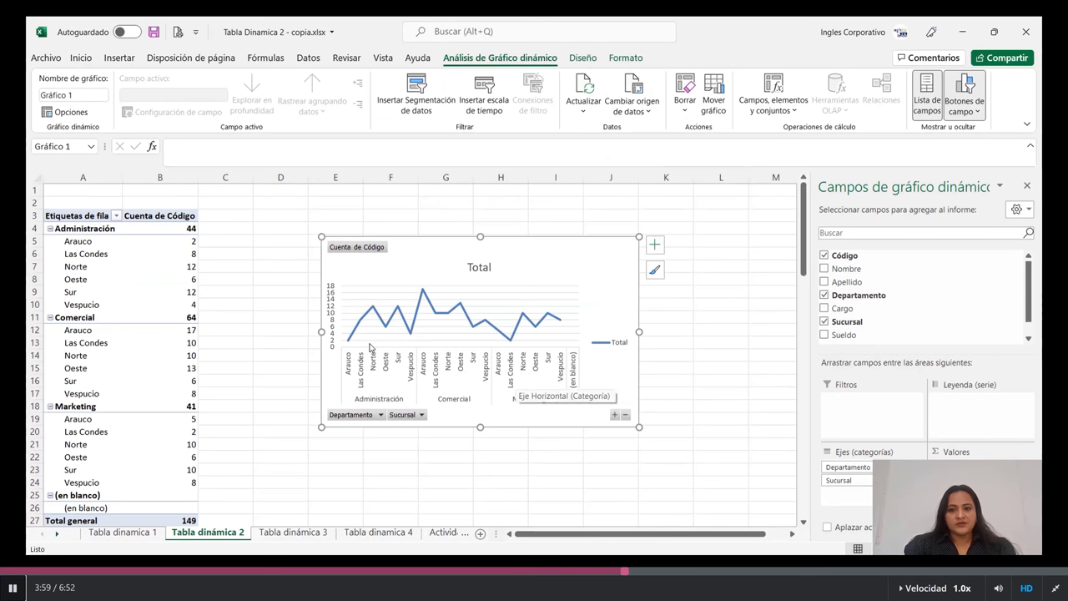
Step: Filter the line pivot chart's Departamento field to only Administración and Comercial
left_click(381, 415)
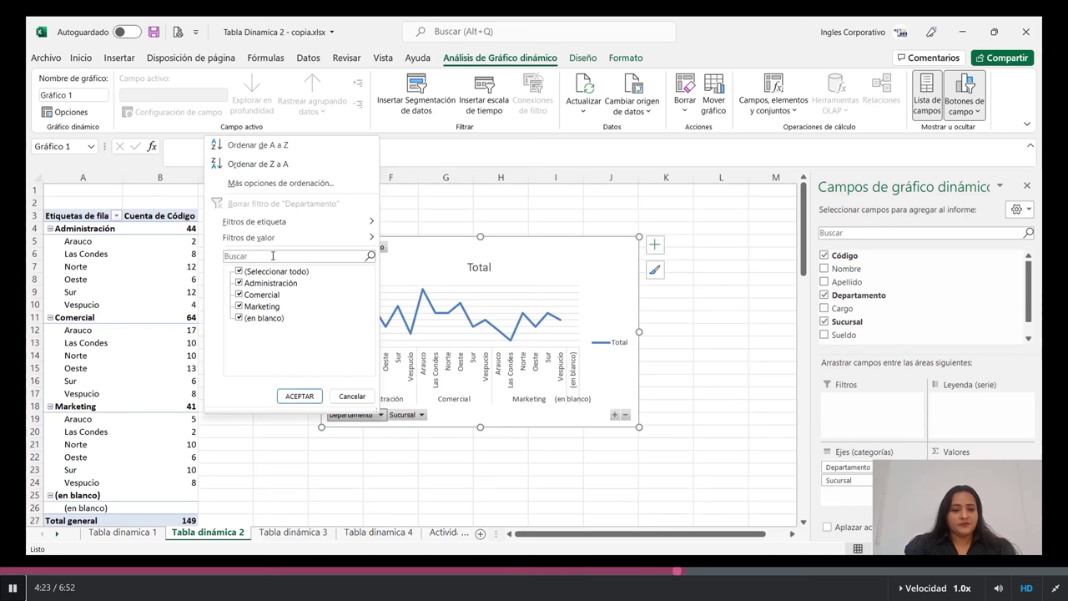
left_click(238, 271)
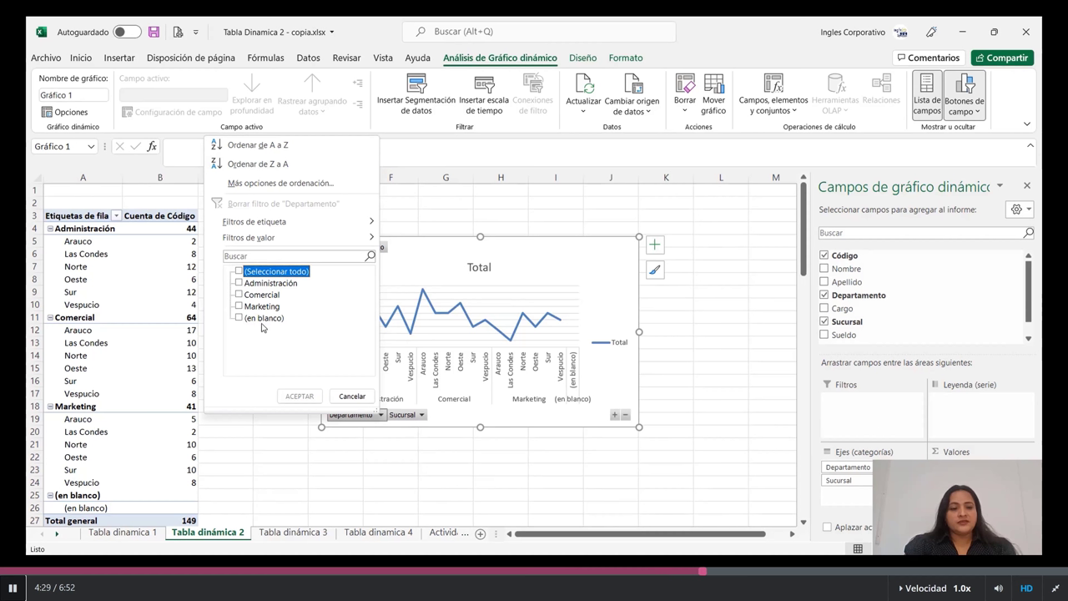
left_click(238, 283)
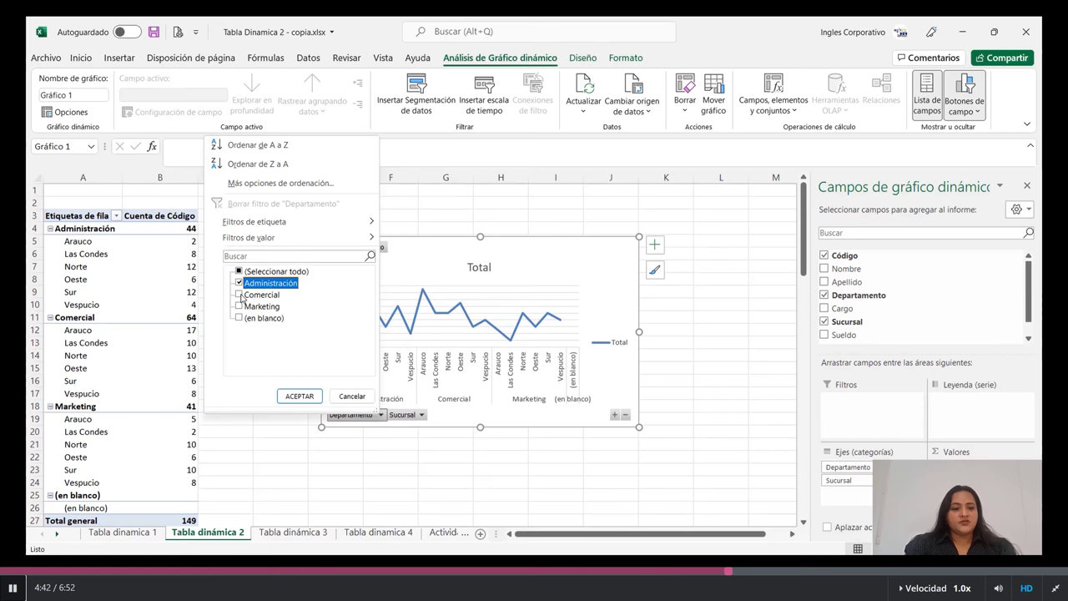
left_click(240, 295)
left_click(300, 395)
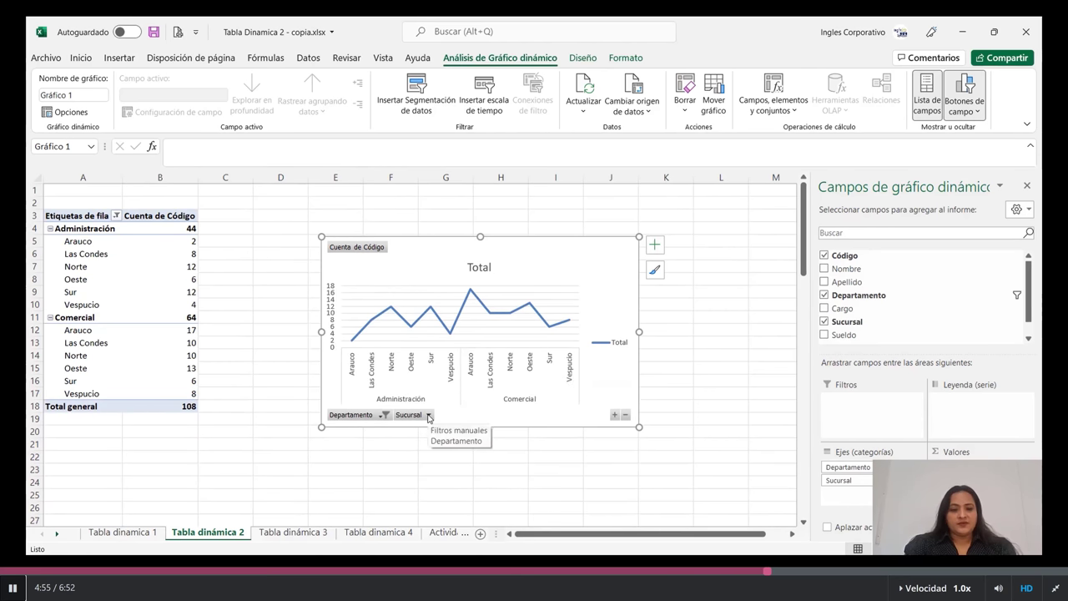
Step: Filter the line pivot chart's Sucursal field to only Norte
left_click(429, 416)
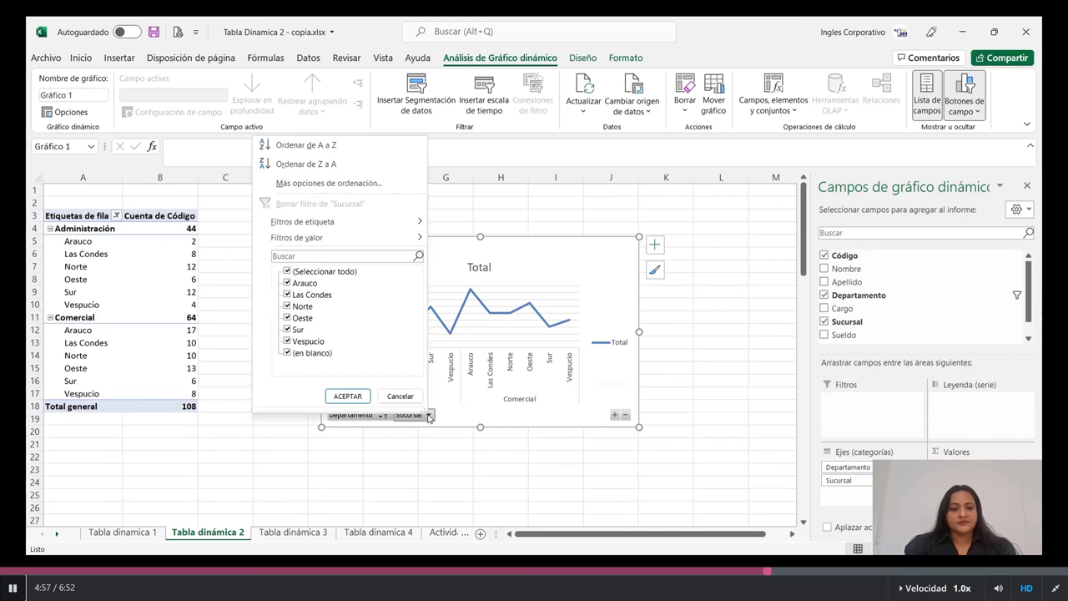
left_click(288, 272)
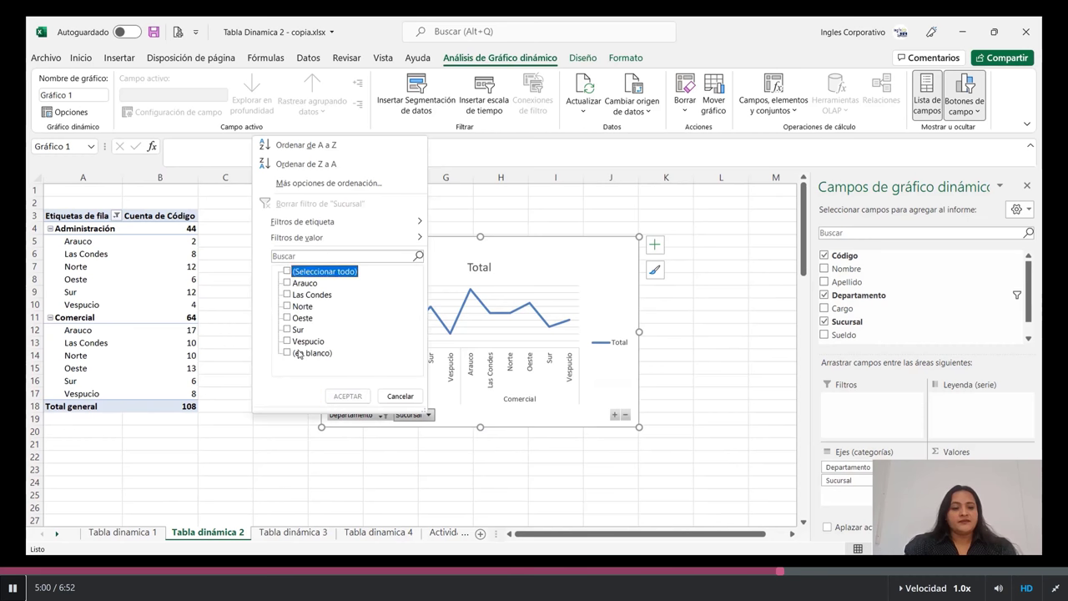
left_click(287, 306)
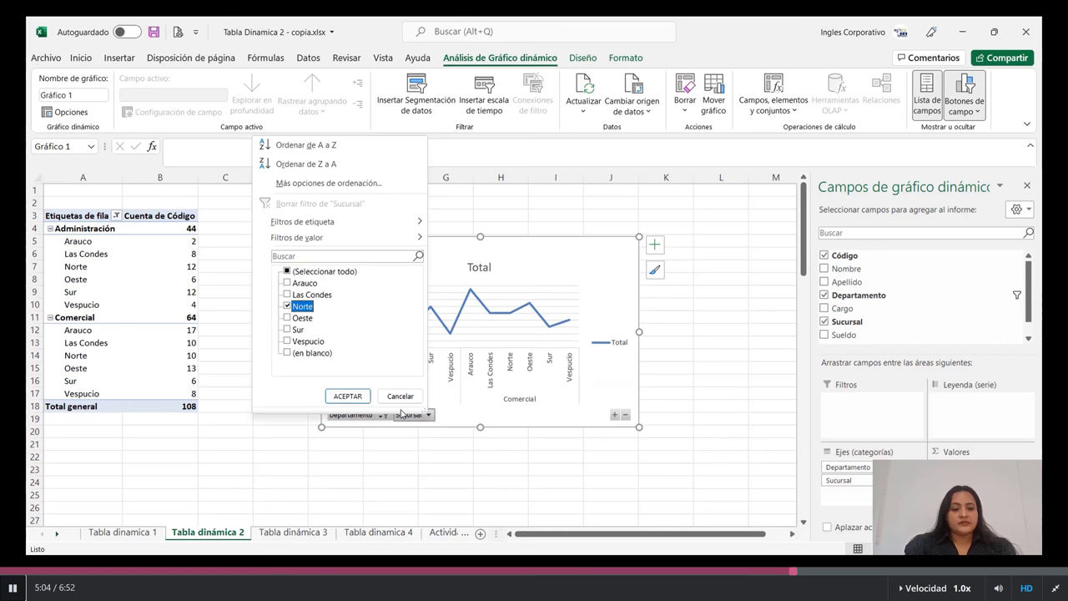
left_click(359, 398)
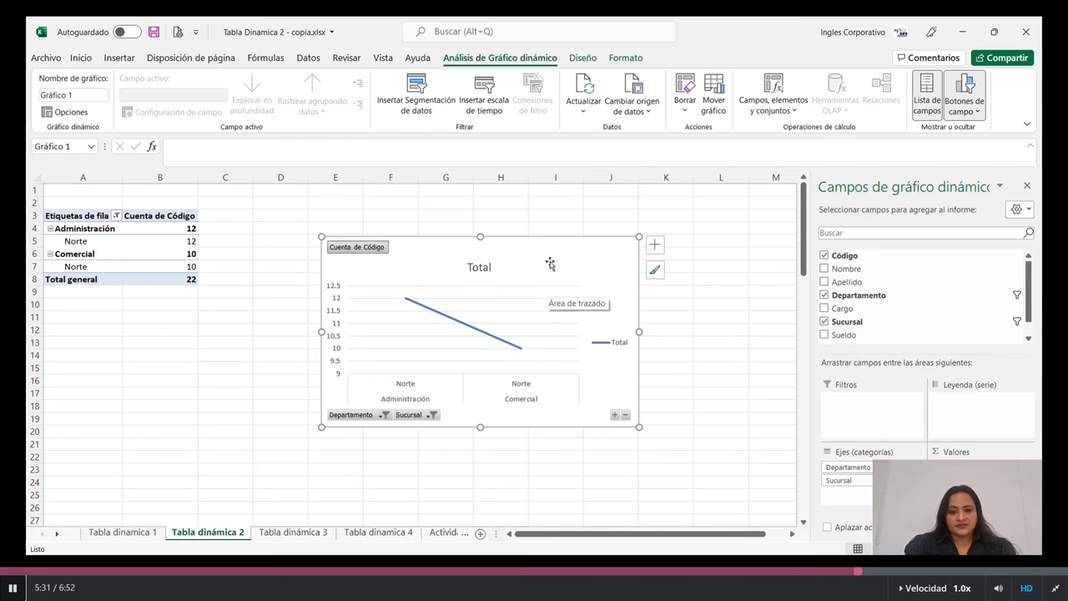
Step: Reselect all values in the line pivot chart's Sucursal and Departamento filters and deselect the chart
left_click(432, 414)
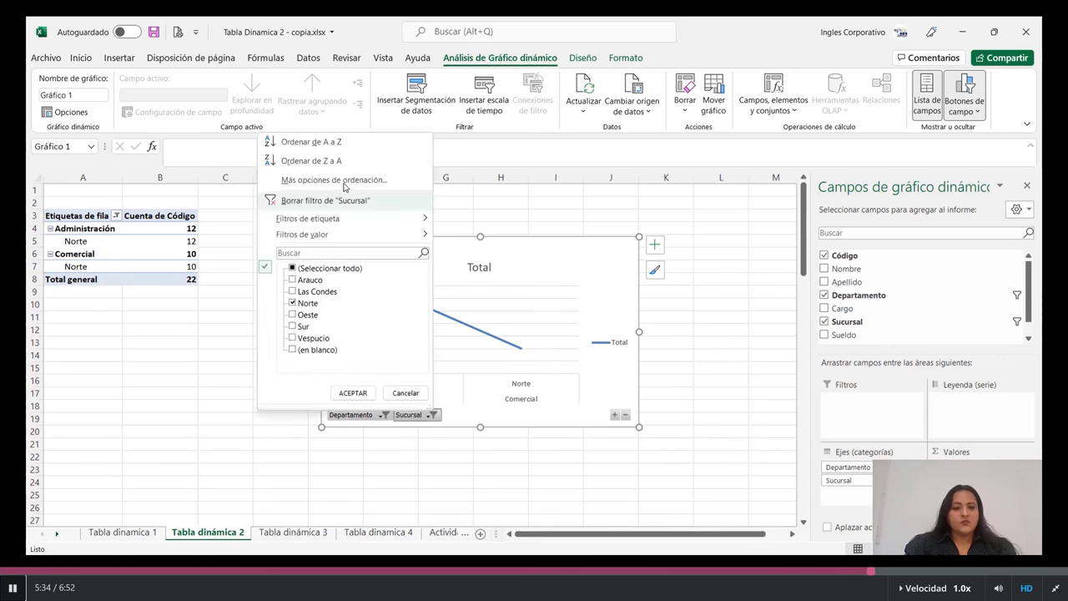
left_click(292, 268)
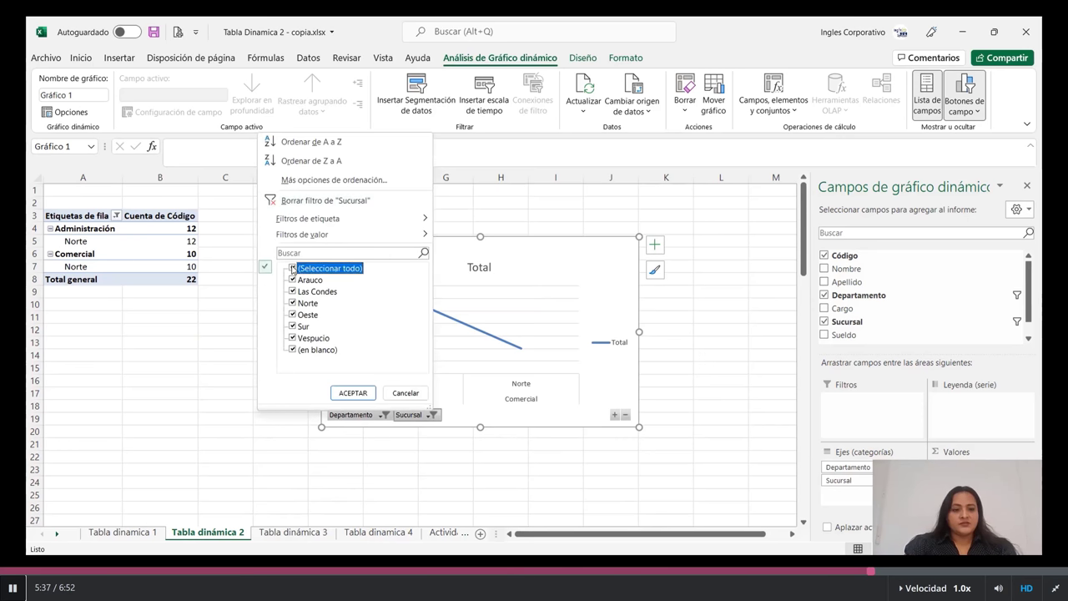
left_click(352, 393)
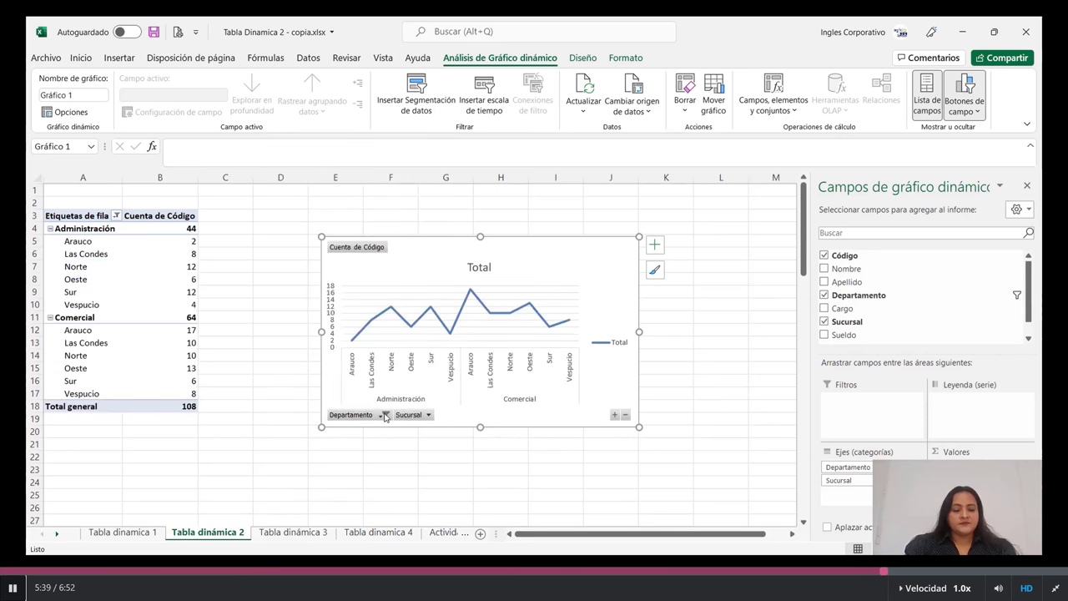
left_click(385, 414)
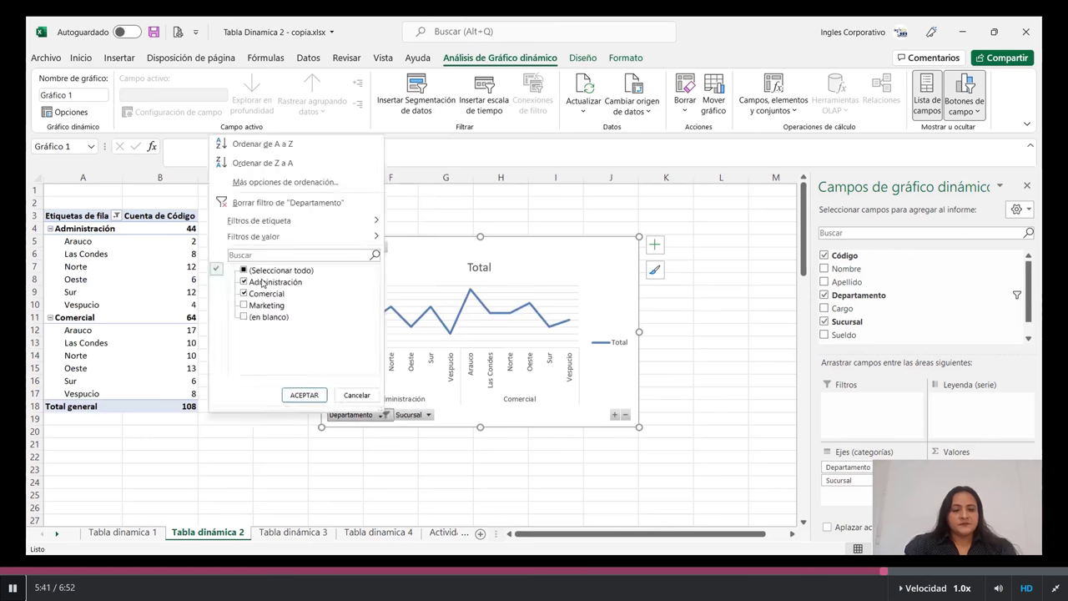
left_click(243, 292)
left_click(244, 271)
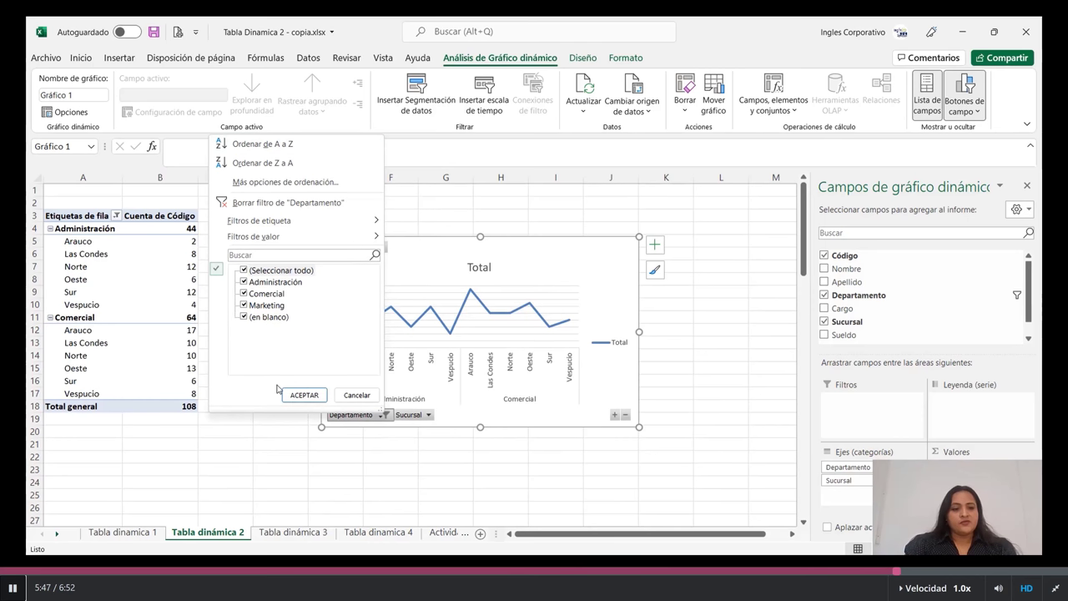
left_click(304, 395)
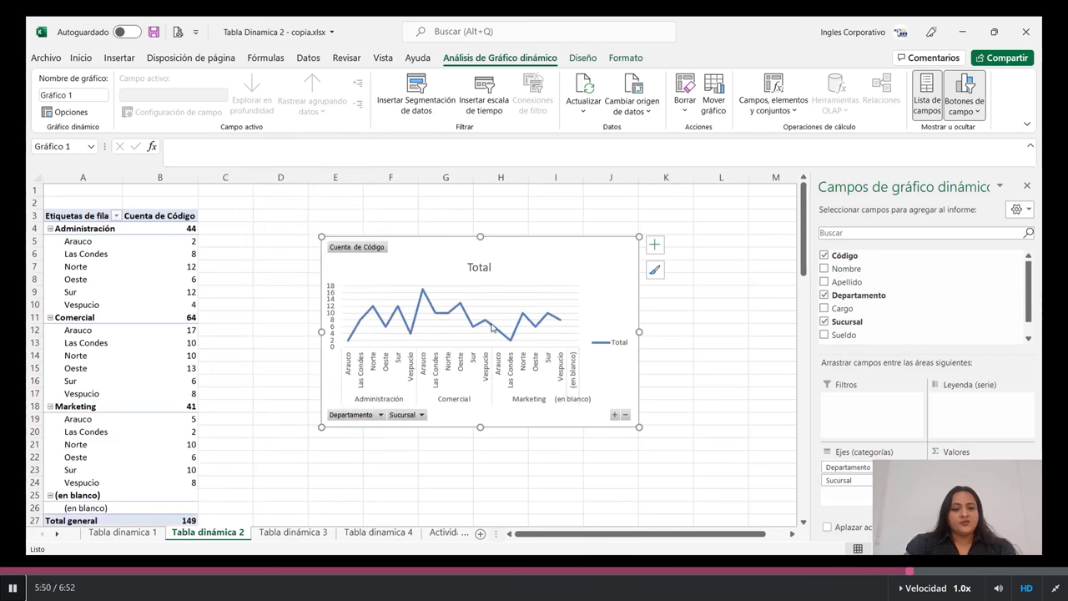
mouse_move(491, 327)
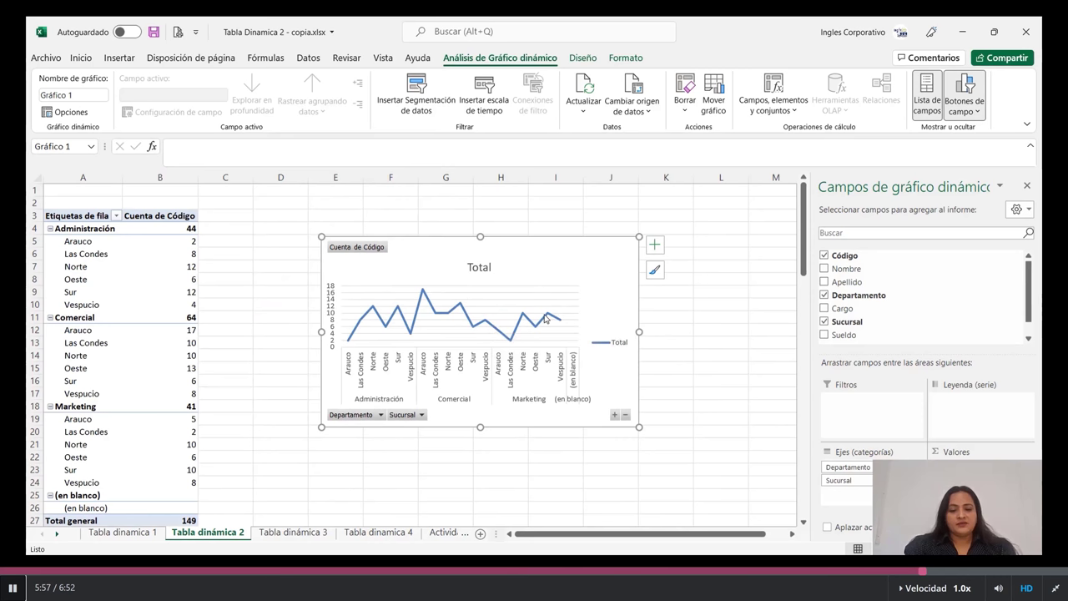
left_click(672, 318)
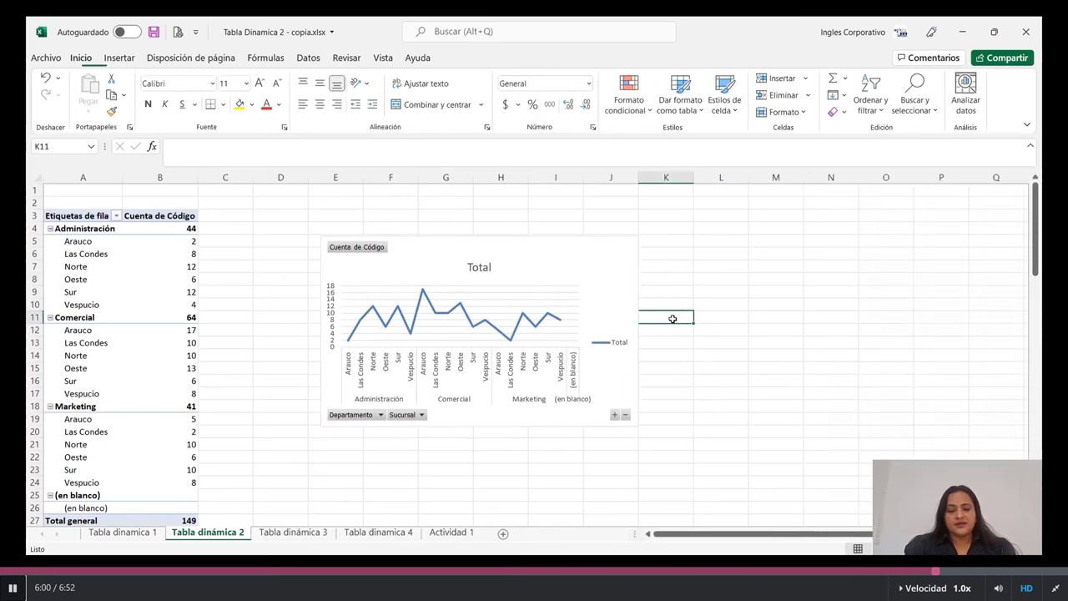
Step: Replace the Sucursal field with Cargo in the pivot table behind the line chart on Tabla dinámica 2
left_click(93, 267)
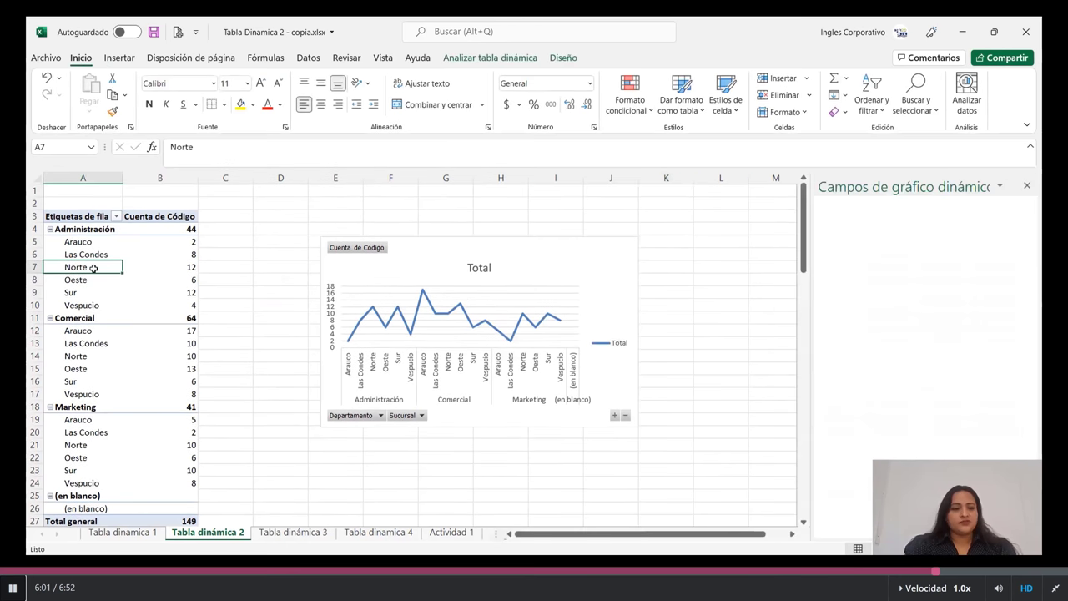
left_click(126, 457)
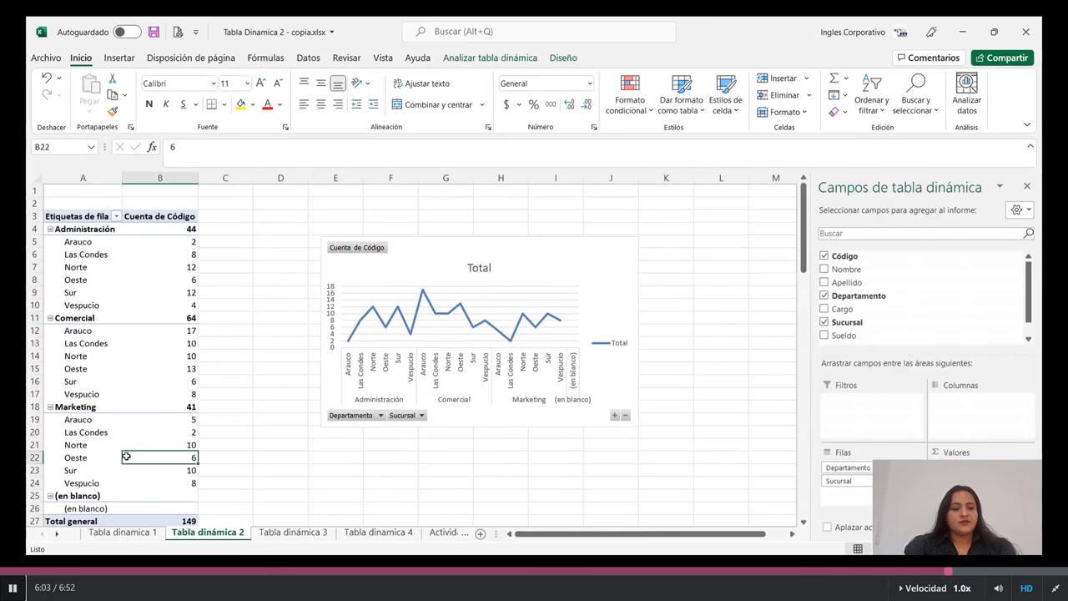
left_click(824, 322)
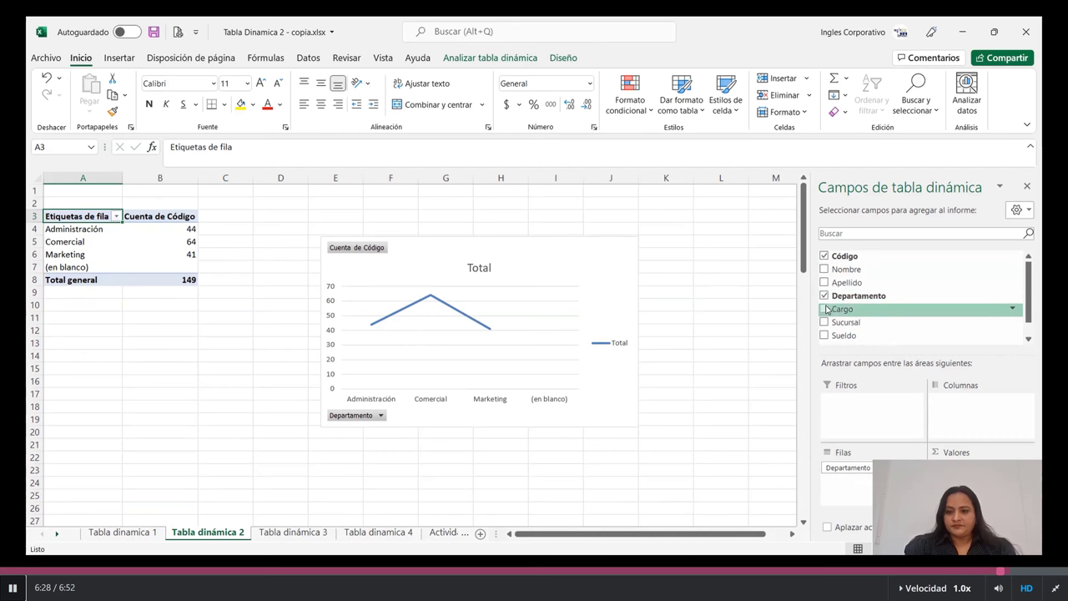
left_click(825, 309)
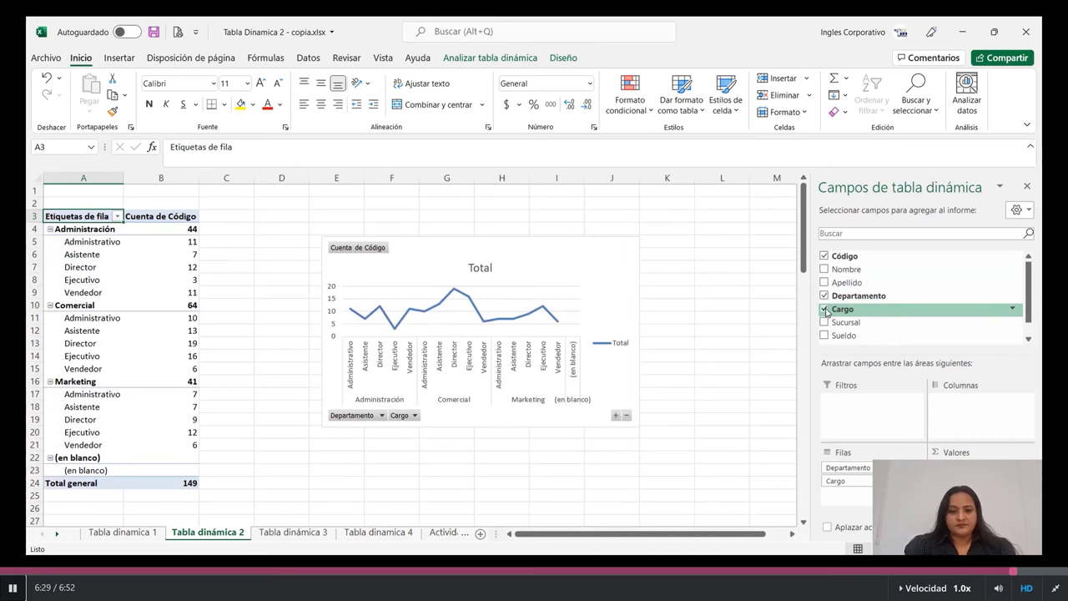
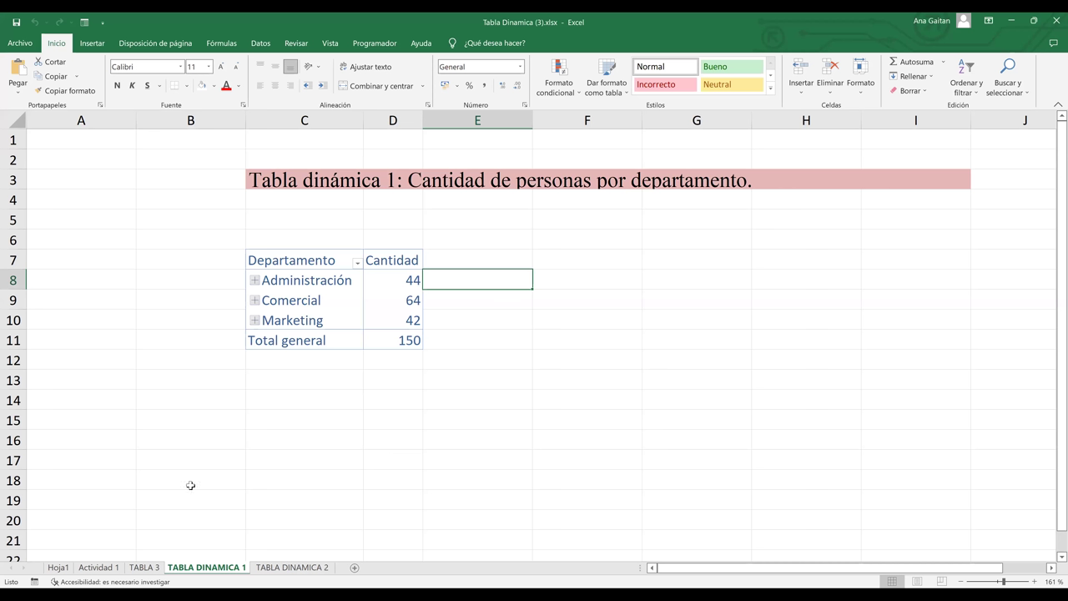
Step: Look over the TABLA 3, Hoja1 and TABLA DINAMICA 1 sheets and open the recent workbook VENTAS PARTE 2.xlsx
left_click(147, 568)
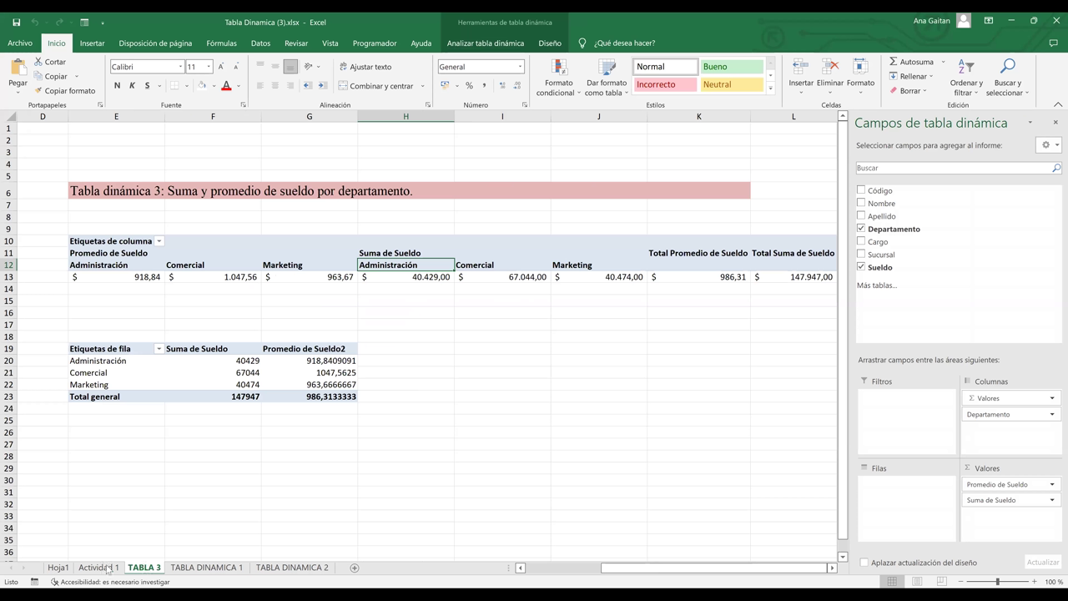
left_click(58, 569)
left_click(207, 567)
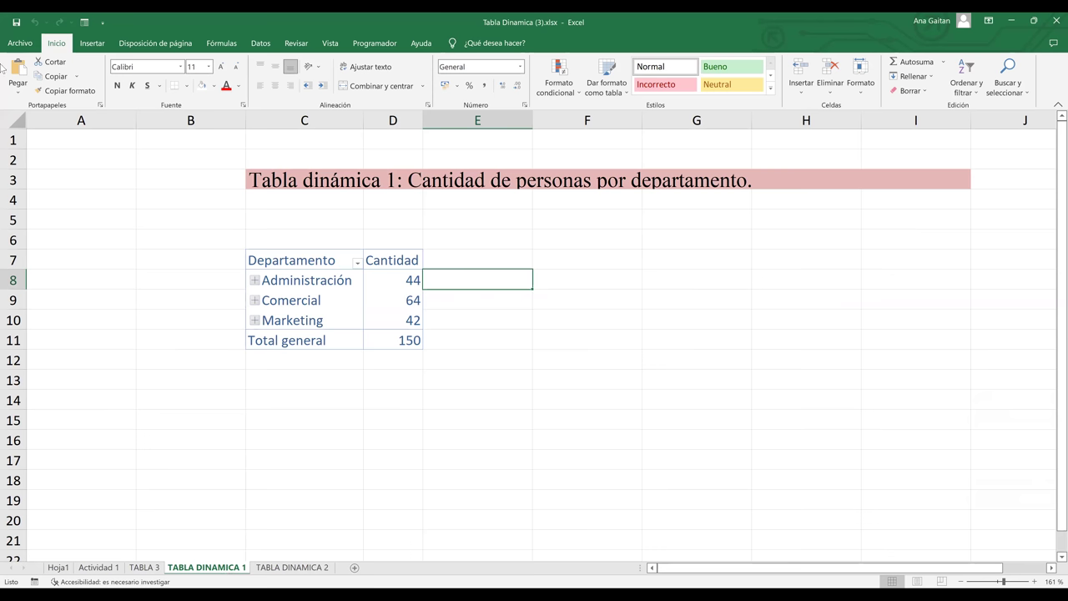
left_click(18, 44)
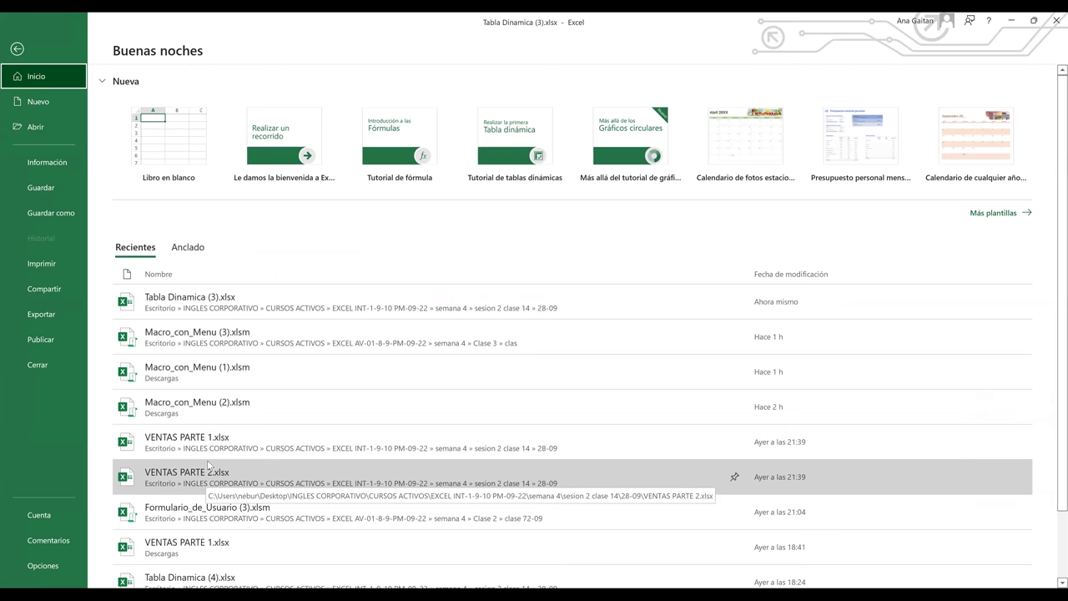
left_click(208, 473)
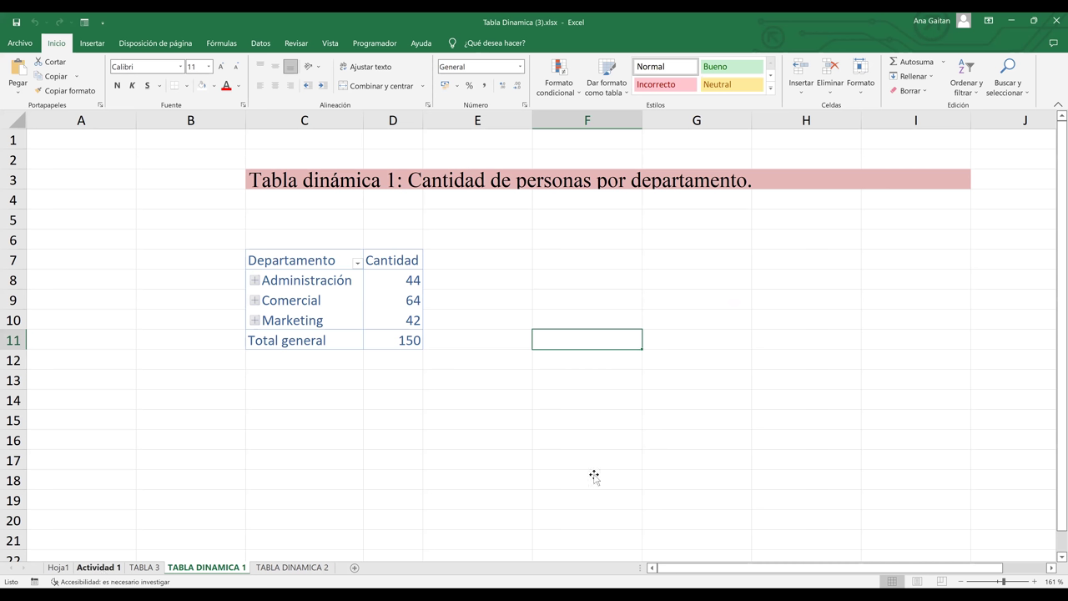
Step: Review the source data and instructions on Actividad 1 and the Hoja1 sheet, and return to TABLA DINAMICA 1
key("ctrl+Page_Up")
key("ctrl+Page_Up")
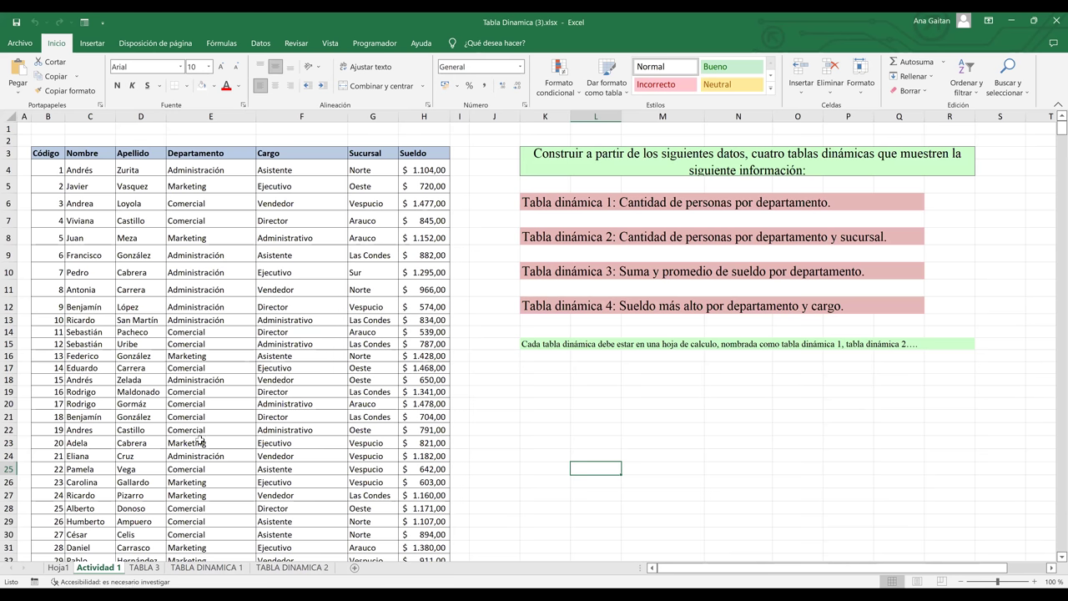
left_click(177, 571)
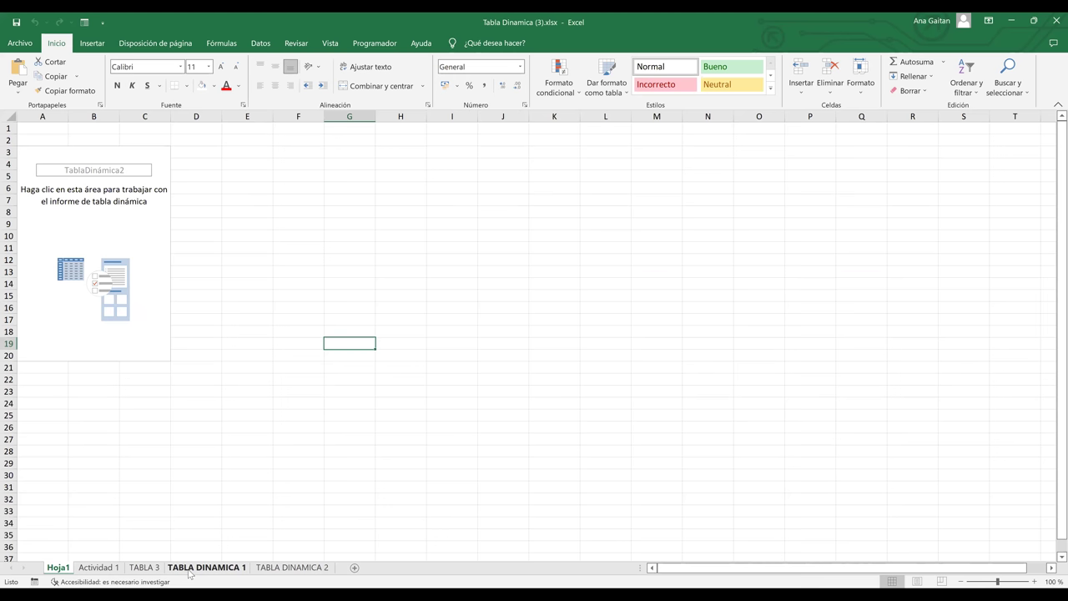
left_click(189, 569)
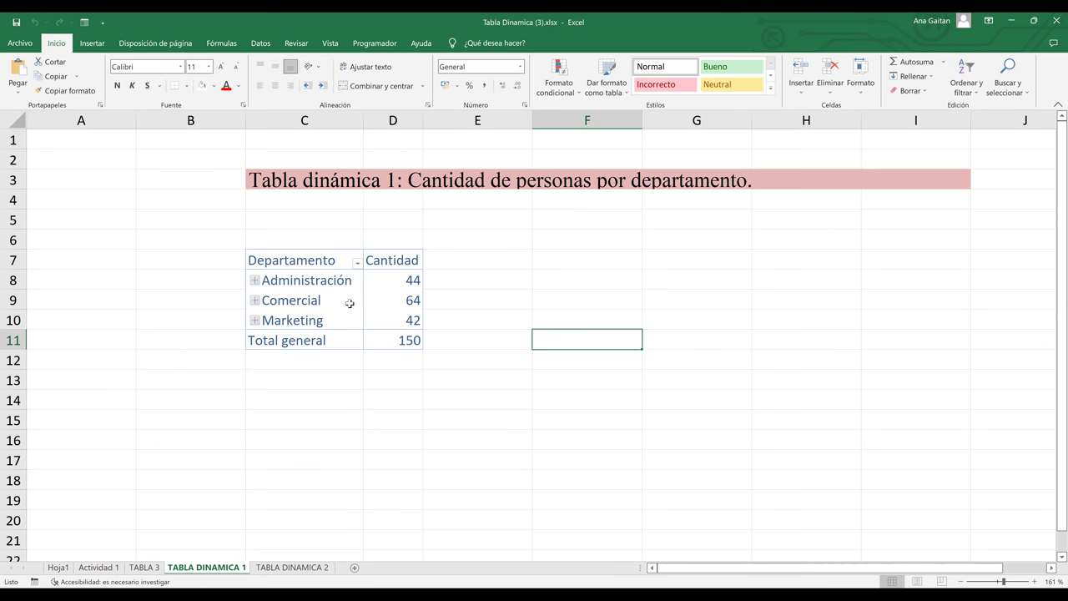
Step: Select Administración's Cantidad value in the department pivot table and enlarge the table to a 230 % view
left_click_drag(392, 299, 391, 319)
left_click(392, 297)
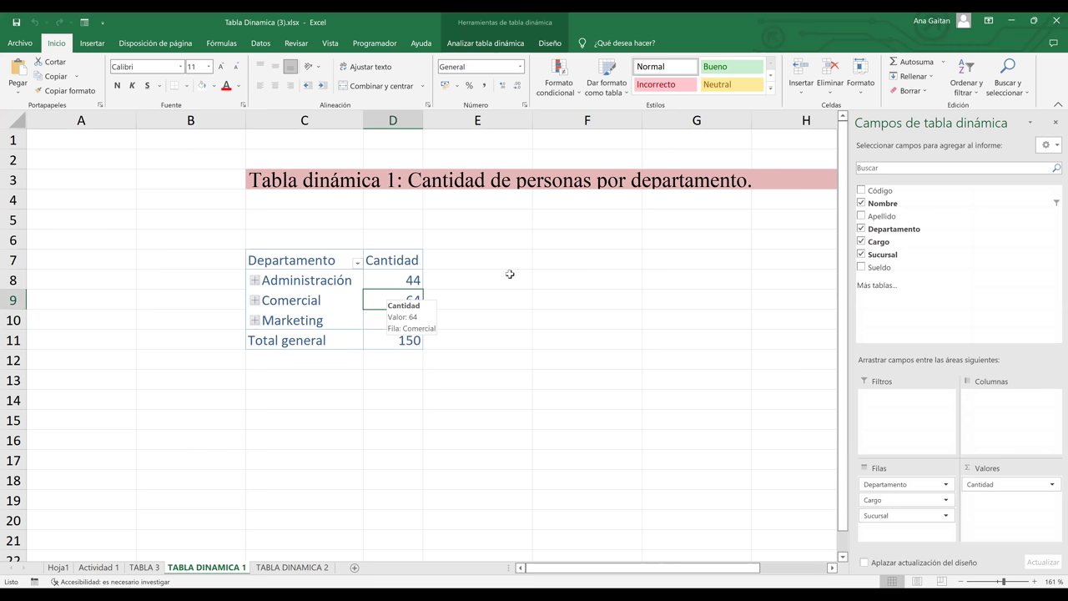
key("Up")
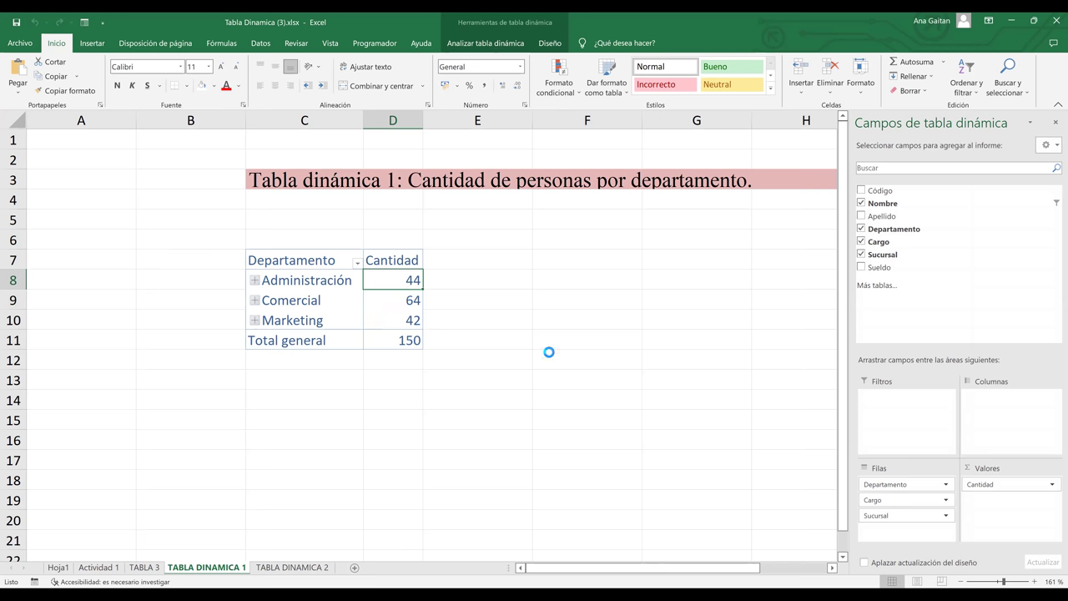
scroll(549, 353, "up", 2)
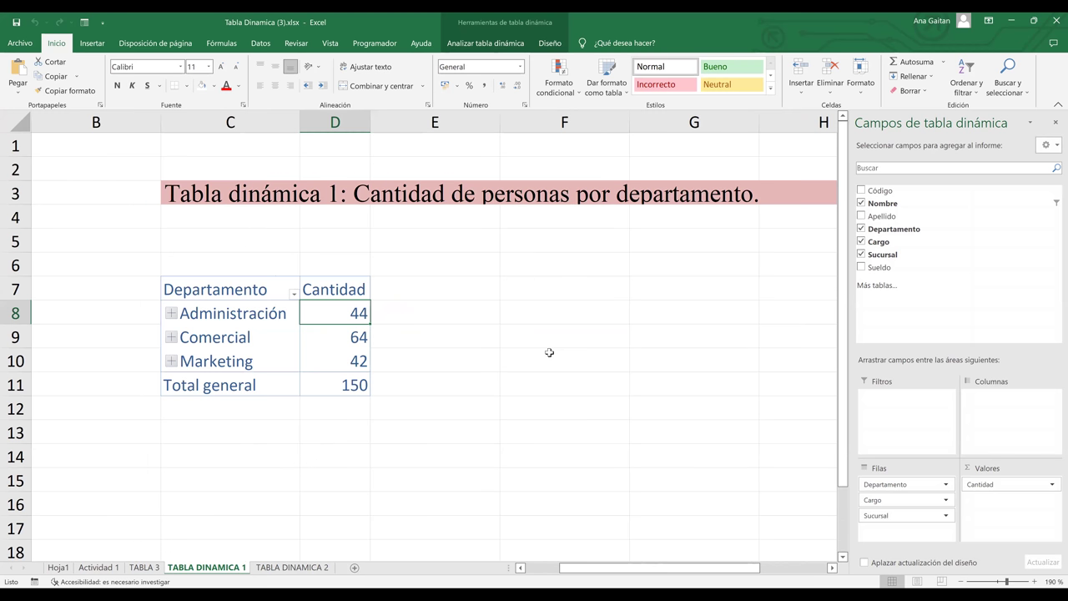
scroll(549, 352, "up", 2)
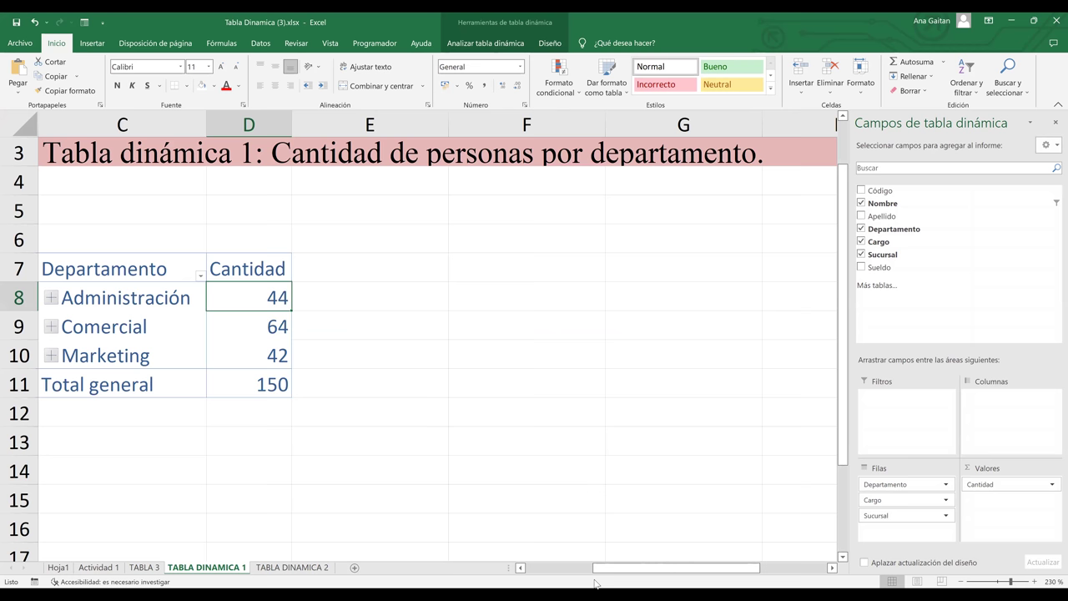
left_click_drag(590, 570, 577, 570)
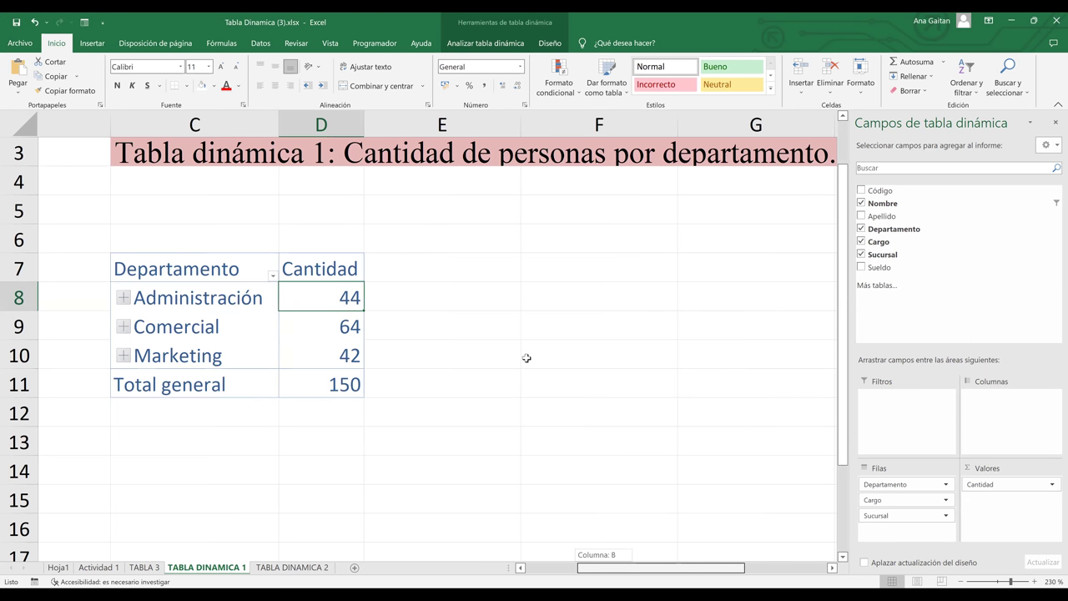
scroll(526, 358, "left", 1)
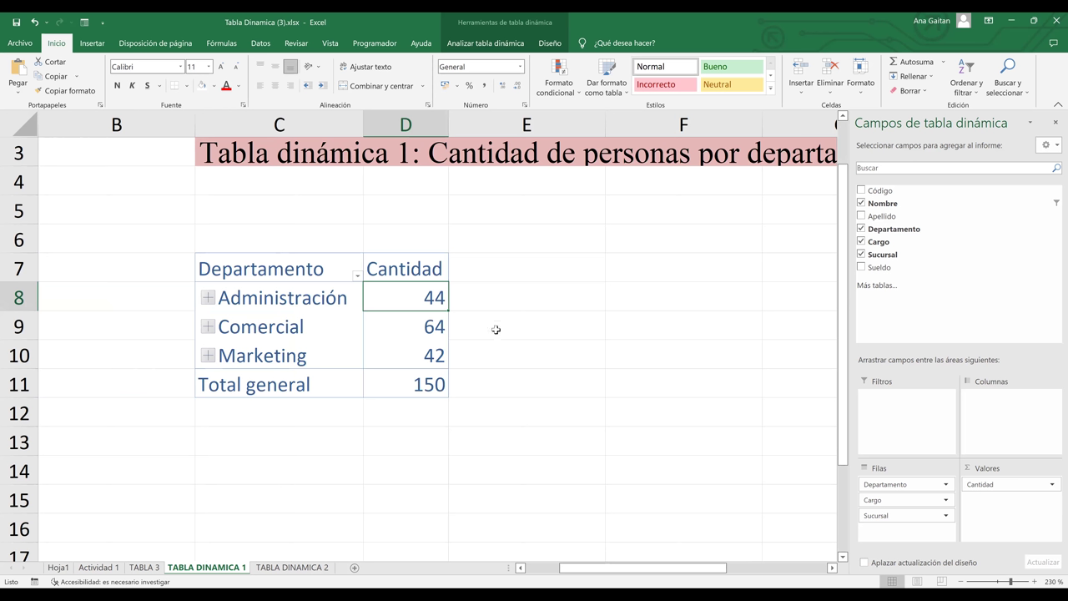
Step: Examine the pivot chart command and the analysis and naming options available for the selected department pivot table
left_click(100, 48)
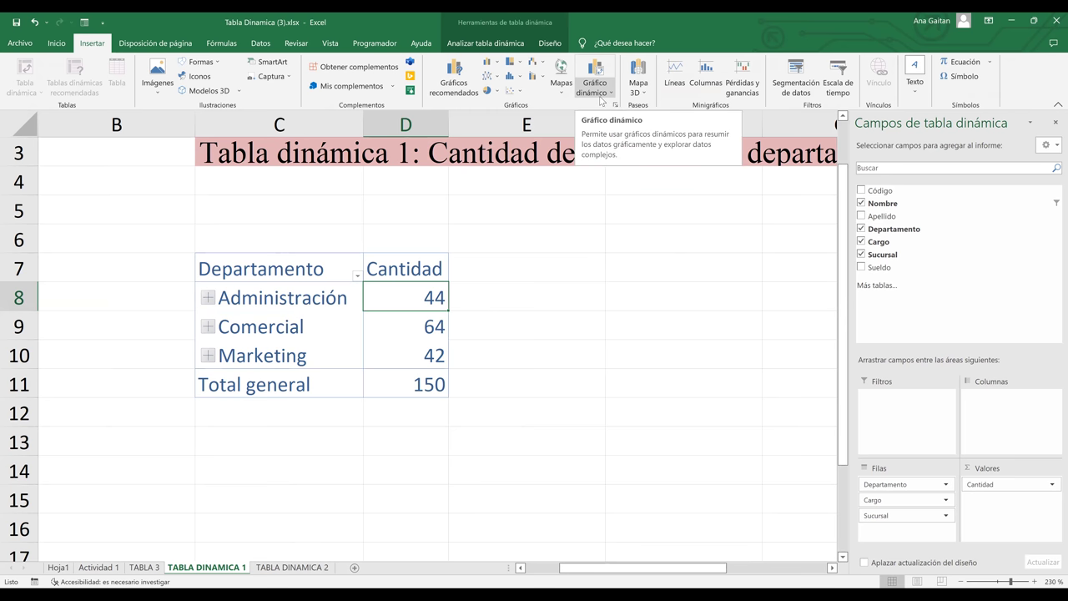
left_click(575, 334)
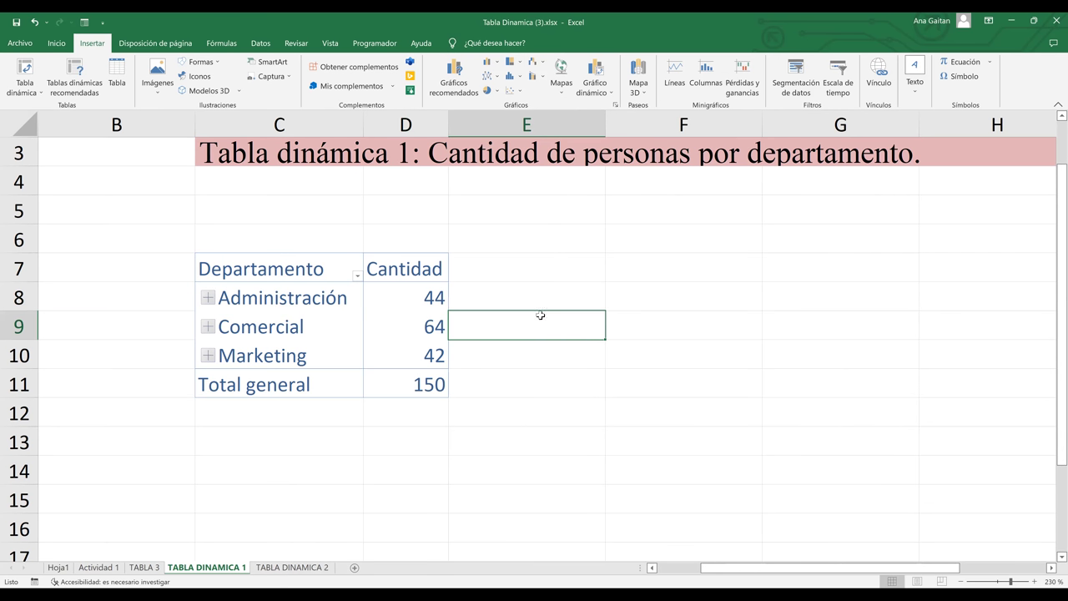
left_click(412, 307)
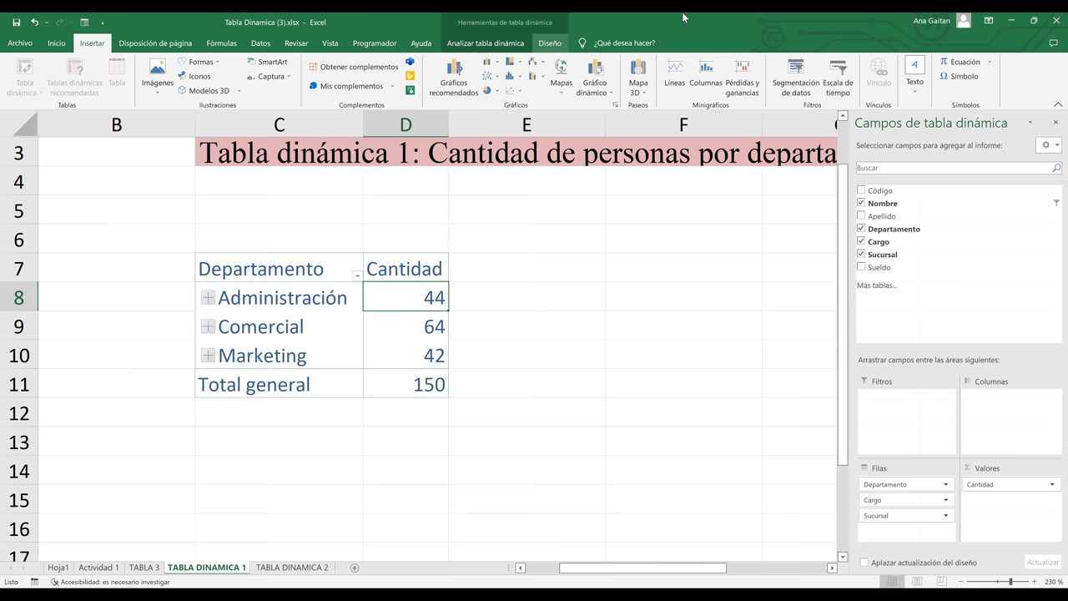
left_click(478, 44)
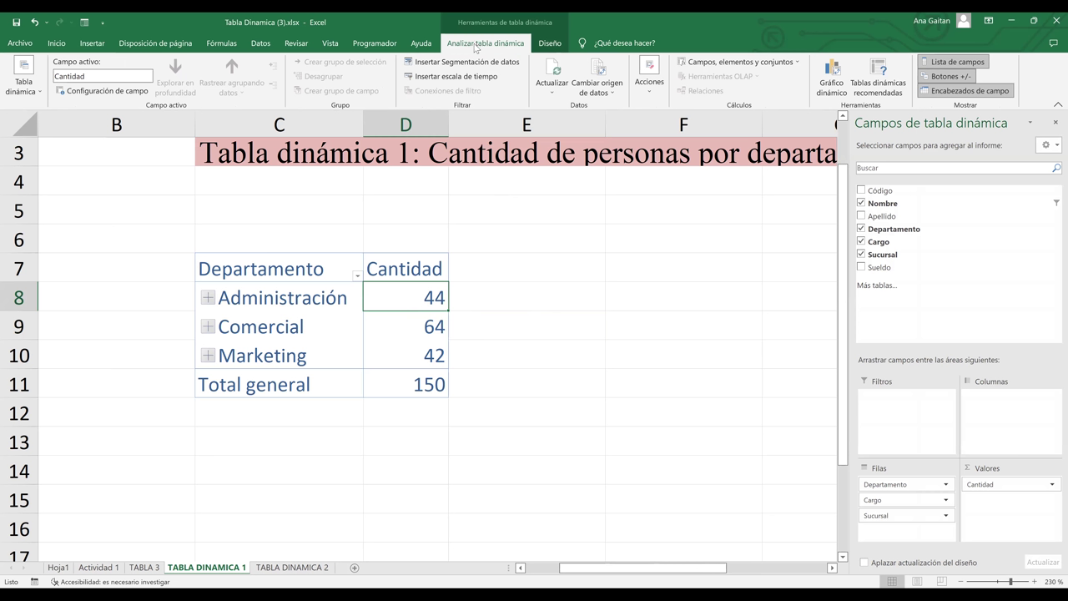
left_click(34, 93)
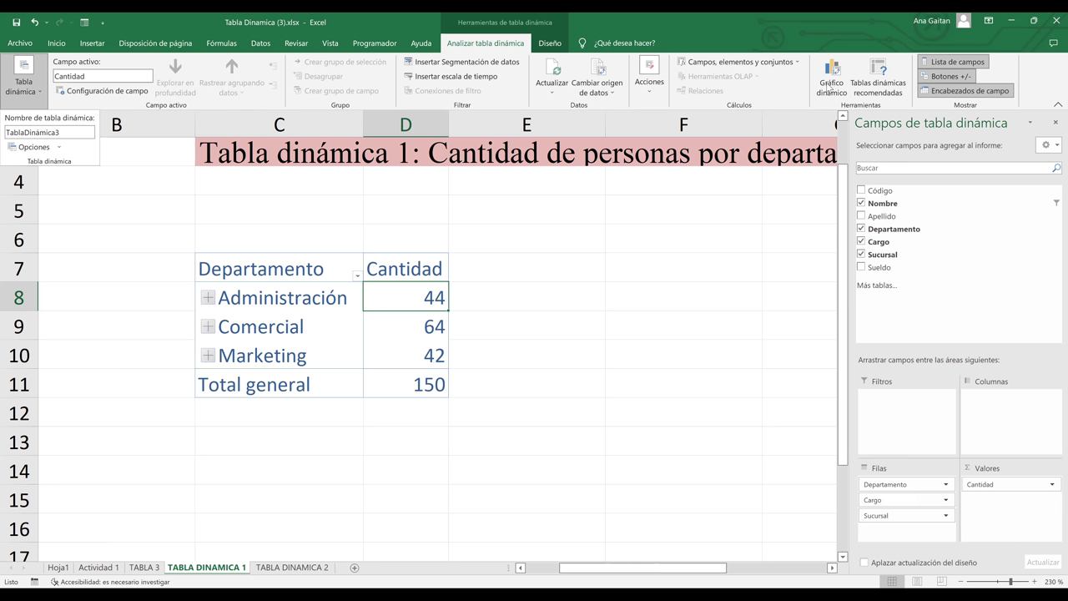
Step: Preview the Líneas and Circular chart types and insert a Circular 3D pivot chart of Cantidad by Departamento
left_click(831, 84)
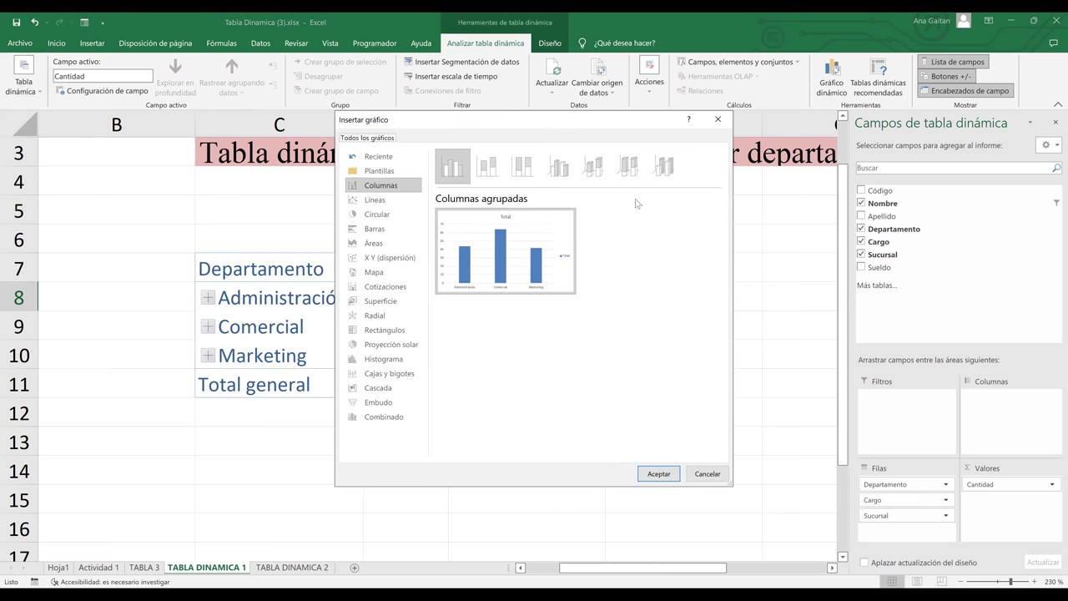
left_click_drag(465, 125, 513, 201)
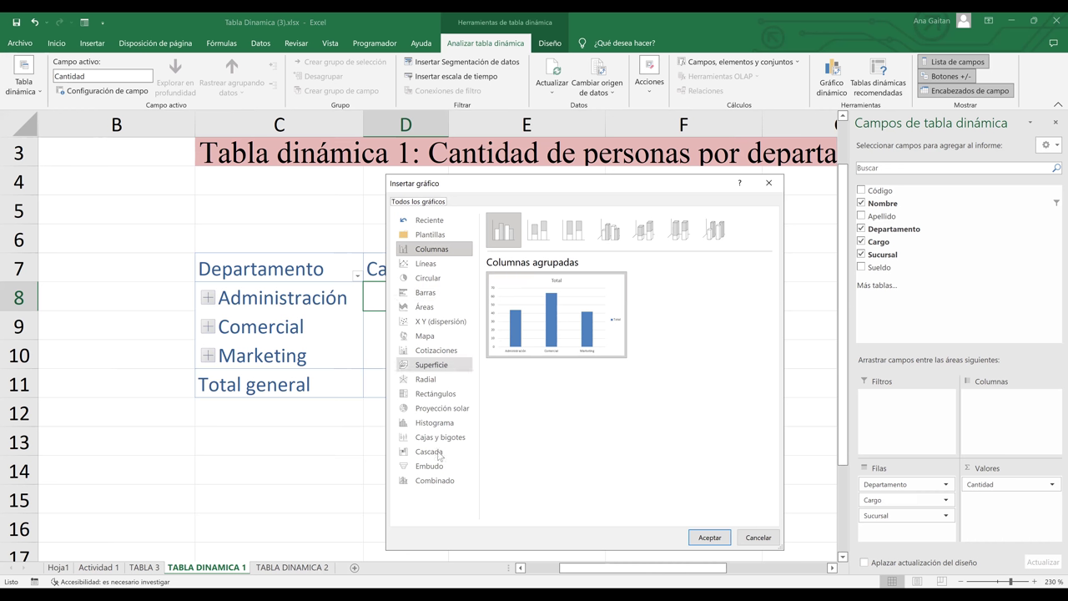
left_click(436, 264)
left_click(430, 282)
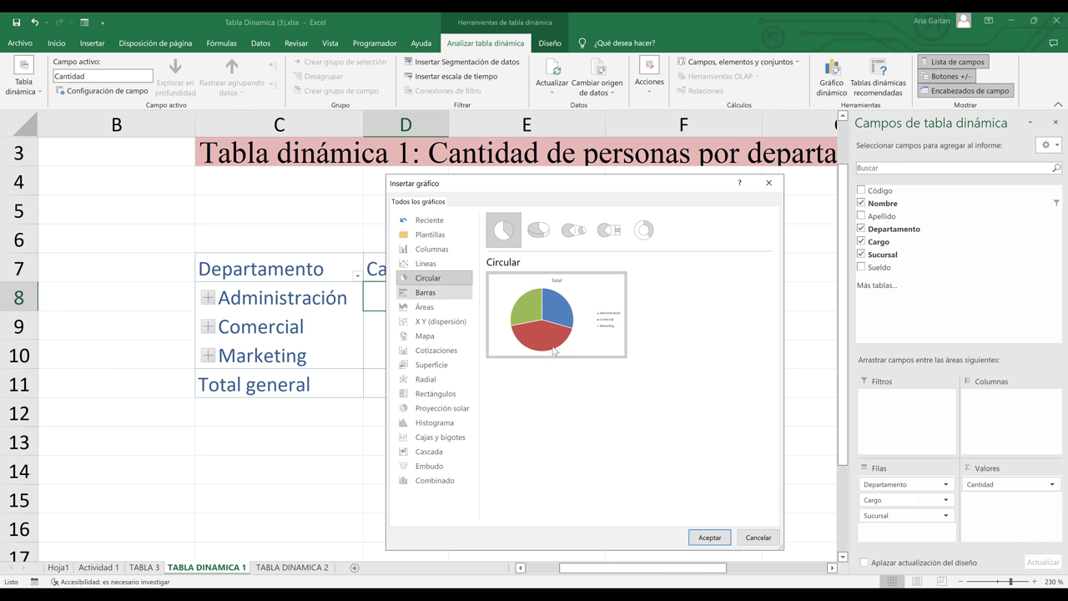
left_click(543, 241)
left_click(575, 244)
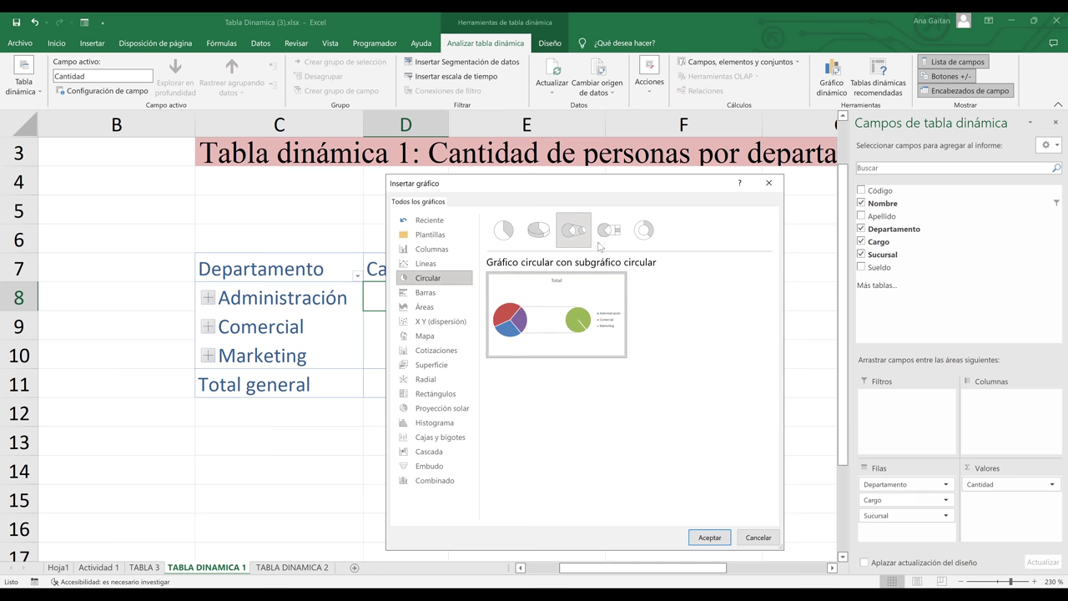
left_click(613, 244)
left_click(644, 242)
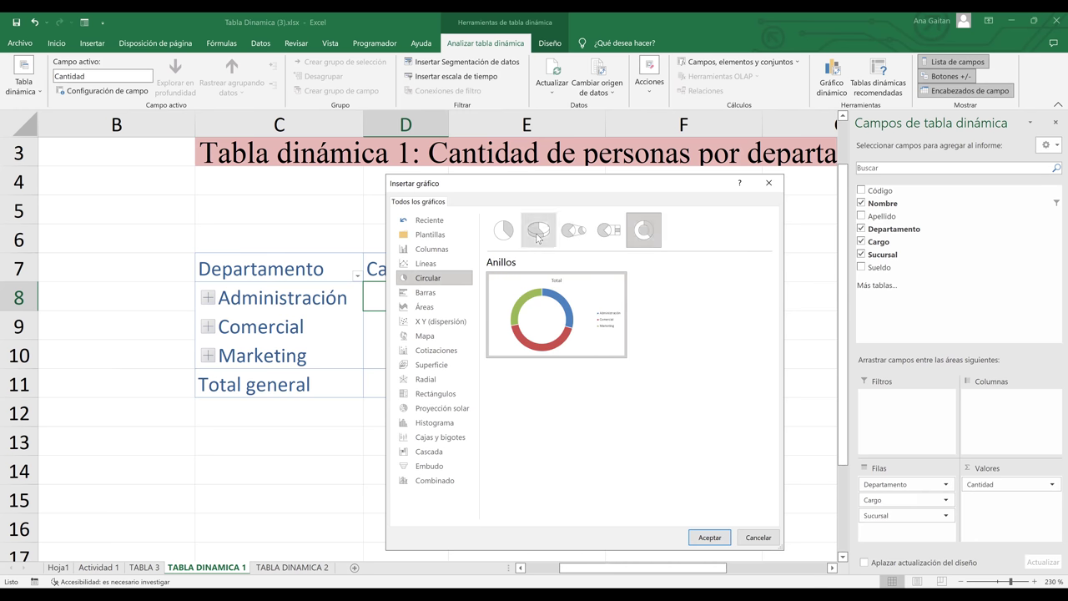
left_click(540, 240)
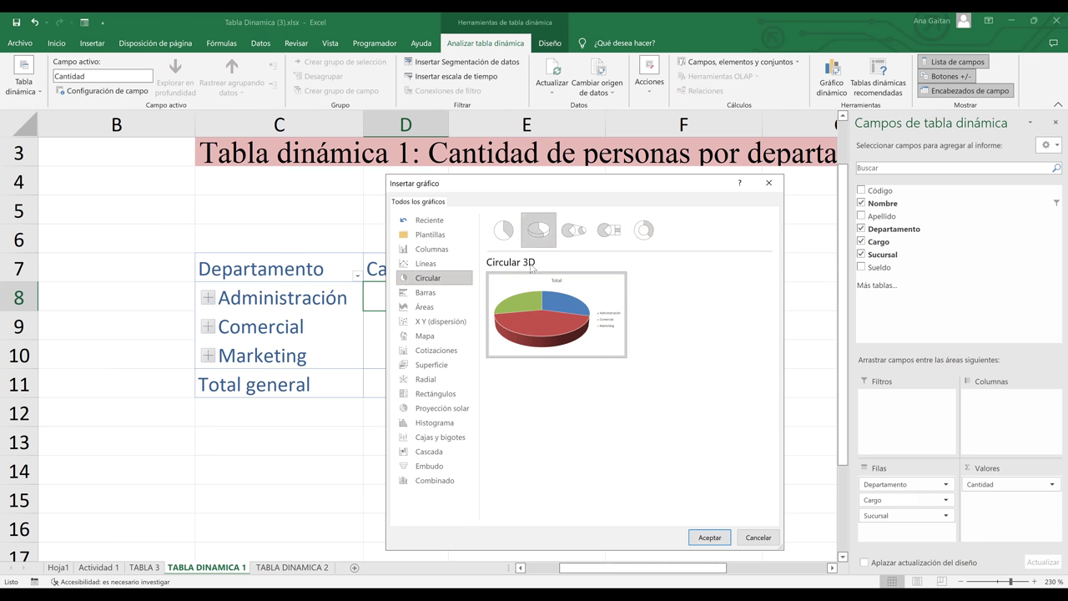
left_click(710, 537)
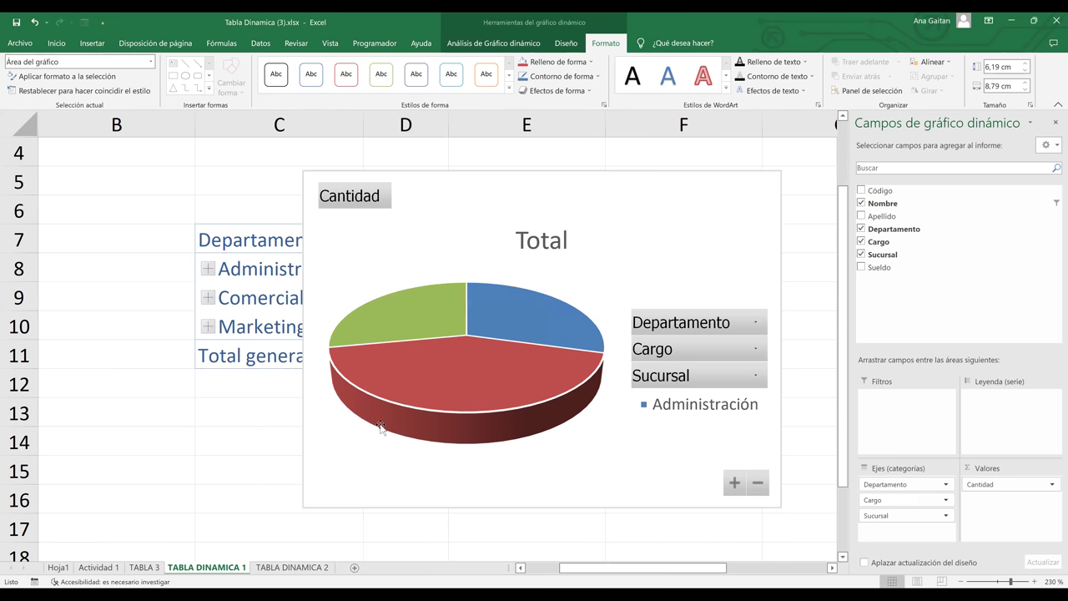
Step: Shrink the 3D pie pivot chart to 5,03 by 6,46 cm and place it beside the pivot table, over columns E and F
left_click_drag(570, 452, 441, 384)
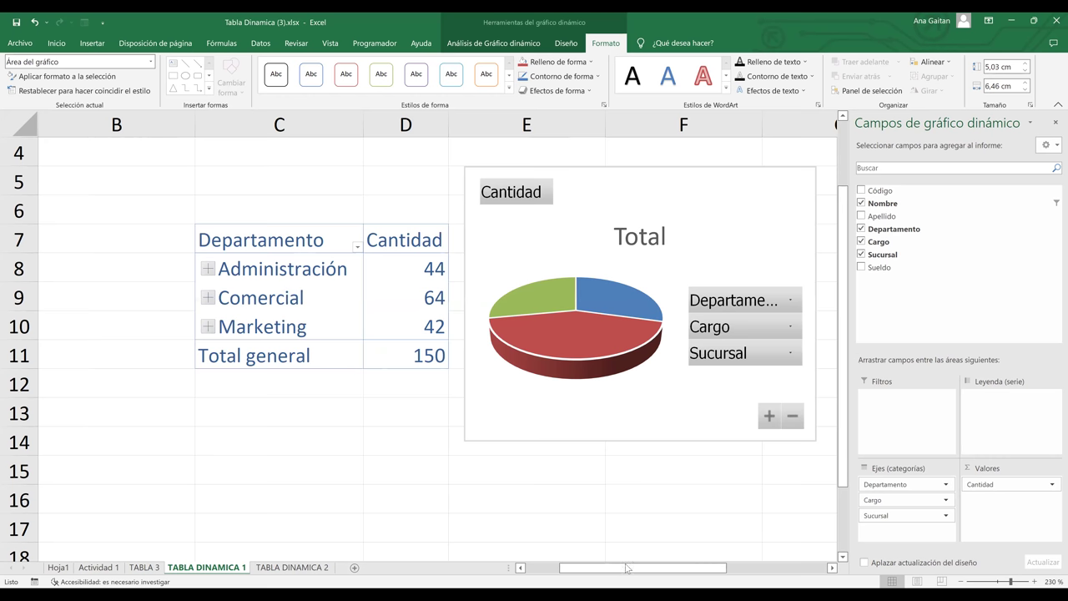
left_click_drag(627, 568, 567, 569)
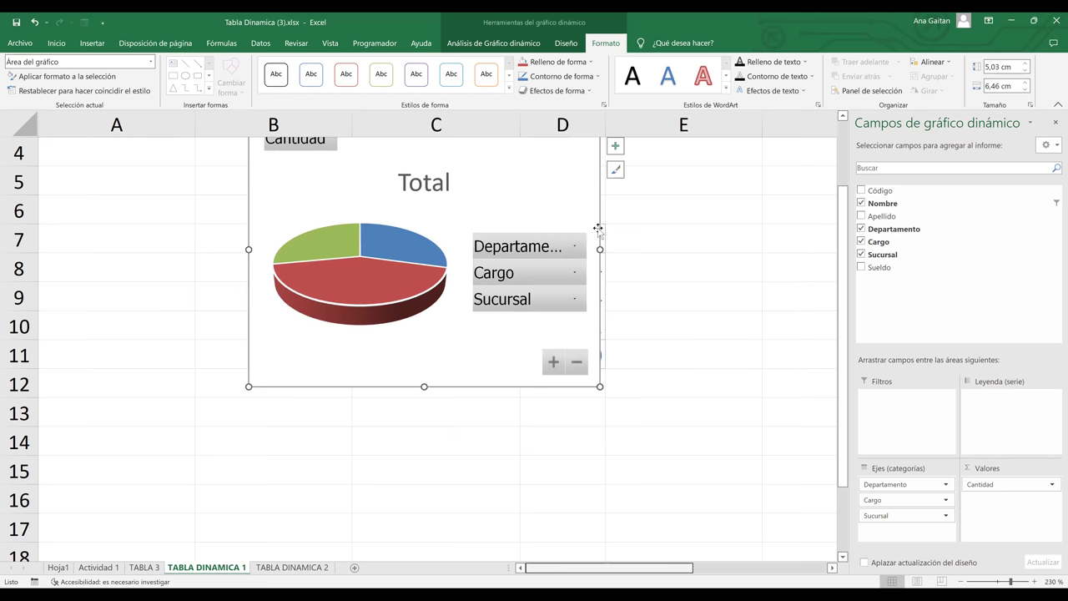
left_click_drag(602, 225, 792, 277)
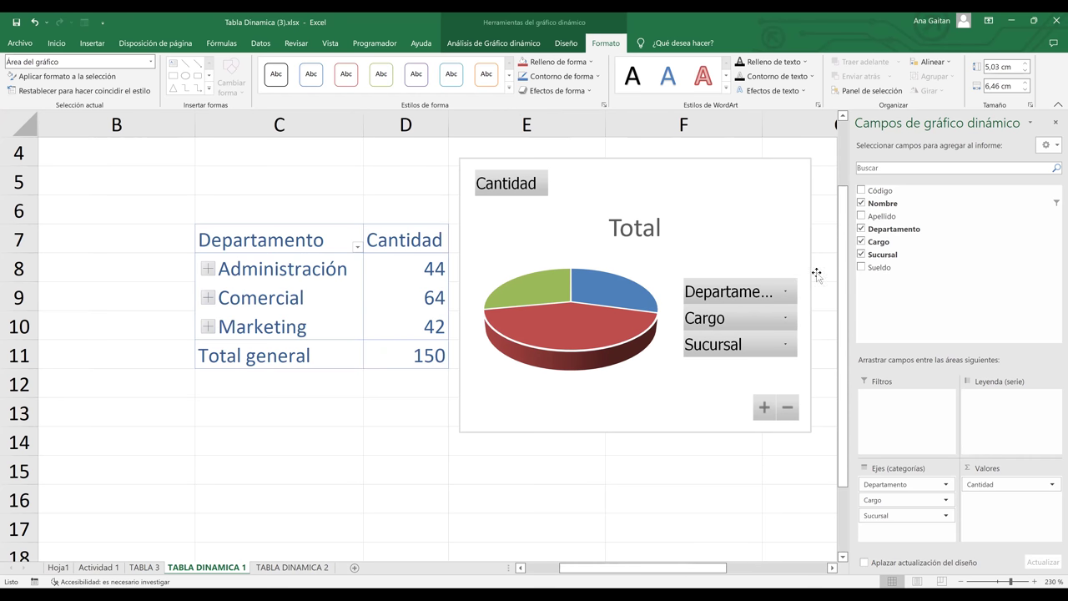
left_click(744, 497)
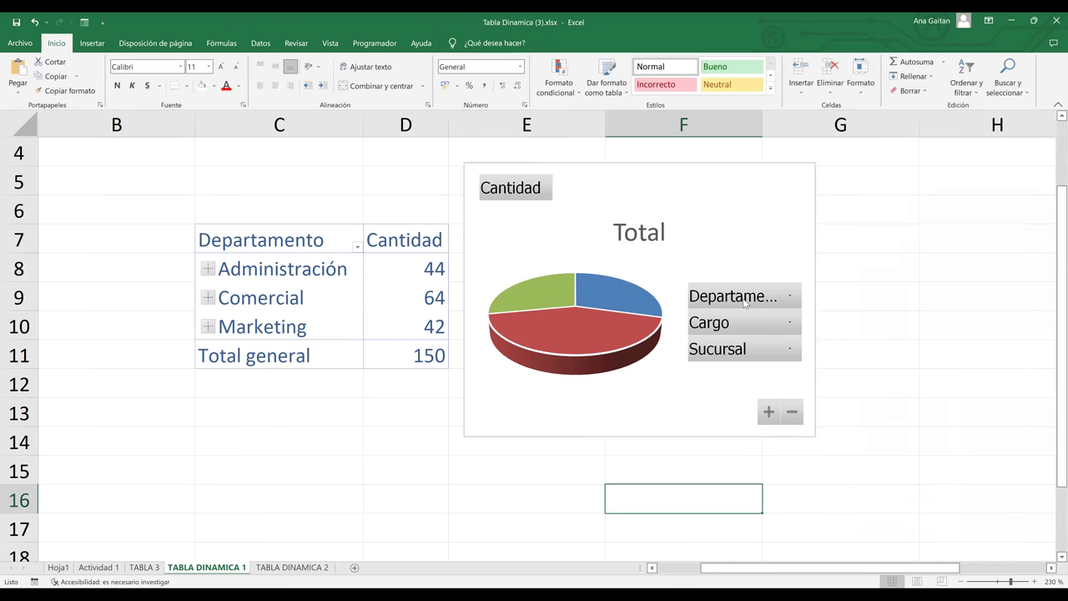
left_click(816, 241)
left_click_drag(822, 241, 823, 239)
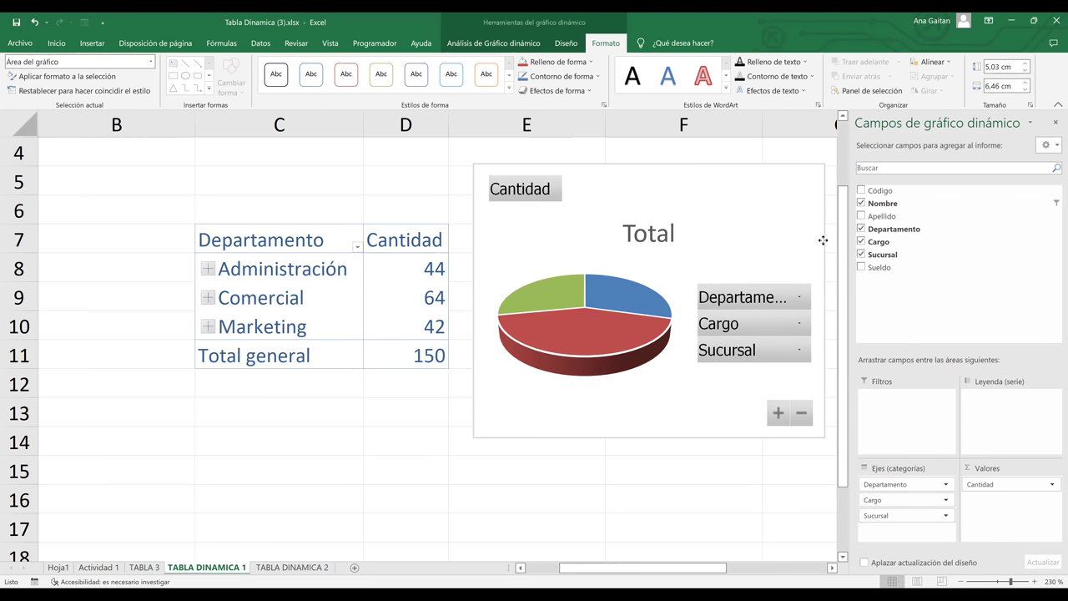
Step: Close the pivot chart field list and move the pie chart slightly away from the pivot table, over columns E to G
left_click(720, 446)
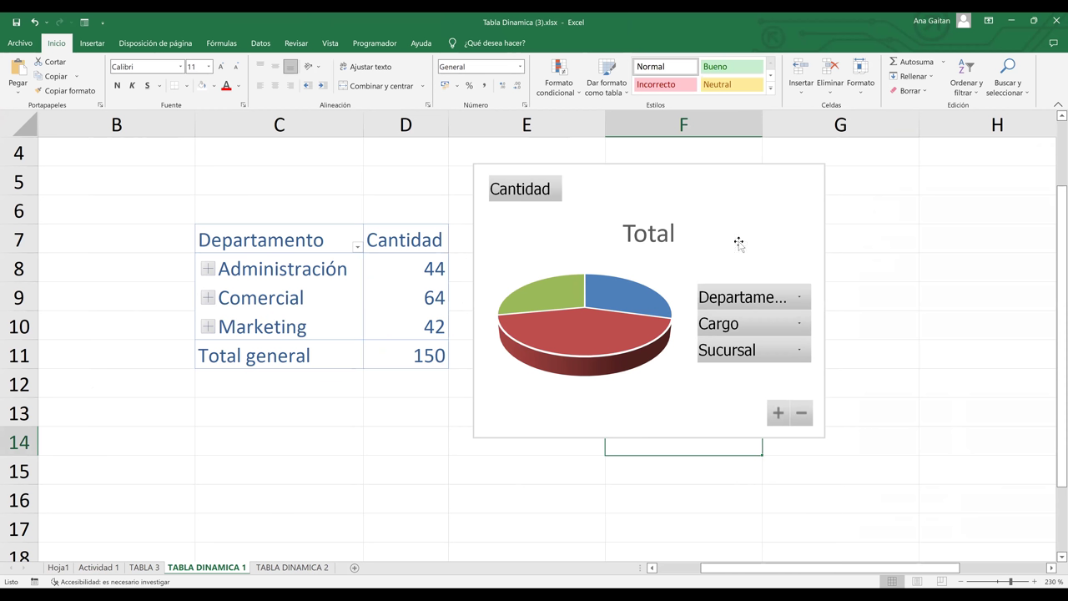
left_click(669, 233)
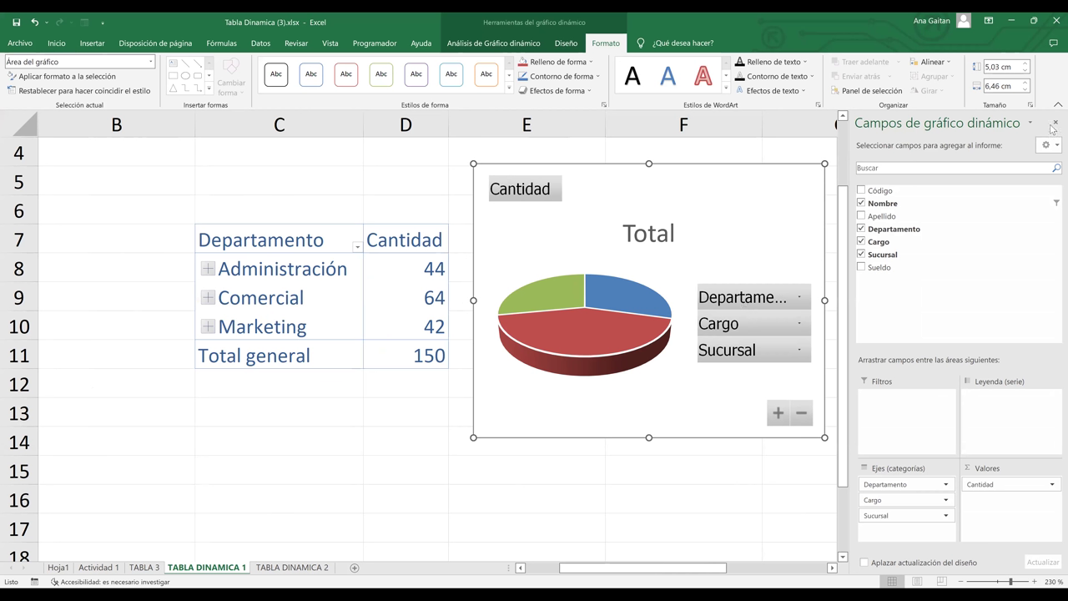
key("Down")
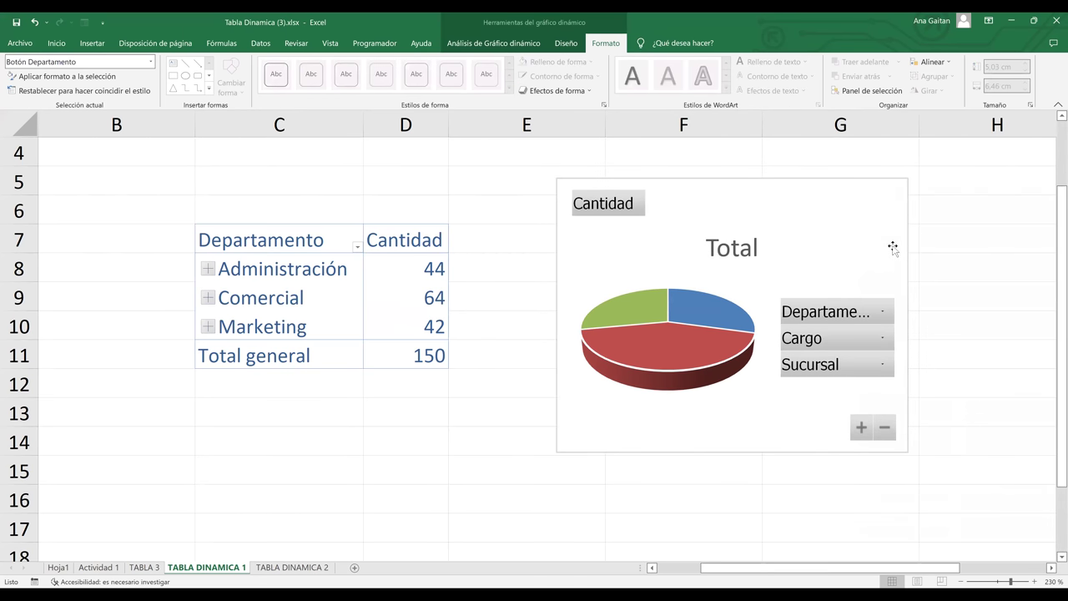
left_click(704, 210)
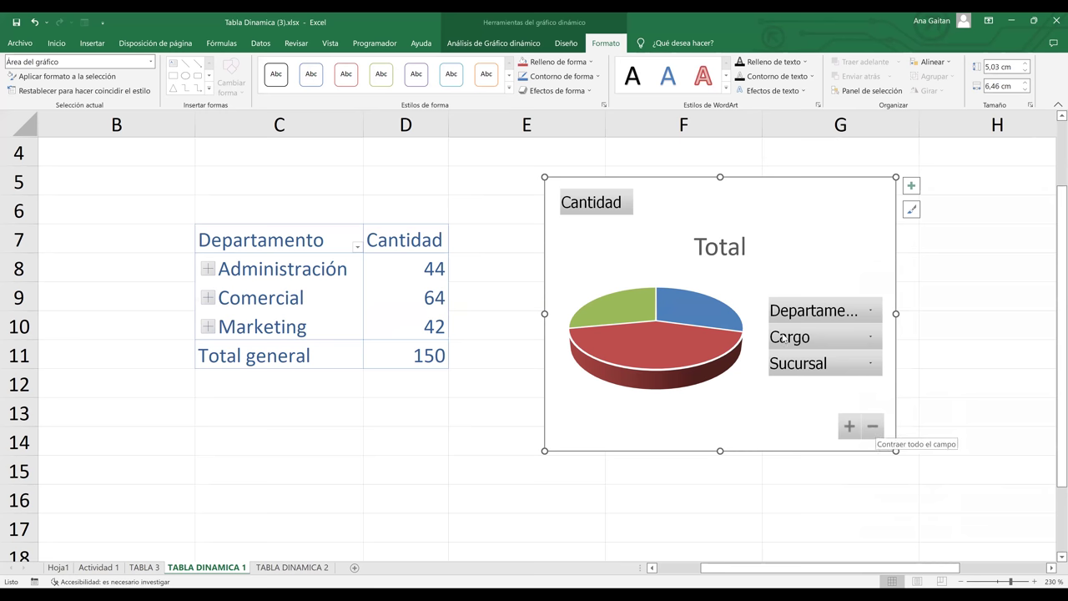
left_click(814, 310)
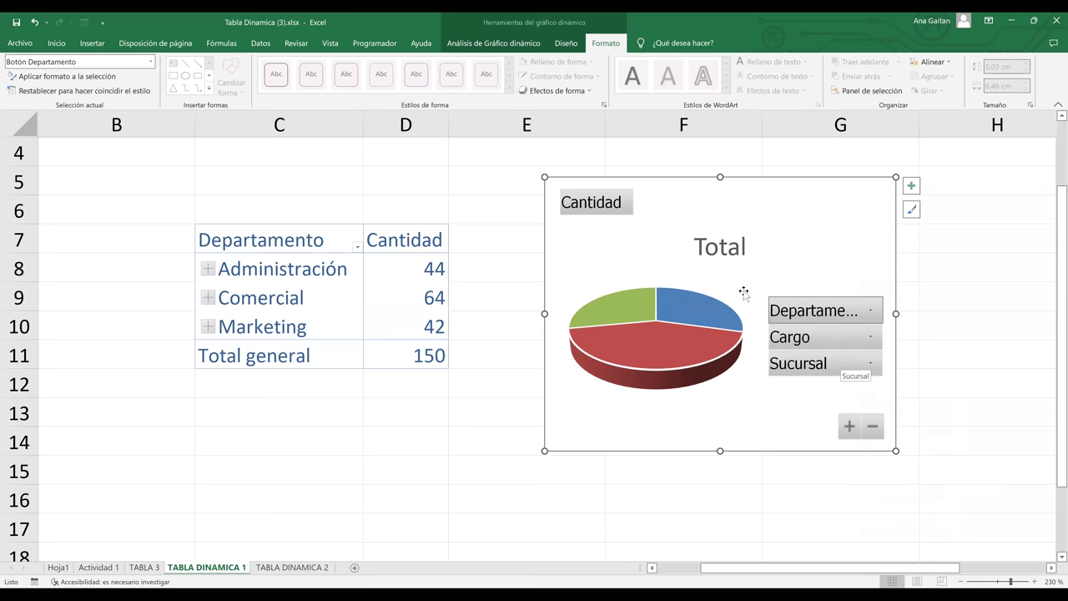
left_click(821, 183)
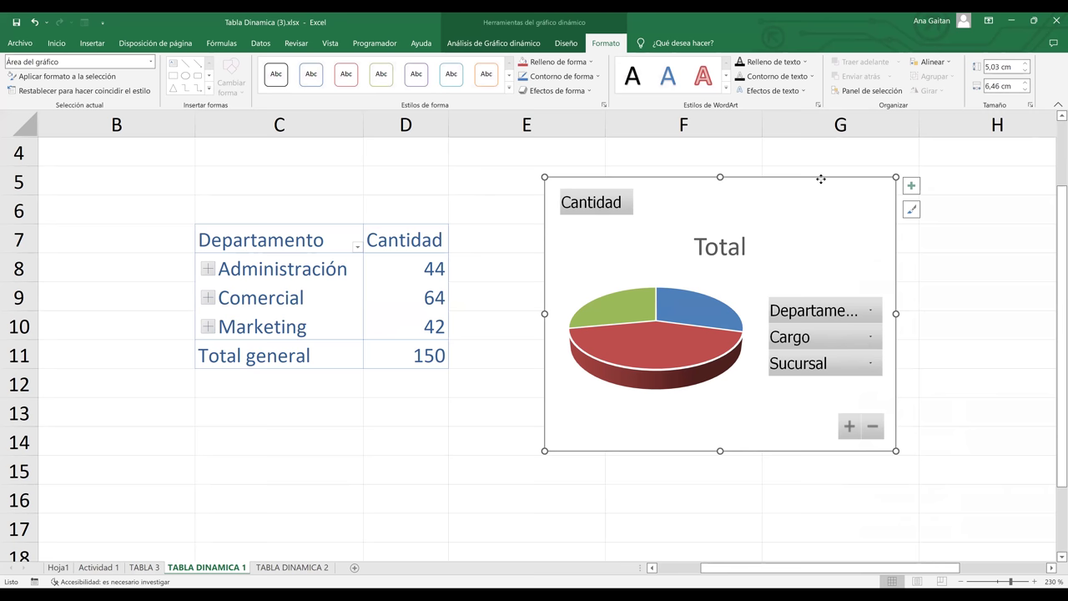
left_click_drag(802, 176, 780, 174)
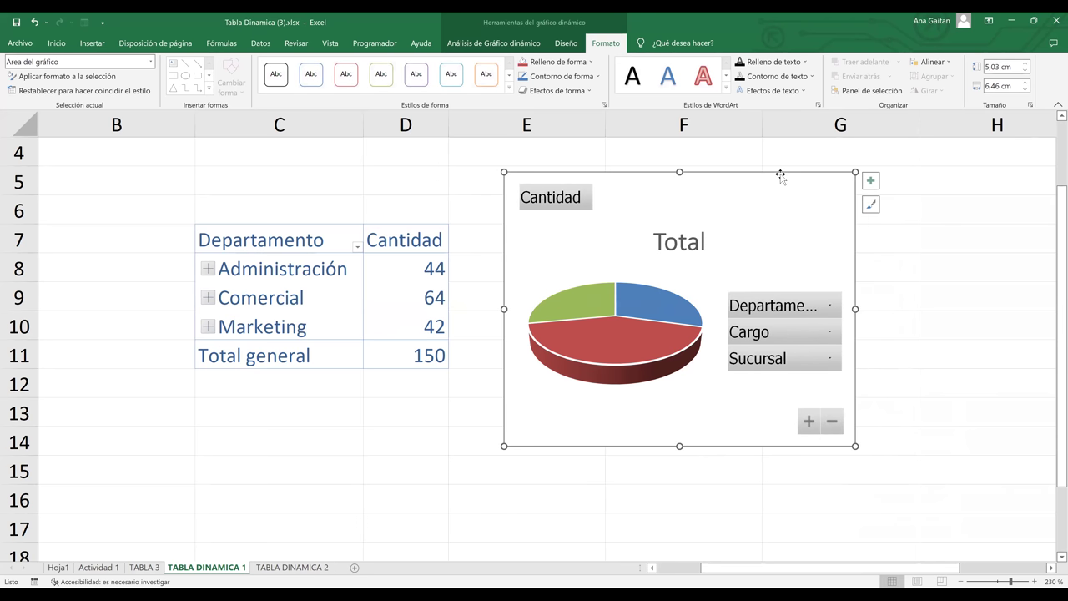
Step: Add data labels to the 3D pie pivot chart, keeping its title and legend
left_click(871, 183)
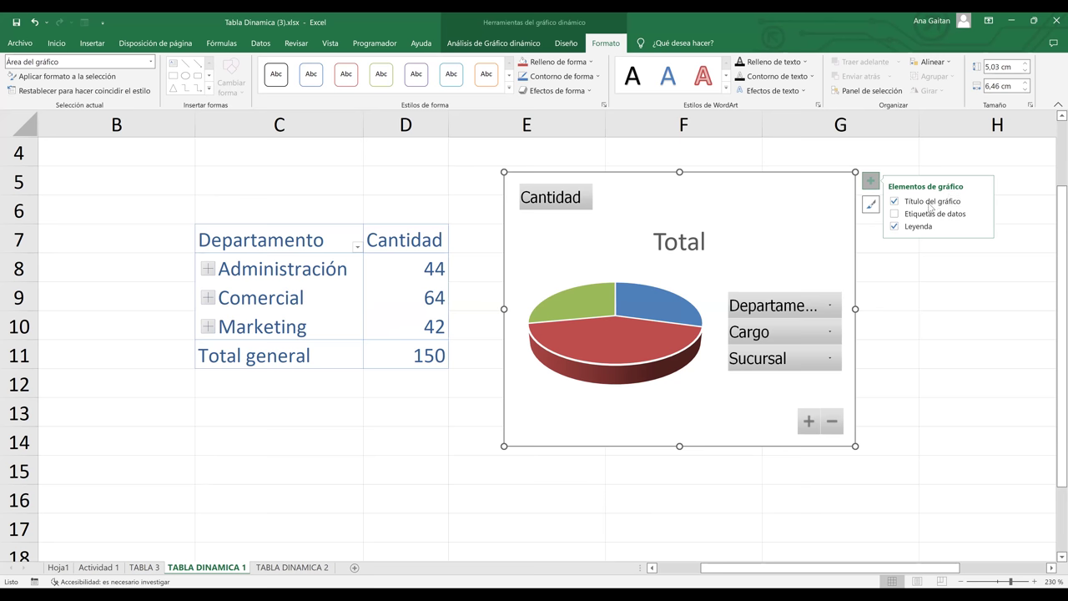
left_click(901, 217)
left_click(895, 214)
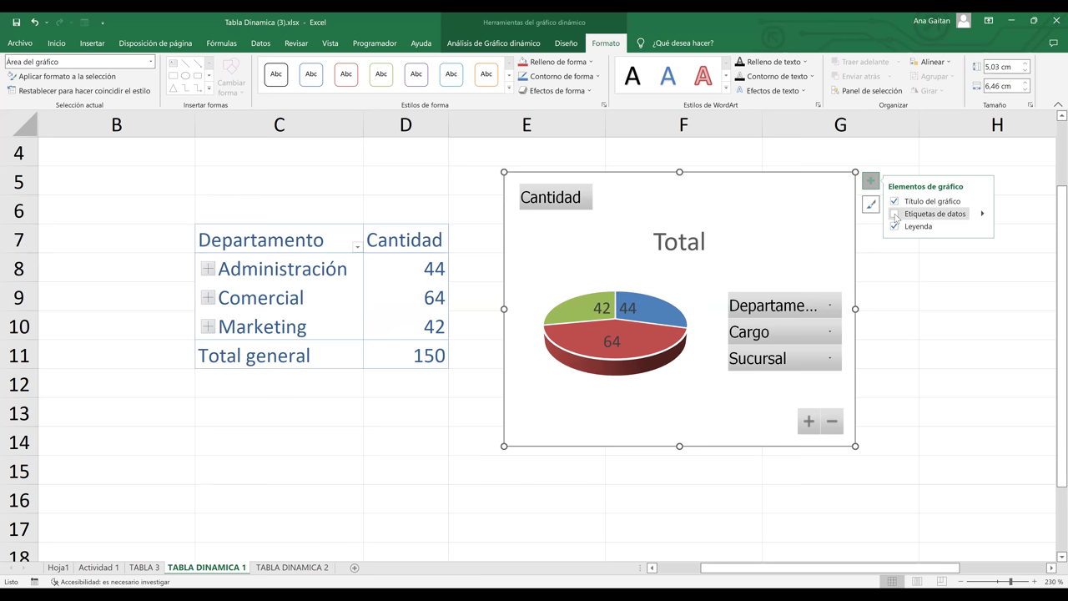
left_click(895, 214)
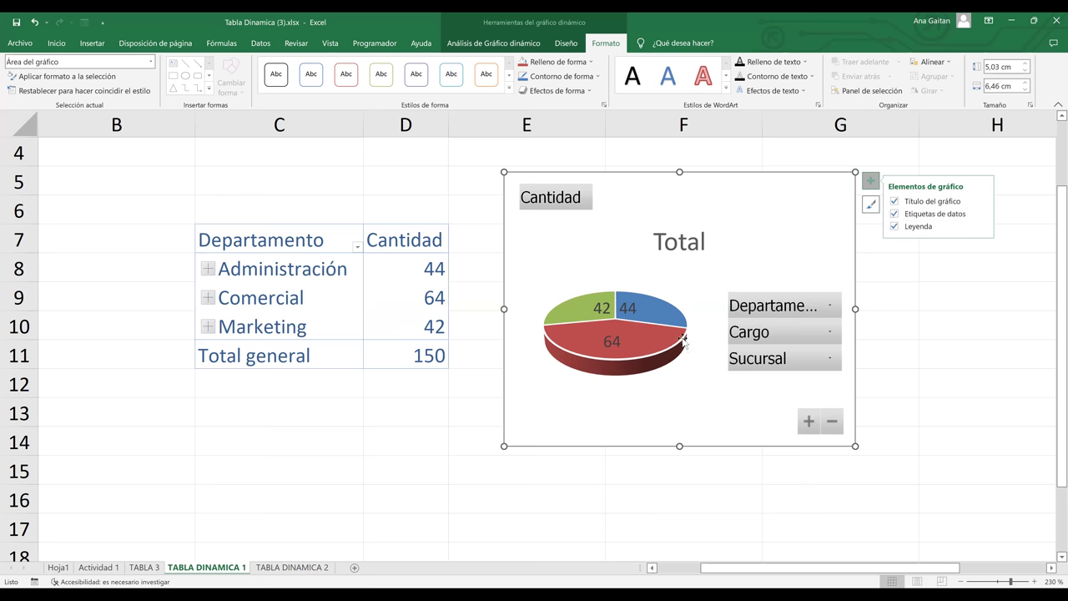
Step: Compare the Cantidad values of Administración, Comercial and Marketing in the pivot table with the pie chart's data labels
left_click(436, 272)
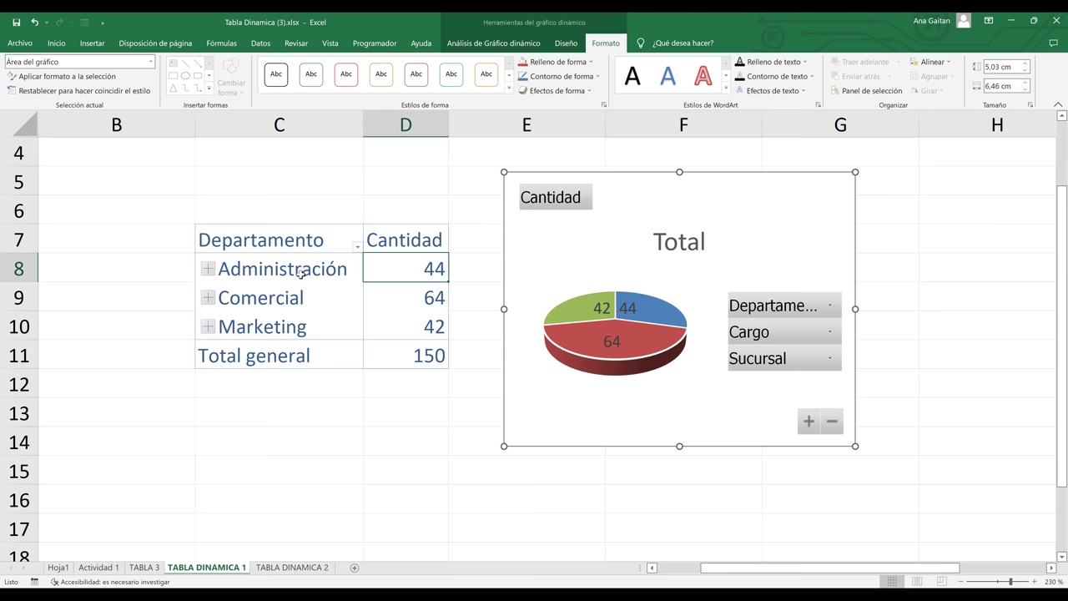
left_click(408, 304)
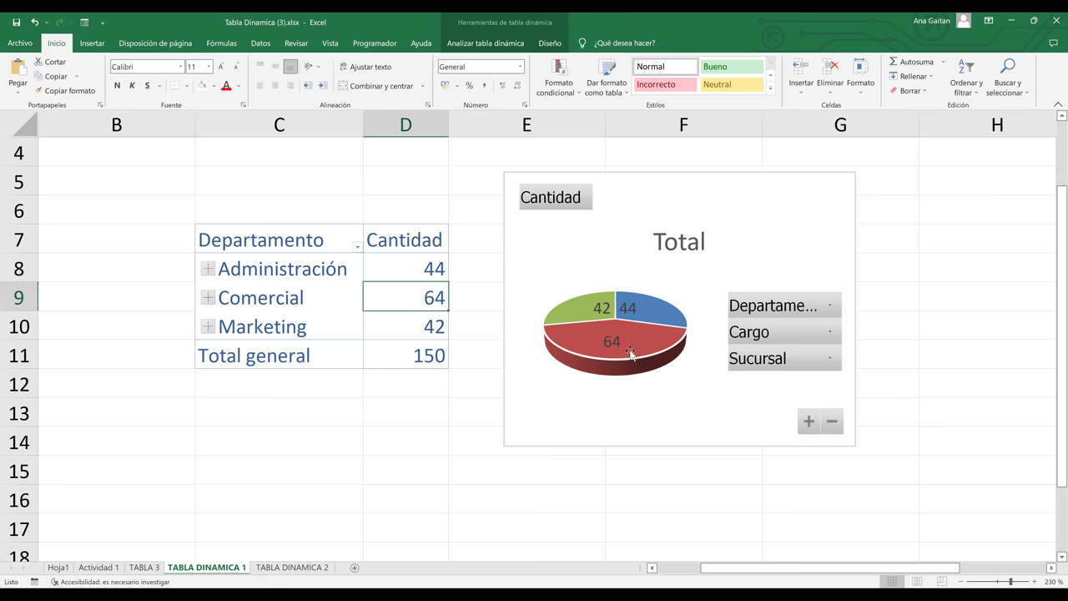
left_click(600, 310)
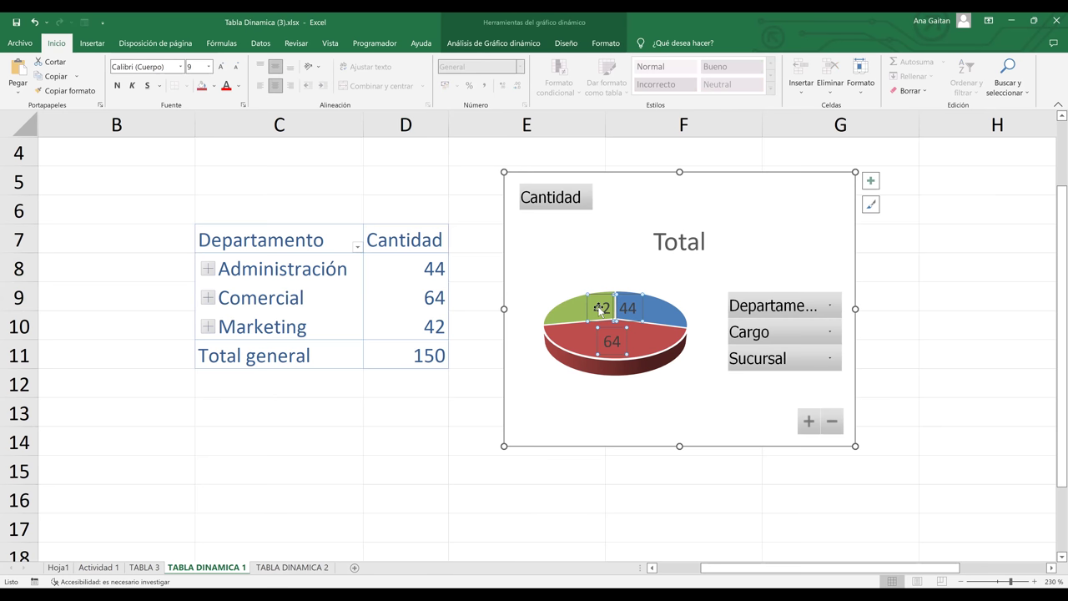
left_click(426, 324)
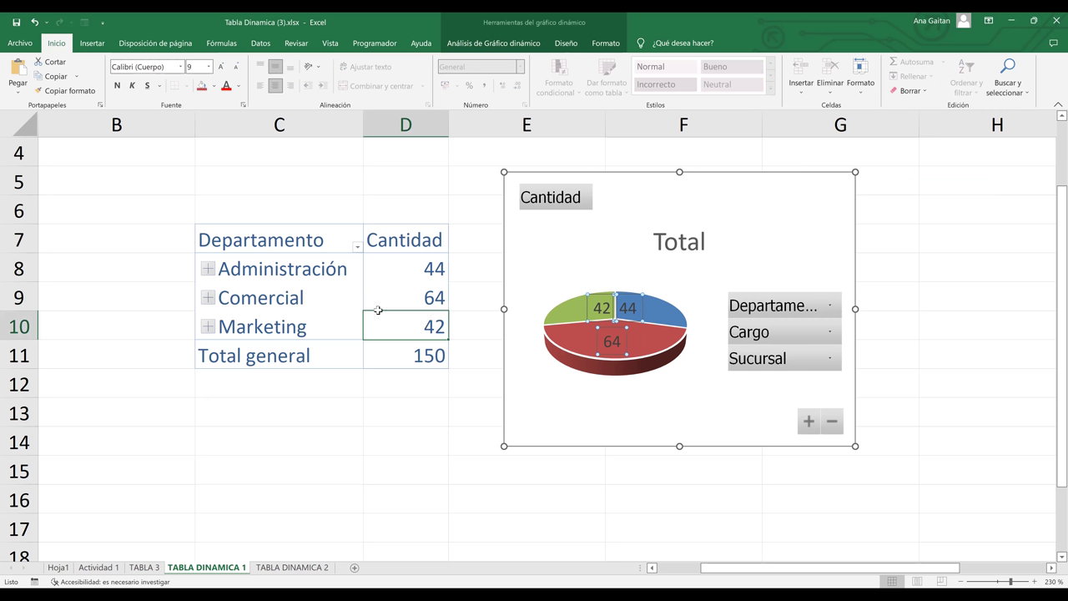
Step: Filter the pivot chart's Departamento field to only Administración and inspect the value of its slice
left_click(830, 308)
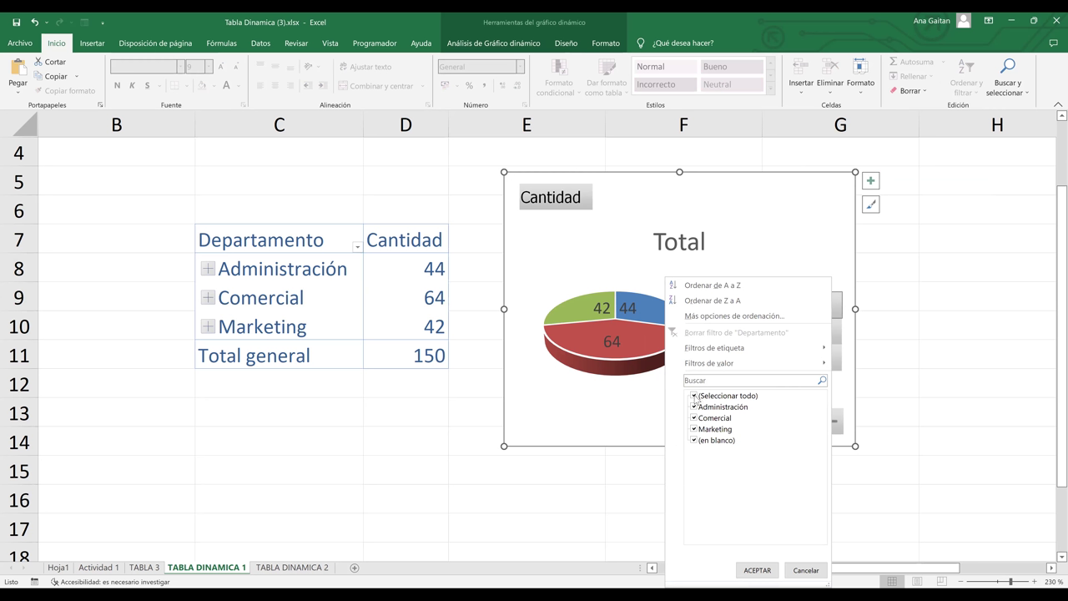
left_click(694, 396)
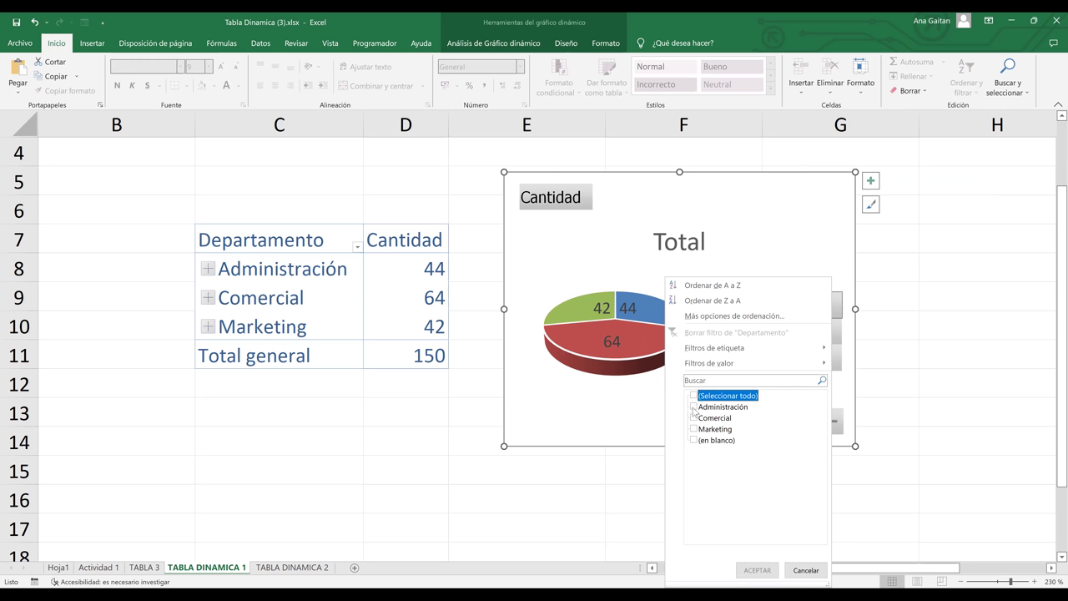
left_click(694, 407)
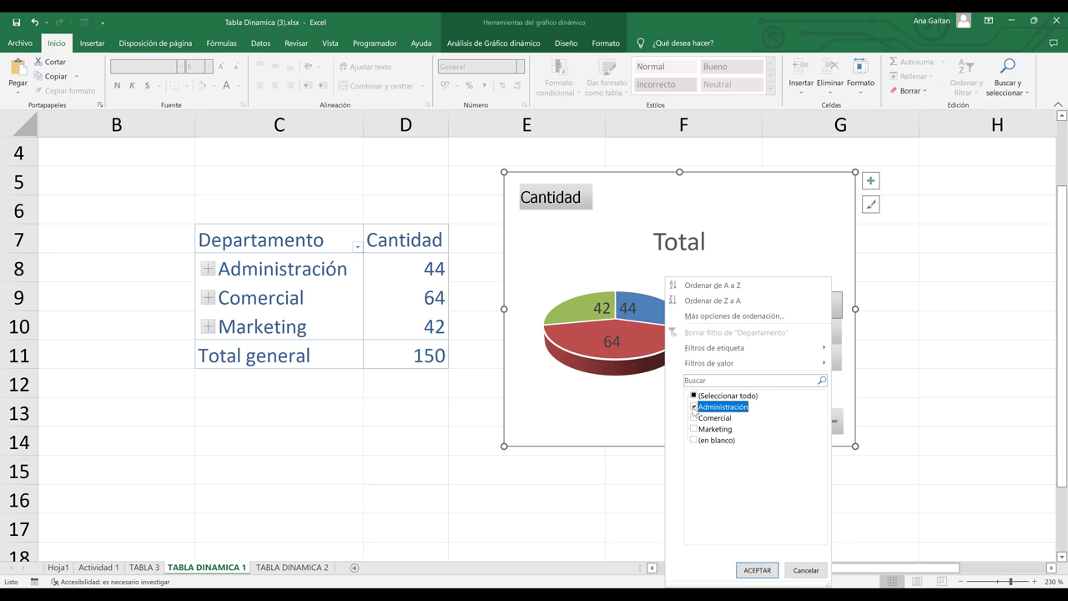
left_click(759, 571)
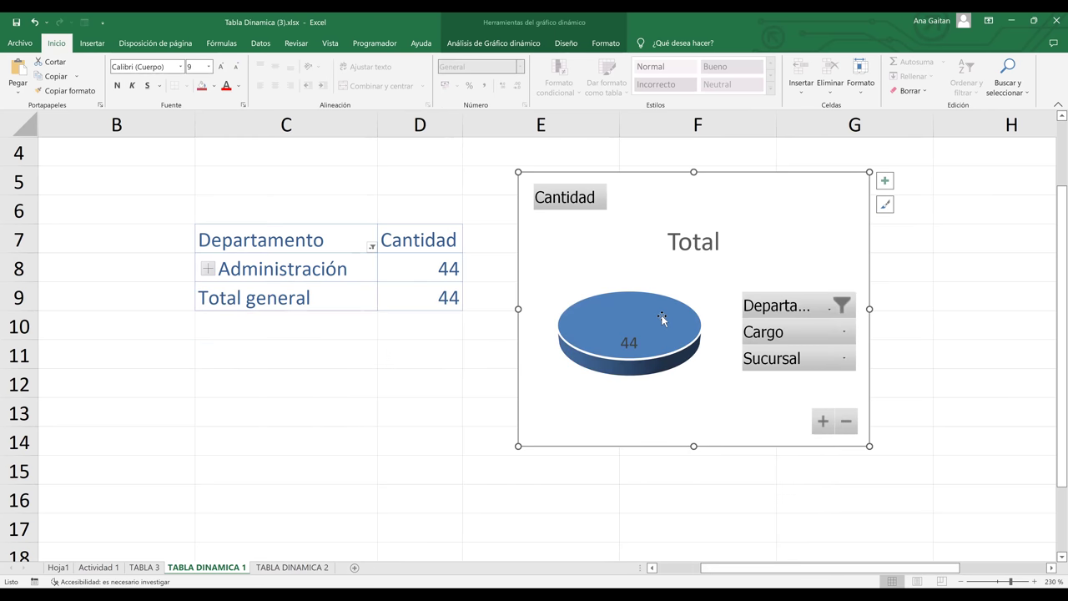
mouse_move(623, 312)
mouse_move(674, 337)
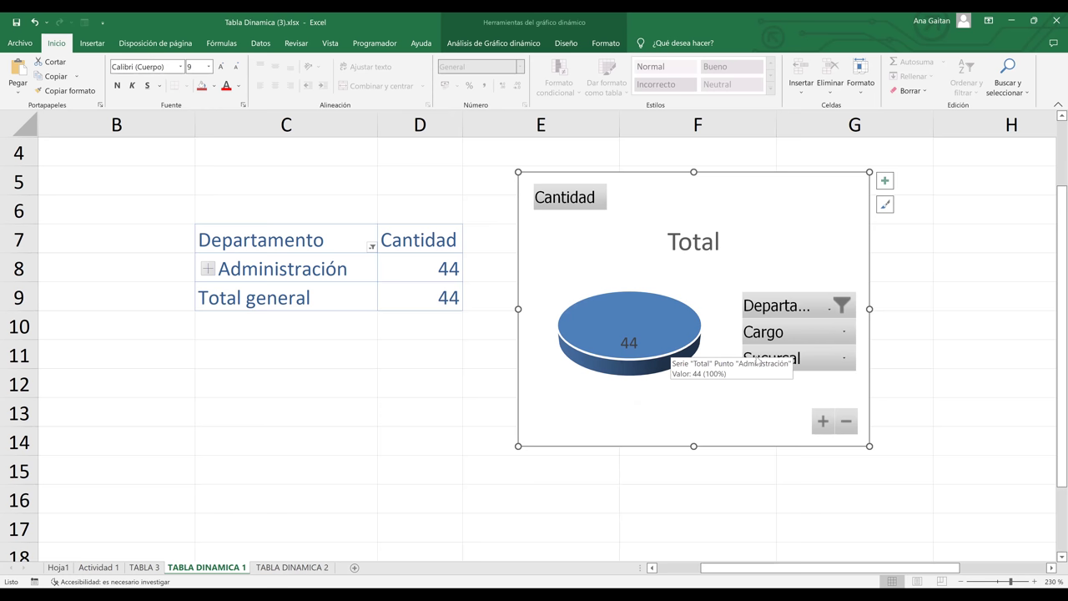
Step: Clear the Departamento filter from the pivot chart and check that field's list of selectable departments
left_click(843, 309)
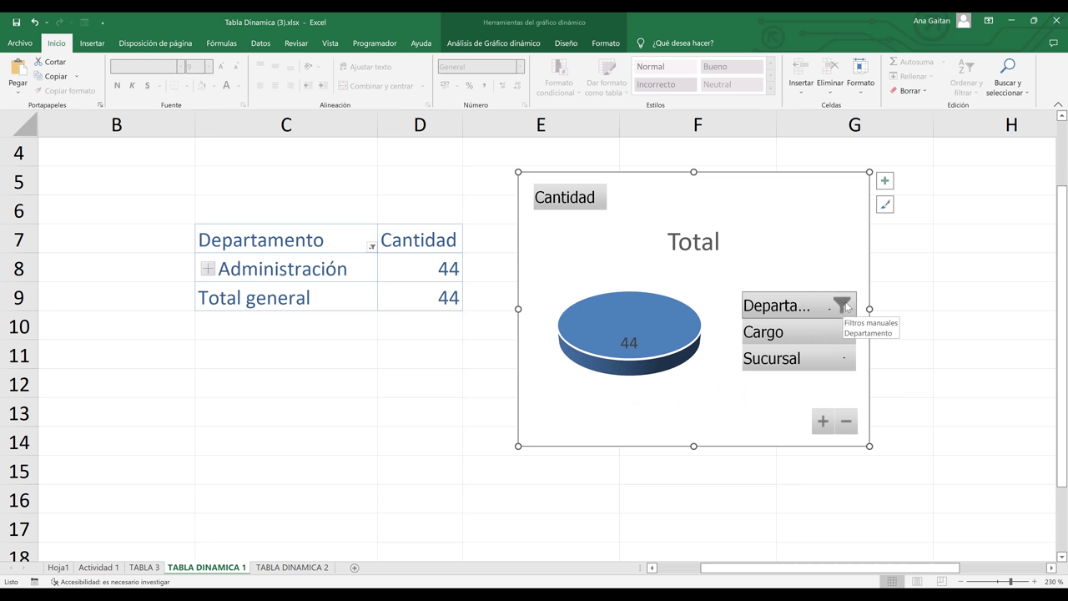
left_click(844, 307)
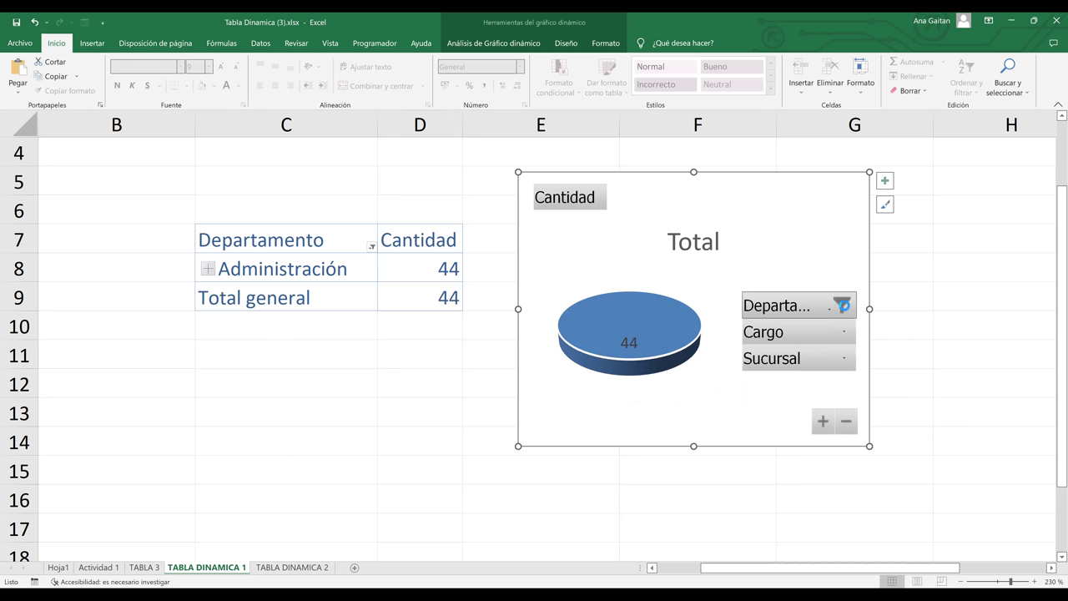
left_click(844, 308)
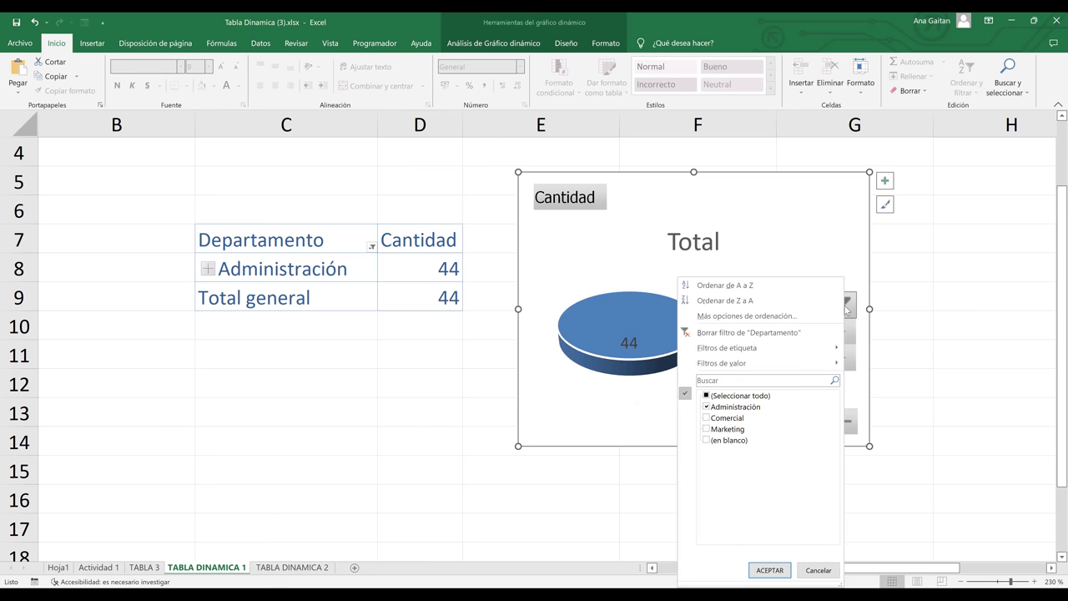
left_click(733, 334)
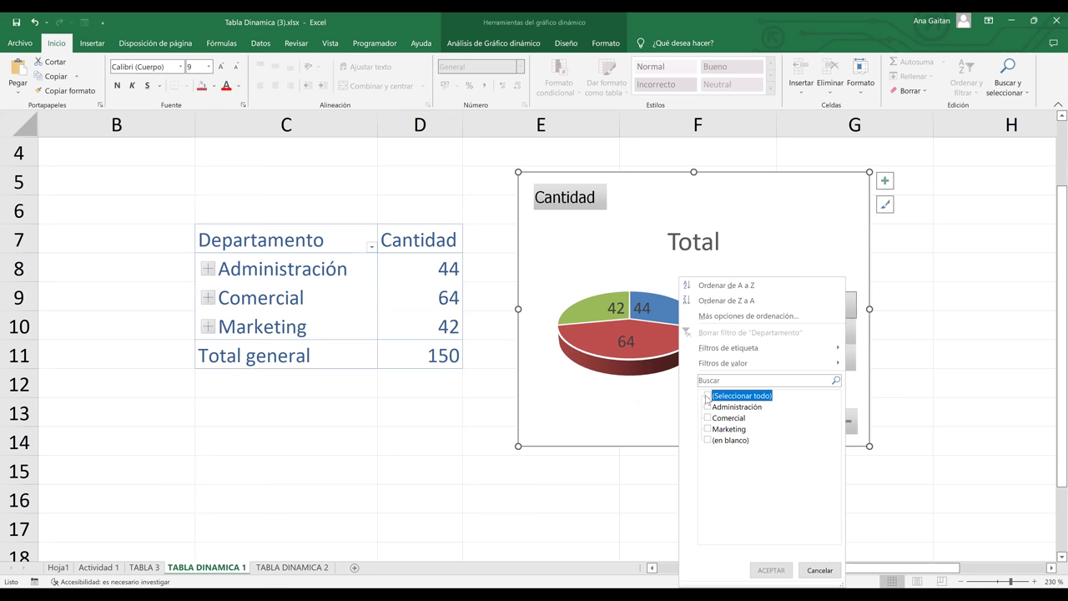
left_click(706, 397)
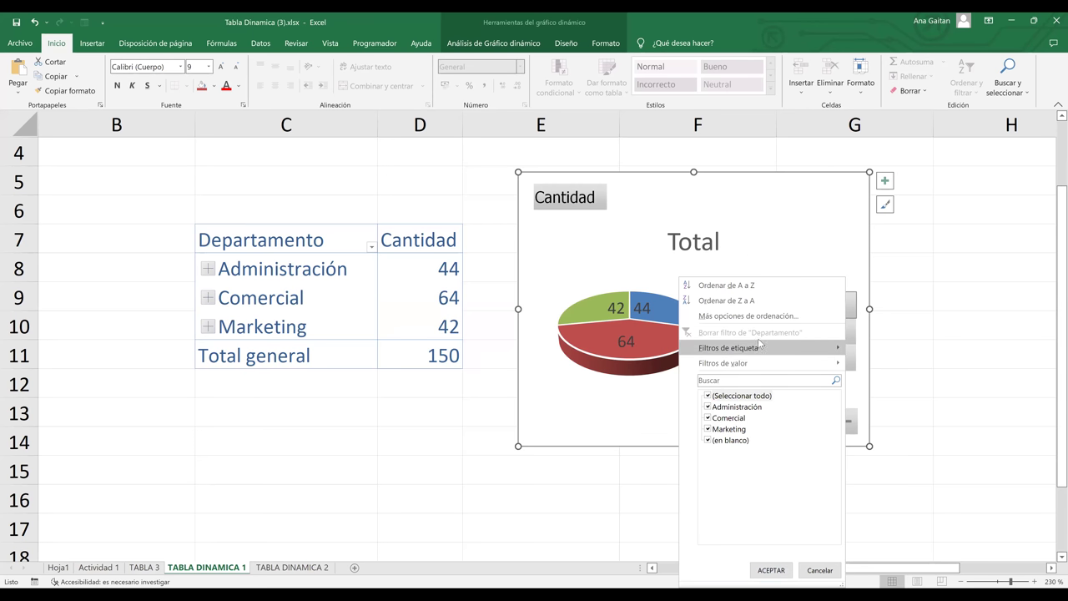
Step: Filter the pivot chart's Cargo field to only Director
left_click(845, 332)
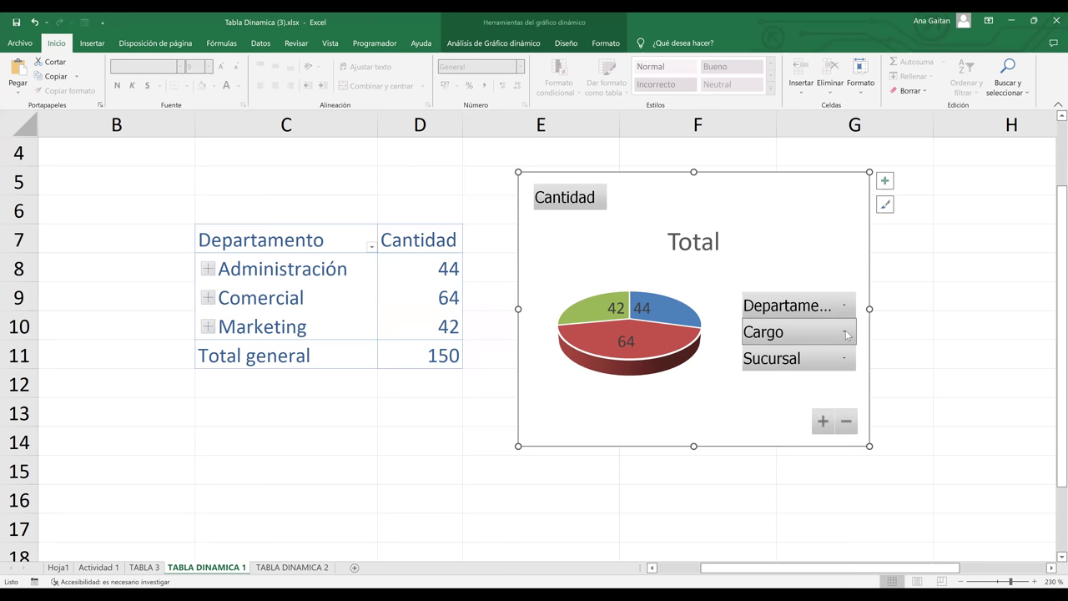
left_click(846, 332)
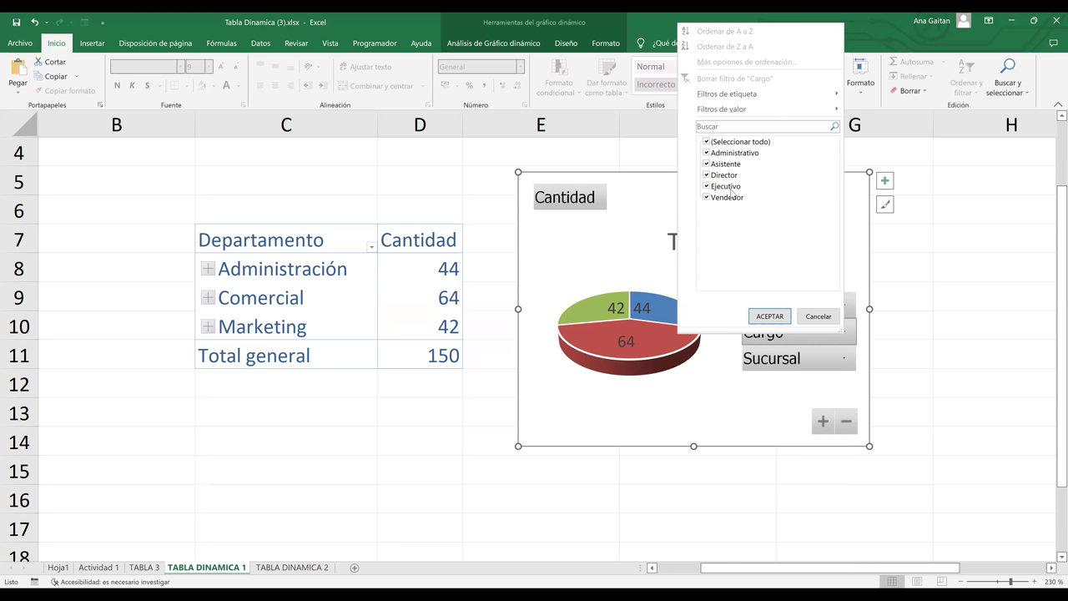
left_click(707, 141)
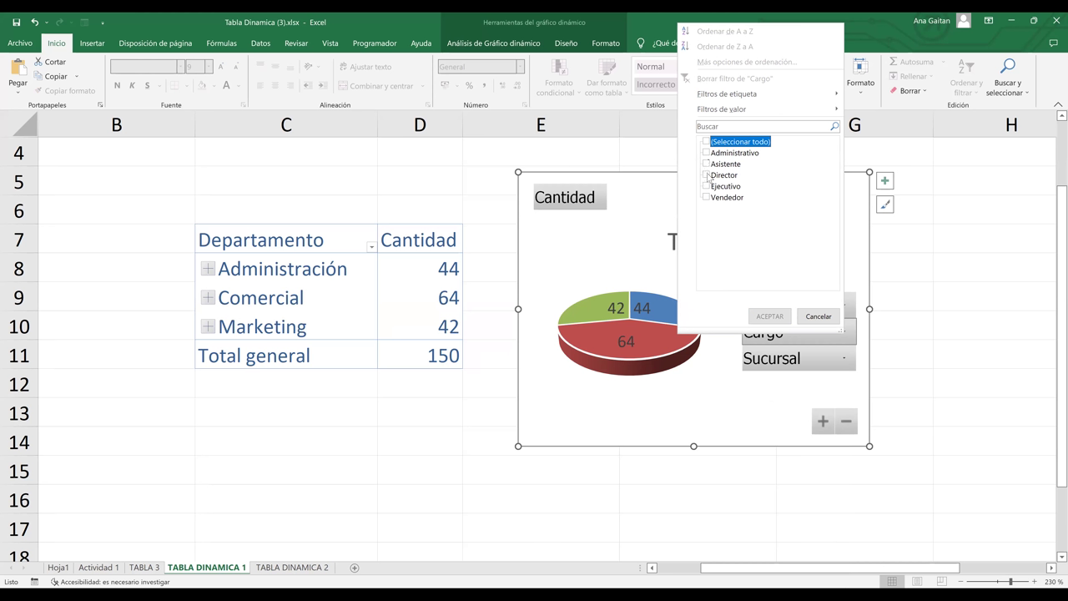
left_click(707, 176)
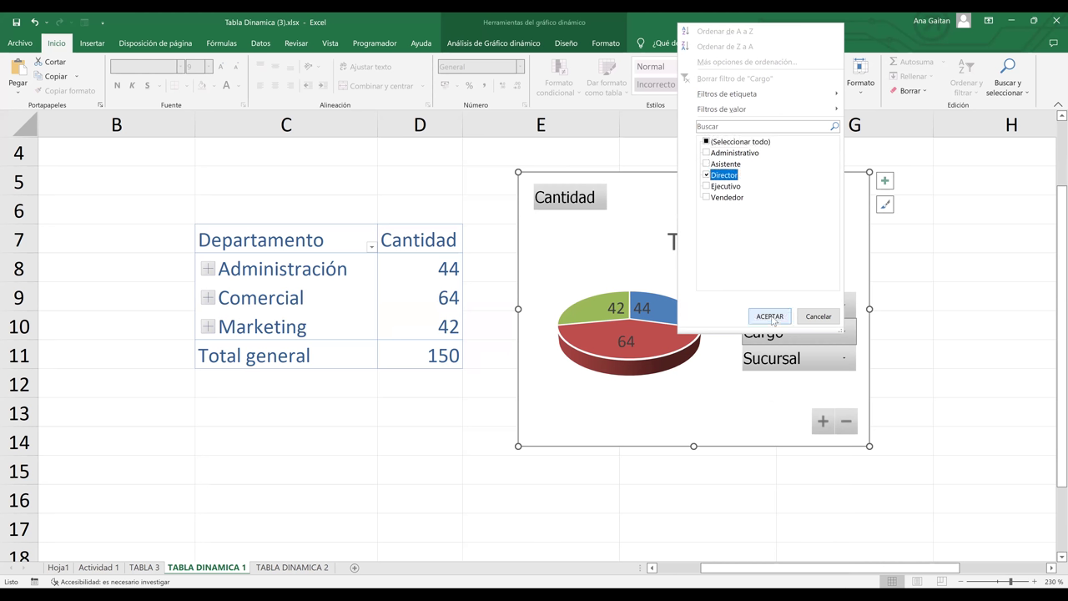
left_click(771, 317)
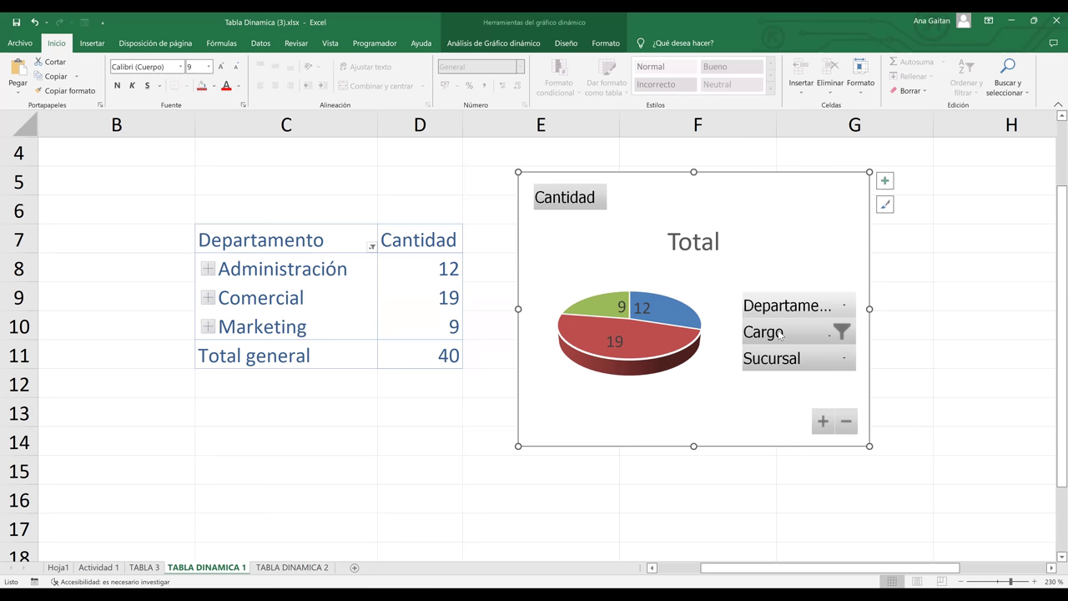
Step: Reselect all Cargo values in the pivot chart's filter and apply the selection
left_click(843, 334)
left_click(706, 174)
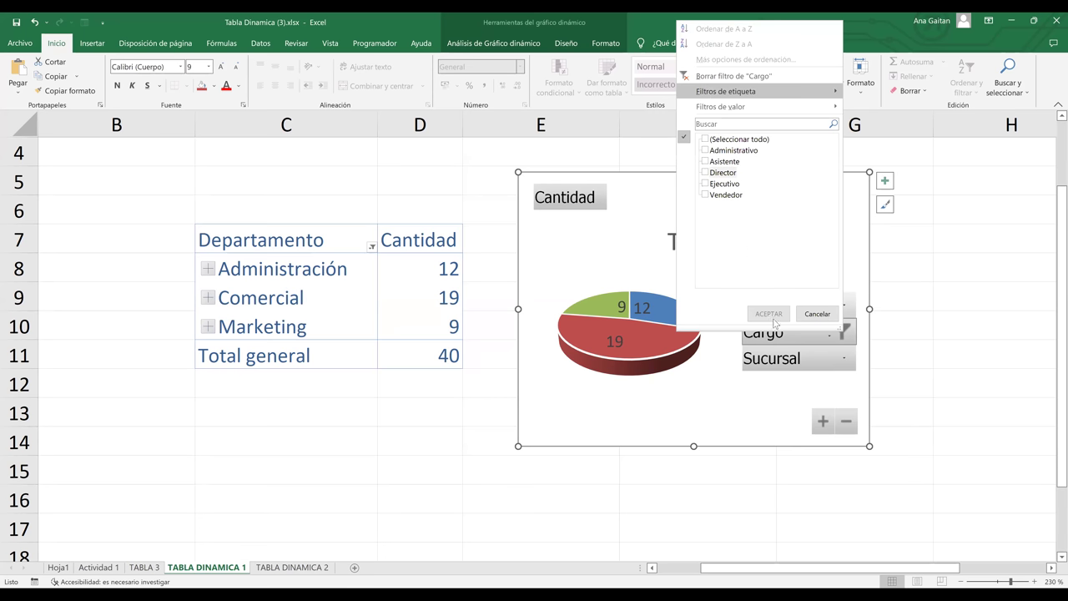
left_click(706, 140)
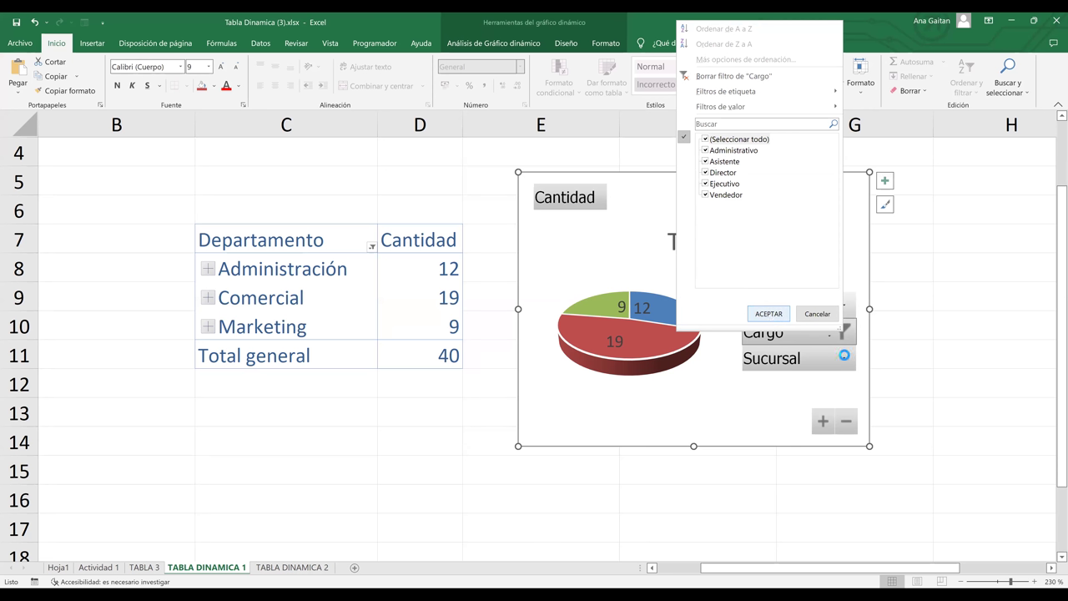
left_click(764, 313)
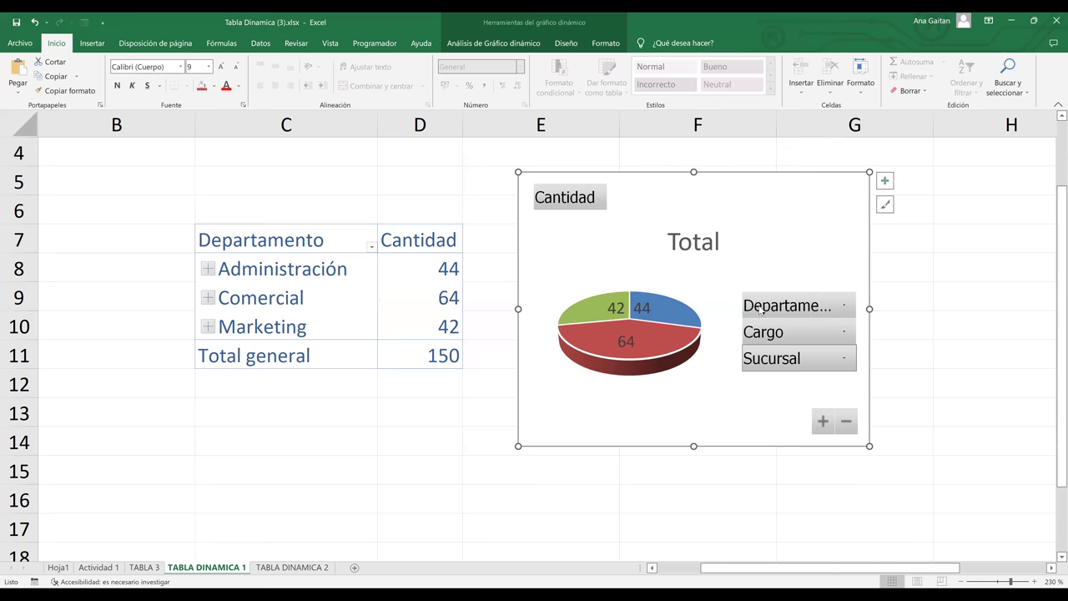
Step: Filter the pivot chart's Sucursal field to only Las Condes and Sur
key("alt+Down")
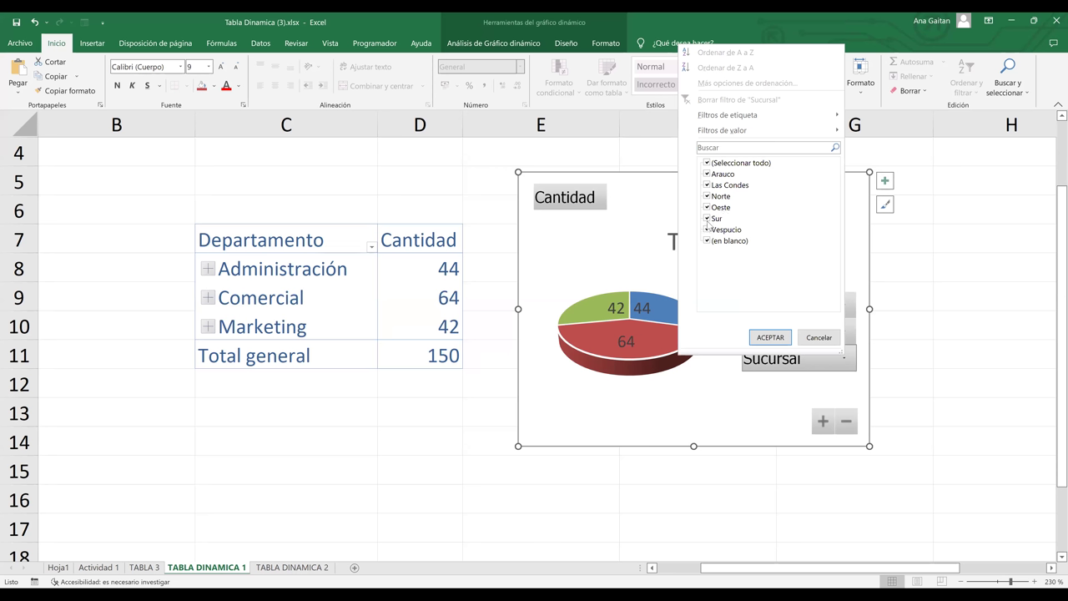
left_click(707, 164)
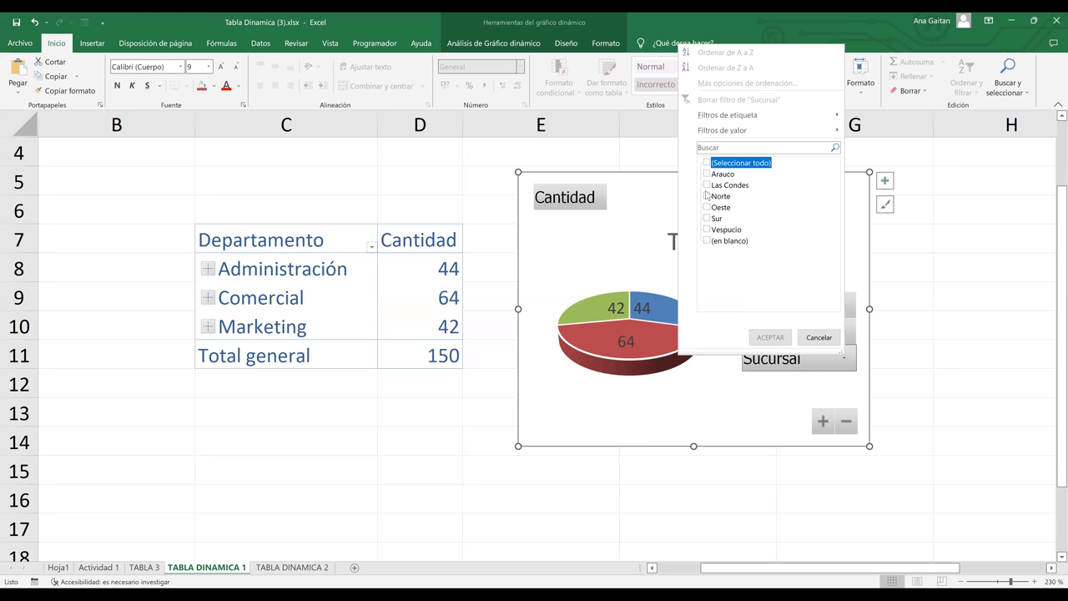
left_click(707, 185)
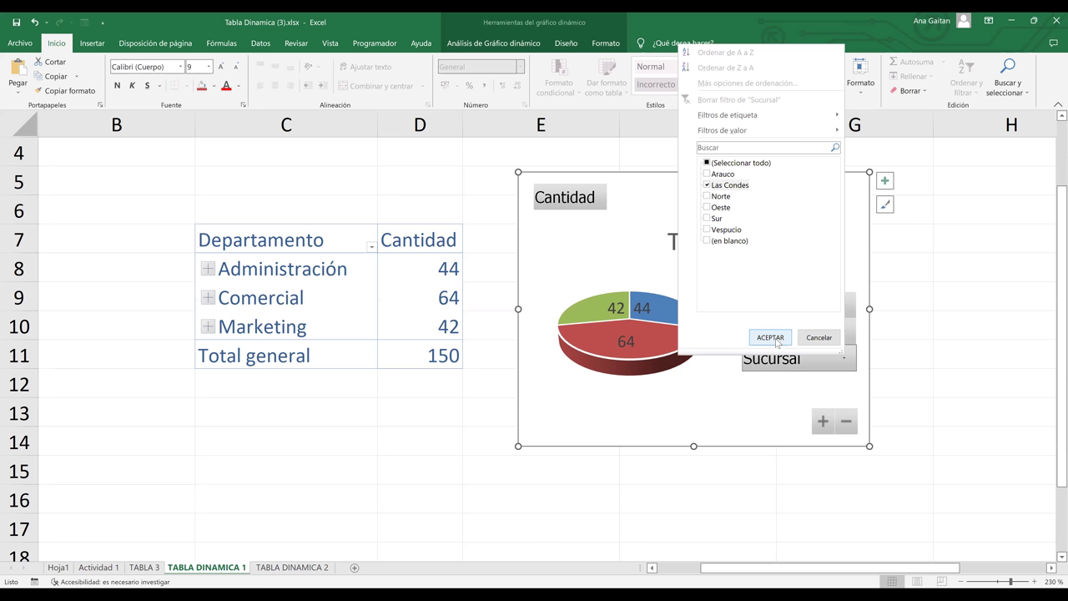
left_click(708, 218)
left_click(778, 340)
left_click(771, 338)
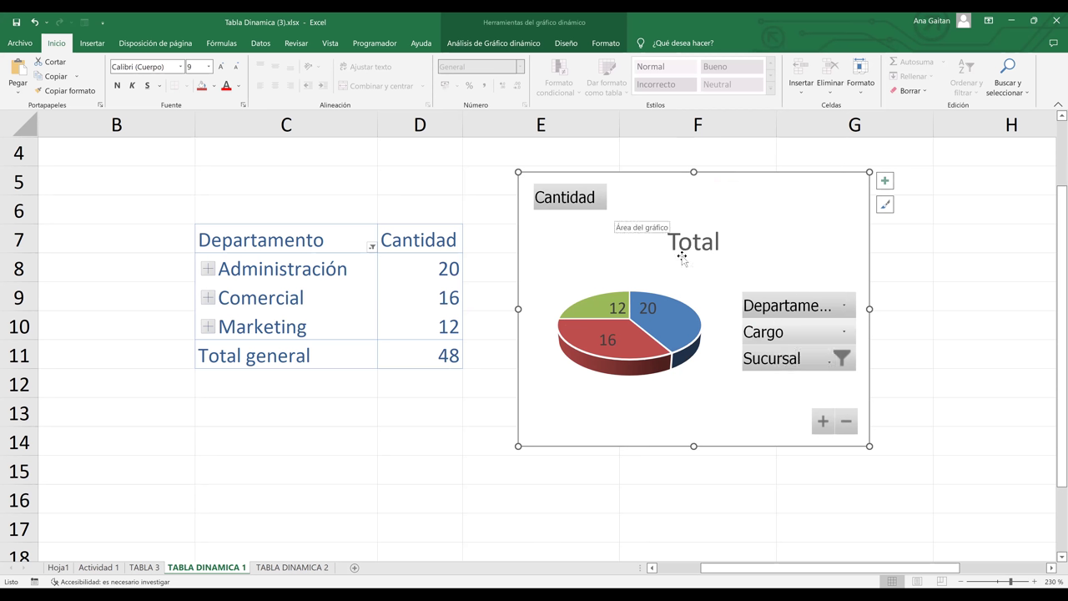
Step: Check which branches are selected in the pivot chart's Sucursal filter and inspect the resulting pie slices
left_click(812, 365)
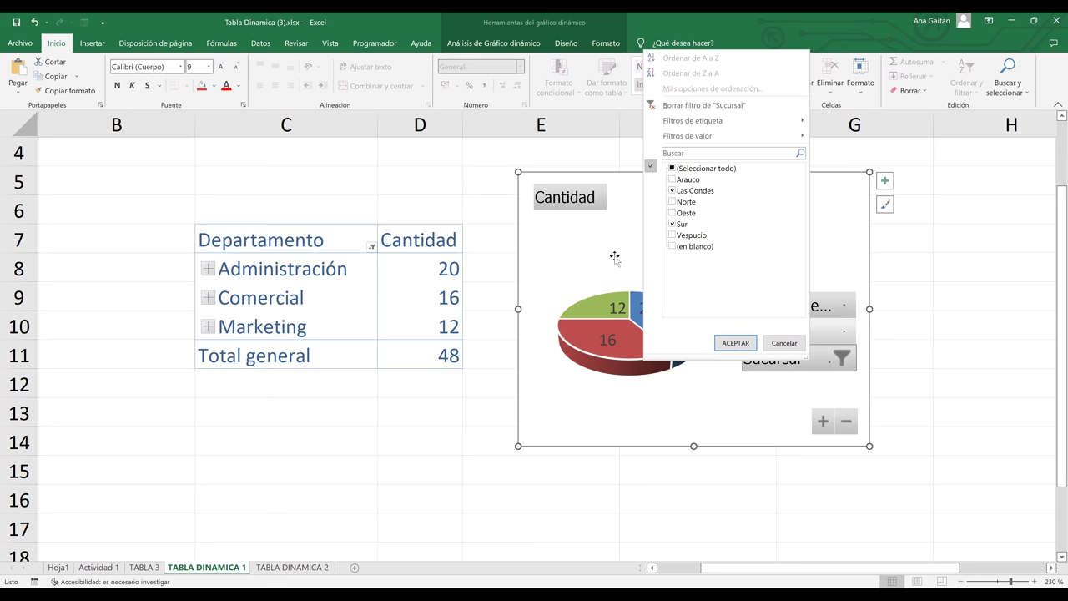
key("Escape")
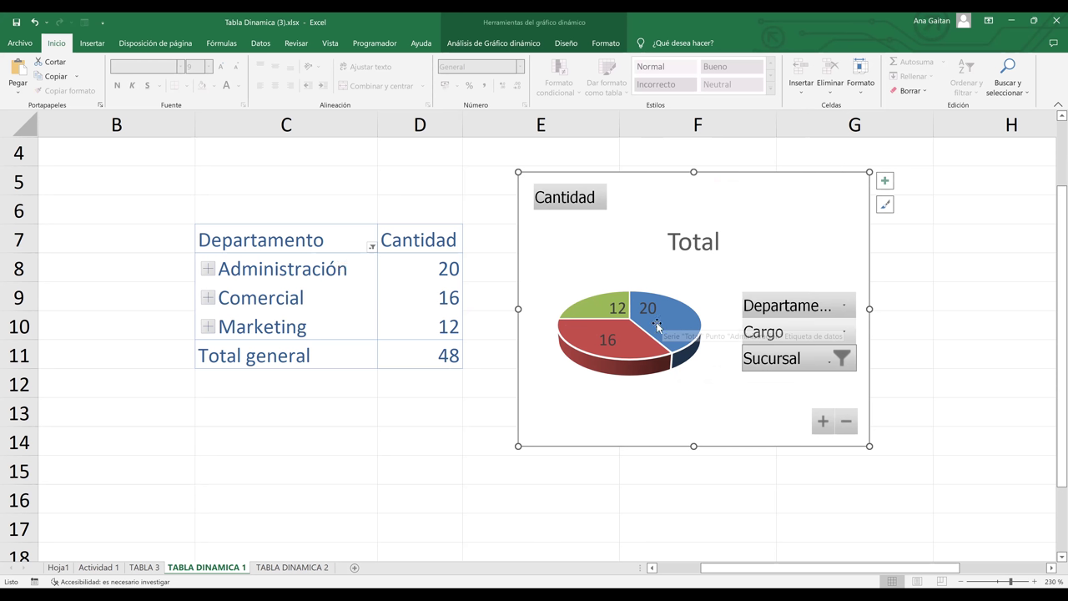
left_click(608, 336)
left_click(608, 315)
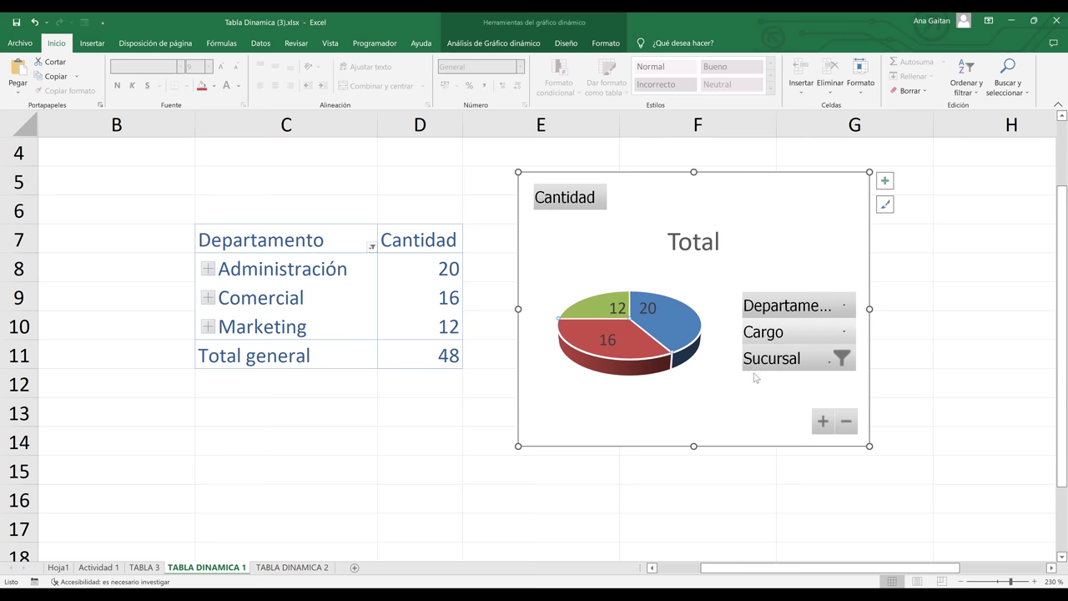
Step: Expand the whole pivot chart down to the Sucursal level, and collapse it back to Departamento
left_click(821, 422)
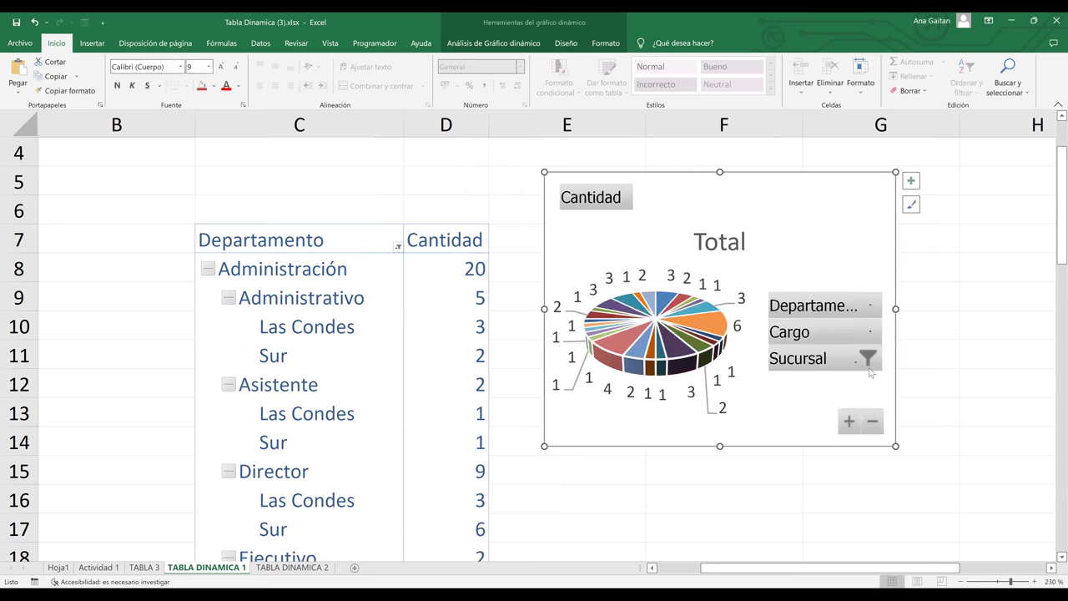
left_click(871, 428)
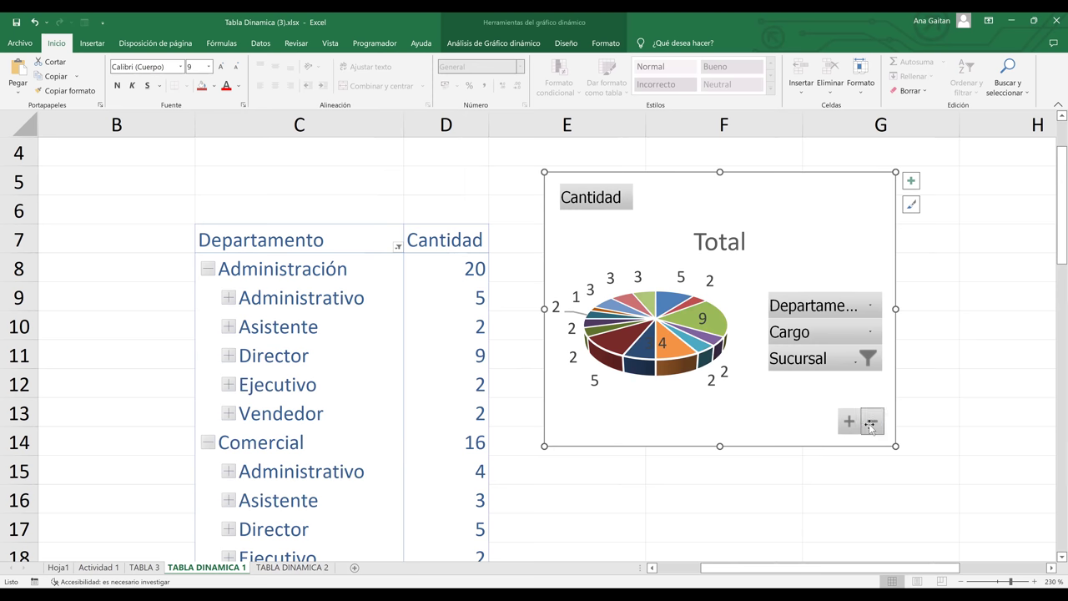
left_click(870, 425)
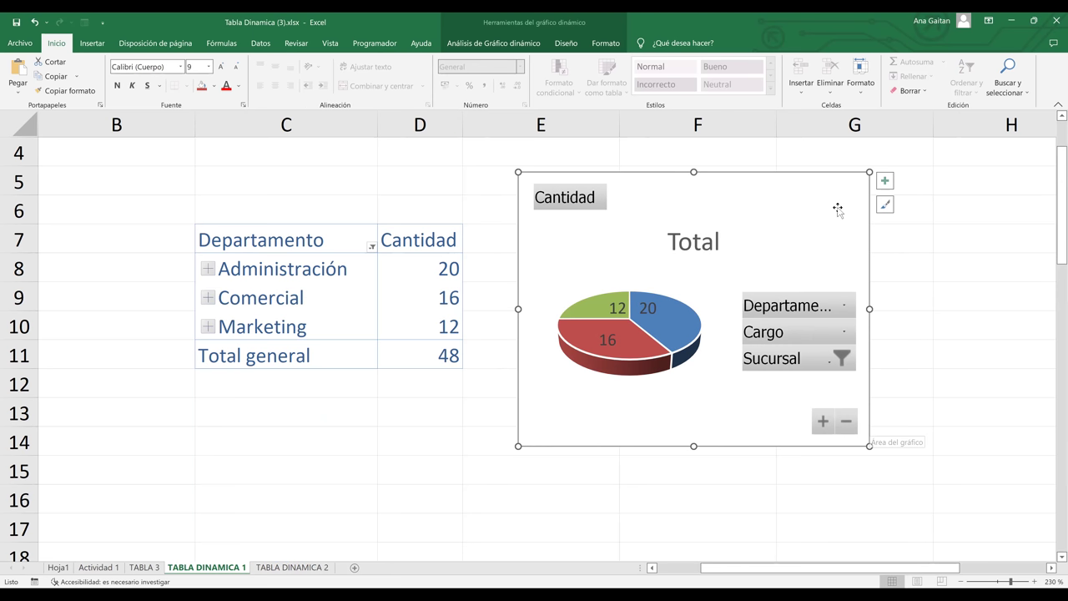
Step: Expand the pivot chart to the Cargo level, check the Administración and Comercial quantities, and collapse it again
left_click(824, 423)
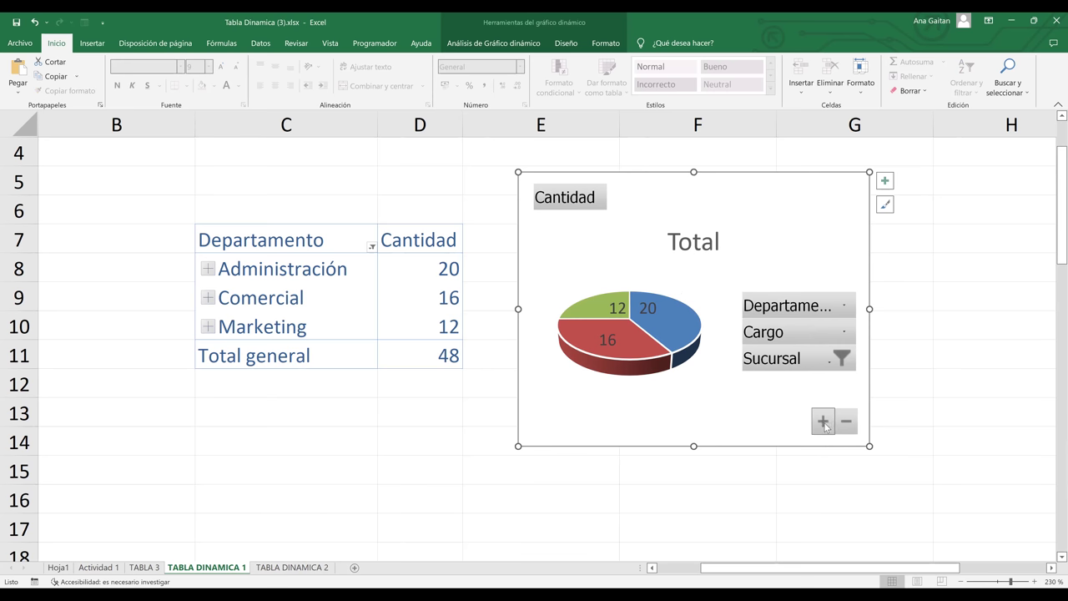
left_click(825, 424)
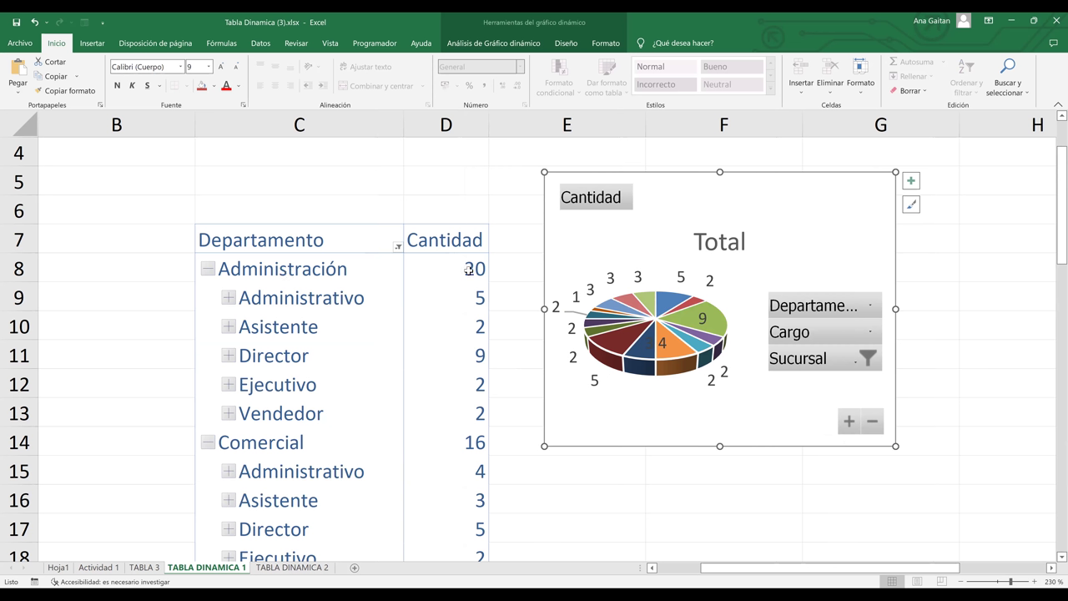
mouse_move(469, 270)
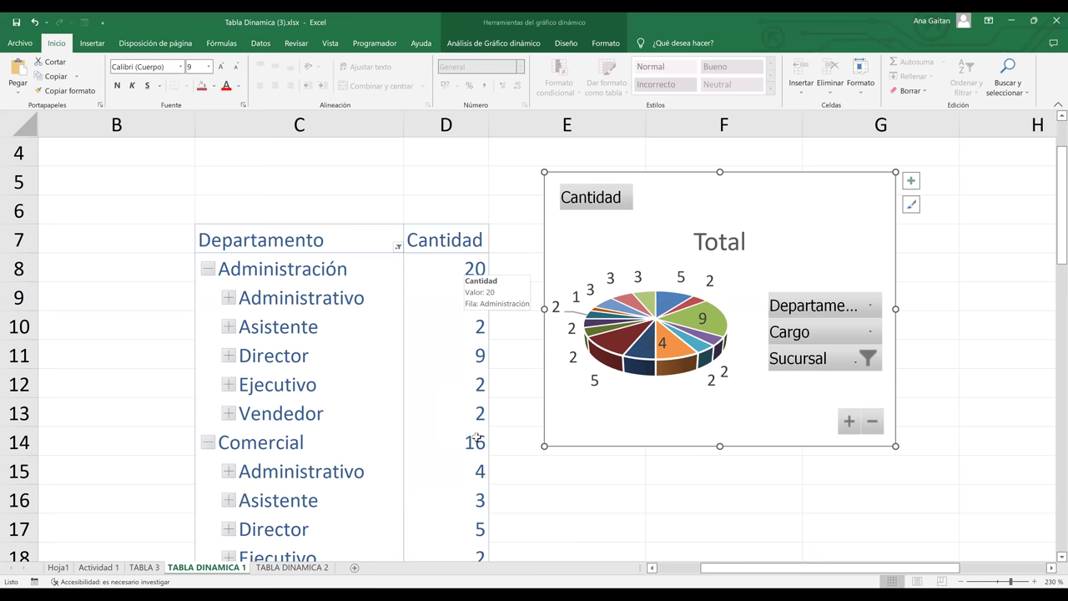
mouse_move(476, 433)
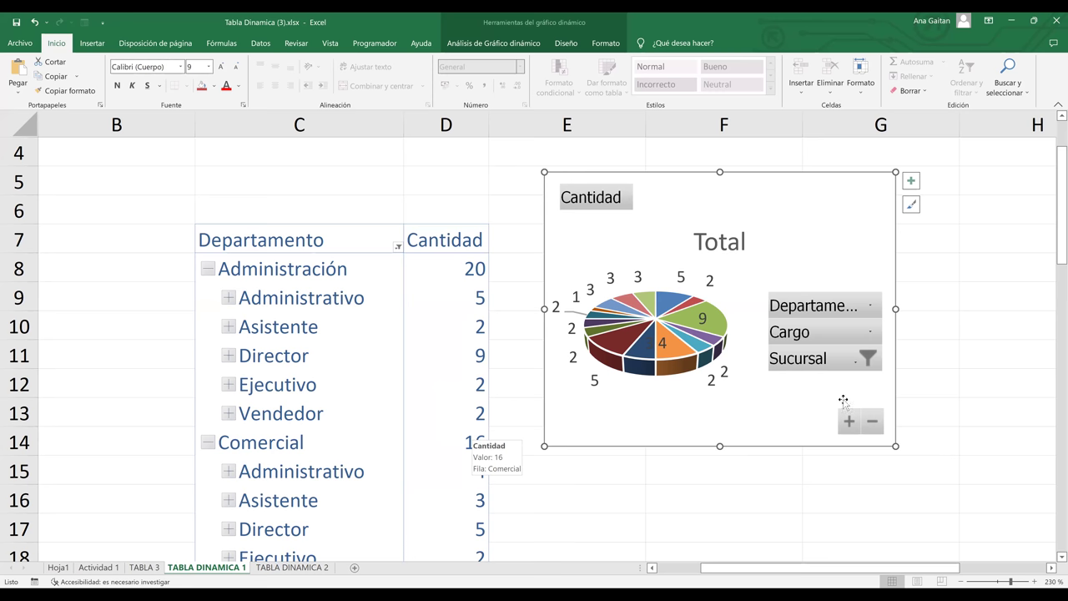
left_click(874, 428)
left_click(906, 365)
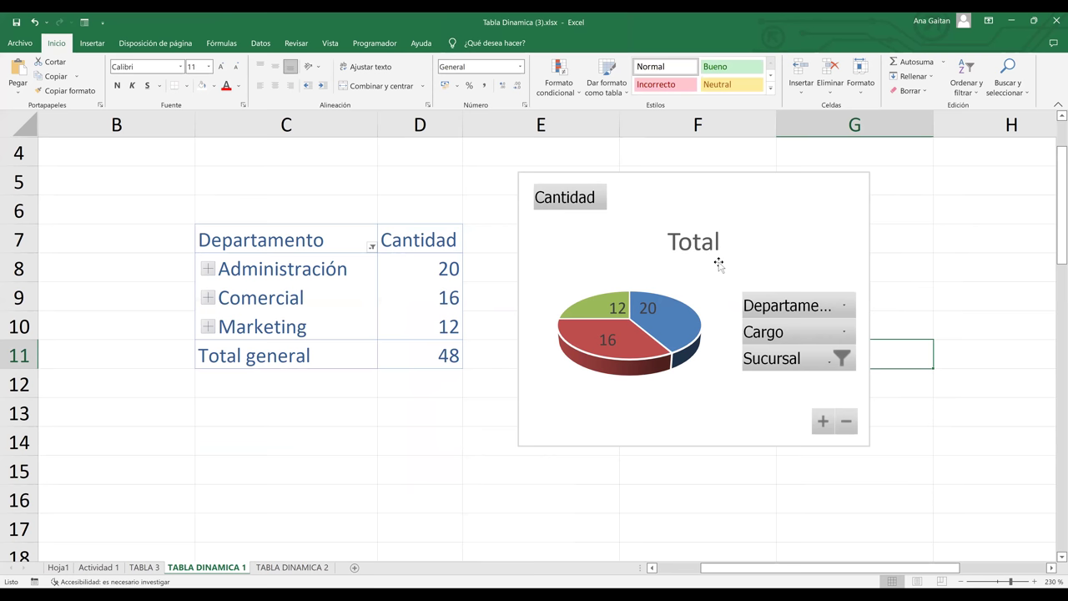
Step: Change the pivot chart's type to clustered columns (Columnas agrupadas) and enlarge the chart to reach column H and row 4
left_click(587, 205)
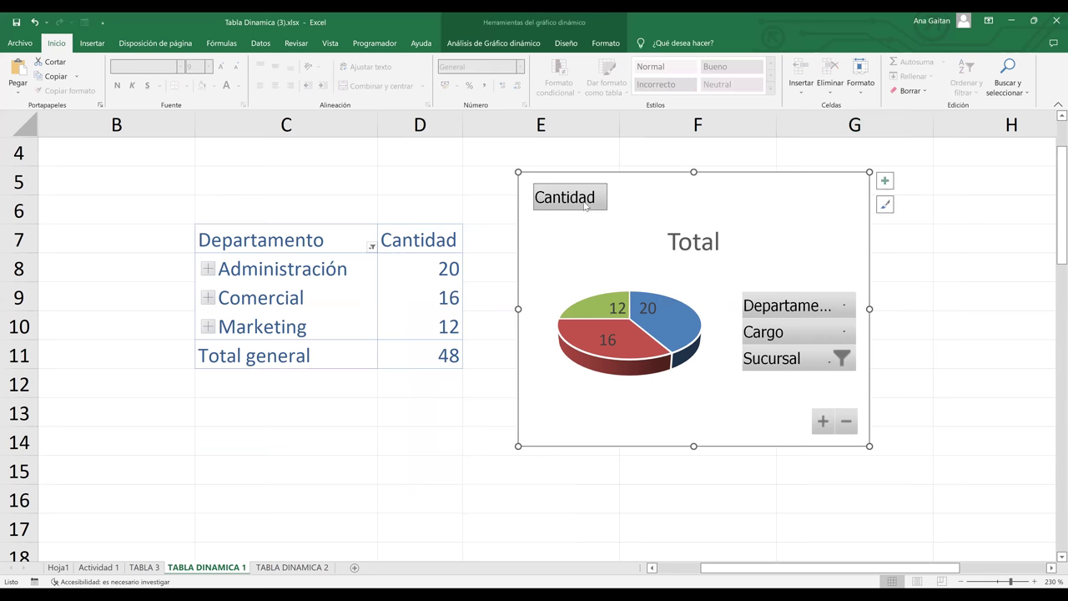
left_click(766, 225)
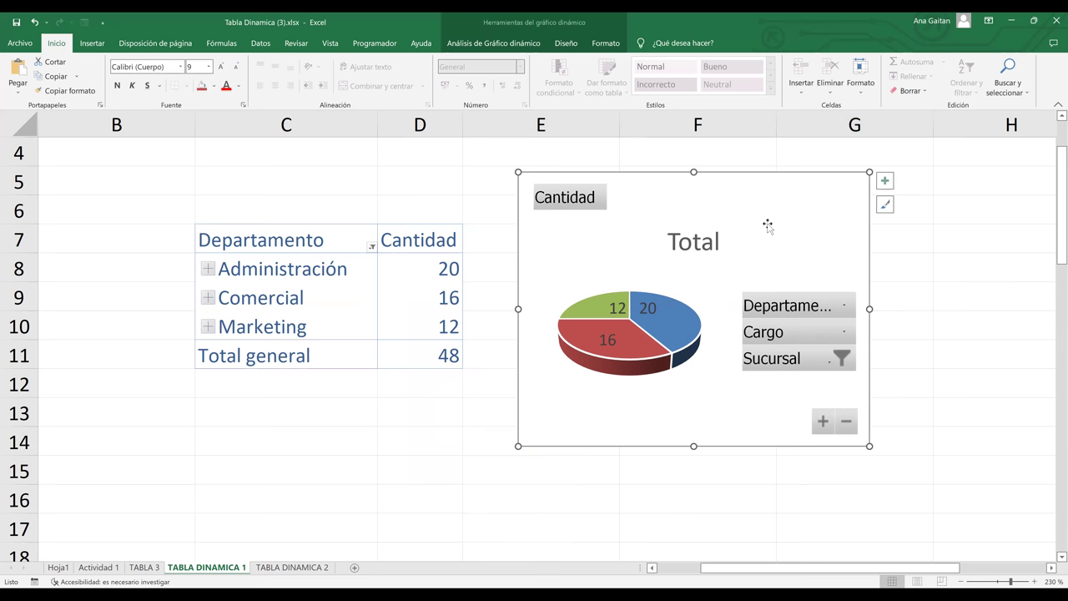
left_click(515, 43)
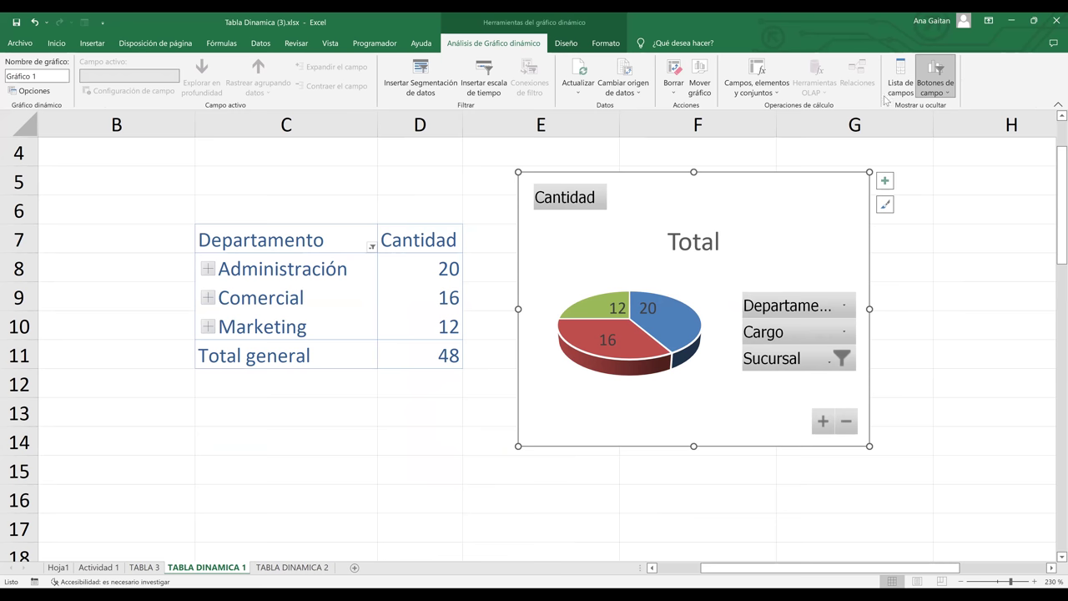
left_click(565, 43)
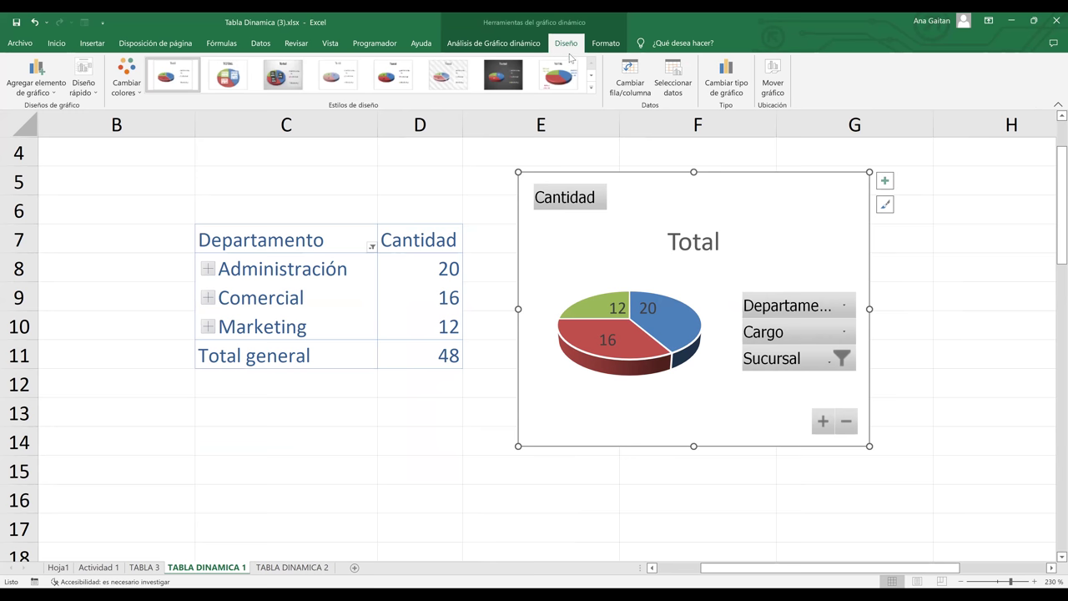
left_click(731, 90)
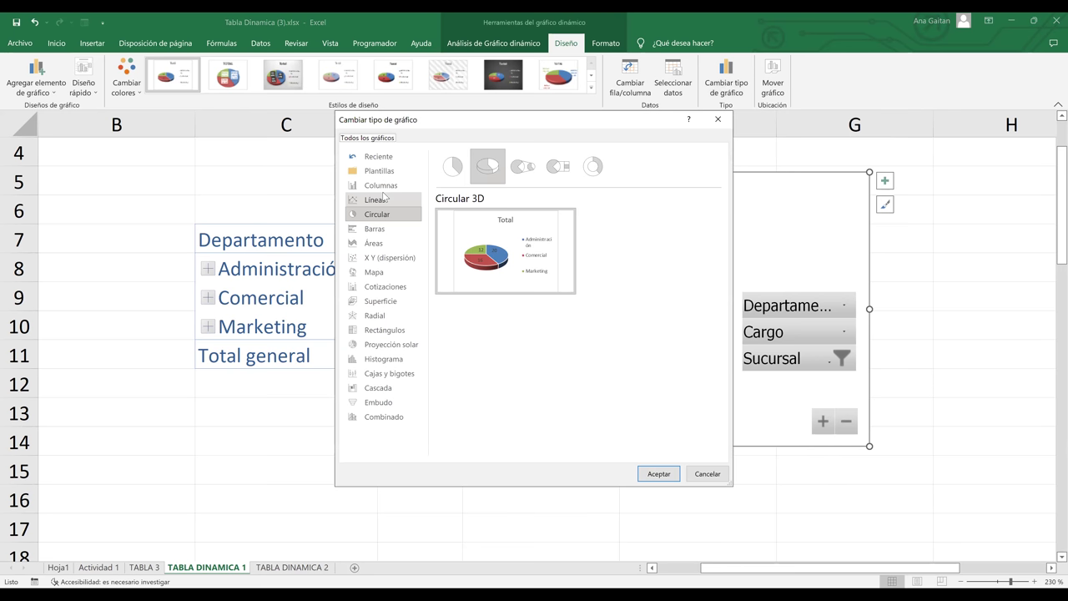
left_click(383, 192)
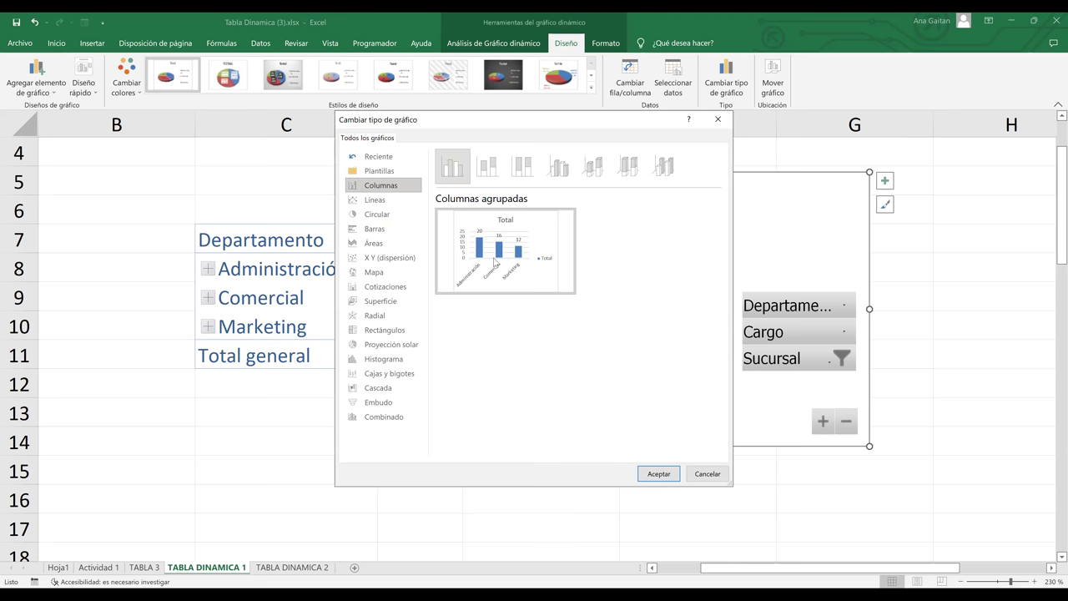
left_click(658, 474)
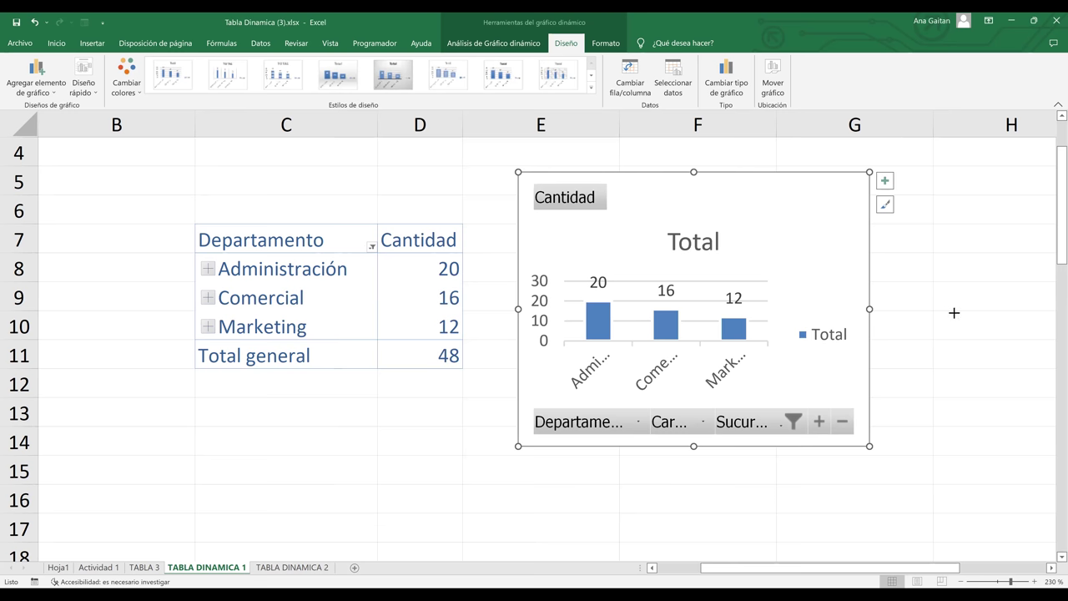
left_click_drag(954, 312, 954, 310)
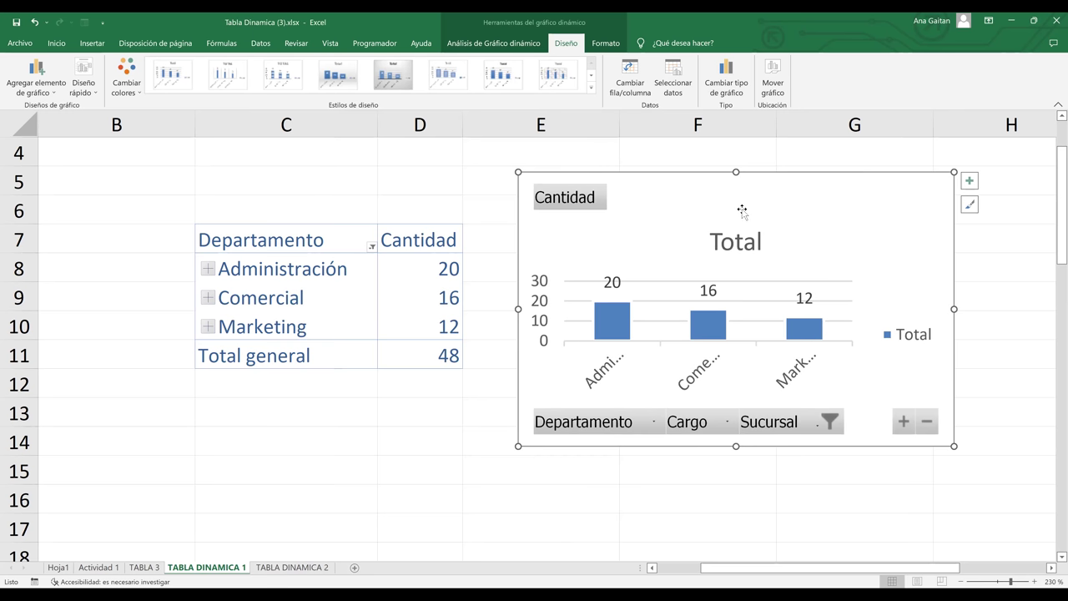
left_click_drag(734, 159, 735, 152)
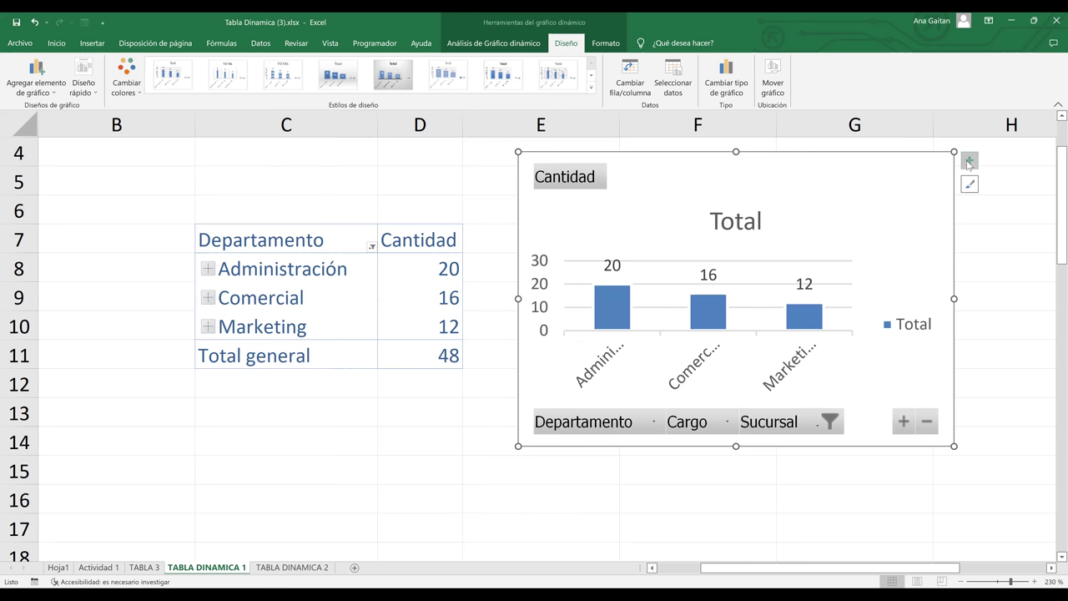
Step: Add axis titles but no data table to the column chart, and enlarge the chart further across column H and down to row 16
left_click(969, 162)
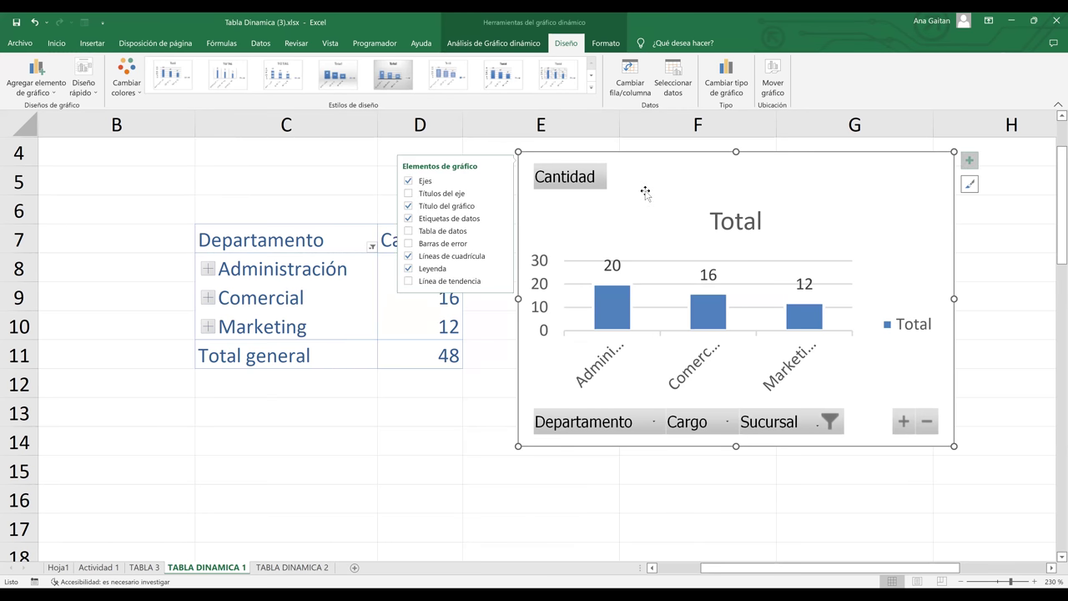
left_click(409, 194)
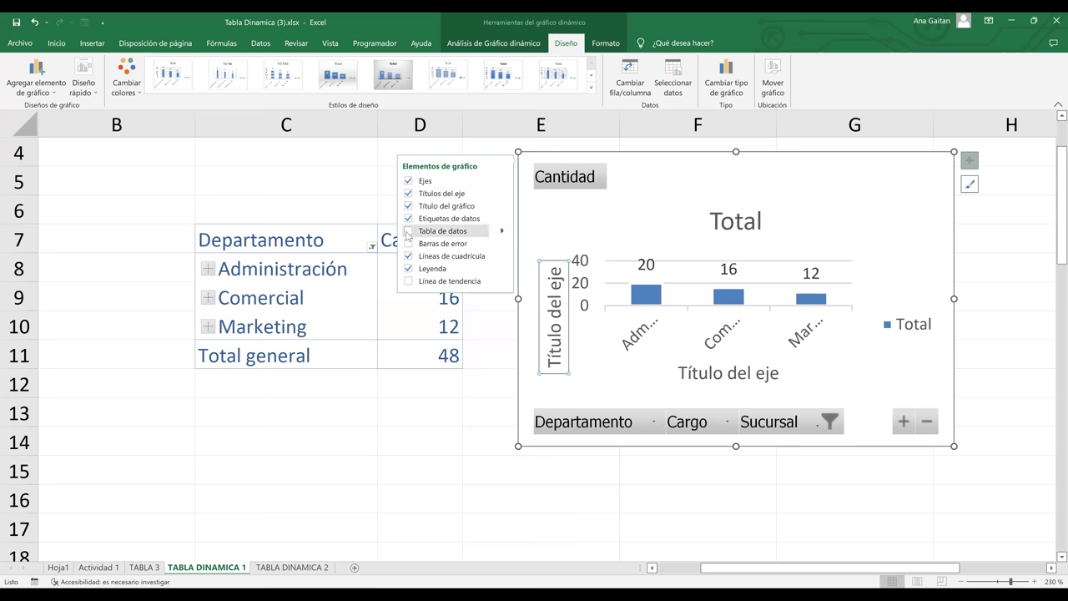
left_click(408, 232)
left_click(408, 232)
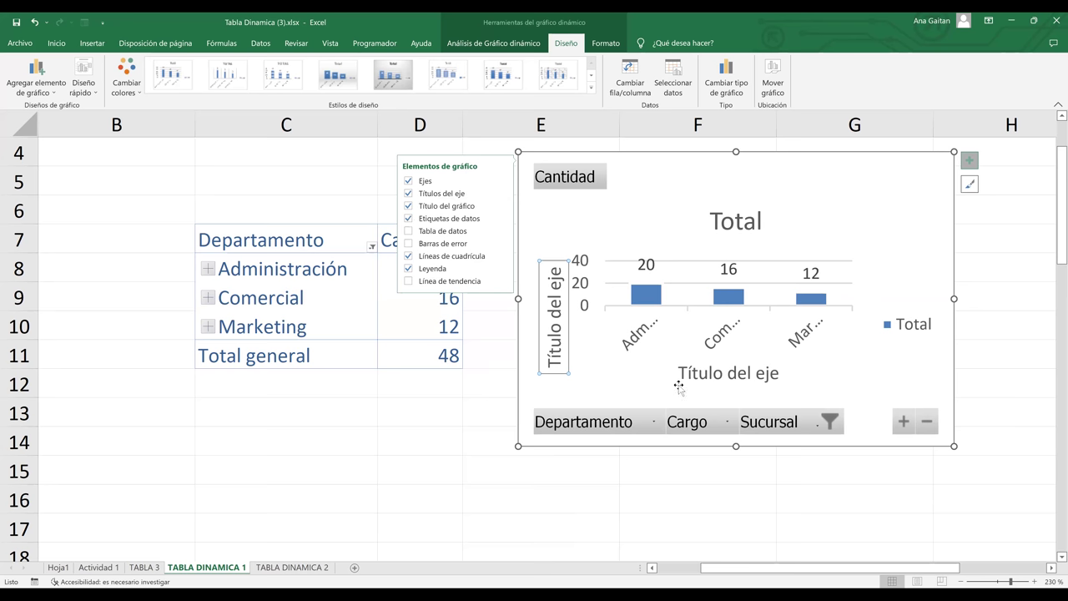
left_click(890, 489)
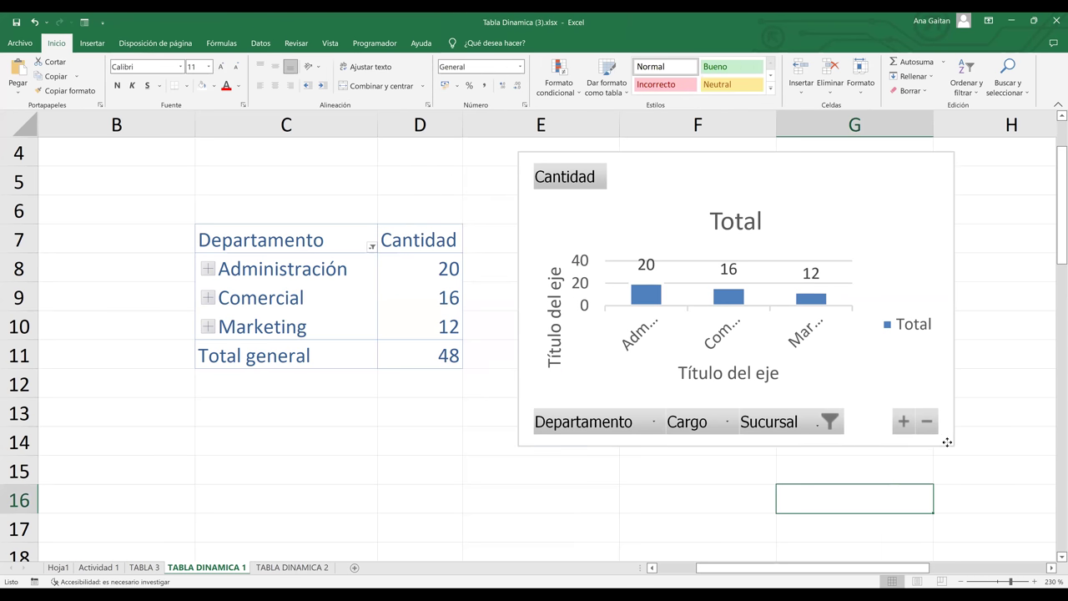
left_click(952, 444)
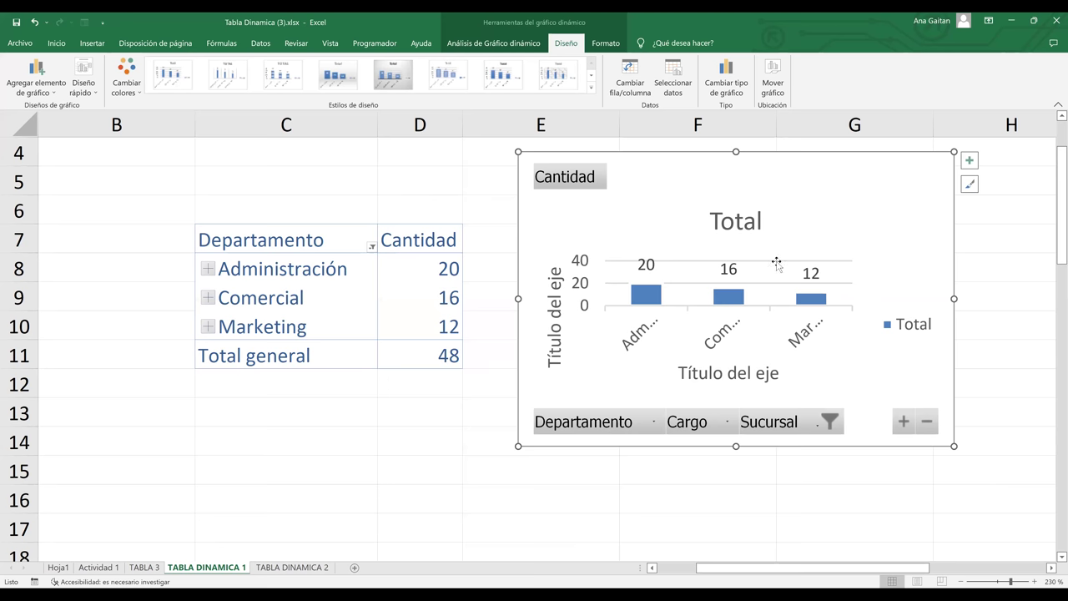
Step: Replace the column chart's title with "Personal por Departamentos"
left_click(777, 220)
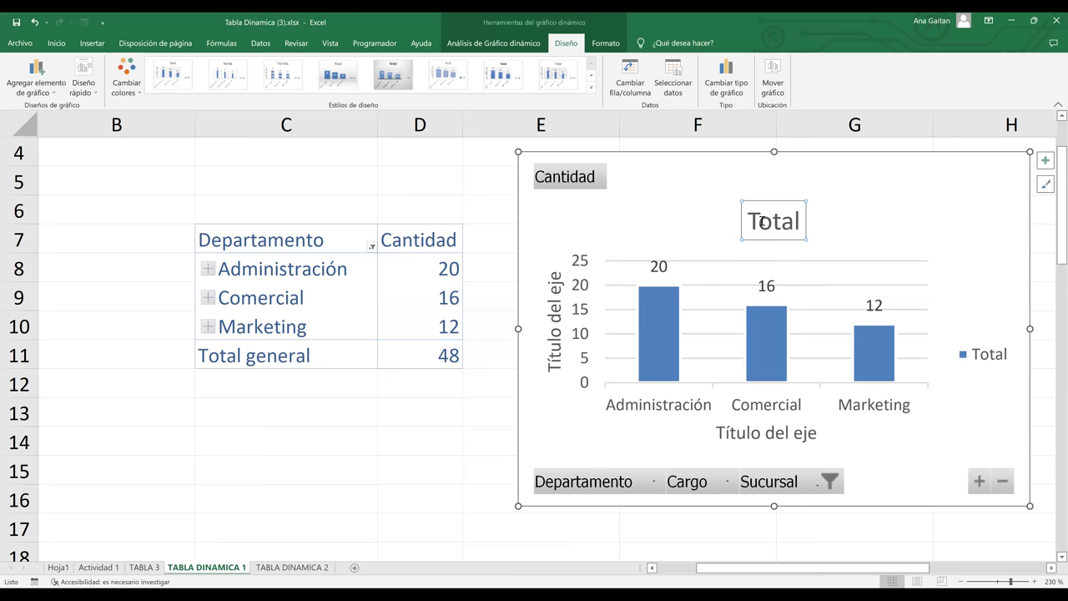
double_click(805, 224)
key("BackSpace")
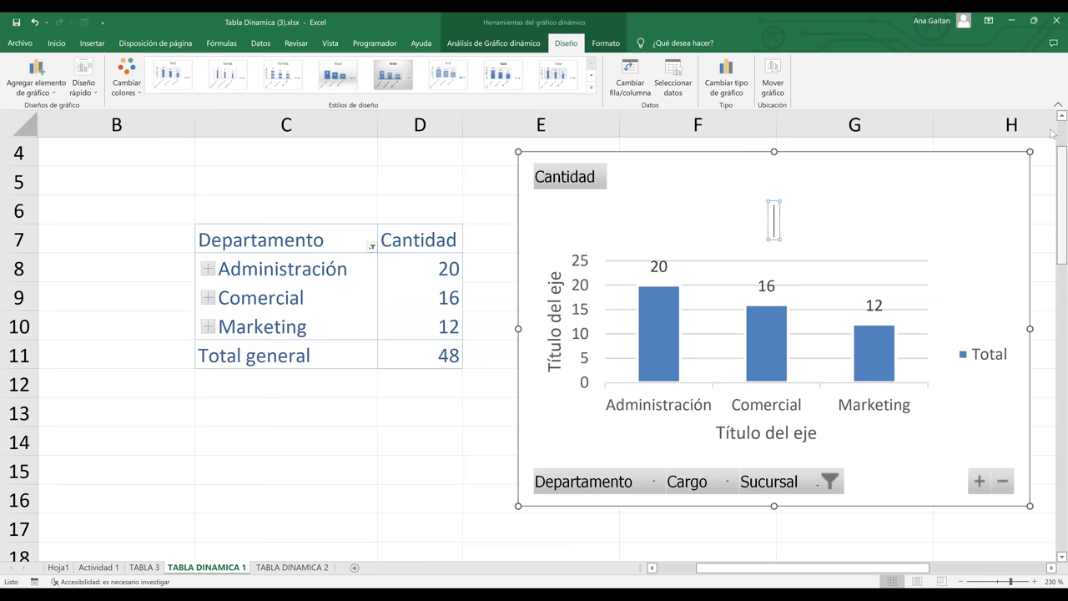
scroll(1051, 134, "up", 1)
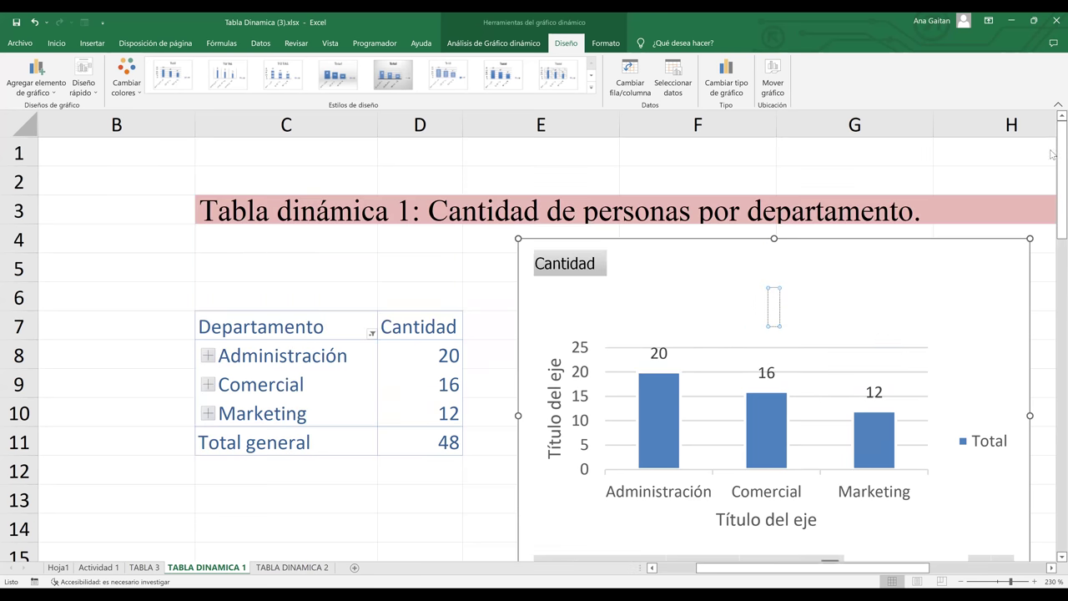
scroll(1052, 158, "down", 1)
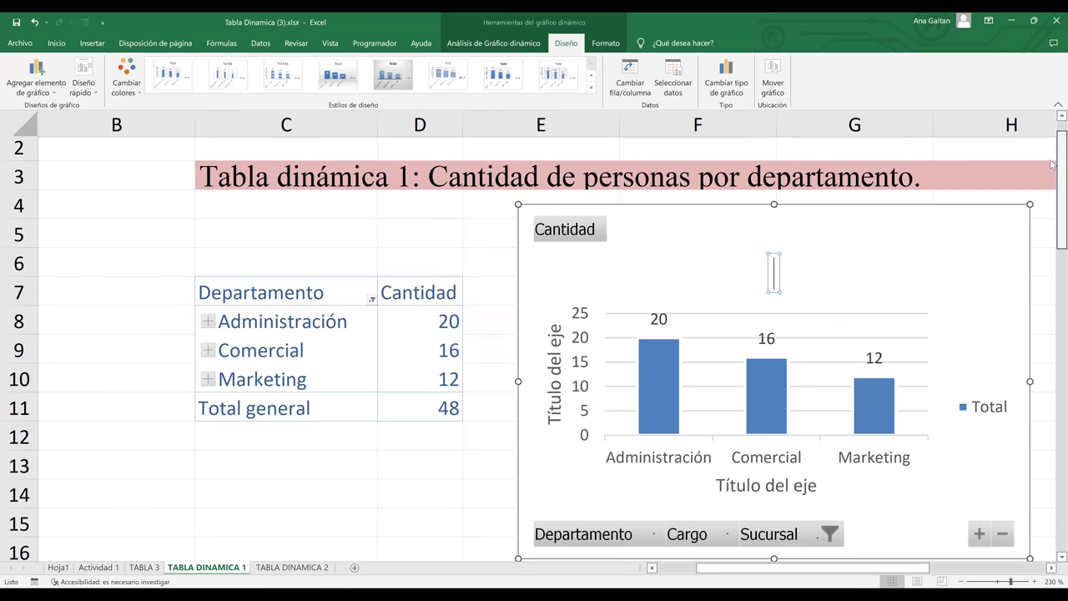
scroll(1052, 164, "up", 1)
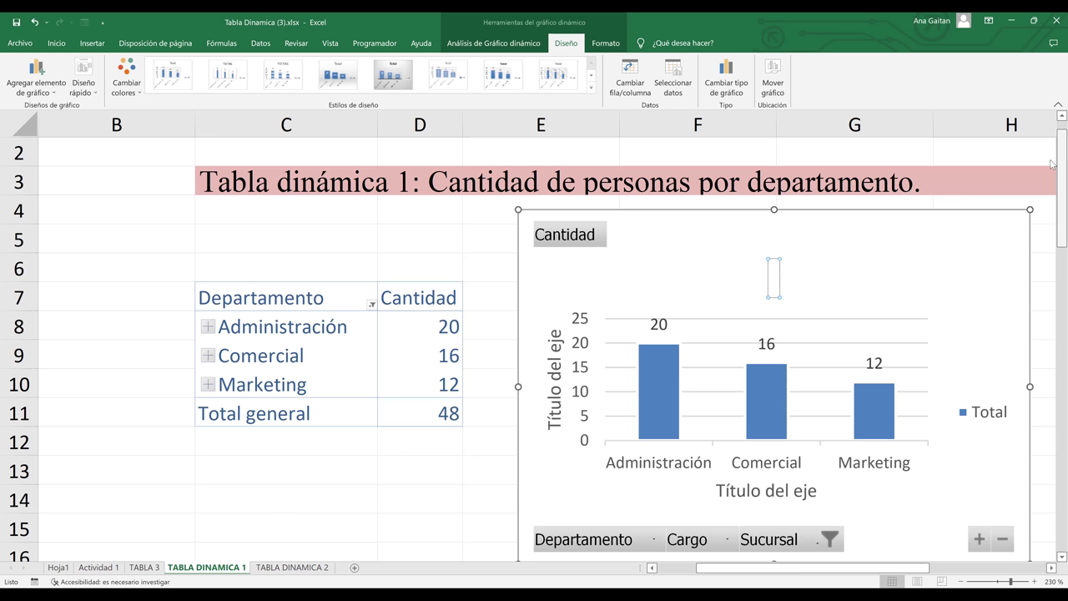
type("Per")
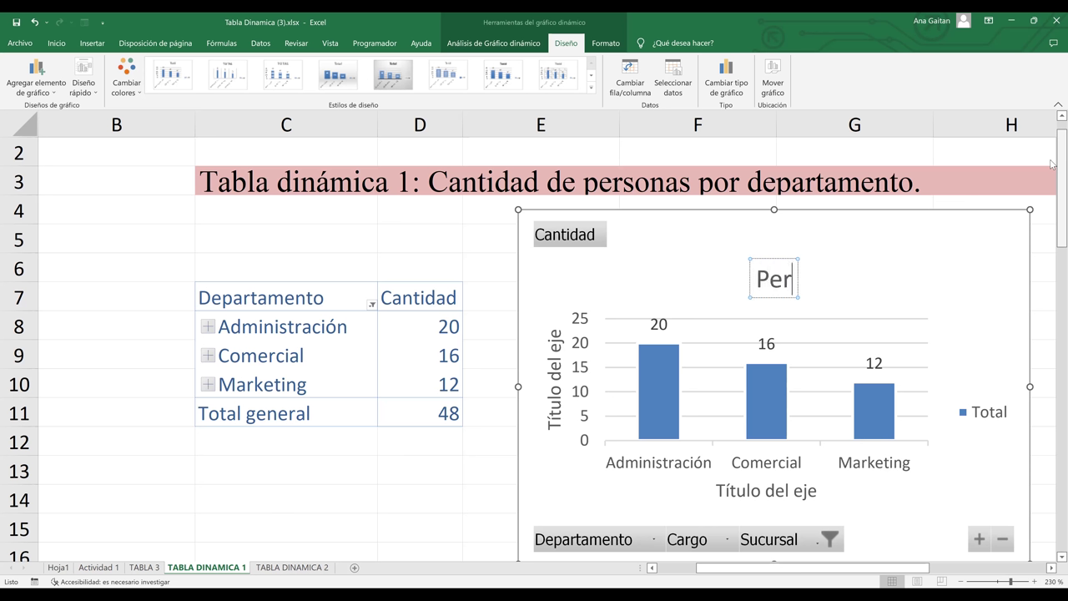
type("sonal p")
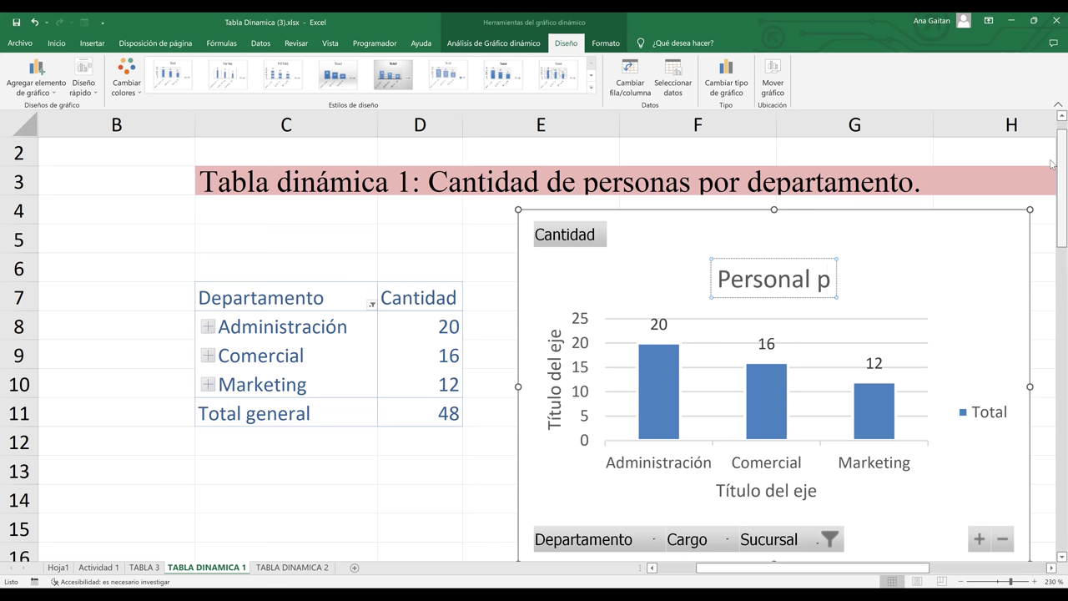
type("or Depar")
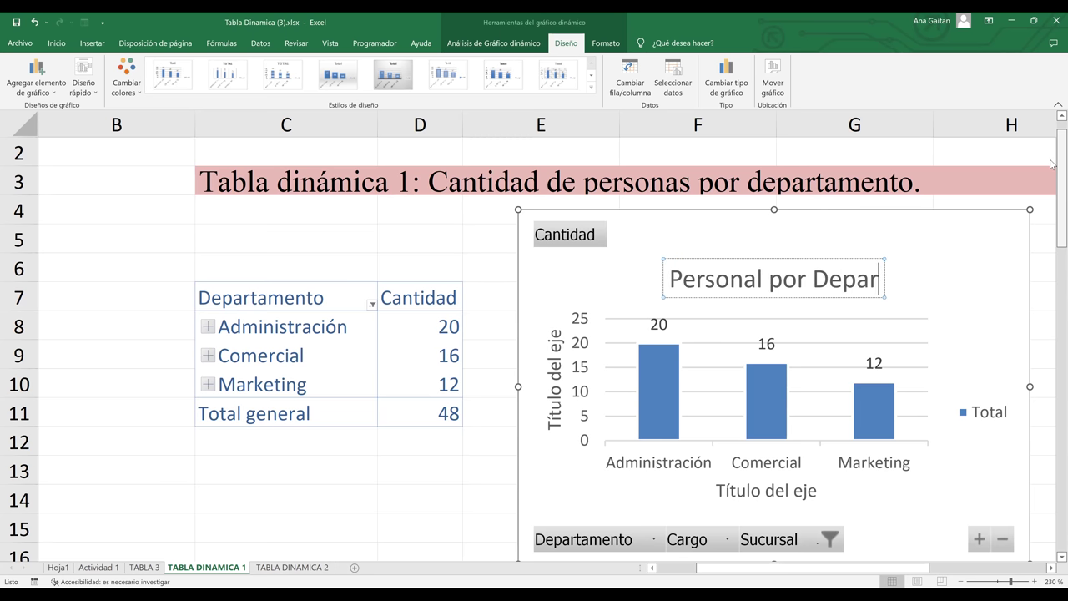
type("ta")
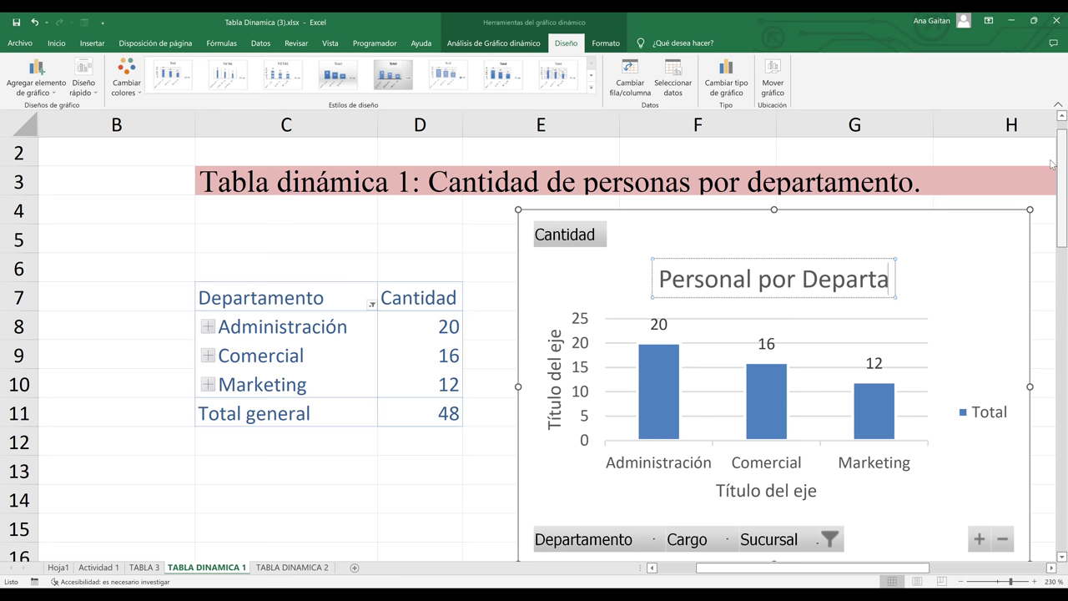
type("mentos")
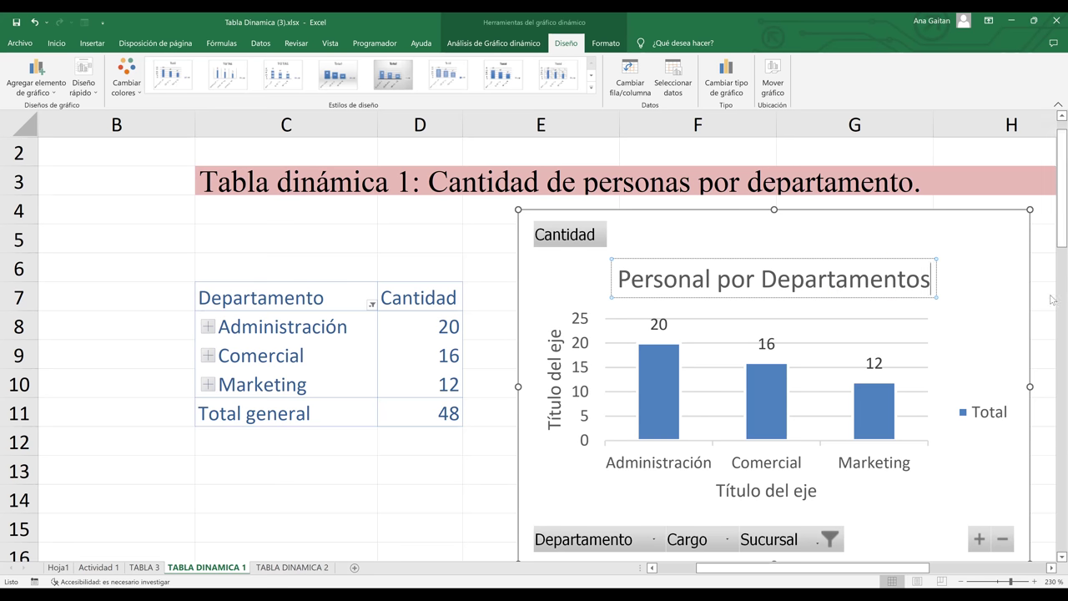
key("Escape")
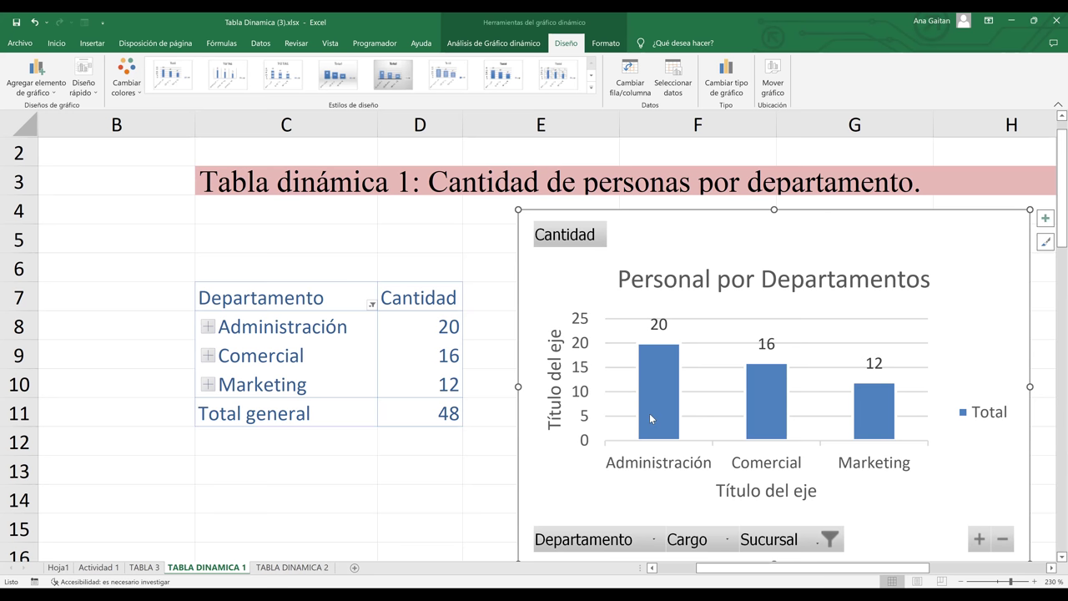
Step: Clear the placeholder text of the chart's vertical axis title and start the new title with "Cantidad de e"
left_click(554, 406)
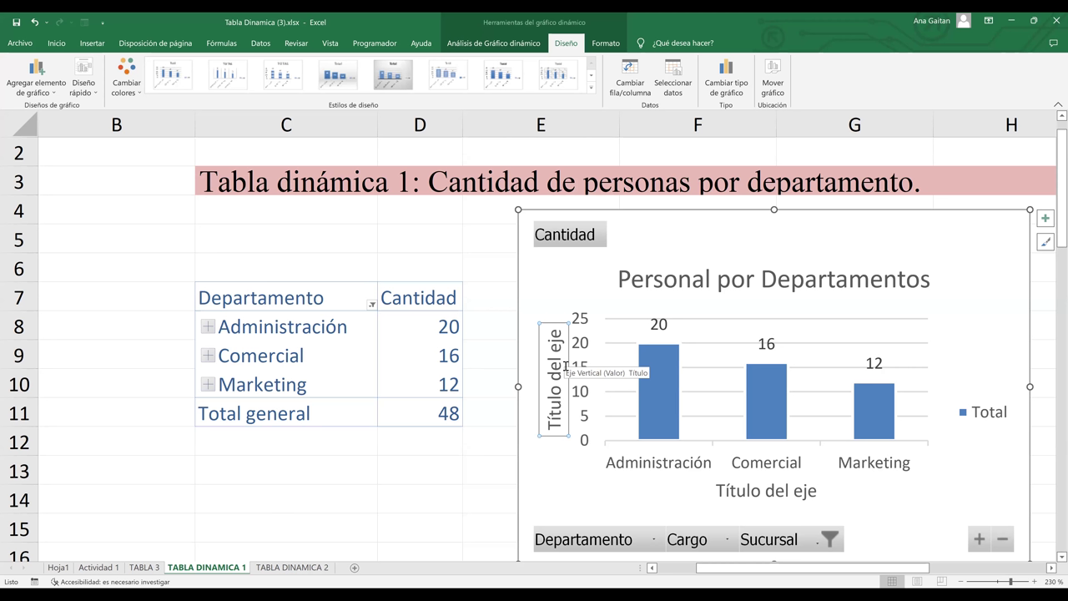
left_click(545, 386)
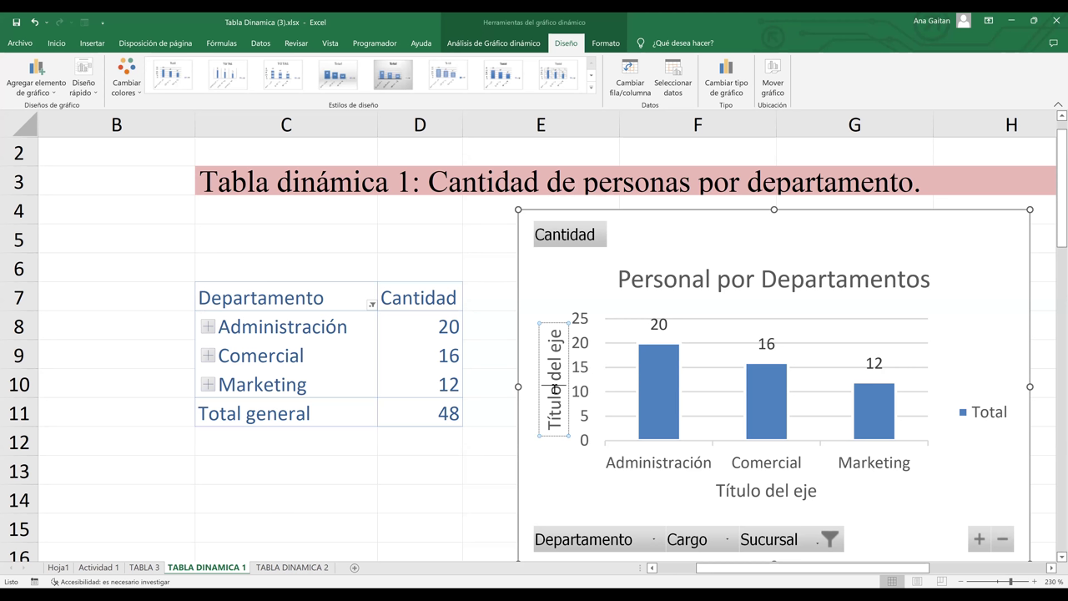
key("BackSpace")
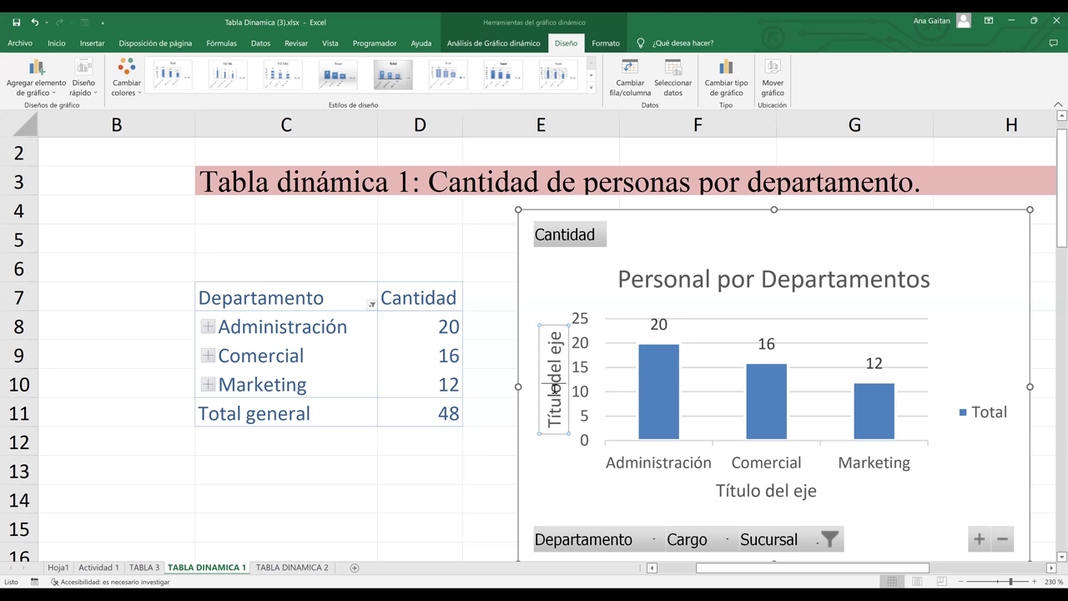
key("Delete")
key("Delete")
key("Delete")
key("BackSpace")
key("BackSpace")
key("BackSpace")
key("BackSpace")
key("BackSpace")
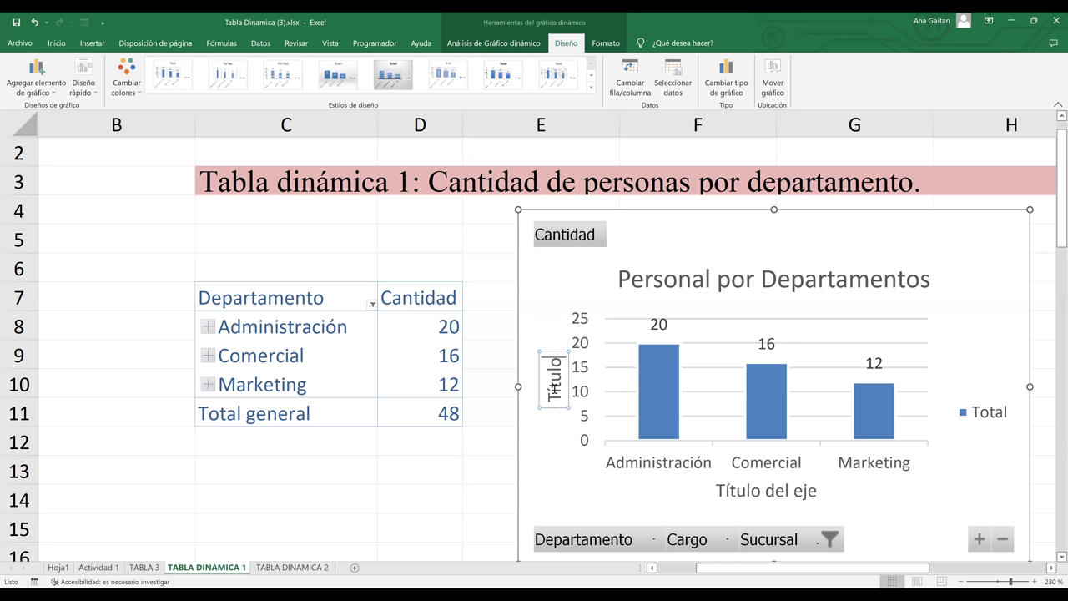
key("Delete")
key("Delete")
key("Delete")
key("Delete")
key("Delete")
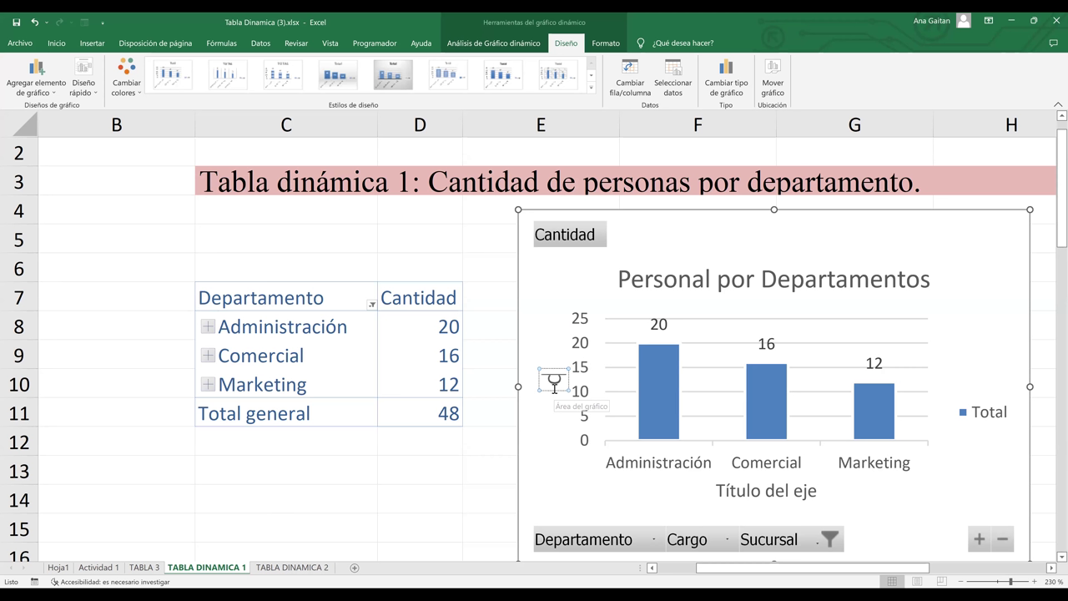
type("Cantidad de e")
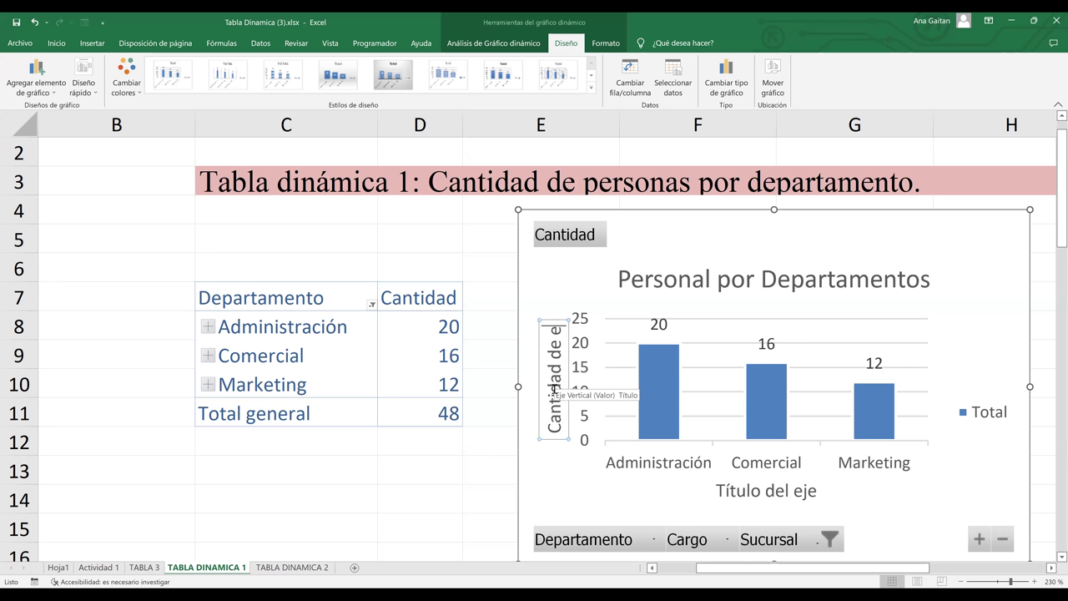
Step: Title the chart's vertical axis "Cantidad de empleados" and its horizontal axis "Departamentos"
type("mpleados")
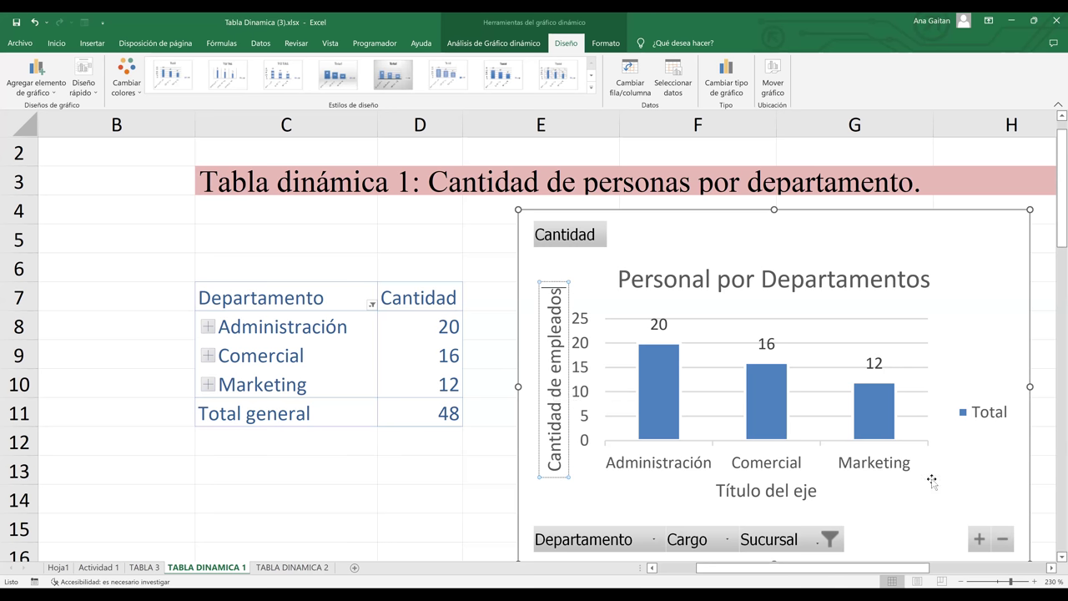
left_click(774, 491)
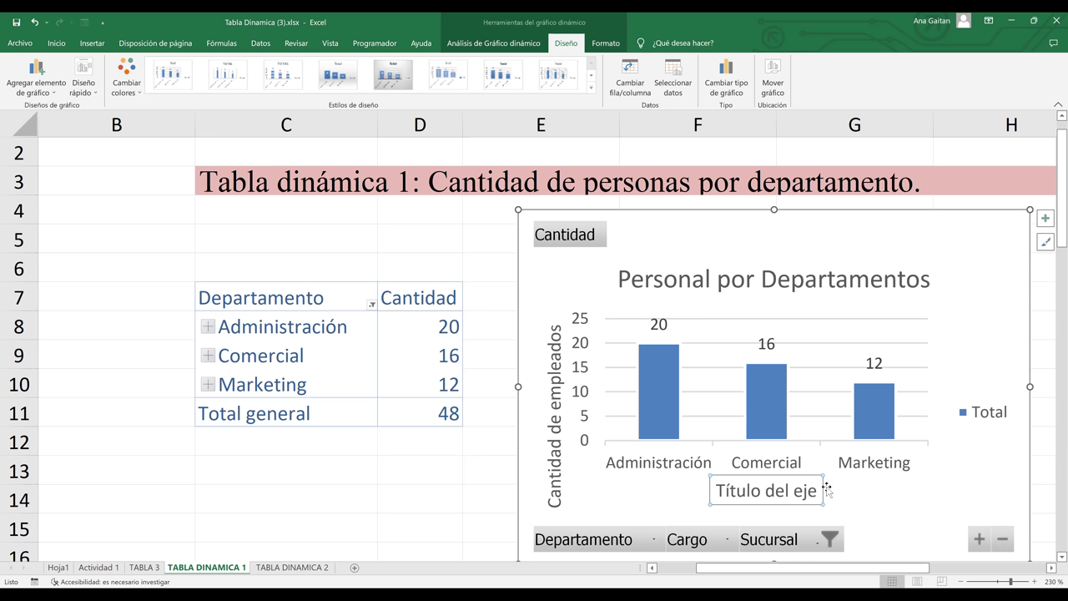
left_click(809, 491)
key("BackSpace")
key("BackSpace")
key("BackSpace")
key("BackSpace")
key("BackSpace")
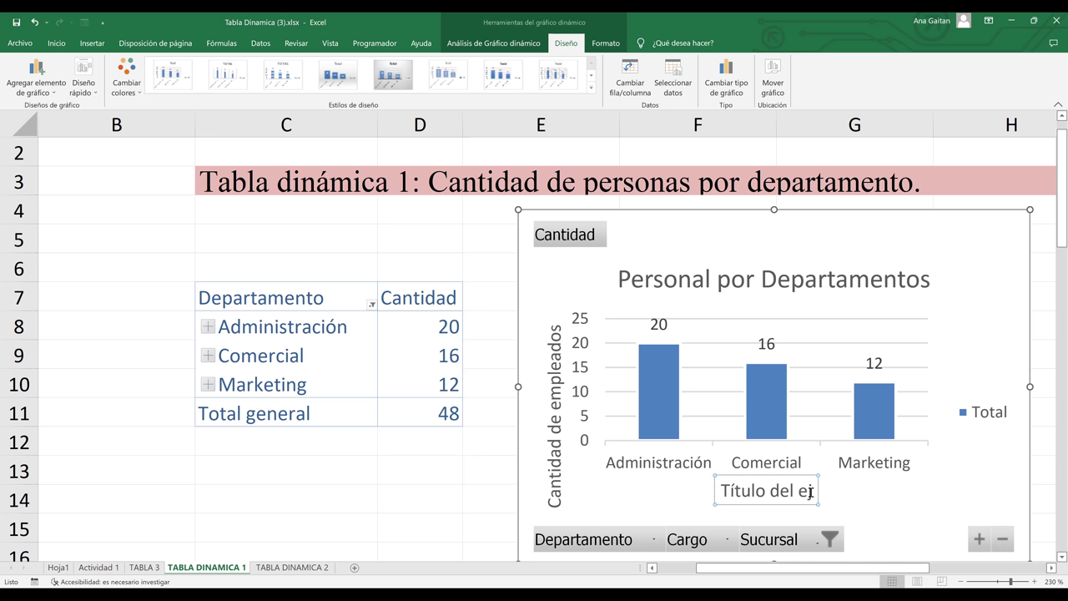
key("BackSpace")
key("BackSpace")
key("BackSpace")
key("BackSpace")
key("BackSpace")
key("BackSpace")
key("BackSpace")
key("BackSpace")
key("BackSpace")
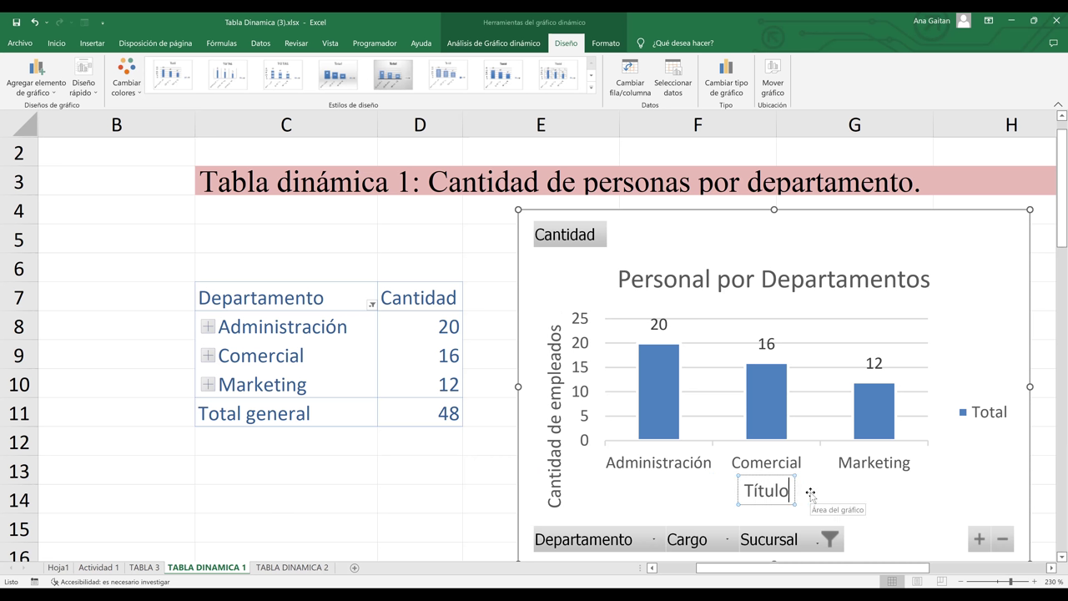
type("D")
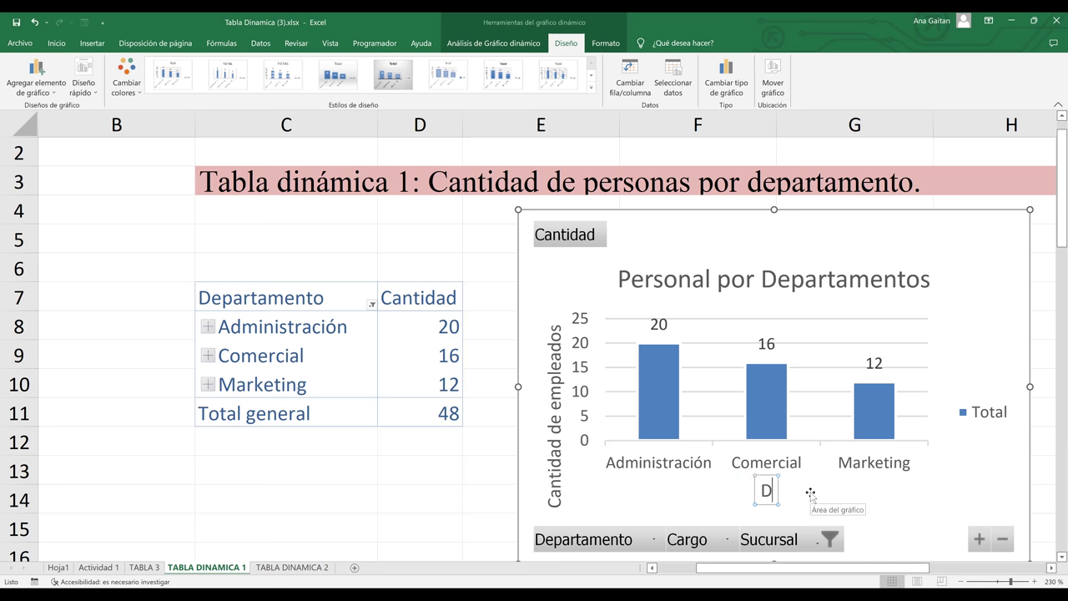
type("epartamentos")
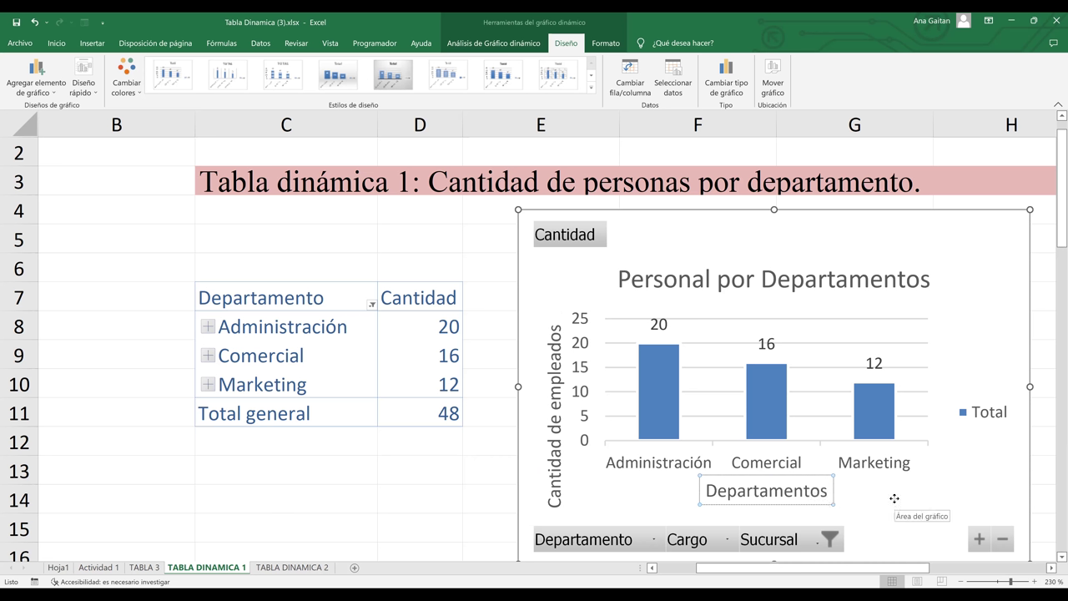
left_click(894, 501)
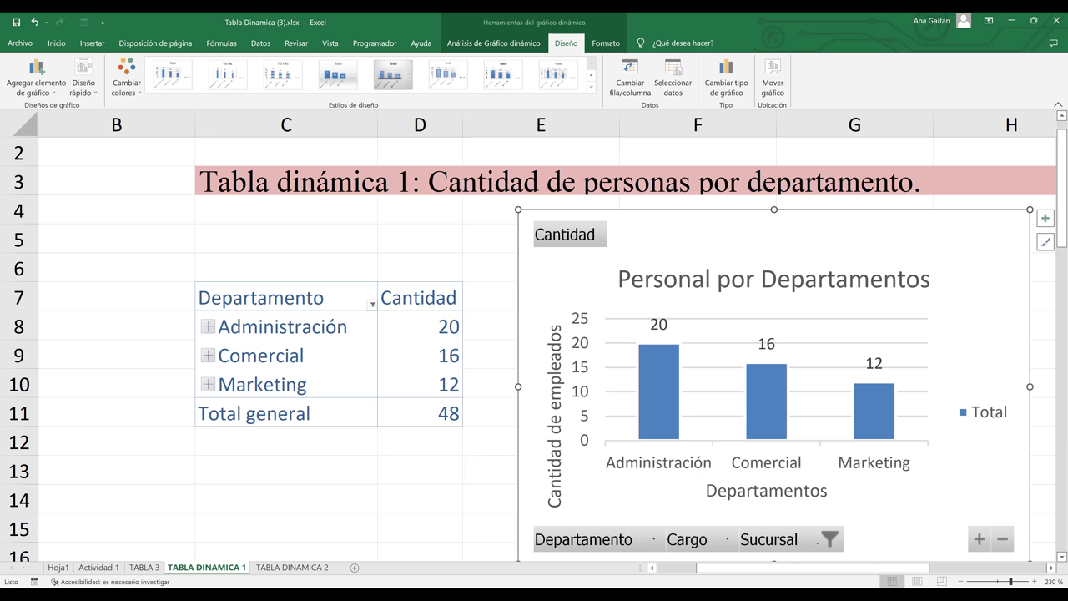
Step: Move the chart away from the pivot table to start at about cell F5 and enlarge it to reach about J19
scroll(1049, 570, "down", 7)
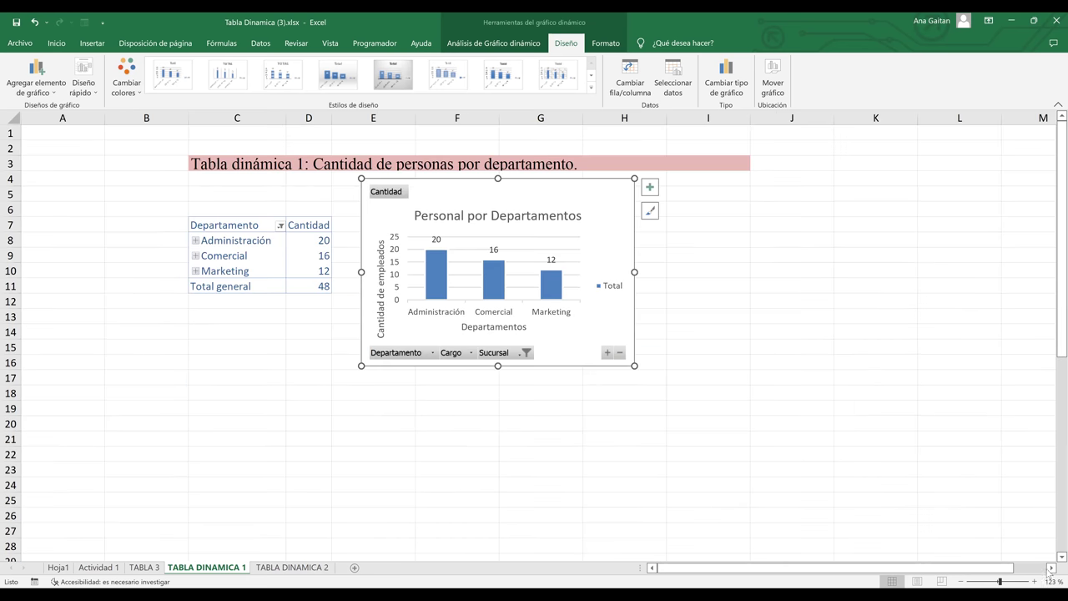
left_click(1051, 567)
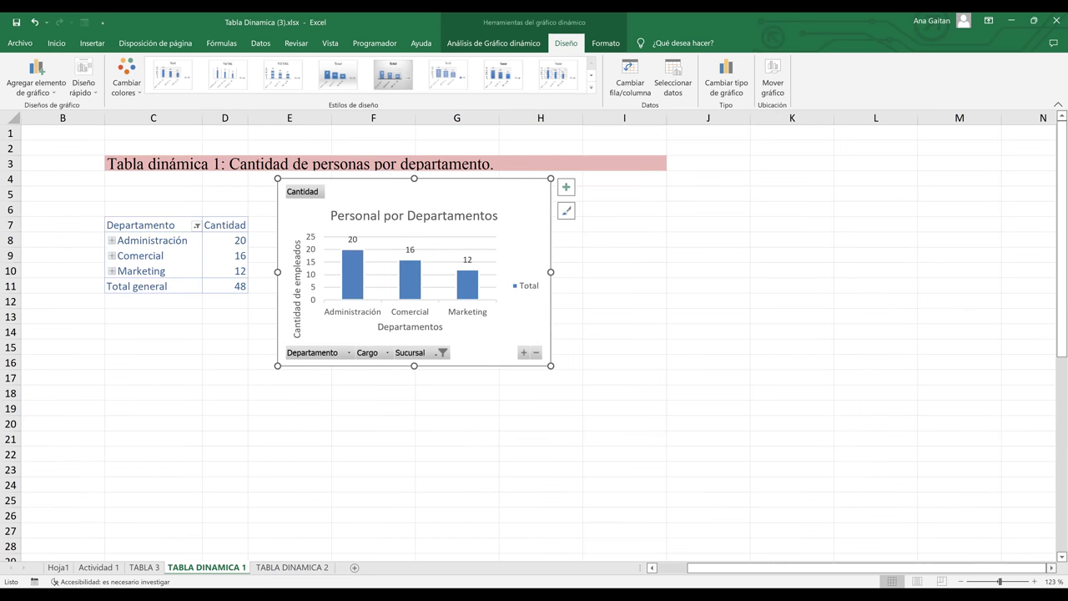
left_click(1035, 582)
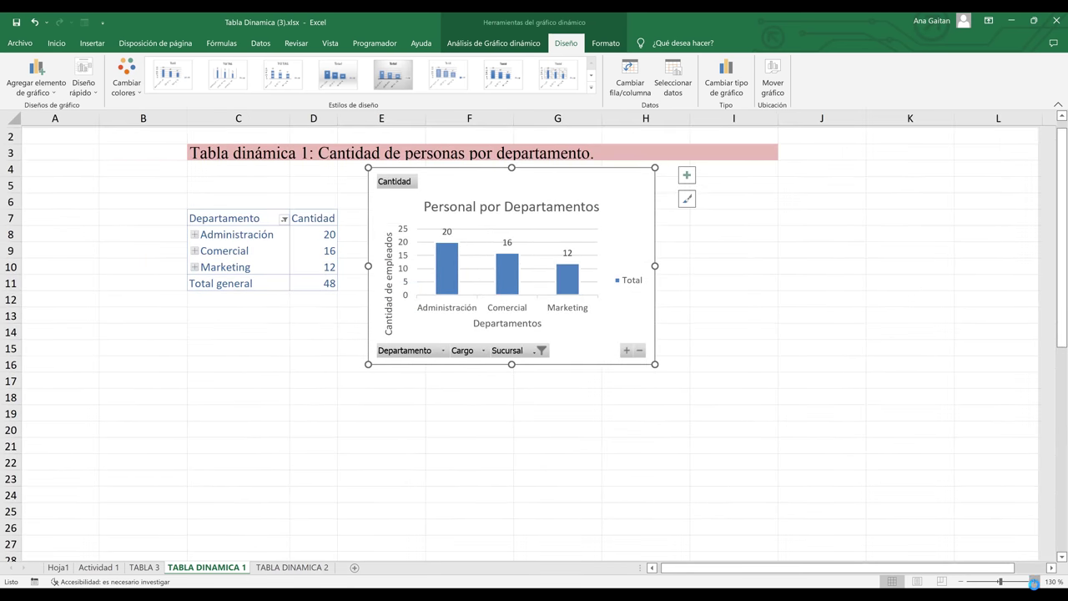
left_click(724, 311)
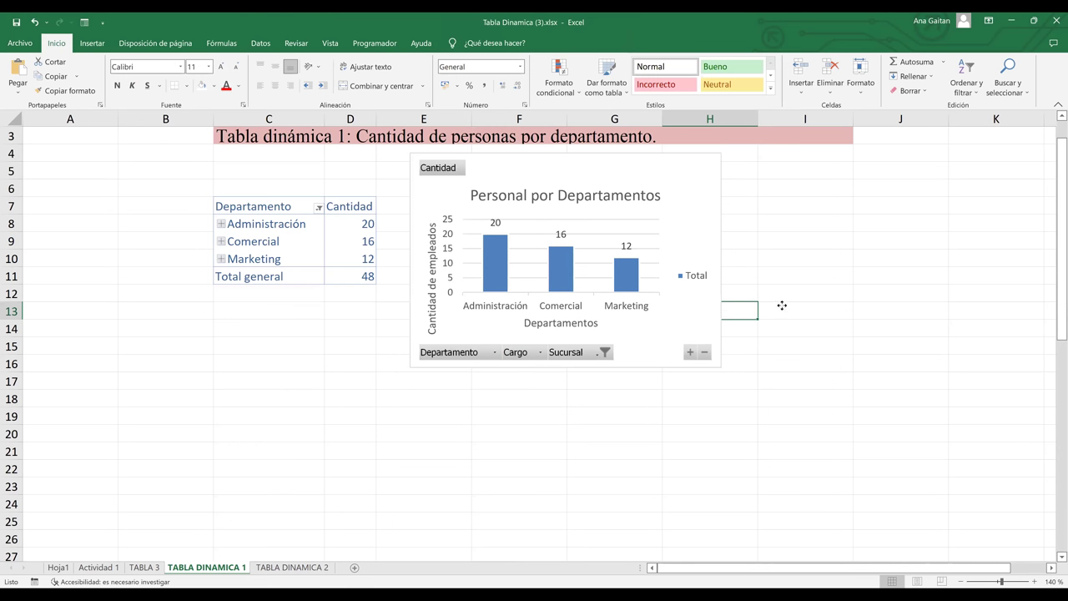
left_click_drag(720, 302, 780, 321)
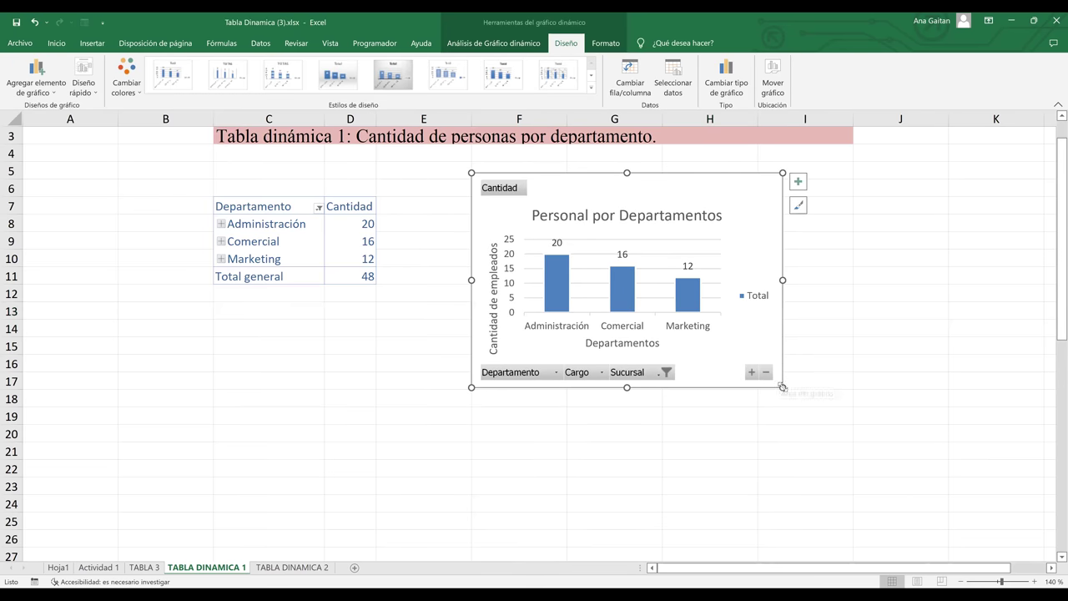
left_click_drag(782, 387, 876, 420)
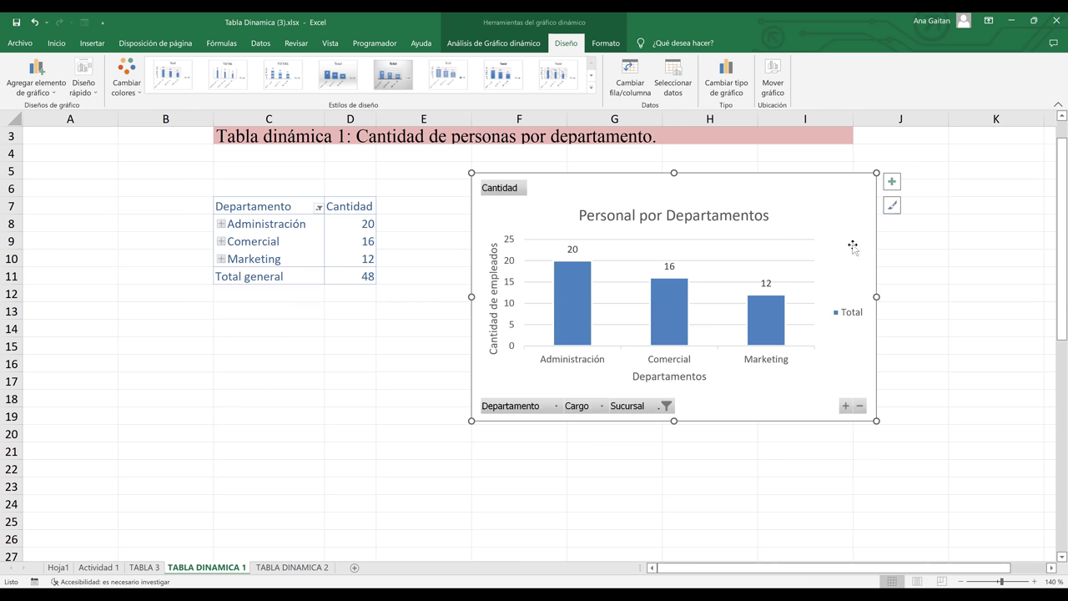
left_click(840, 313)
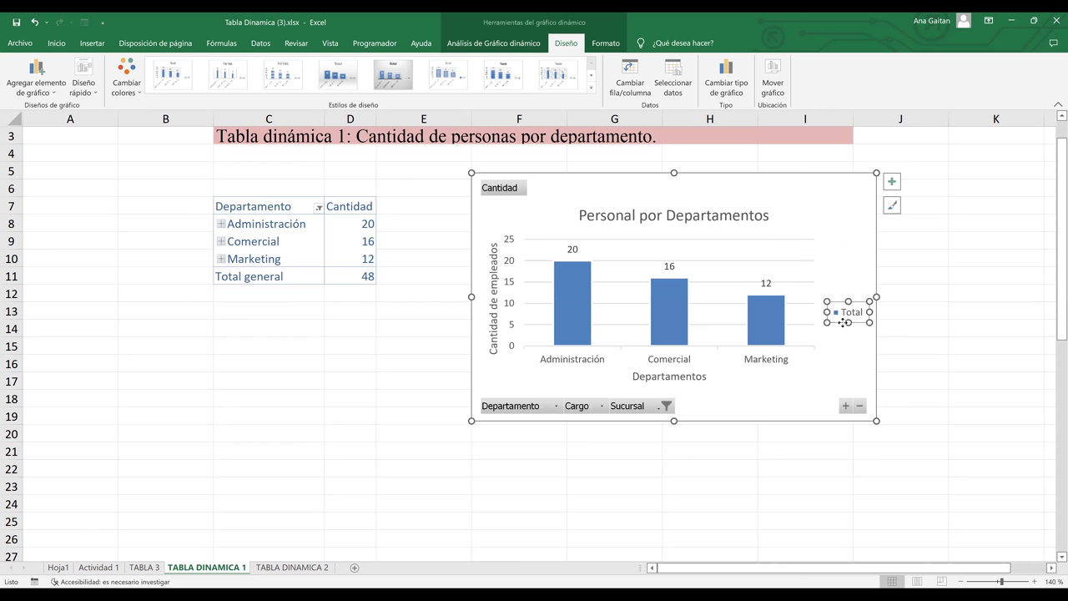
left_click(585, 360)
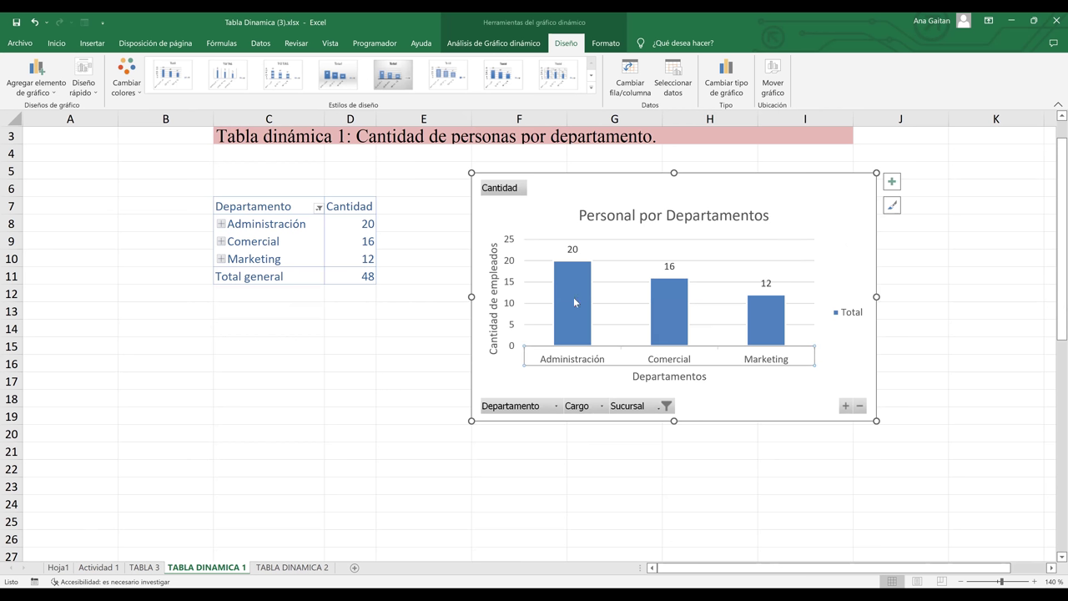
left_click(673, 324)
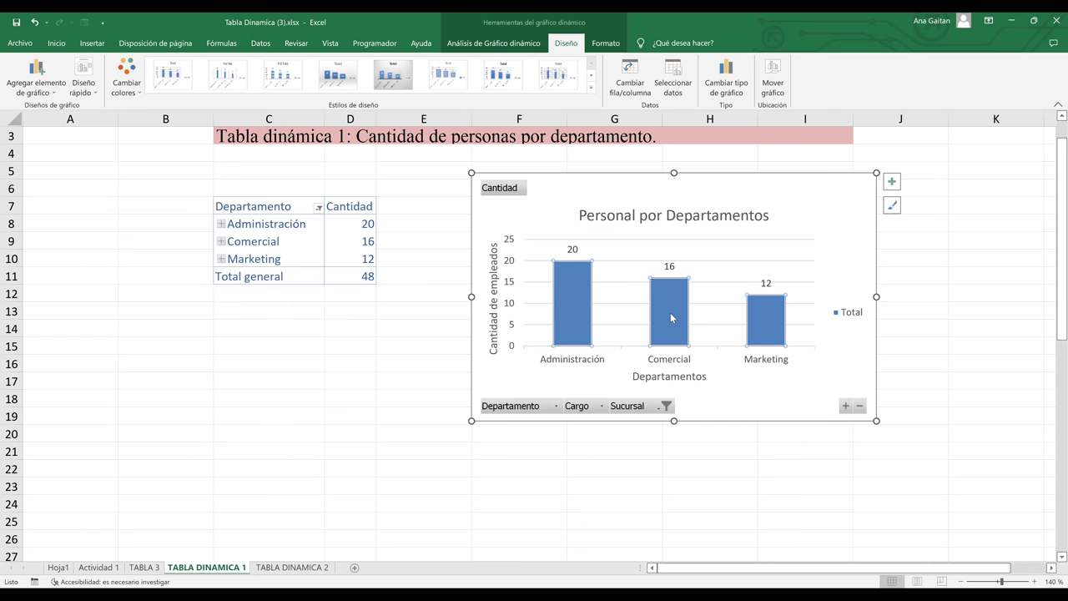
left_click(756, 315)
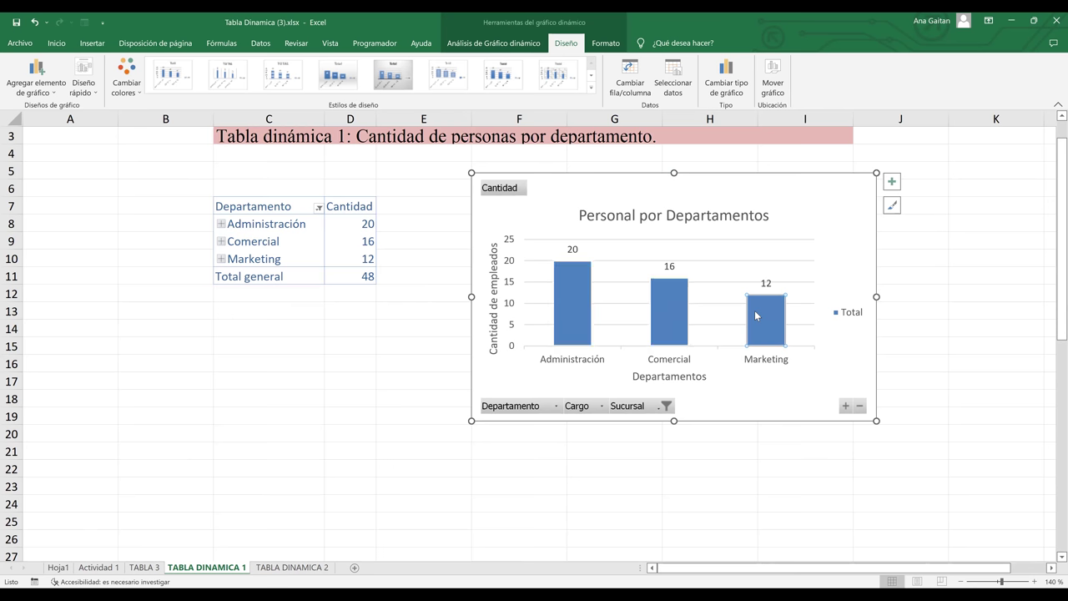
Step: Switch the data labels of the Personal por Departamentos chart off and on again
left_click(886, 187)
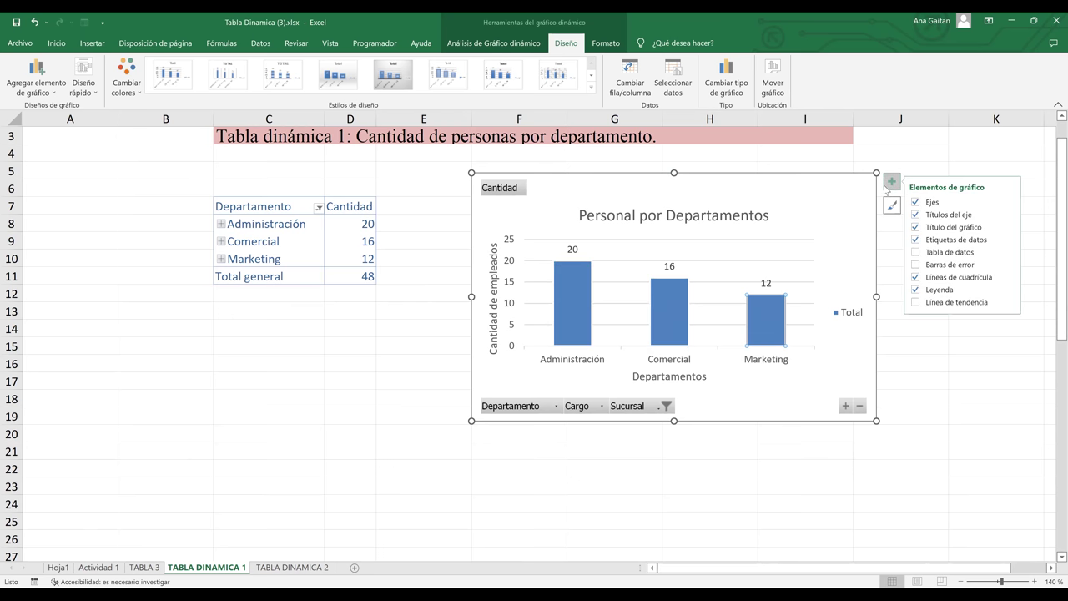
left_click(917, 240)
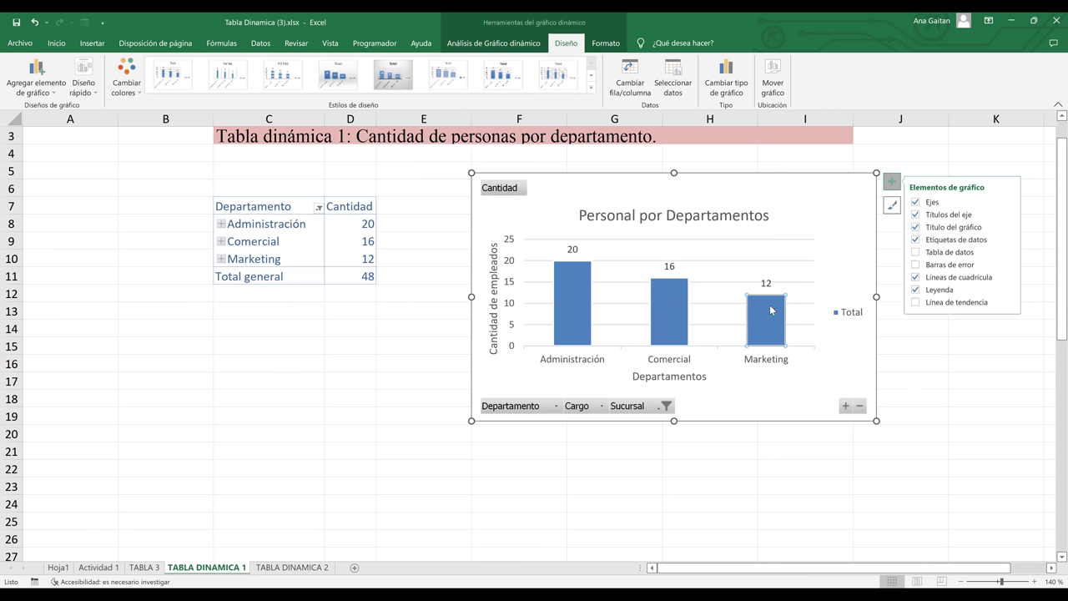
mouse_move(770, 311)
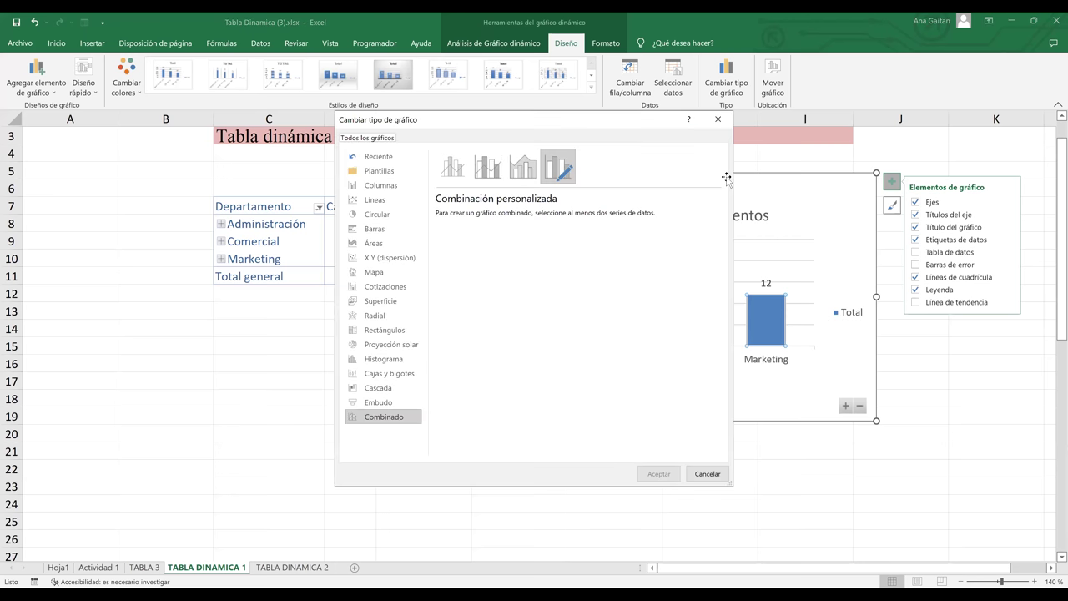
key("Escape")
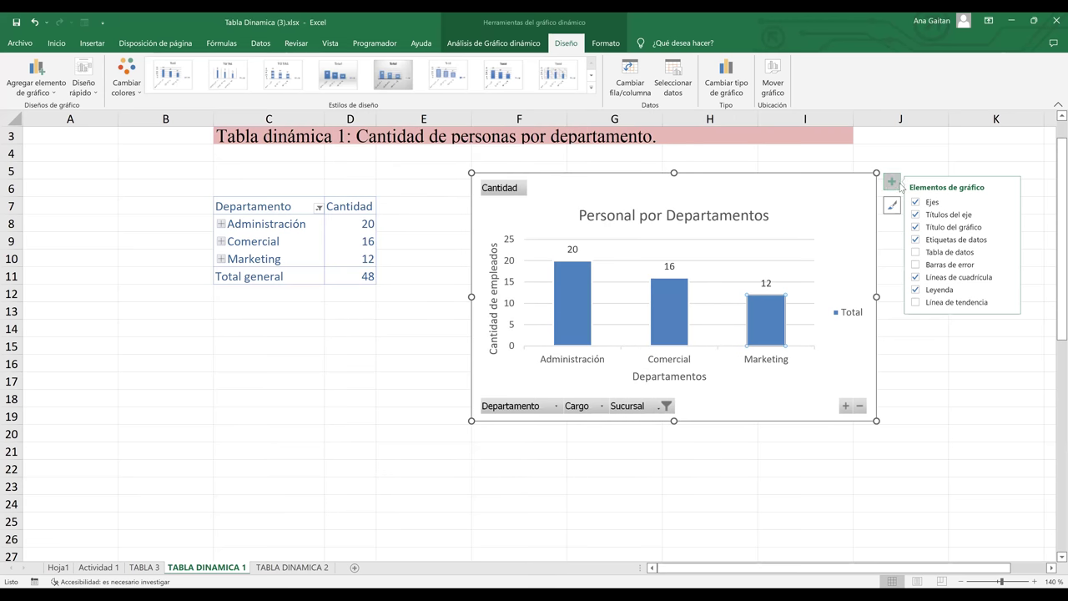
left_click(915, 240)
left_click(916, 239)
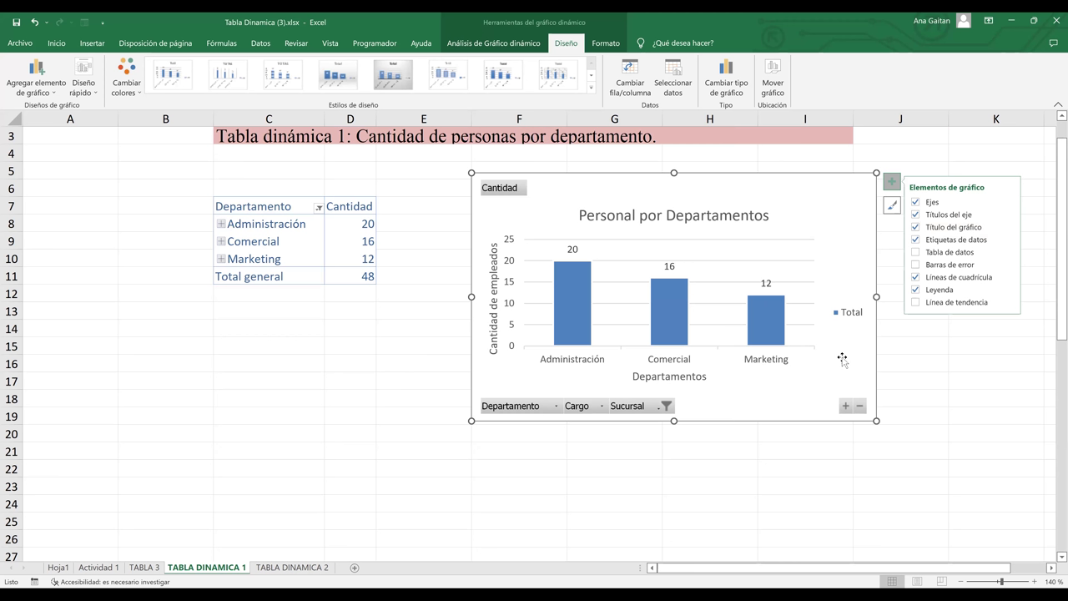
left_click(916, 241)
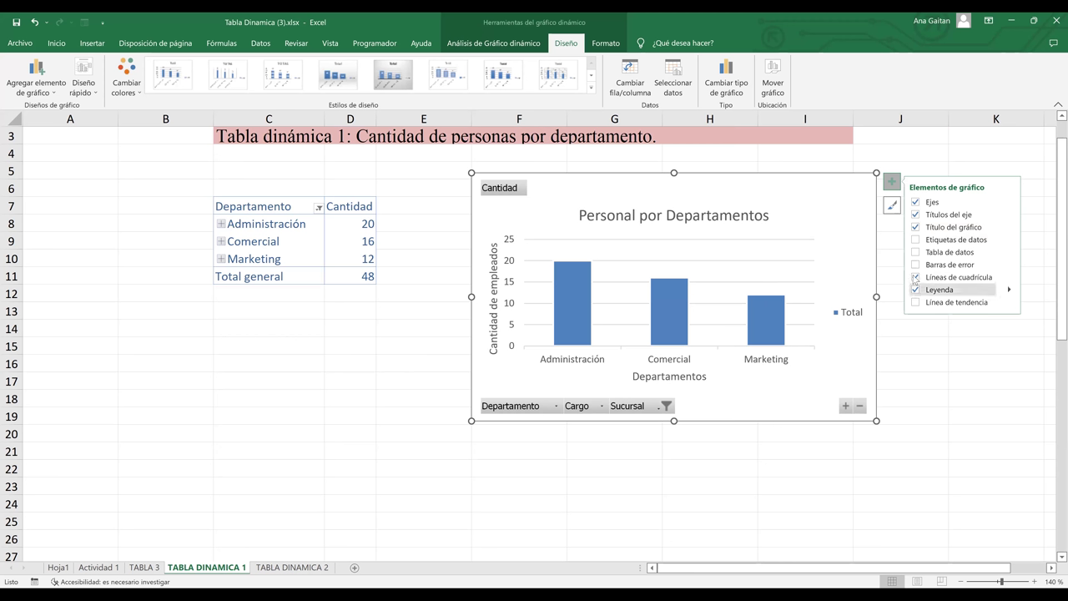
left_click(916, 240)
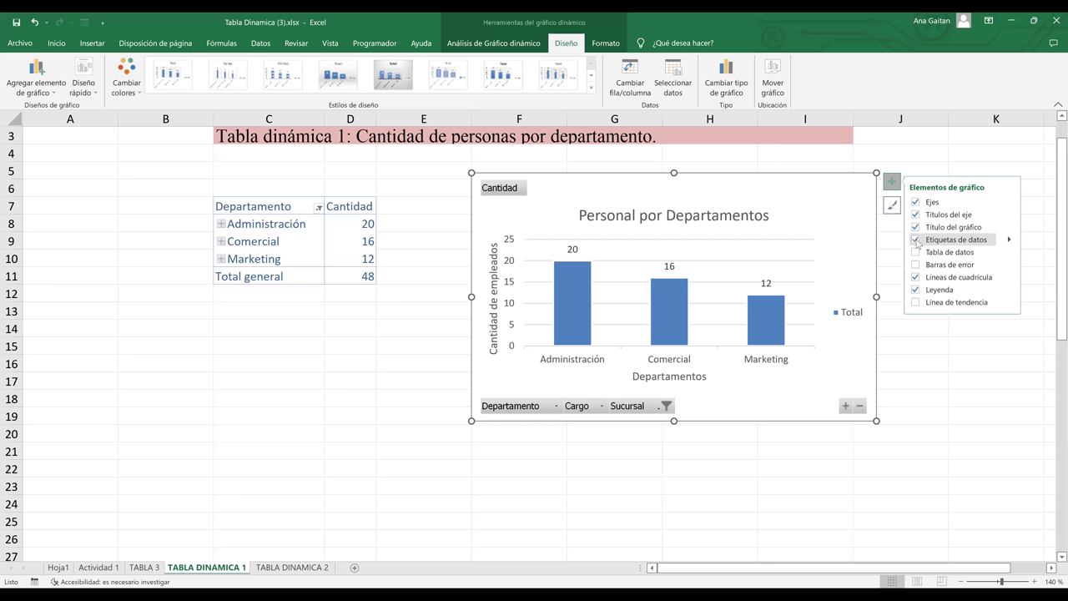
left_click(916, 239)
left_click(916, 252)
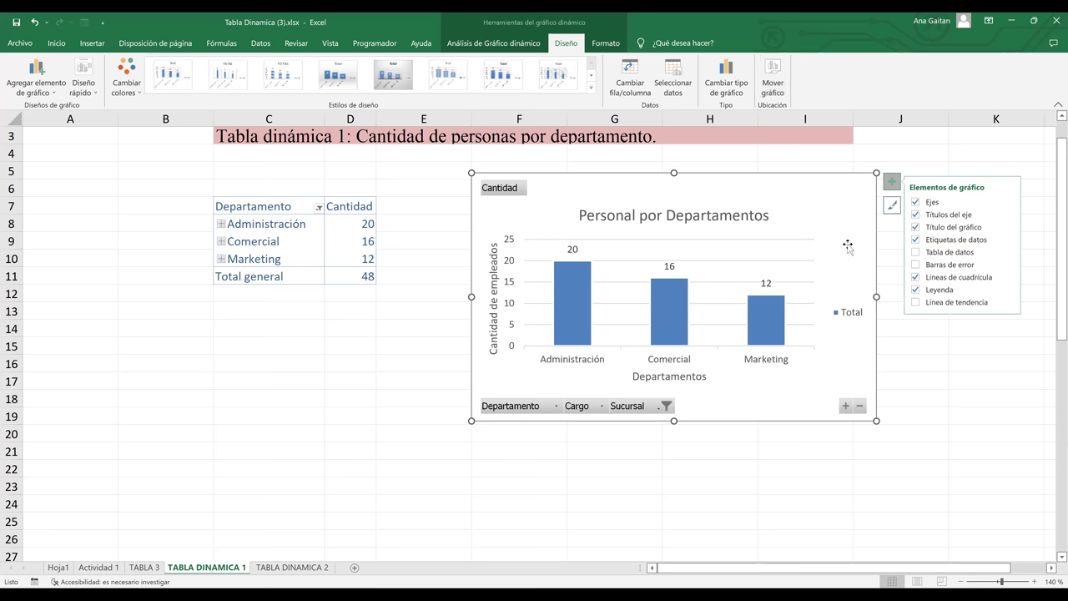
Step: Move the pivot chart to a new sheet of its own named "Personal por depto"
left_click(775, 95)
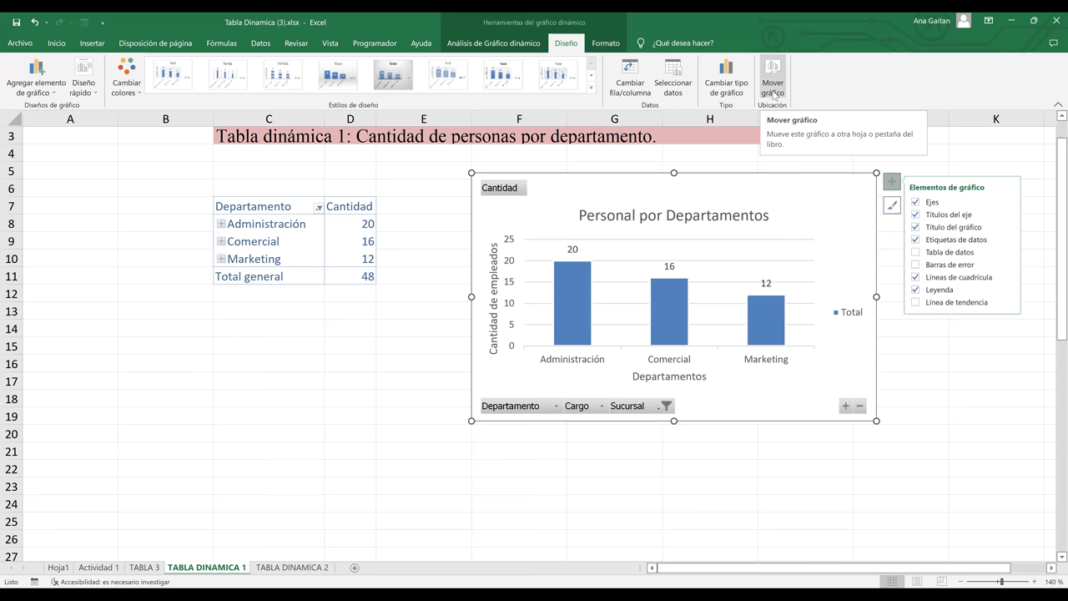
left_click(773, 95)
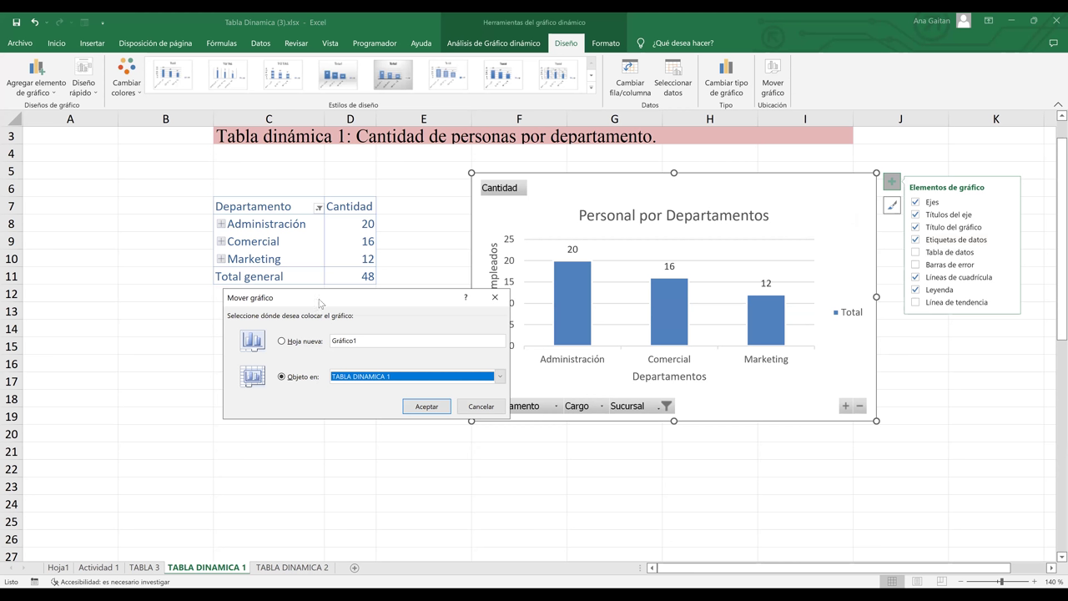
left_click_drag(318, 303, 229, 334)
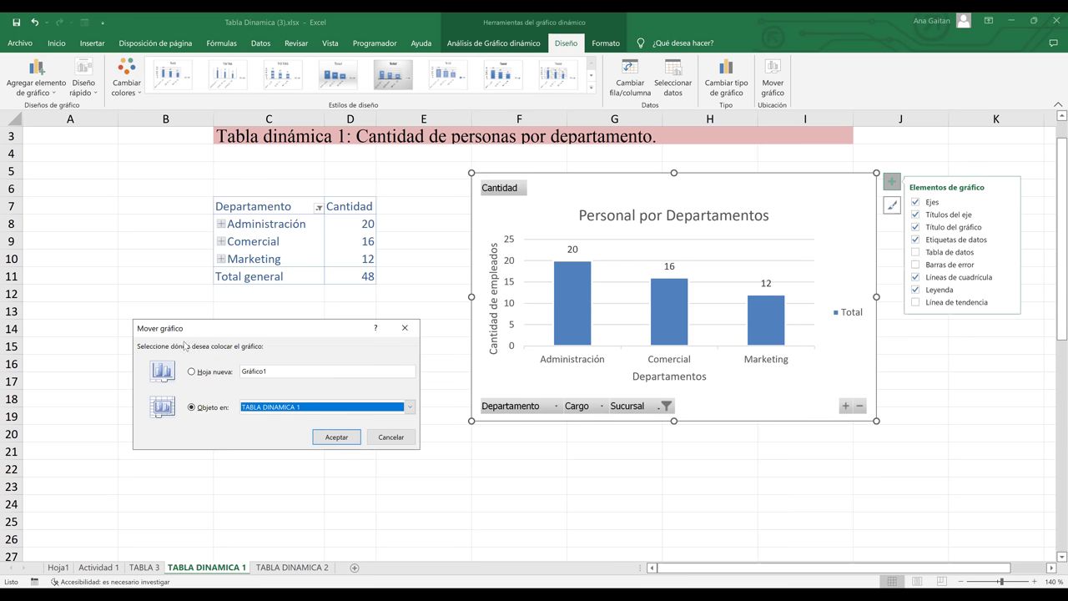
left_click(218, 373)
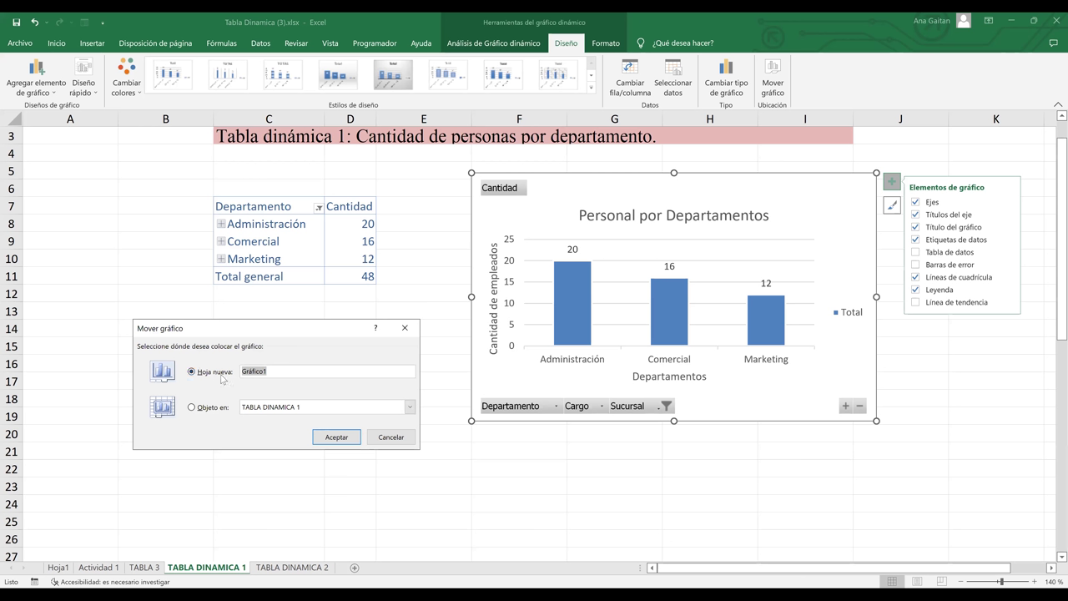
left_click(283, 371)
key("BackSpace")
key("BackSpace")
key("BackSpace")
key("BackSpace")
key("BackSpace")
key("BackSpace")
key("BackSpace")
type("Per")
type("sonal por depto")
left_click(328, 437)
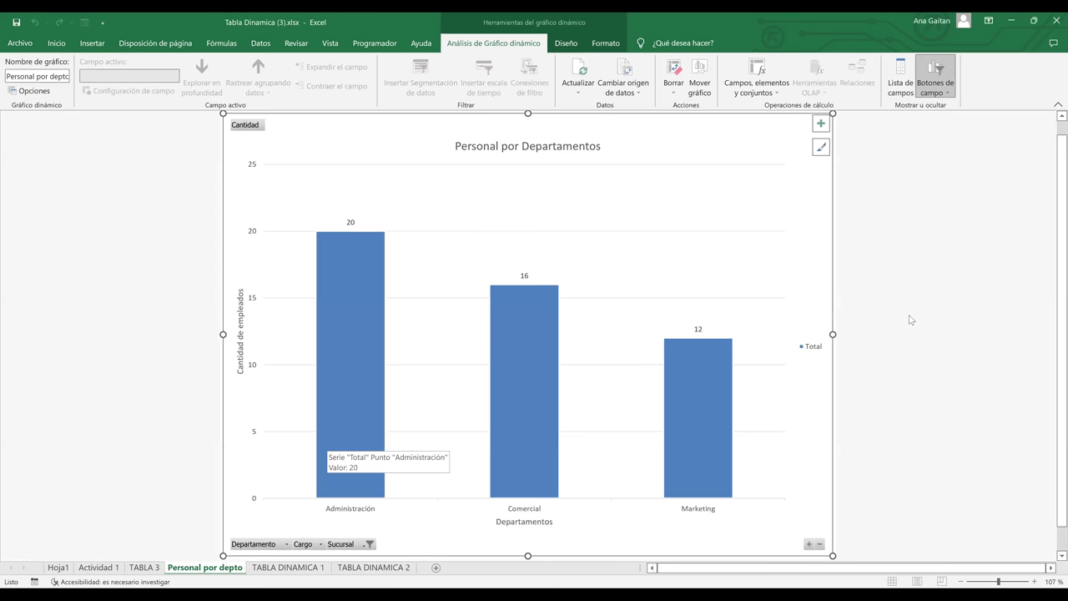
Step: Open the list of chart elements for the chart on the Personal por depto sheet
left_click(1052, 255)
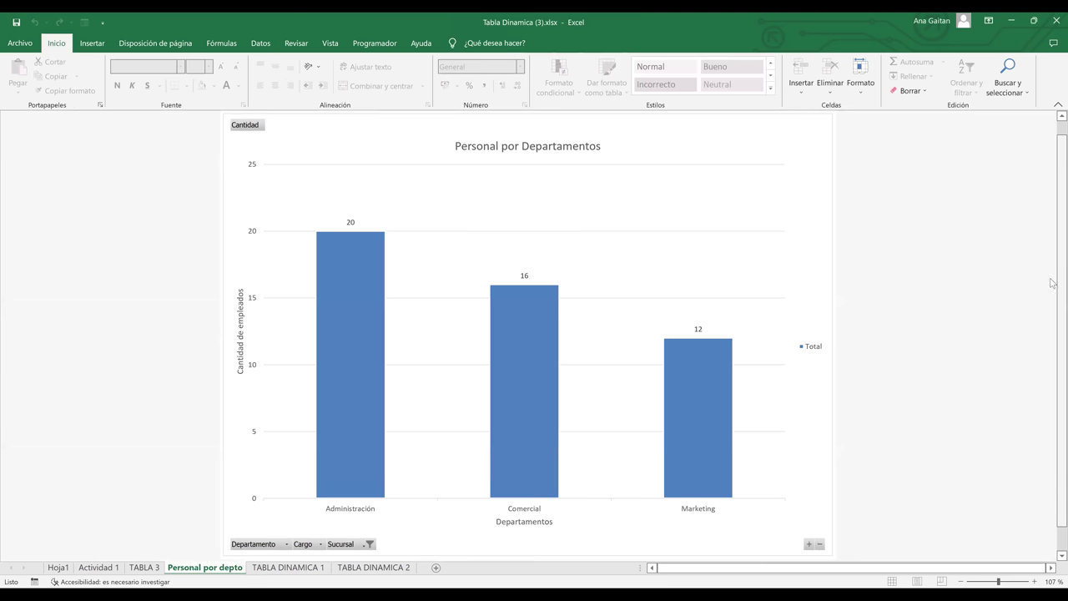
scroll(1052, 284, "down", 1)
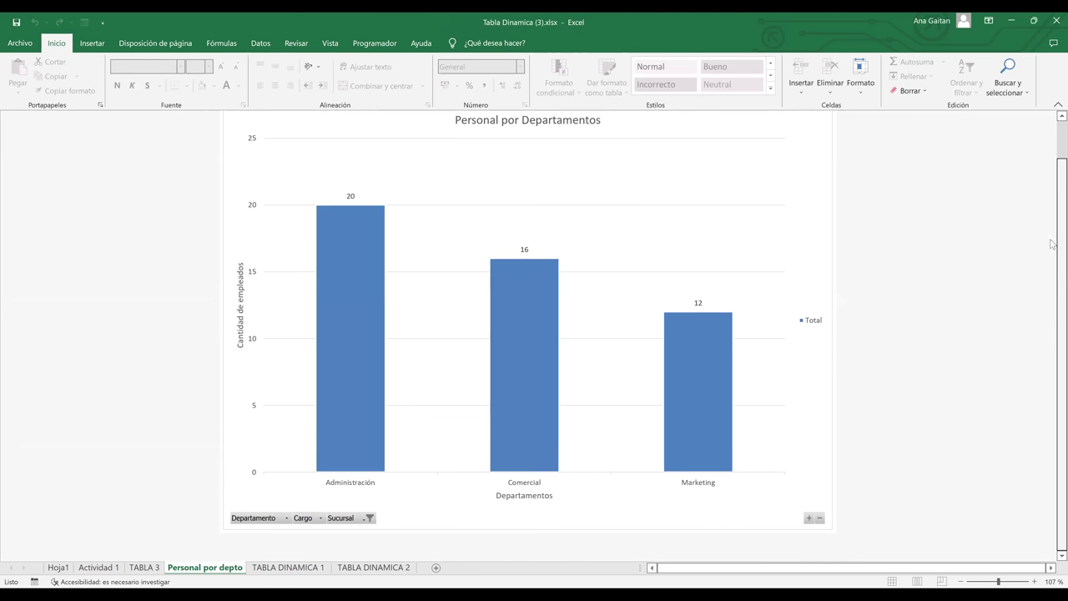
scroll(1052, 242, "up", 2)
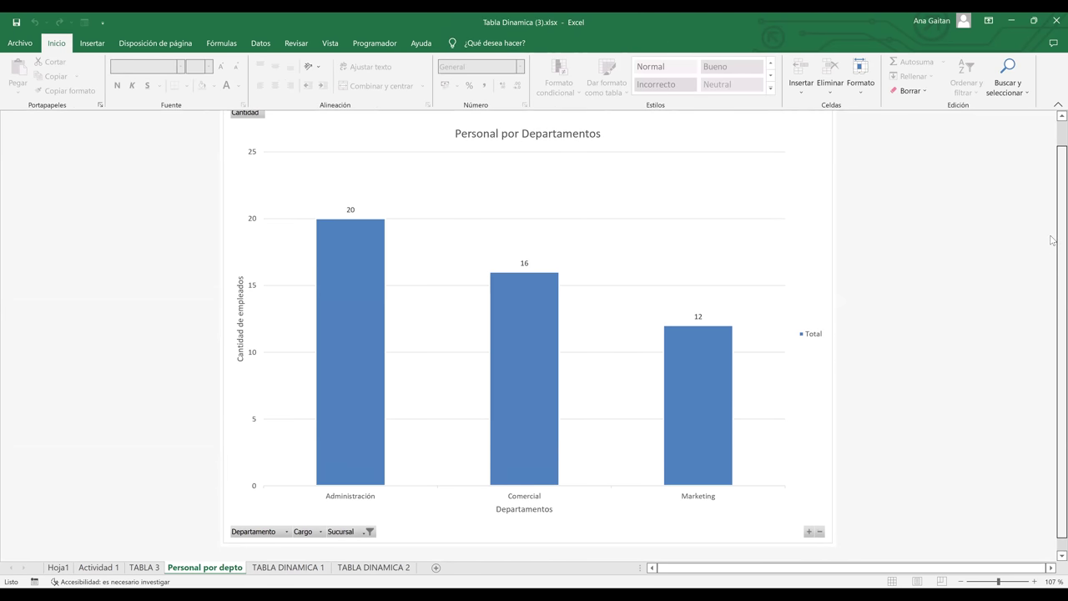
left_click(760, 258)
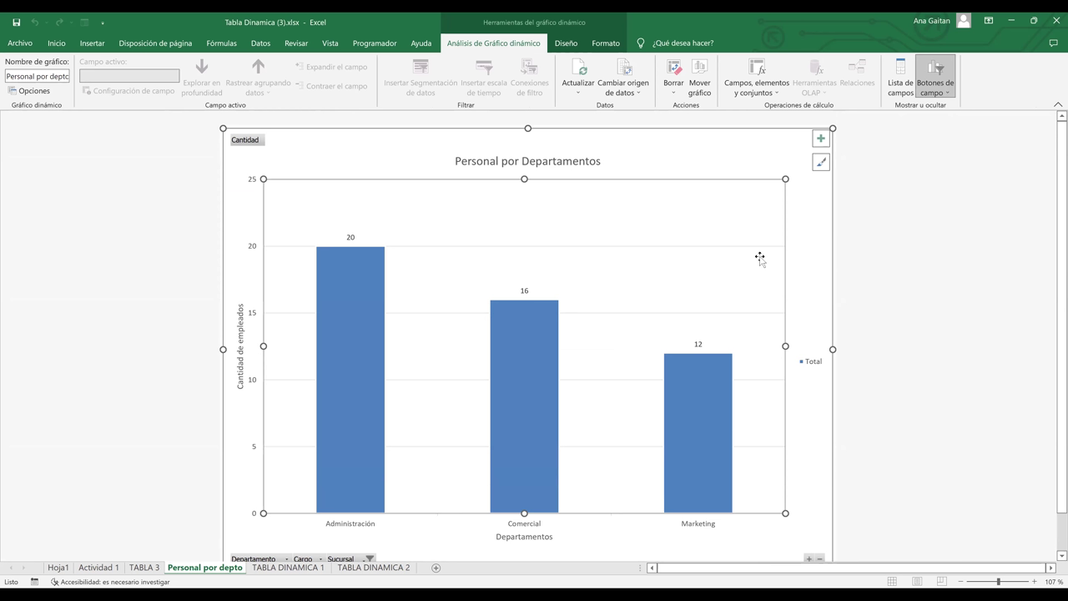
left_click(821, 141)
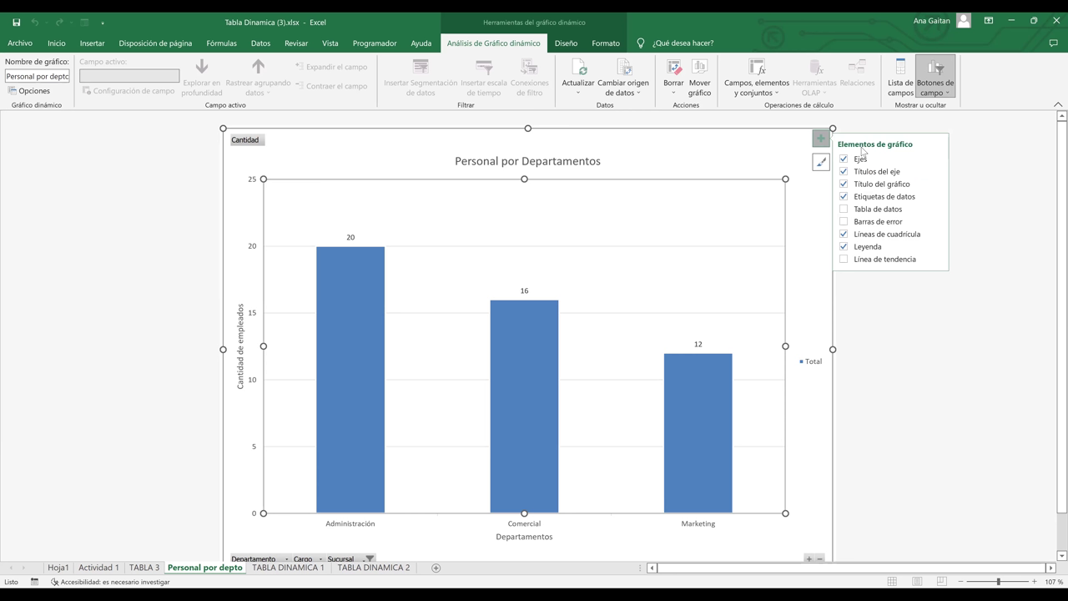
Step: Add a data table beneath the Personal por Departamentos chart and check it against the data labels
left_click(843, 209)
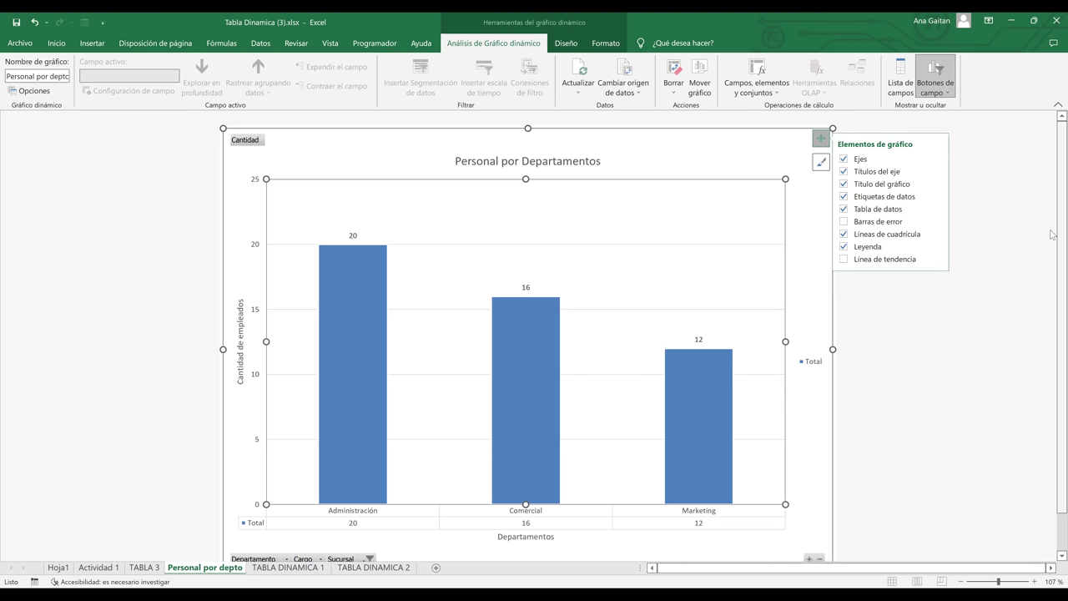
scroll(1052, 275, "down", 1)
scroll(1052, 283, "down", 1)
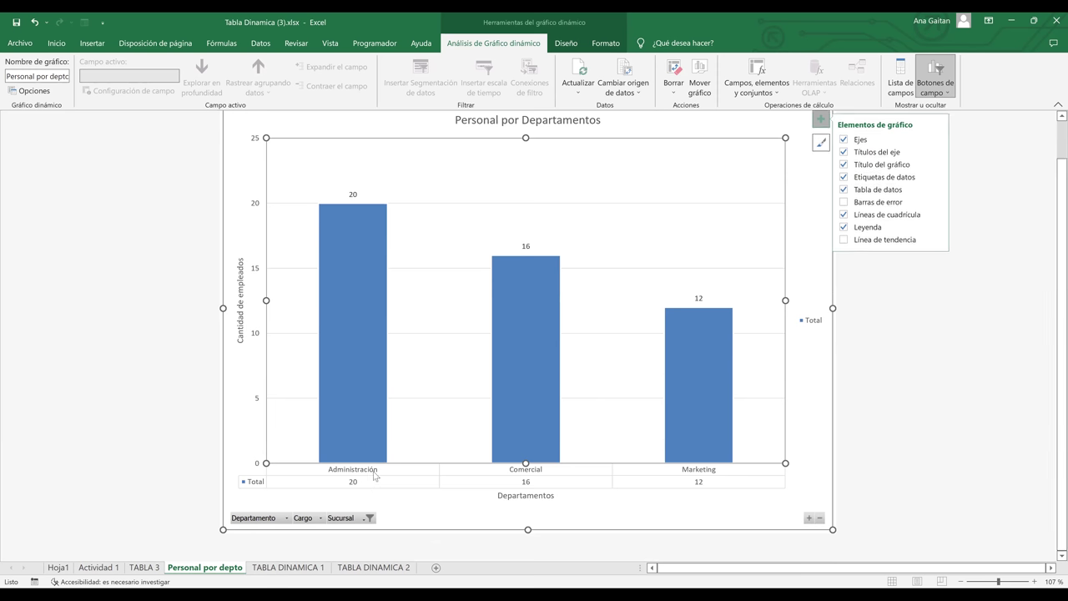
left_click(374, 475)
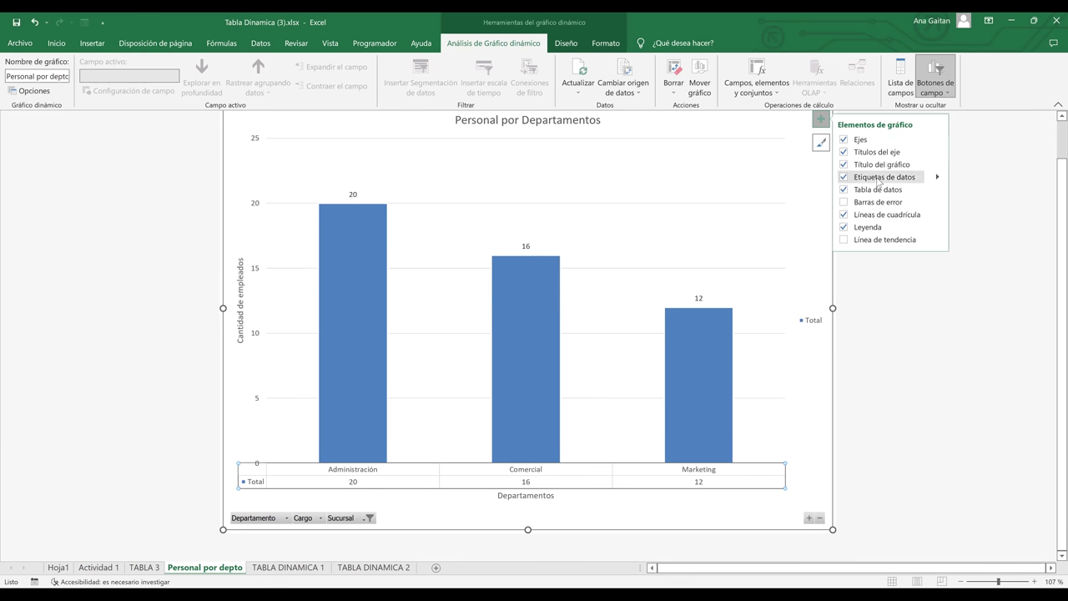
left_click(697, 298)
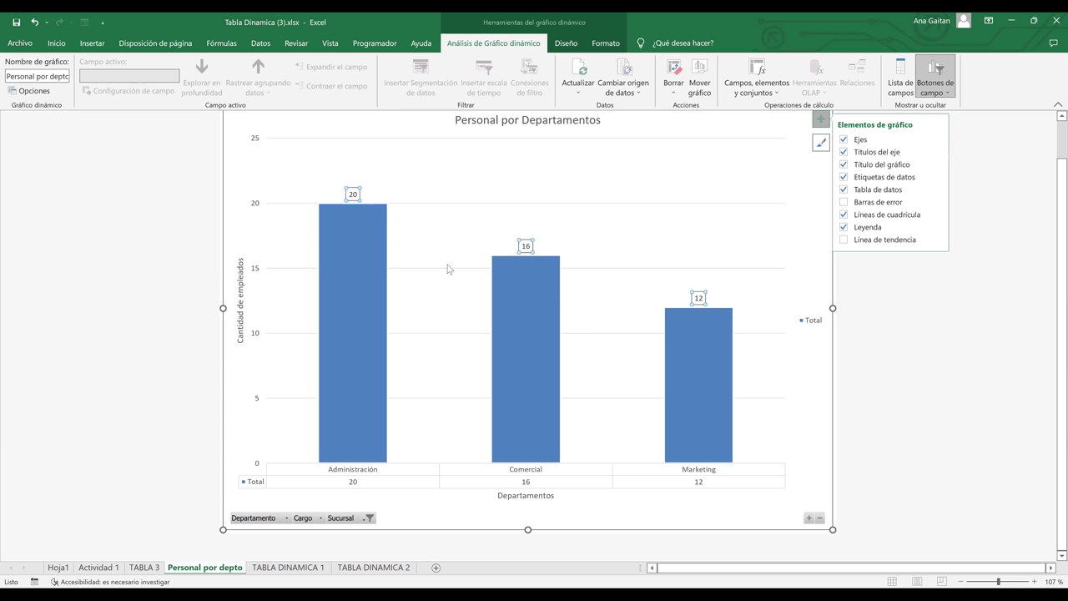
left_click(872, 343)
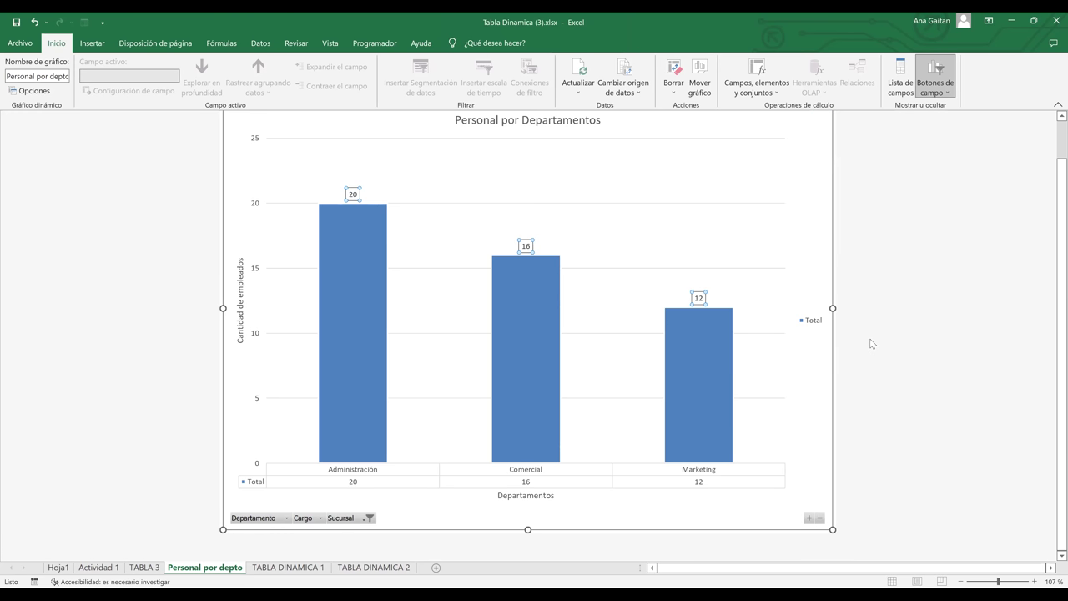
left_click(565, 346)
left_click(843, 373)
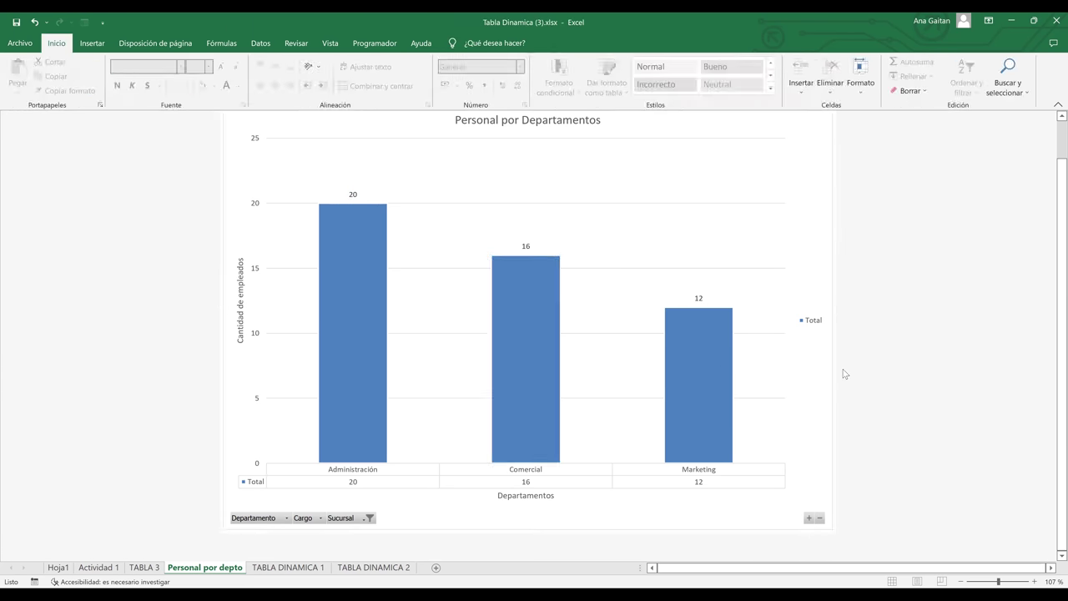
Step: Remove the data table from the Personal por Departamentos chart
left_click(342, 481)
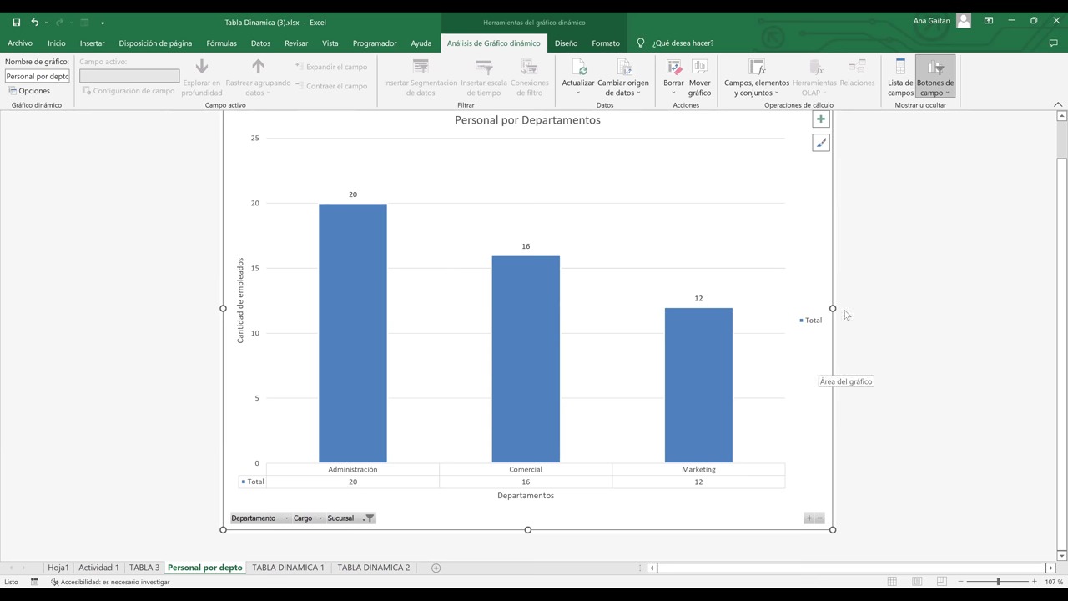
left_click(819, 121)
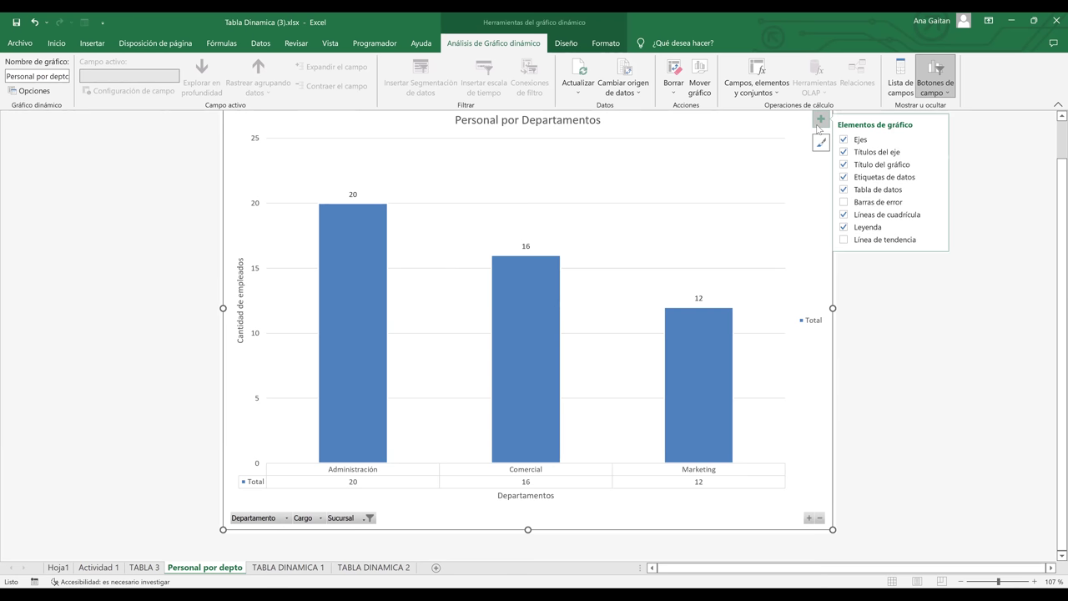
left_click(842, 190)
left_click(914, 297)
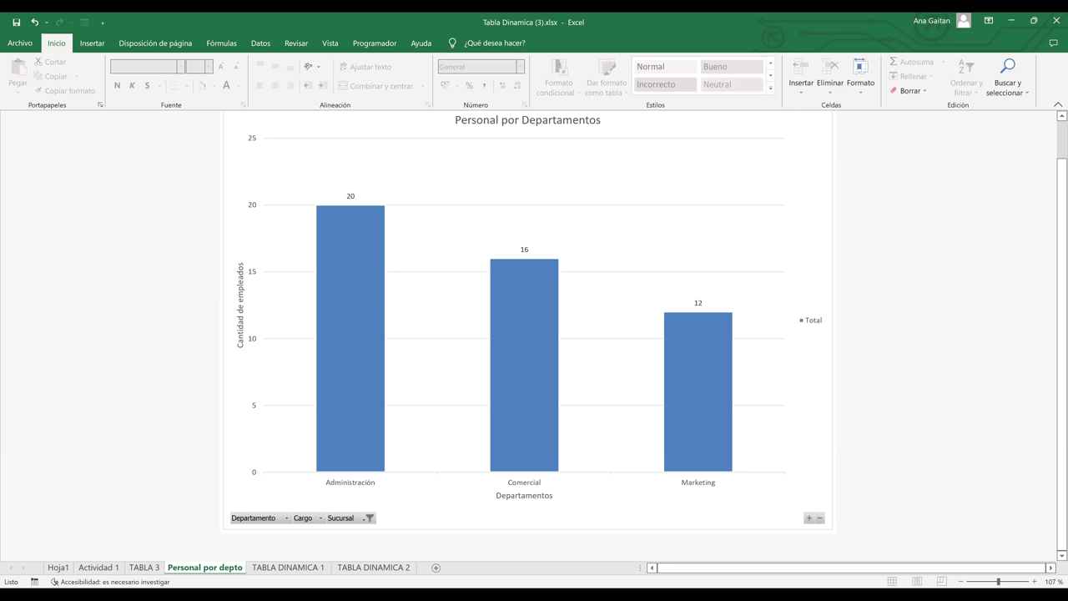
Step: Move the chart from its own sheet into the TABLA DINAMICA 1 worksheet as an embedded object
left_click(288, 567)
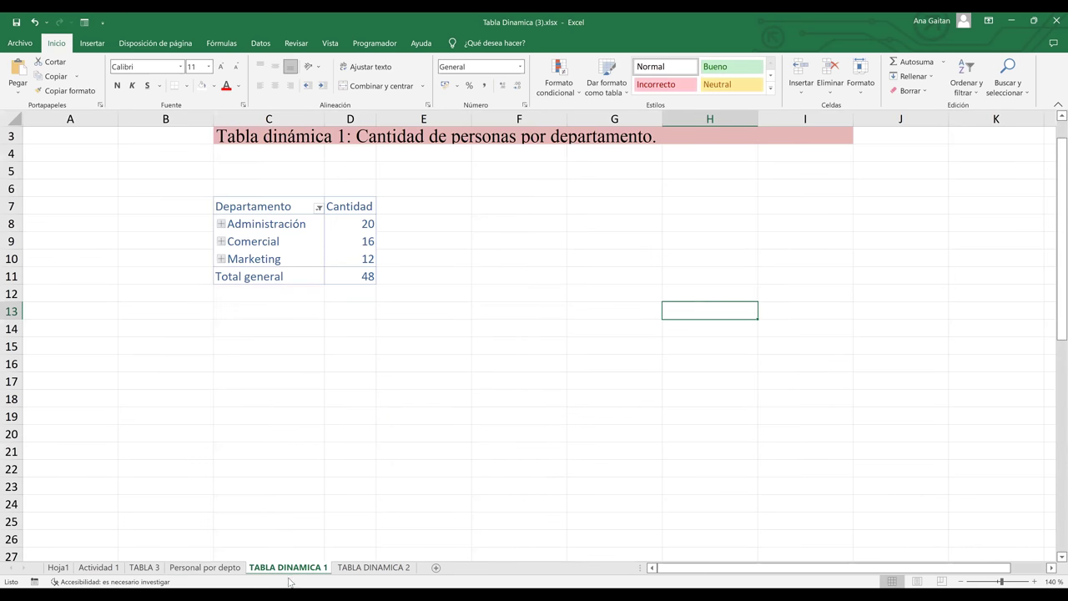
left_click(203, 567)
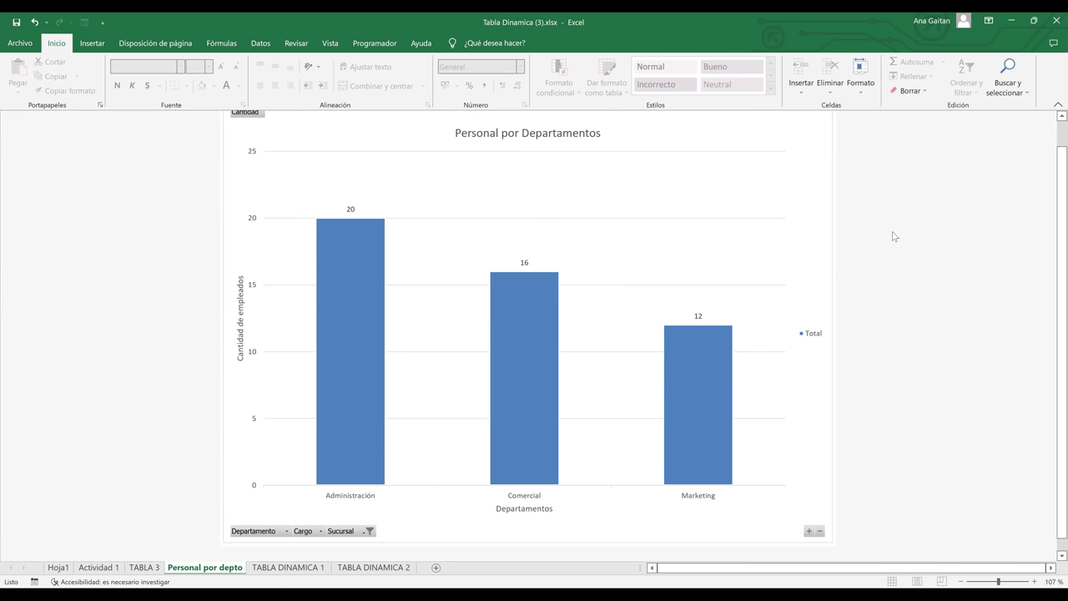
left_click(574, 211)
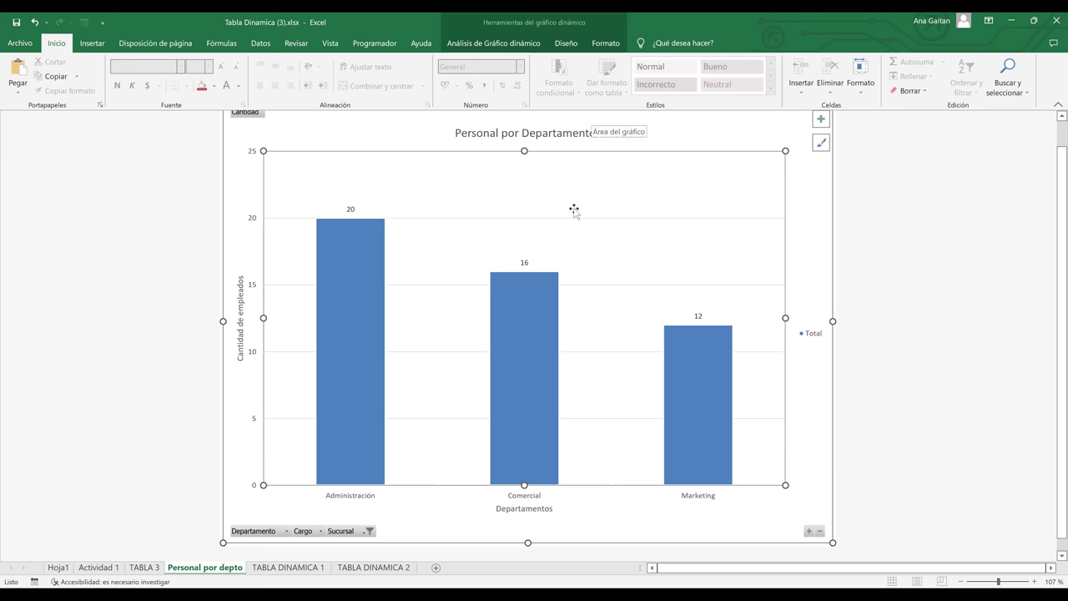
left_click(566, 45)
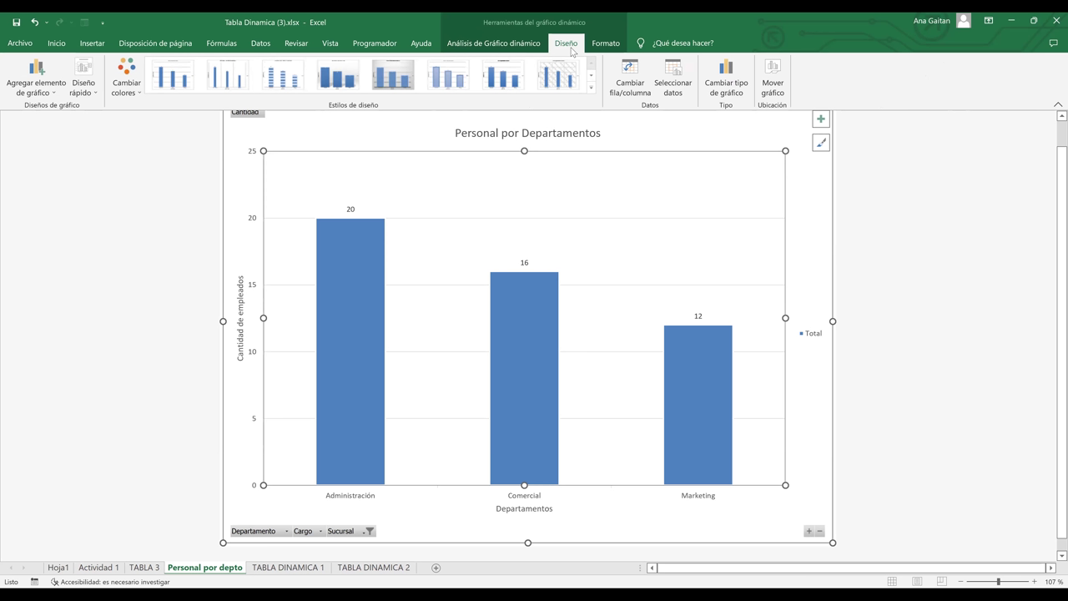
left_click(775, 80)
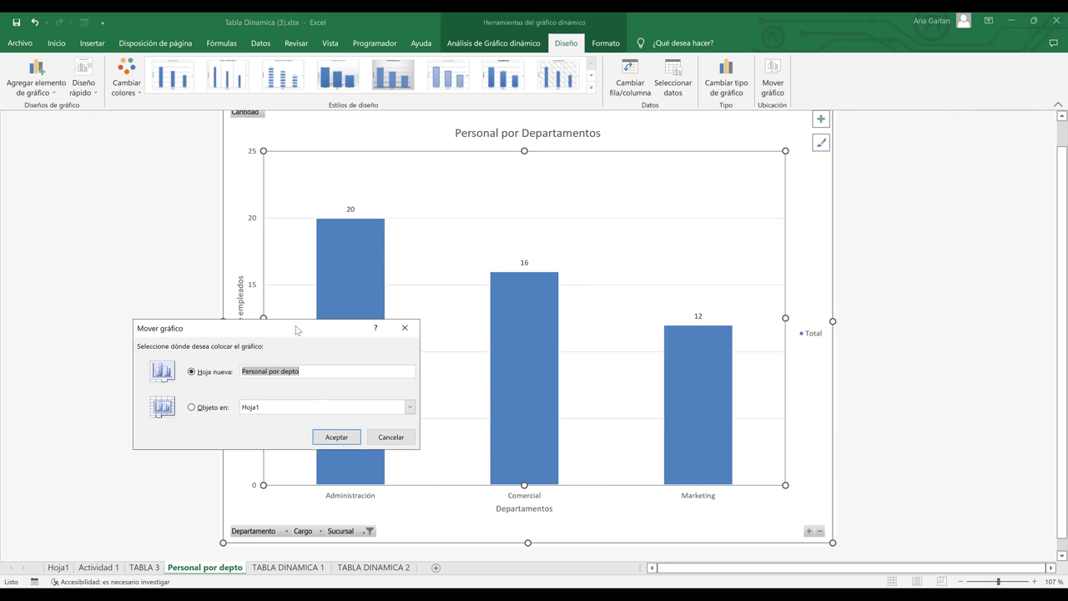
left_click_drag(296, 331, 733, 146)
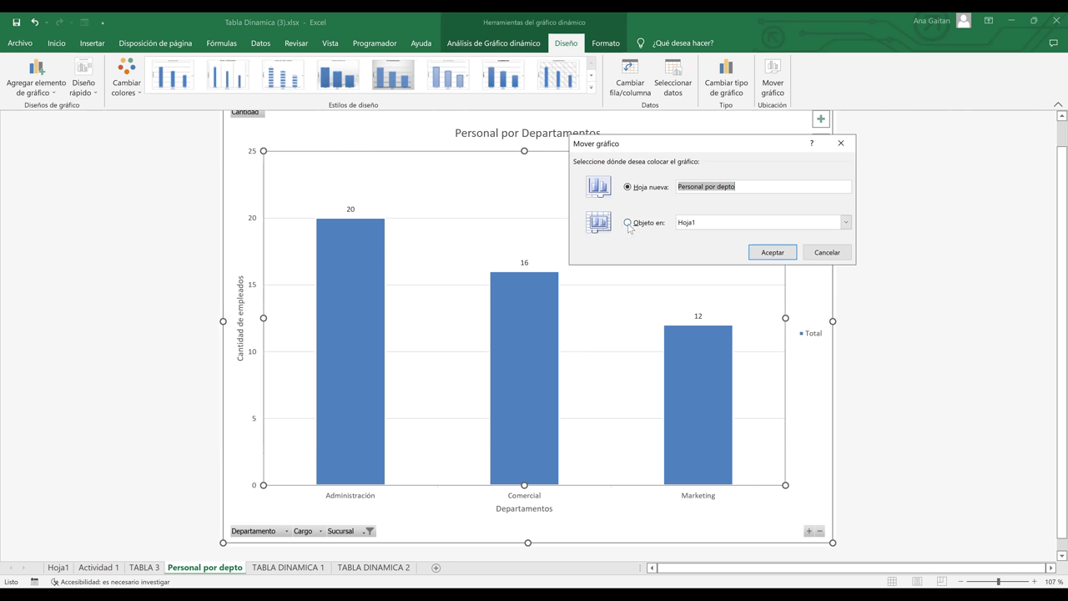
left_click(629, 224)
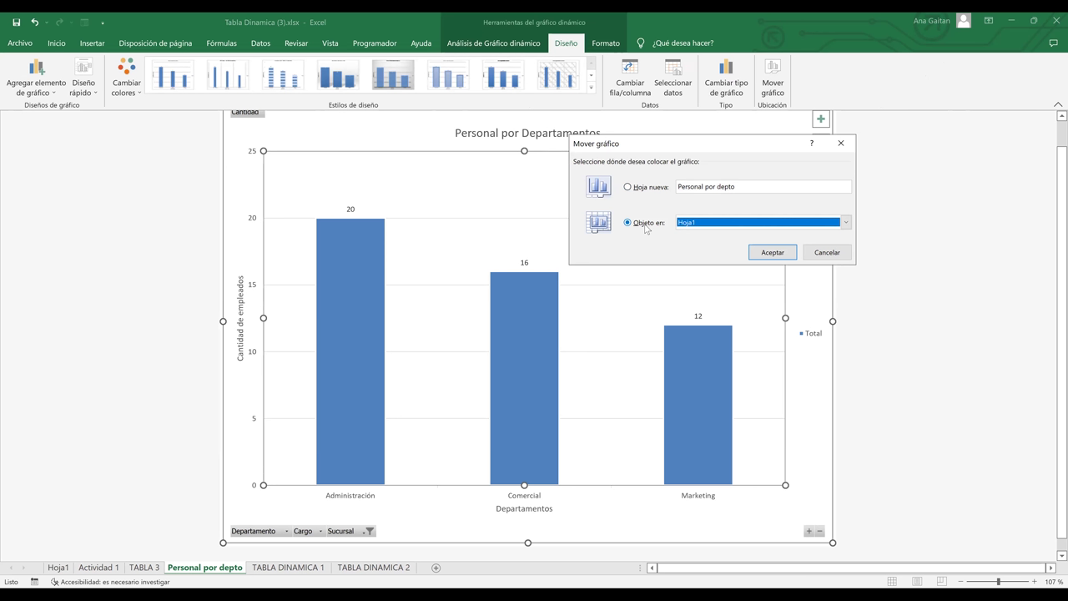
left_click(846, 222)
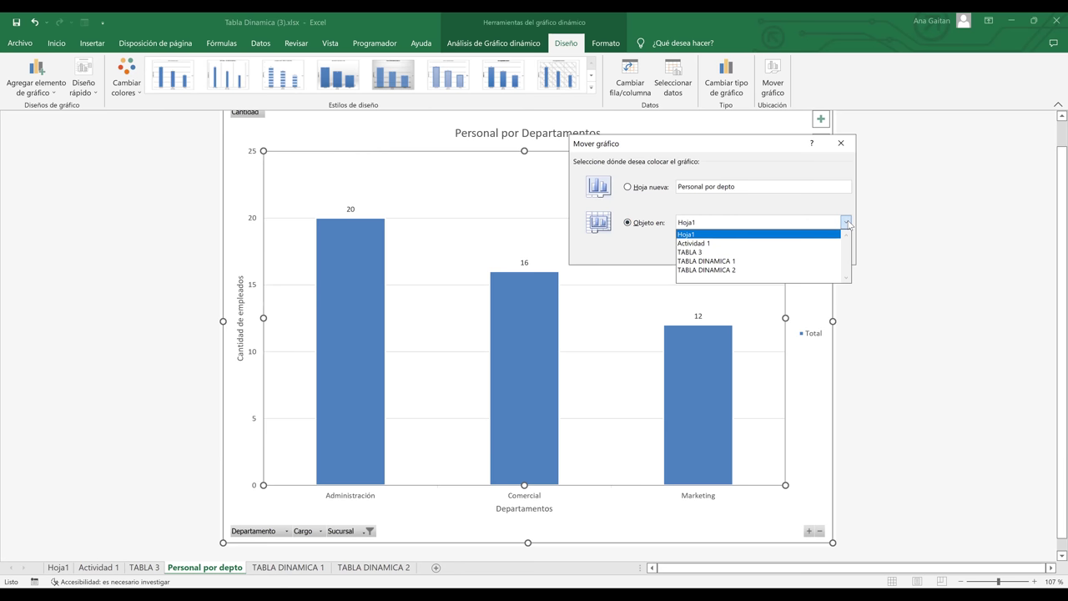
left_click(715, 261)
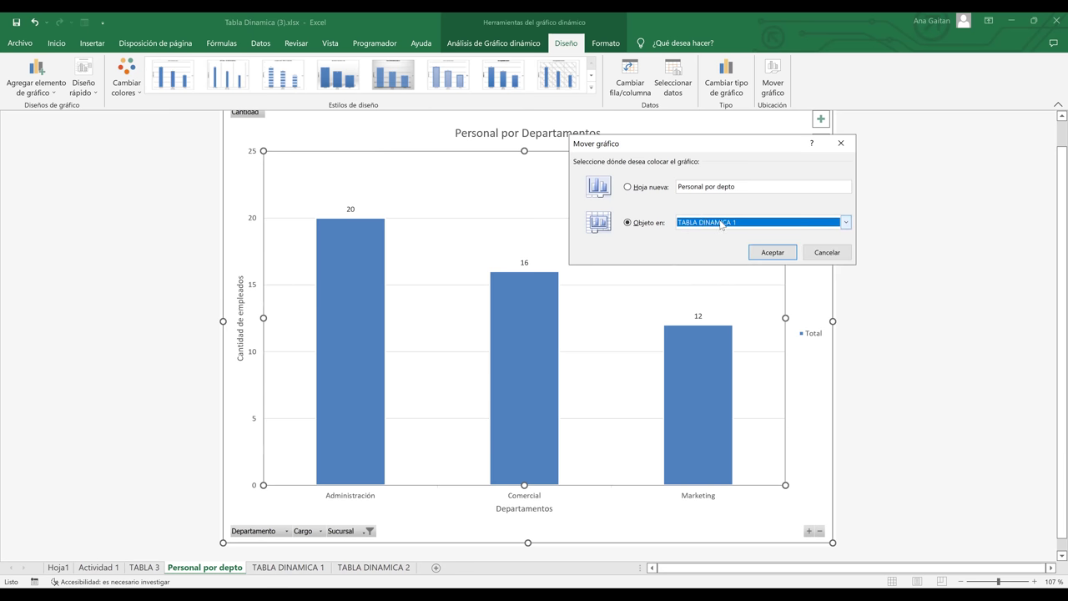
left_click(781, 255)
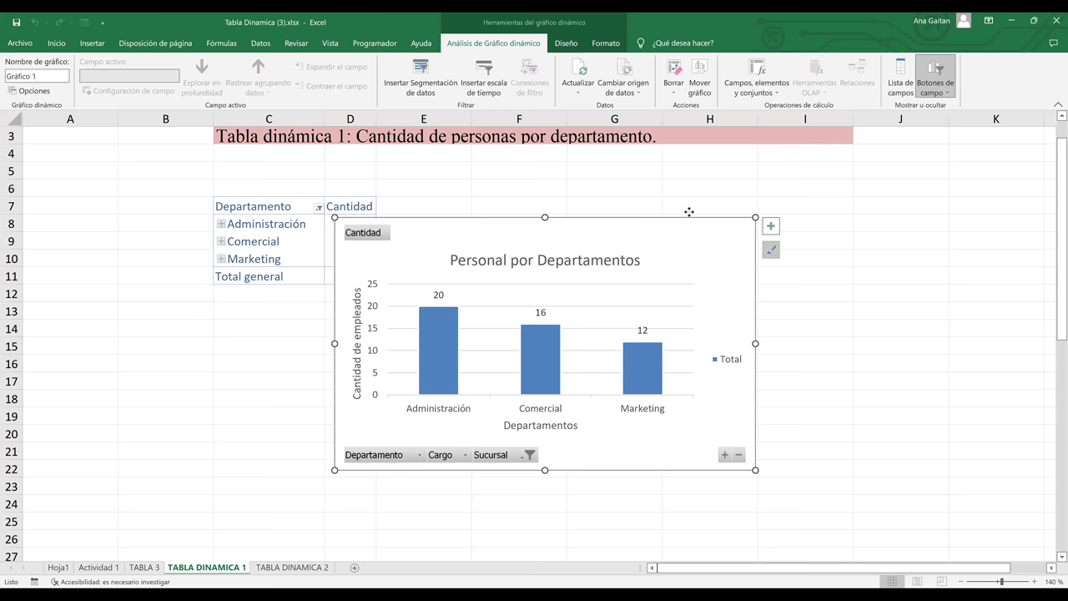
Step: Reposition the chart clear of the pivot table so it starts at about cell F6
left_click_drag(737, 181, 737, 181)
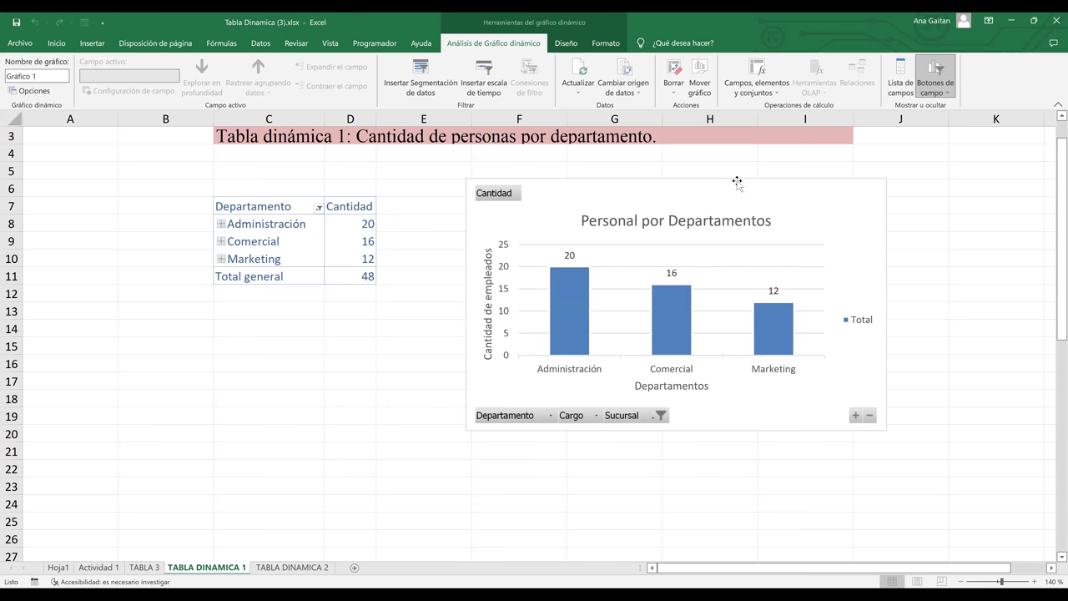
left_click(314, 244)
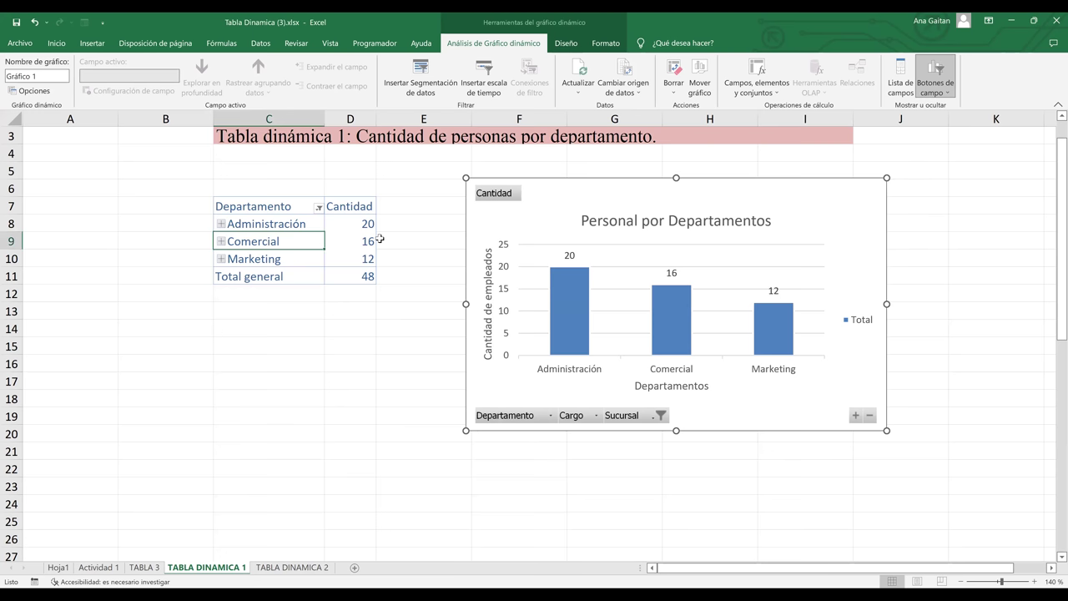
left_click(527, 236)
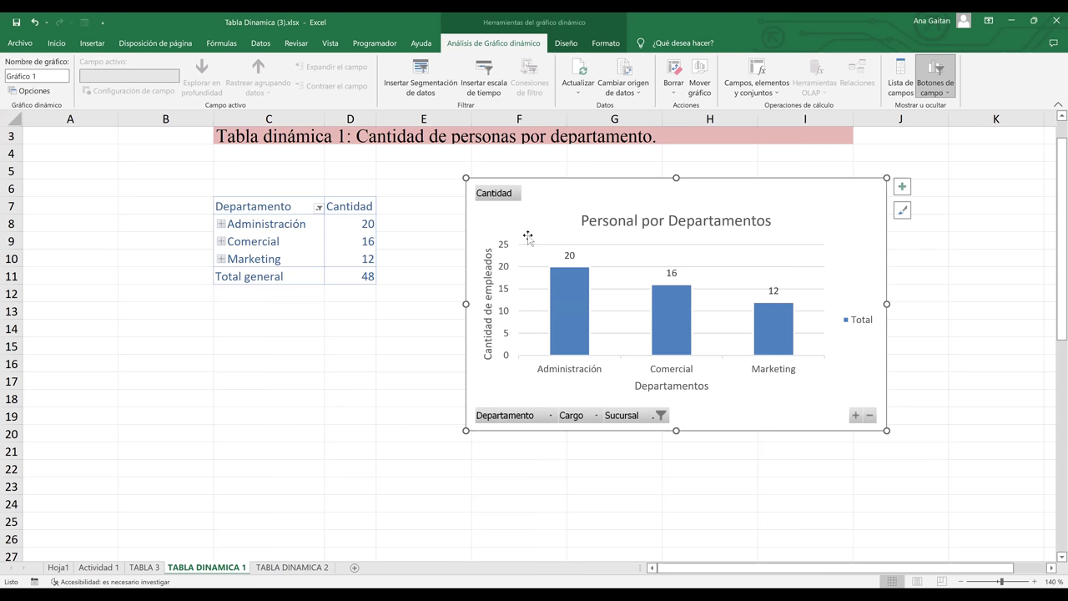
Step: Select the Comercial row label in the pivot table and show the pivot table's field list
left_click(300, 243)
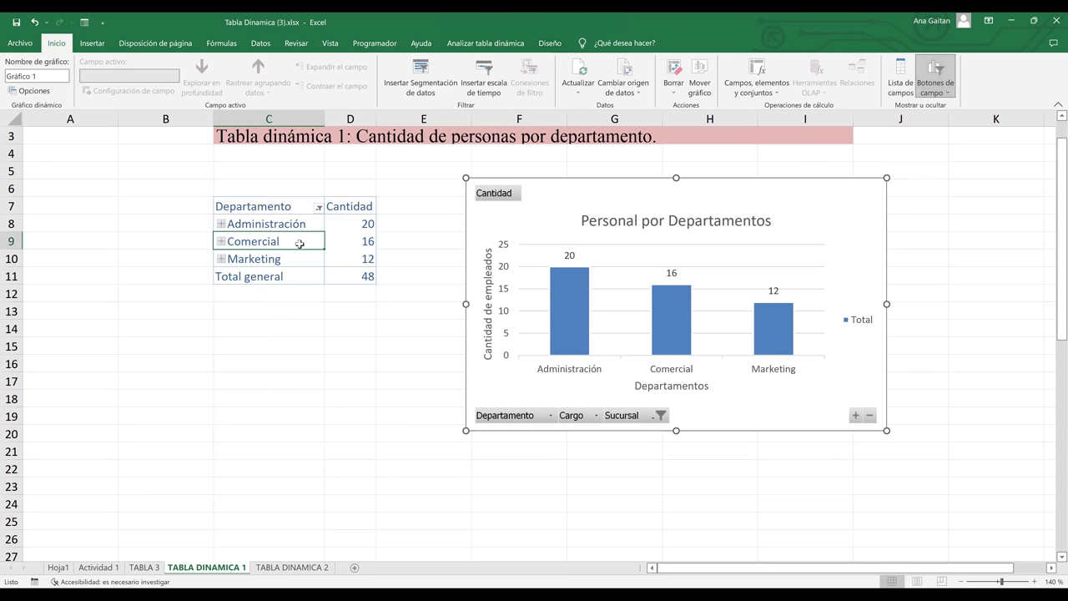
left_click(293, 205)
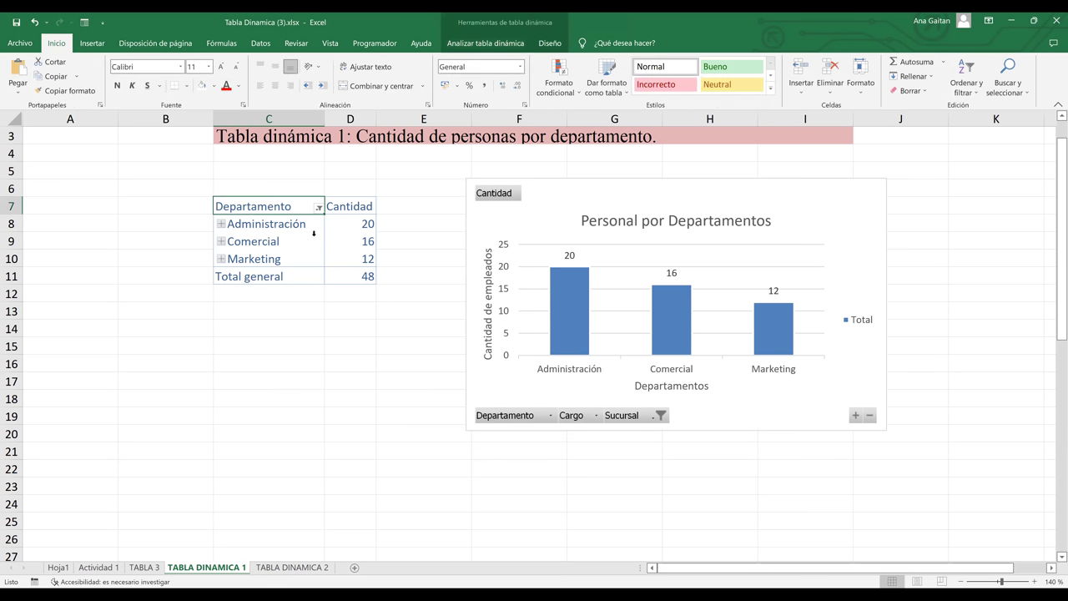
left_click(314, 234)
left_click(358, 242)
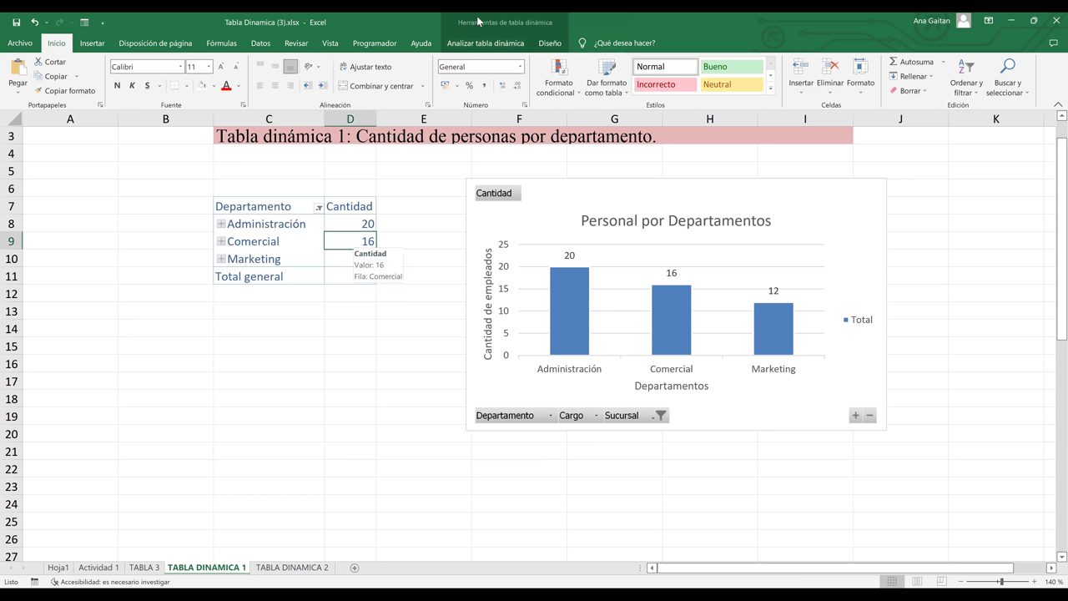
left_click(292, 243)
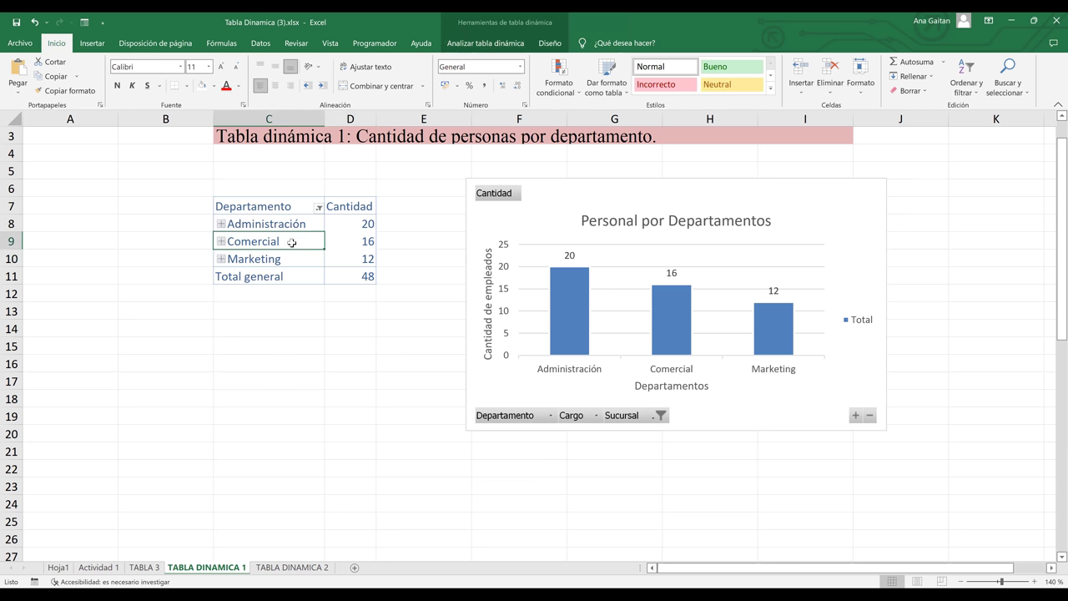
left_click(464, 47)
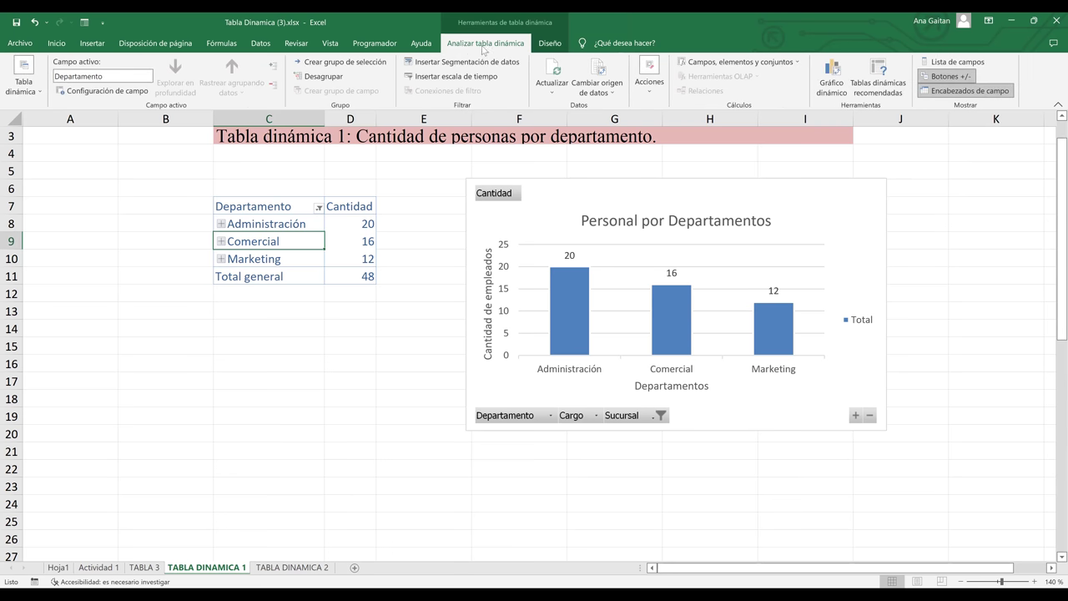
left_click(539, 48)
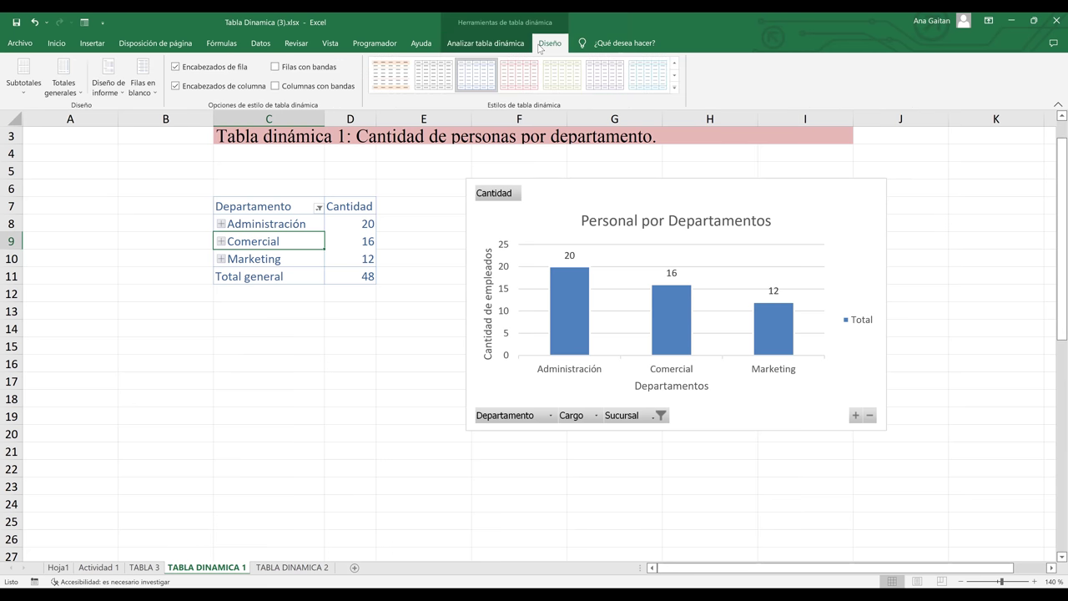
left_click(488, 50)
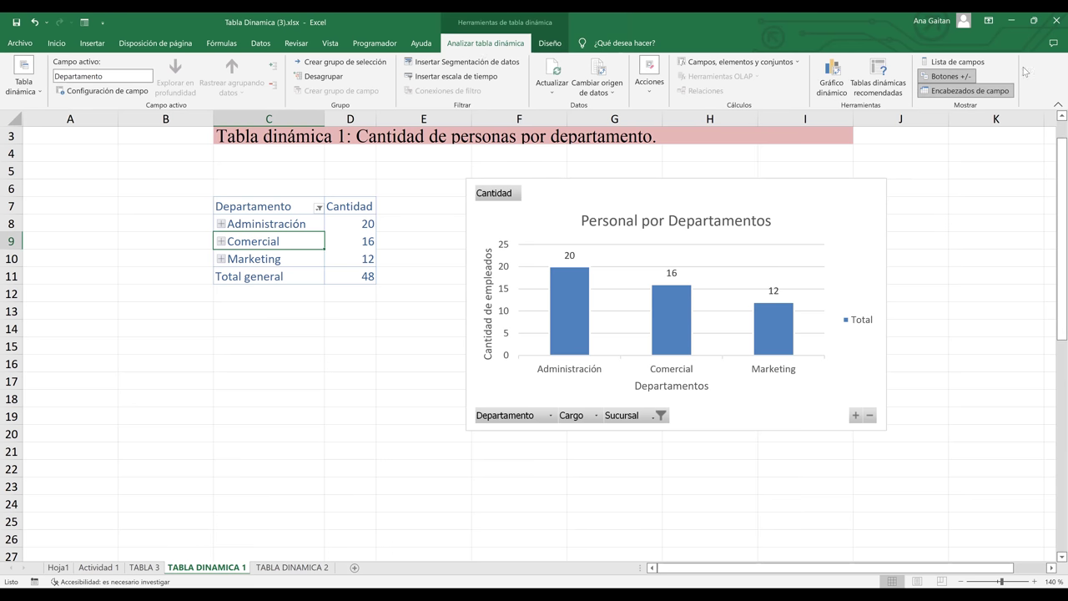
left_click(959, 65)
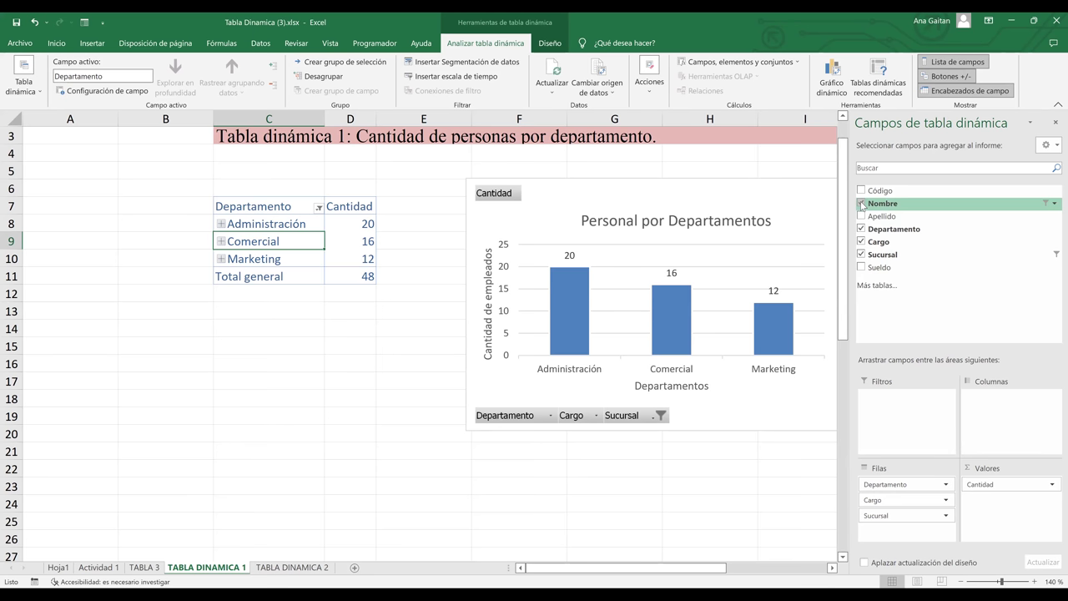
Step: Take the Nombre-based Cantidad out of the values and include the fields Nombre, Apellido, Sueldo and Código in the pivot table
left_click_drag(863, 205, 917, 517)
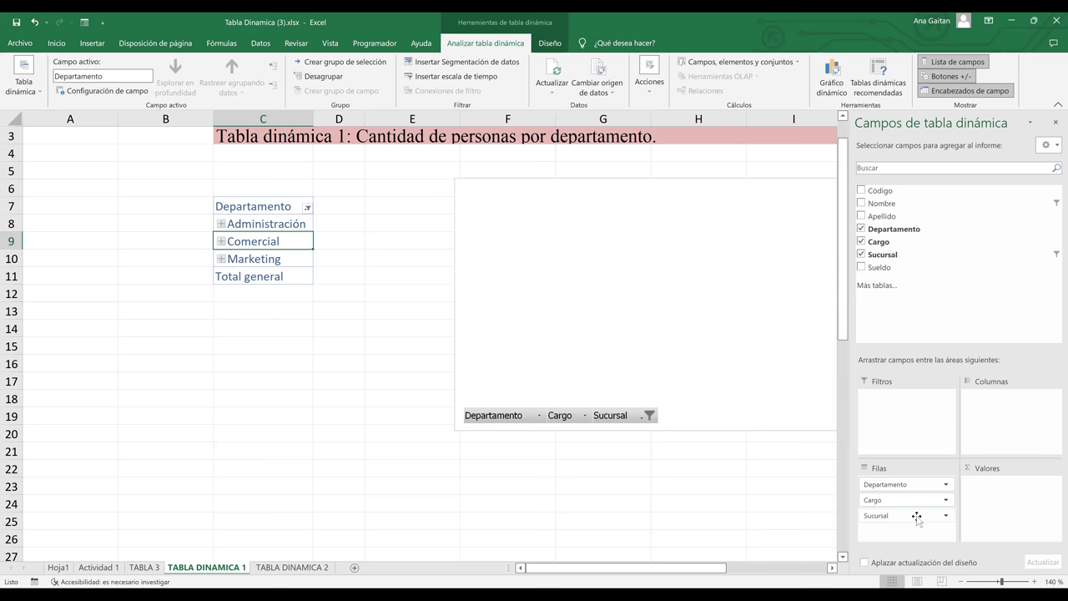
left_click(862, 204)
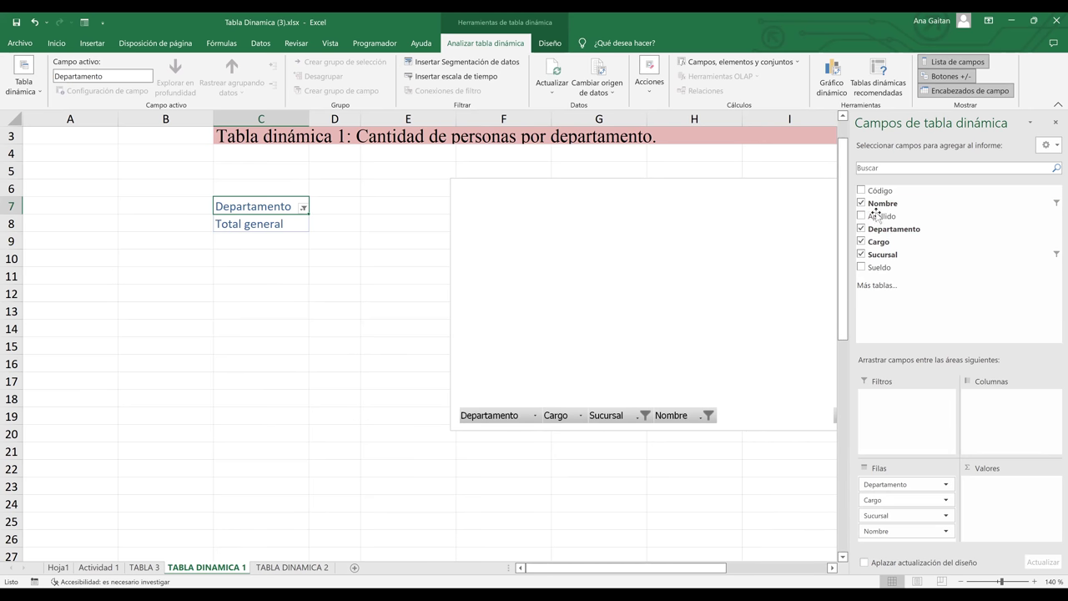
left_click(861, 216)
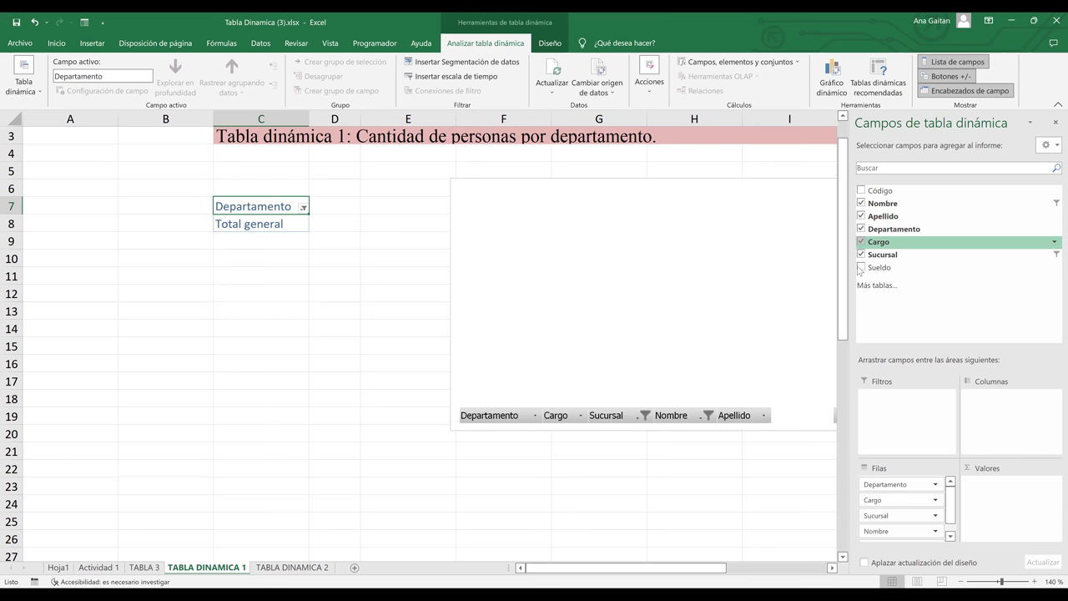
left_click(860, 268)
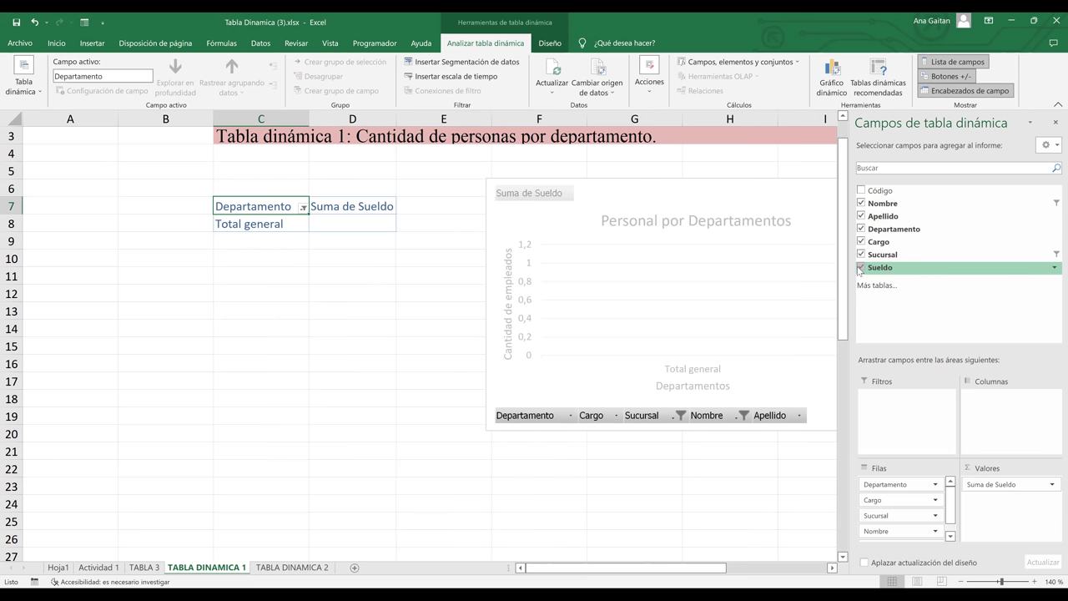
left_click(861, 190)
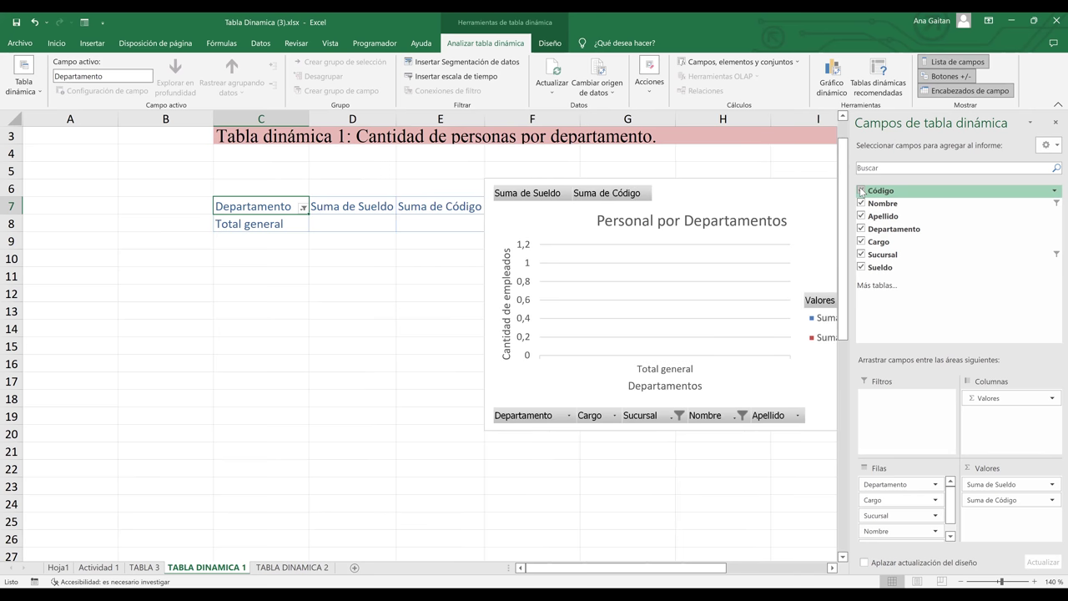
Step: Remove the fields Código, Apellido, Cargo and Sucursal from the pivot table
left_click(861, 190)
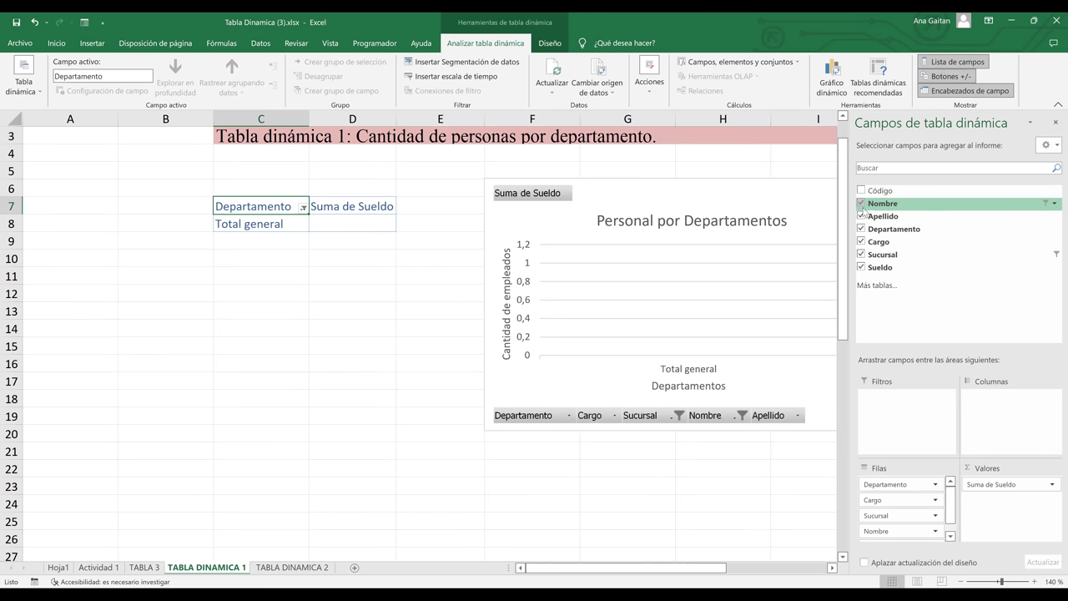
left_click(862, 216)
left_click(861, 241)
left_click(862, 255)
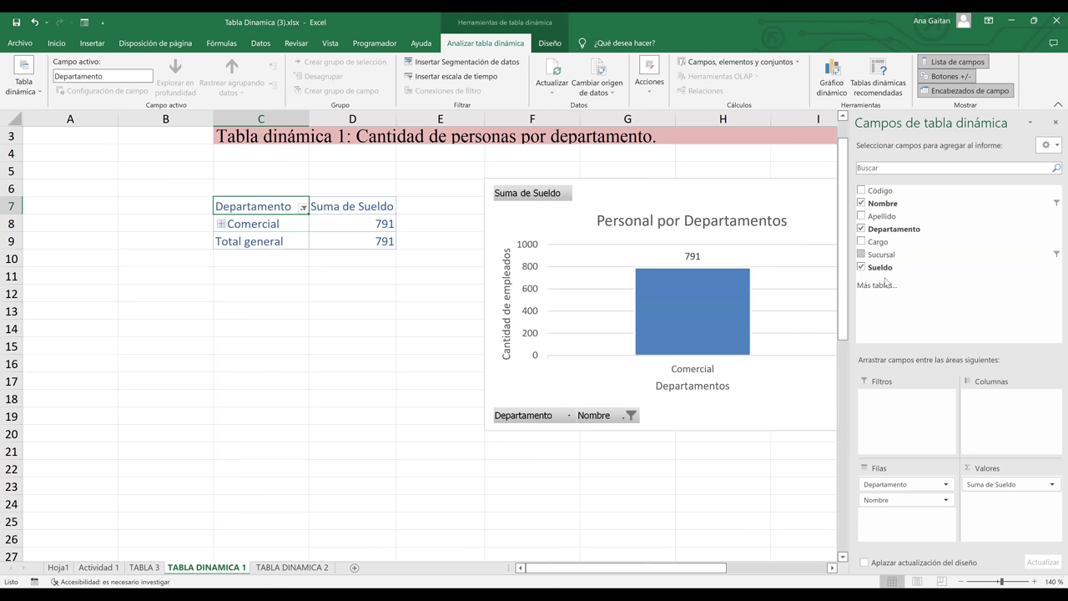
Step: Move the Nombre field from the pivot table's rows to its columns
left_click(1014, 486)
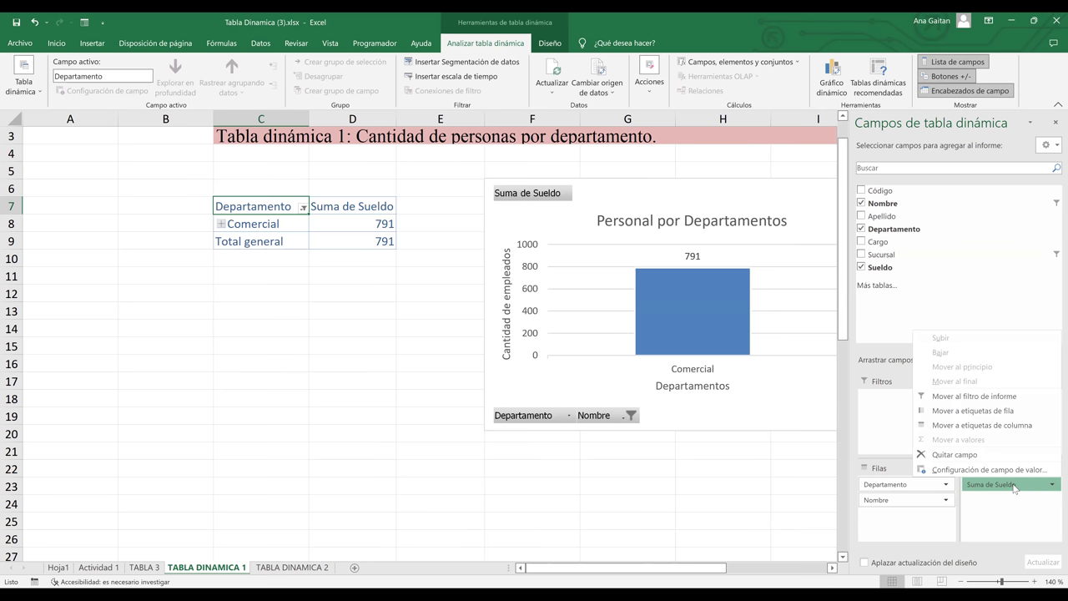
left_click(1017, 503)
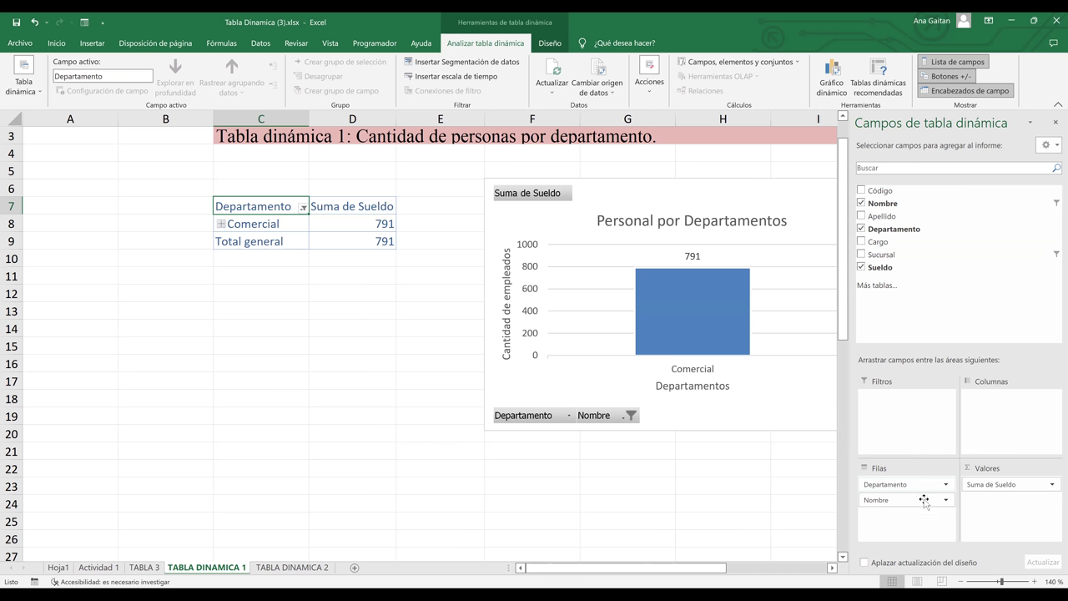
left_click_drag(925, 500, 1015, 422)
Step: Filter the pivot chart's Departamento field so that only Comercial is included
left_click(677, 334)
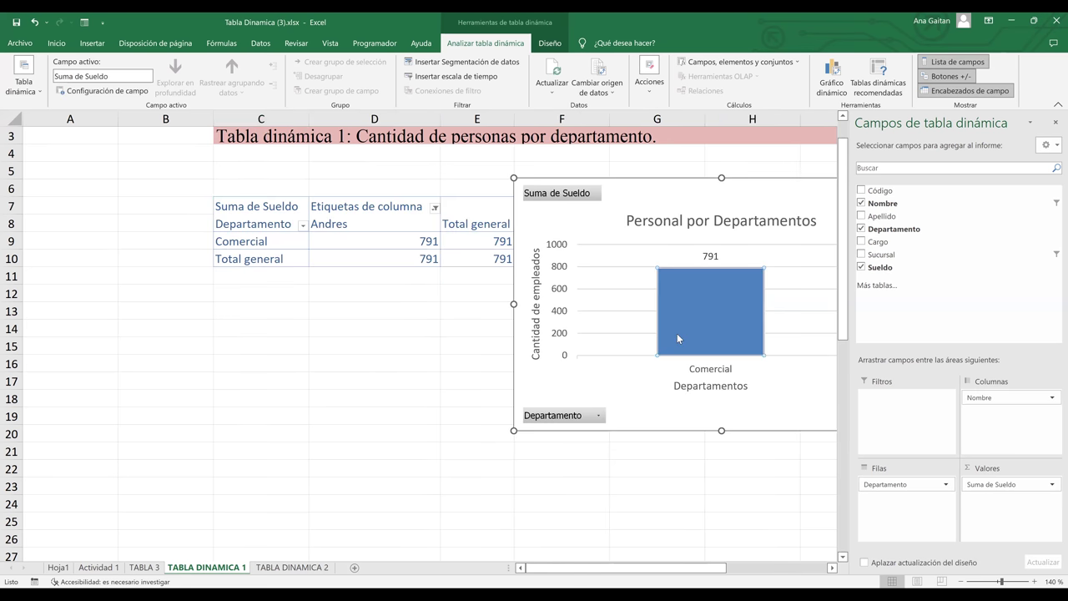
left_click(593, 417)
left_click(454, 227)
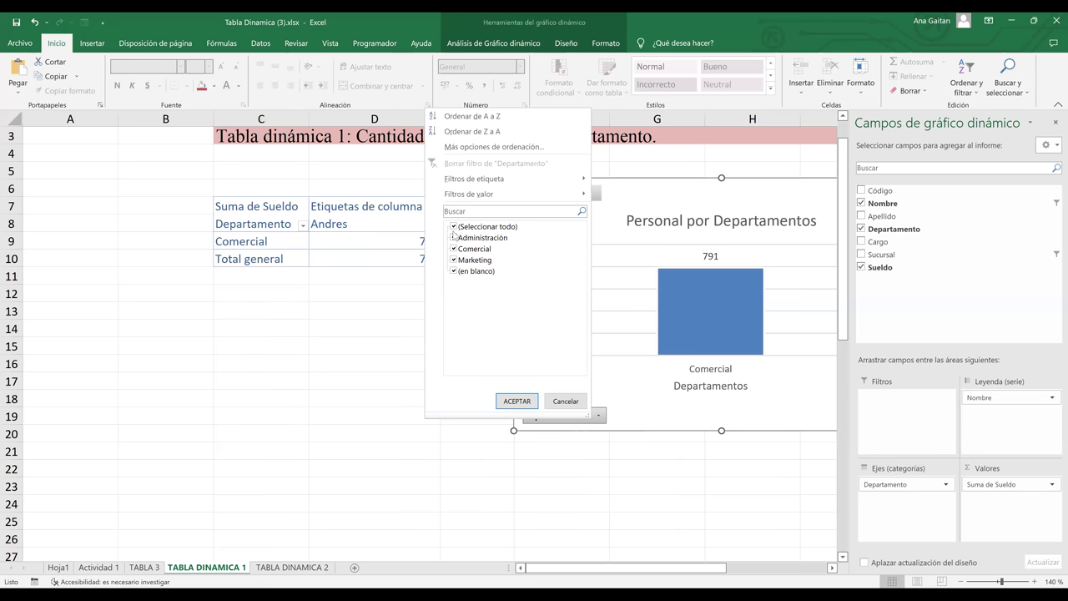
left_click(454, 249)
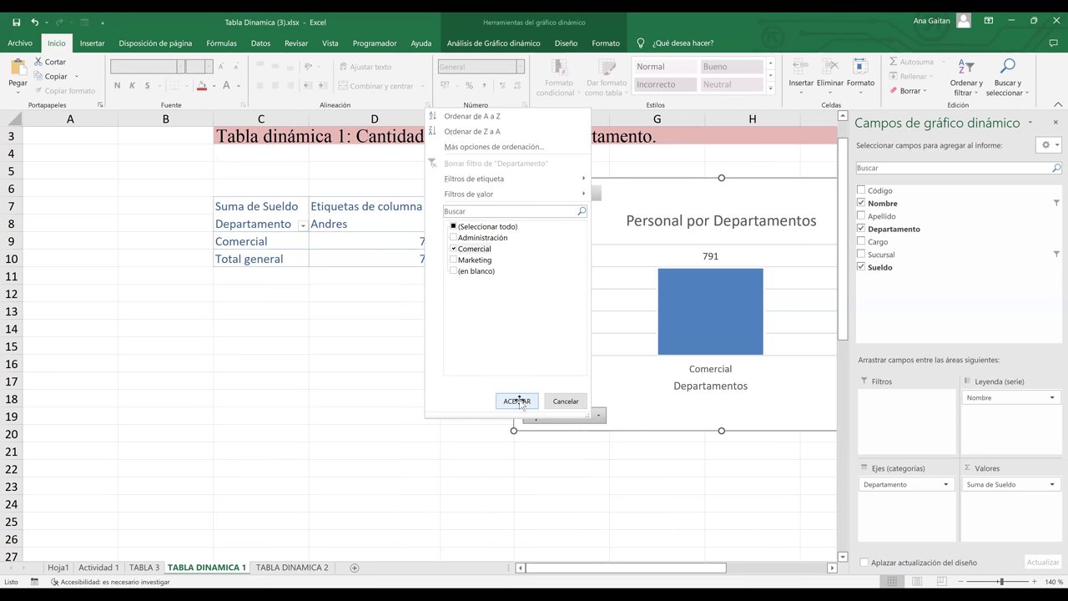
Step: Remove the Nombre field from the pivot chart and move the chart below the pivot table, starting at about cell D11
left_click(862, 209)
left_click(861, 204)
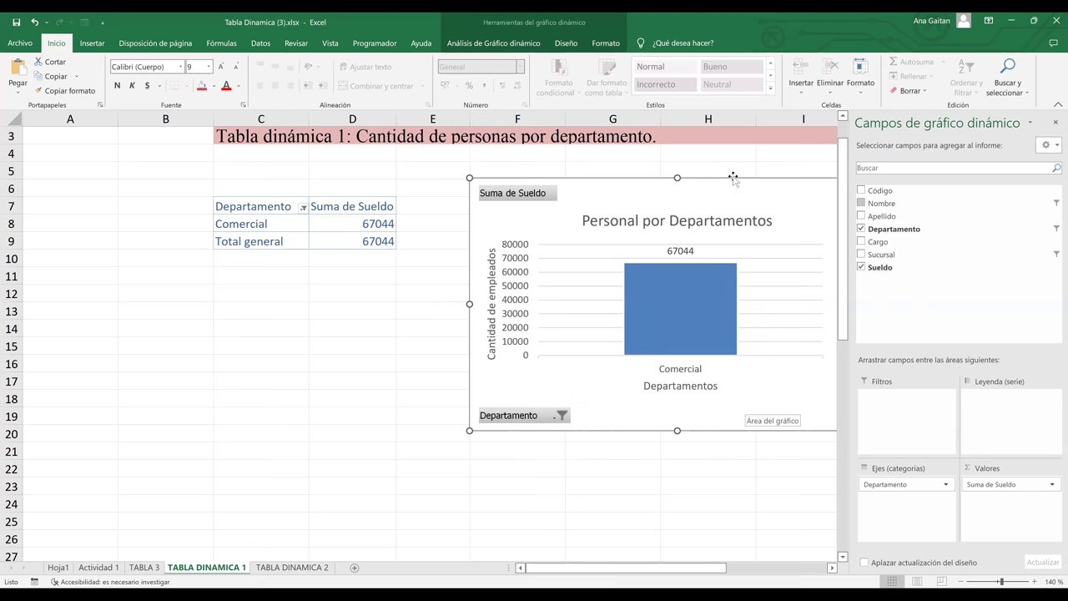
left_click_drag(734, 179, 595, 269)
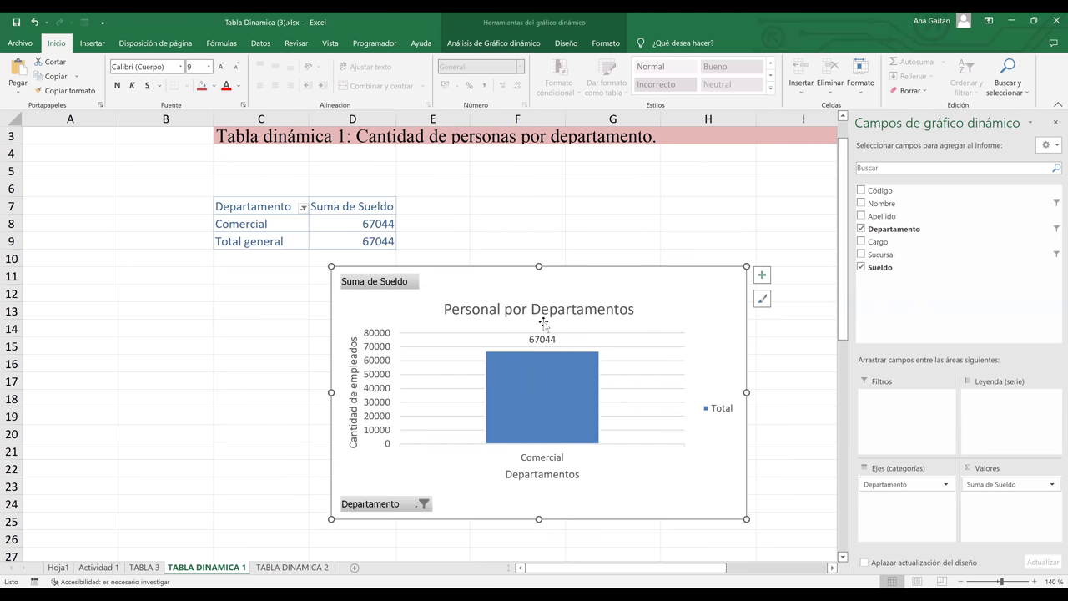
Step: Change the chart's vertical axis title to "Sueldos"
left_click(378, 420)
left_click(354, 412)
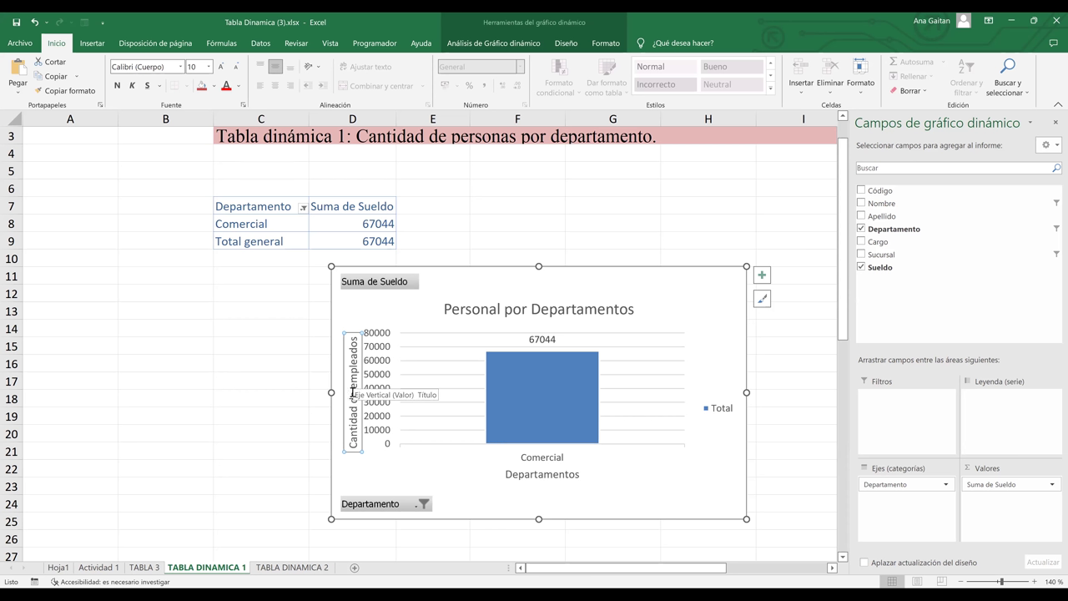
left_click(354, 442)
key("ctrl+Delete")
key("ctrl+Delete")
key("Delete")
key("Delete")
key("ctrl+Delete")
type("Sueldos")
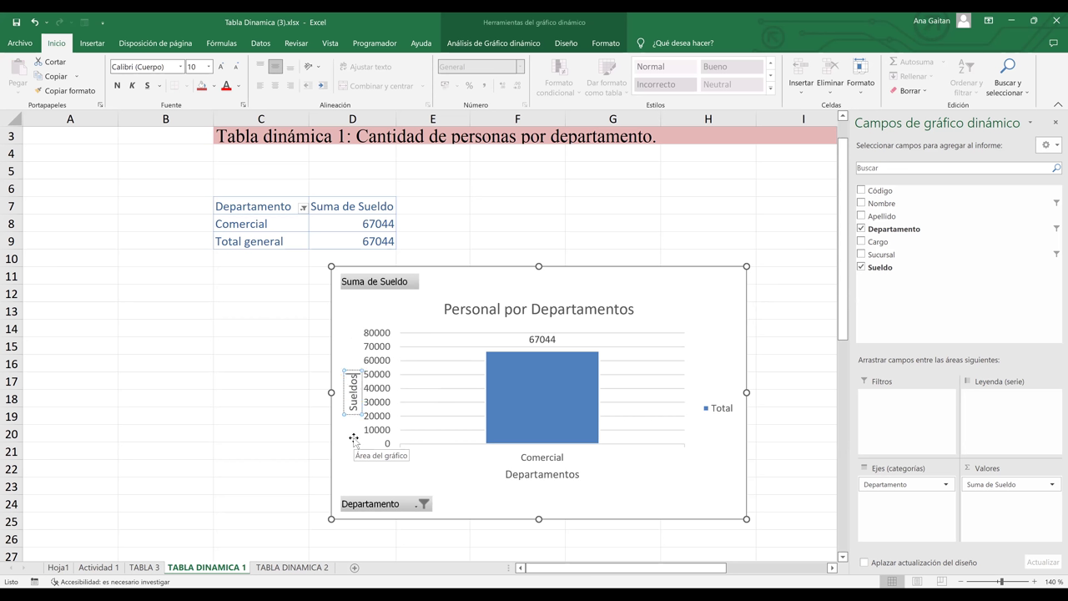
left_click(435, 483)
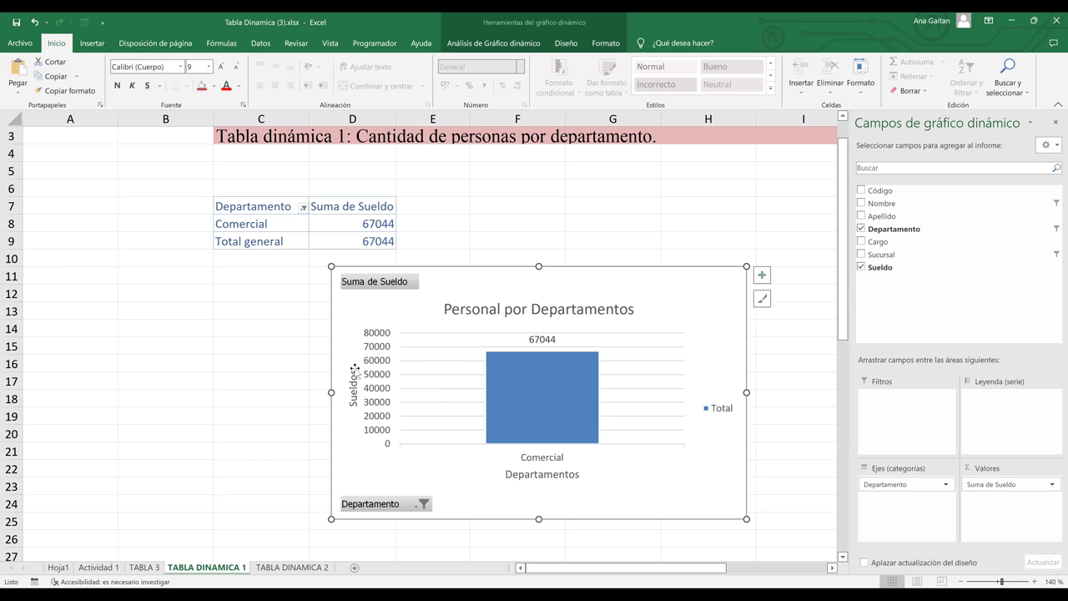
Step: Change the chart title to "Sueldos por Departamentos" and move the chart beside the pivot table, starting at about cell E5
left_click(529, 253)
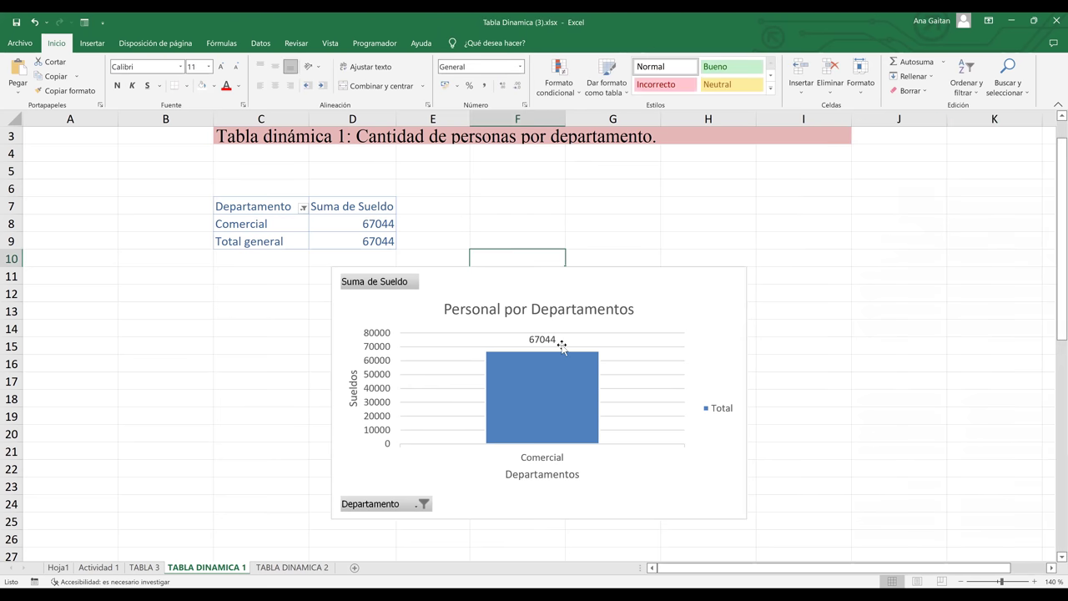
left_click(543, 295)
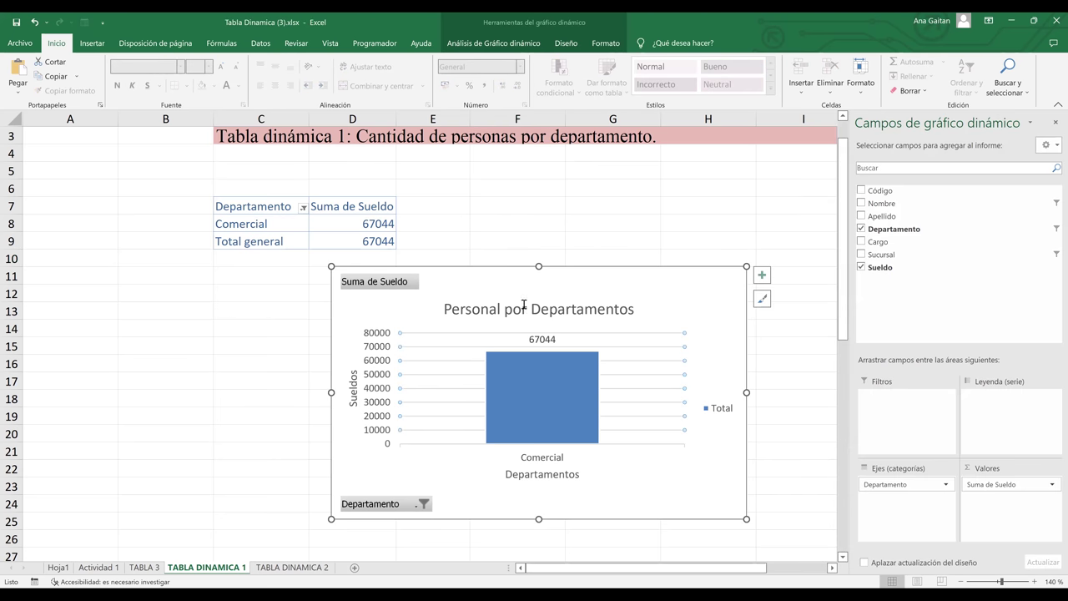
left_click(523, 304)
left_click_drag(510, 310, 370, 309)
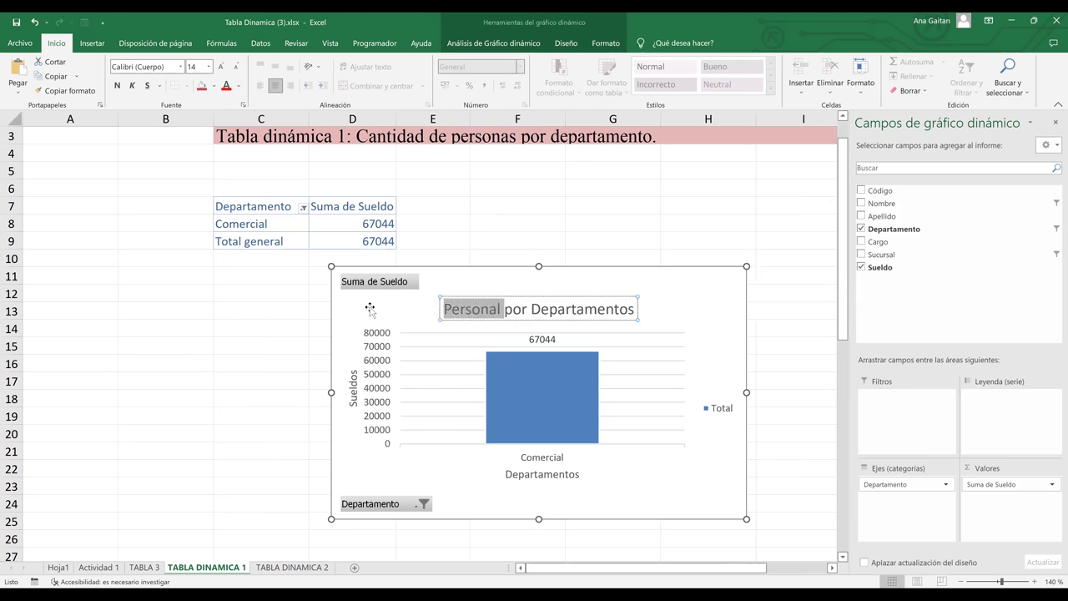
key("BackSpace")
type("Sueldos")
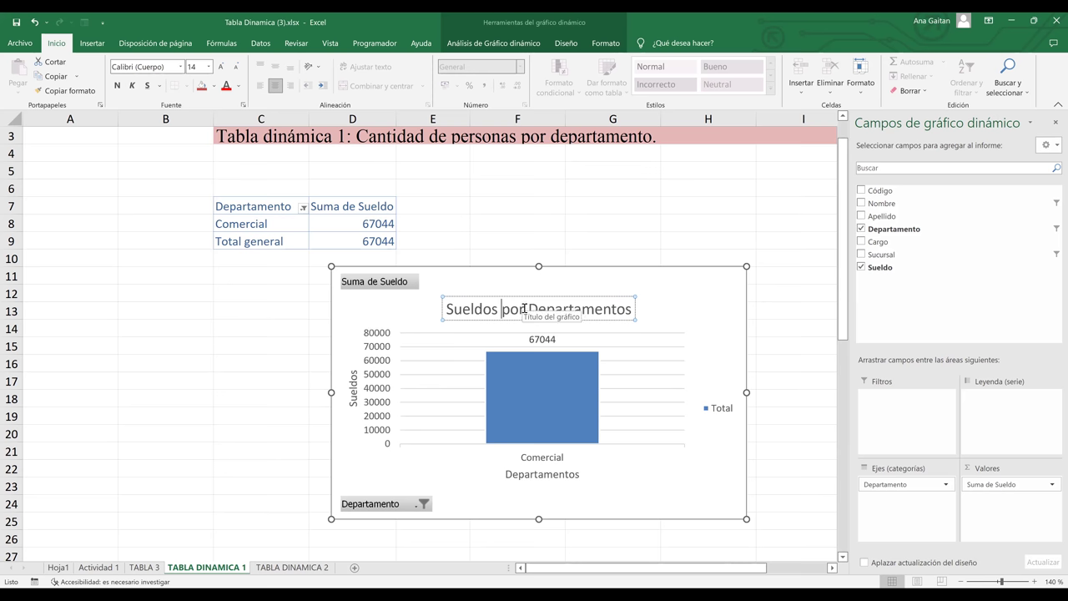
left_click(743, 215)
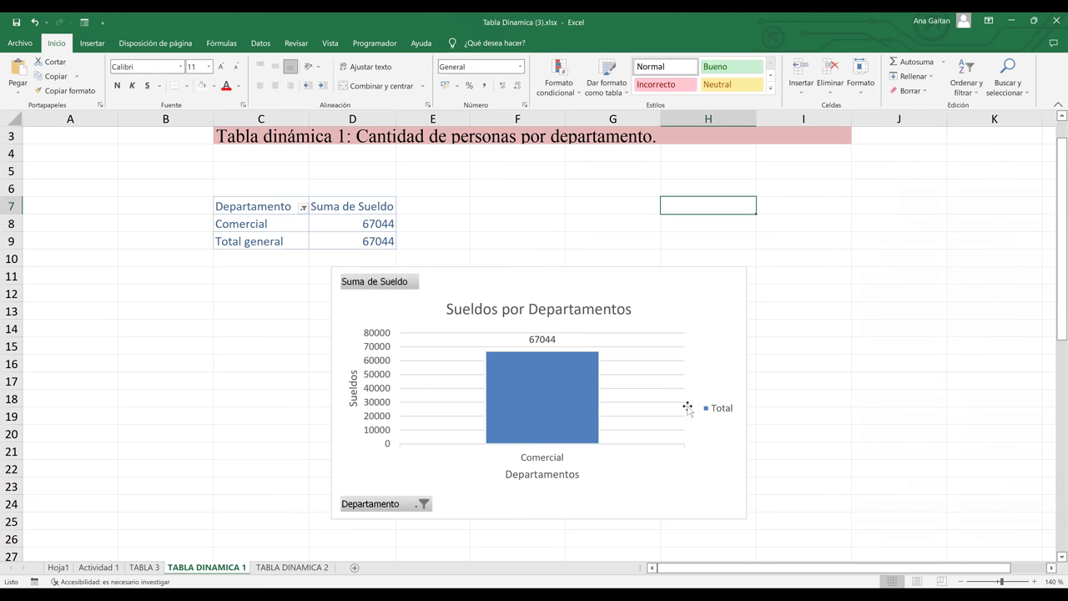
left_click(692, 375)
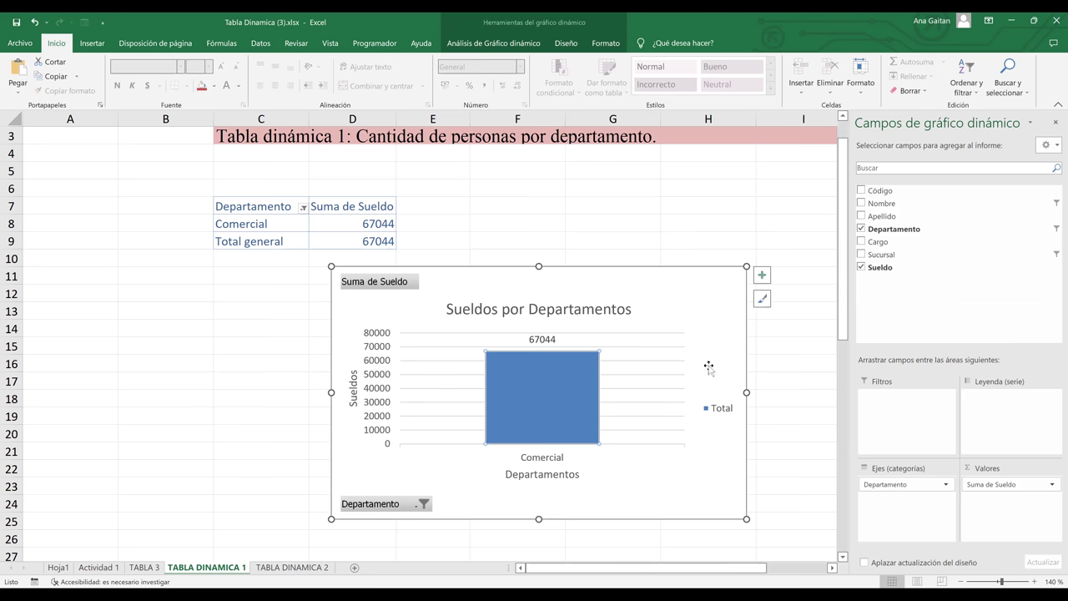
left_click_drag(683, 251, 754, 175)
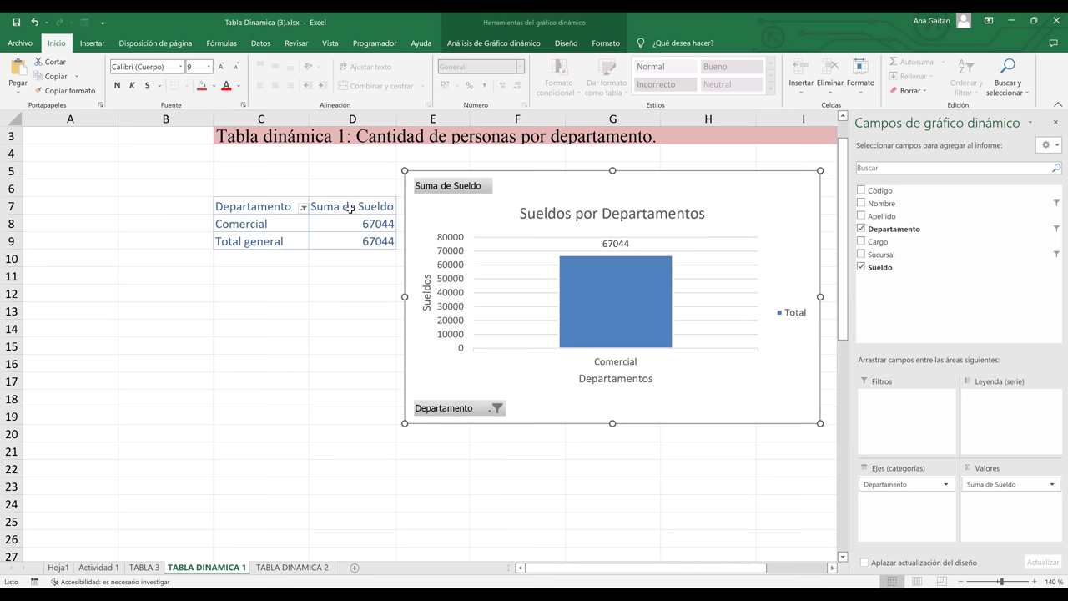
Step: Add Administración and Marketing to the pivot table's Departamento filter and shift the chart to start at about cell E6
left_click(285, 209)
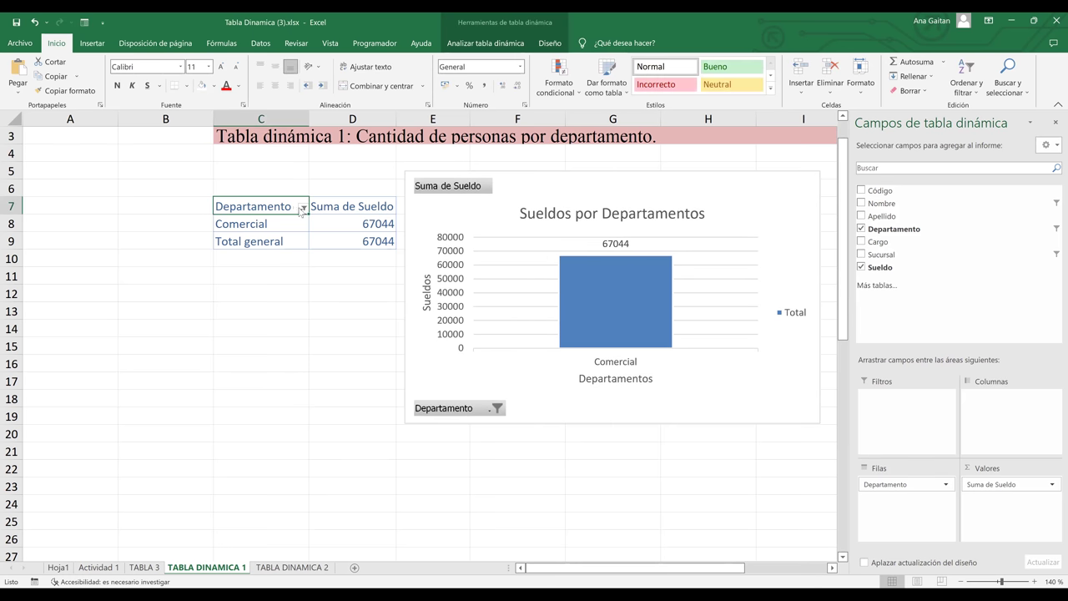
key("alt+Down")
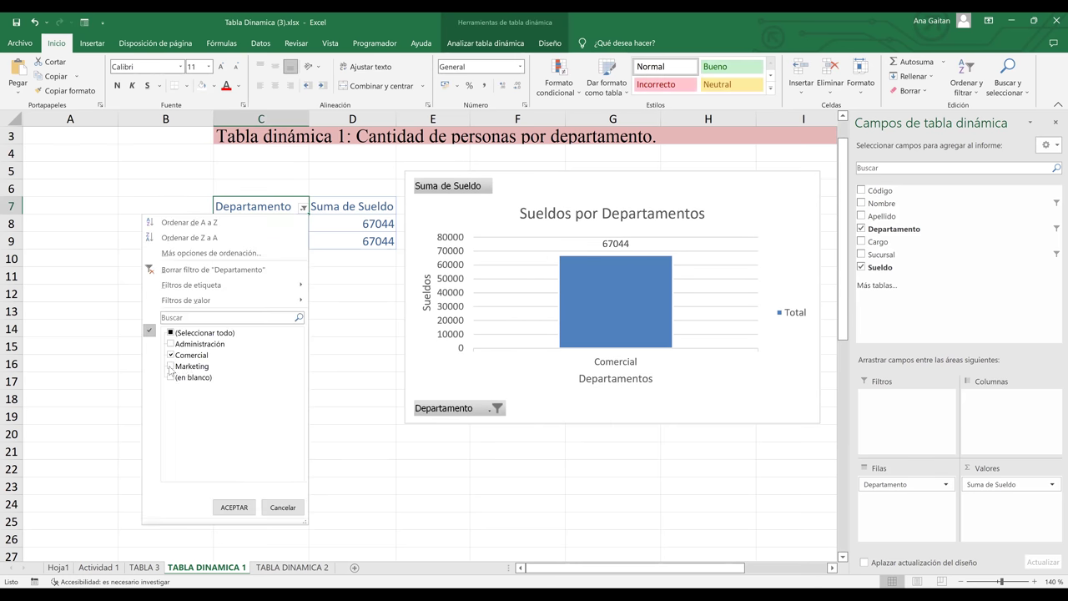
left_click(171, 366)
left_click(171, 344)
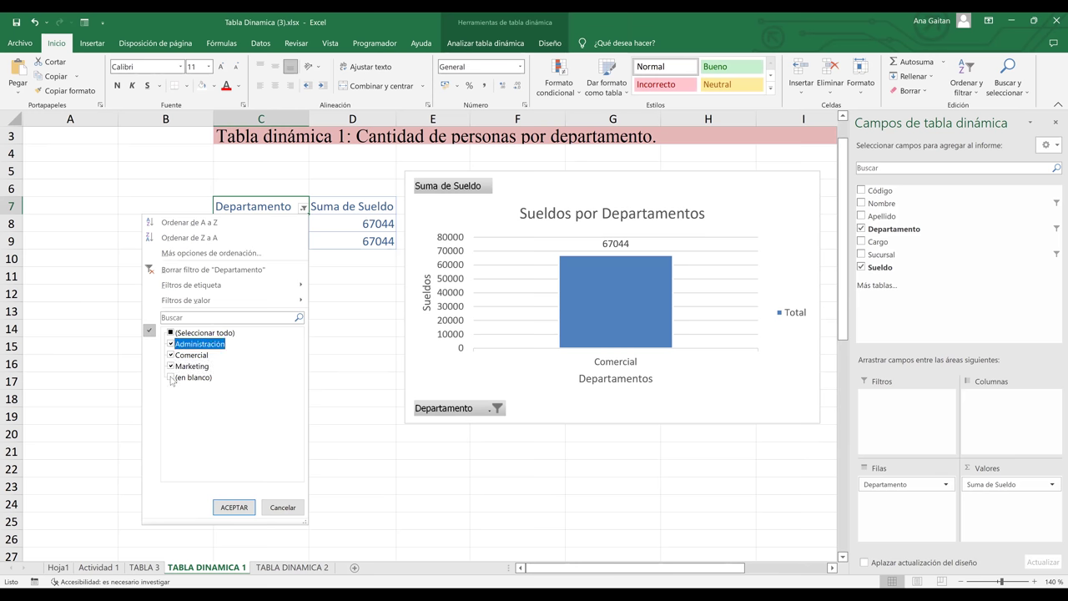
left_click(235, 506)
mouse_move(664, 181)
left_mouse_down()
mouse_move(676, 217)
mouse_move(671, 191)
left_mouse_up()
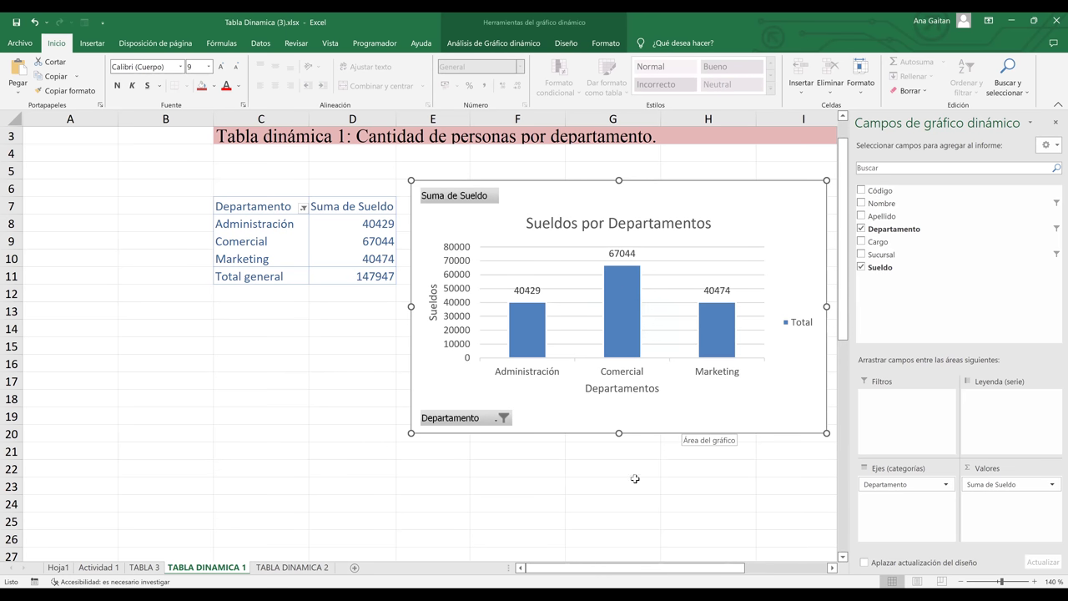
left_click(620, 516)
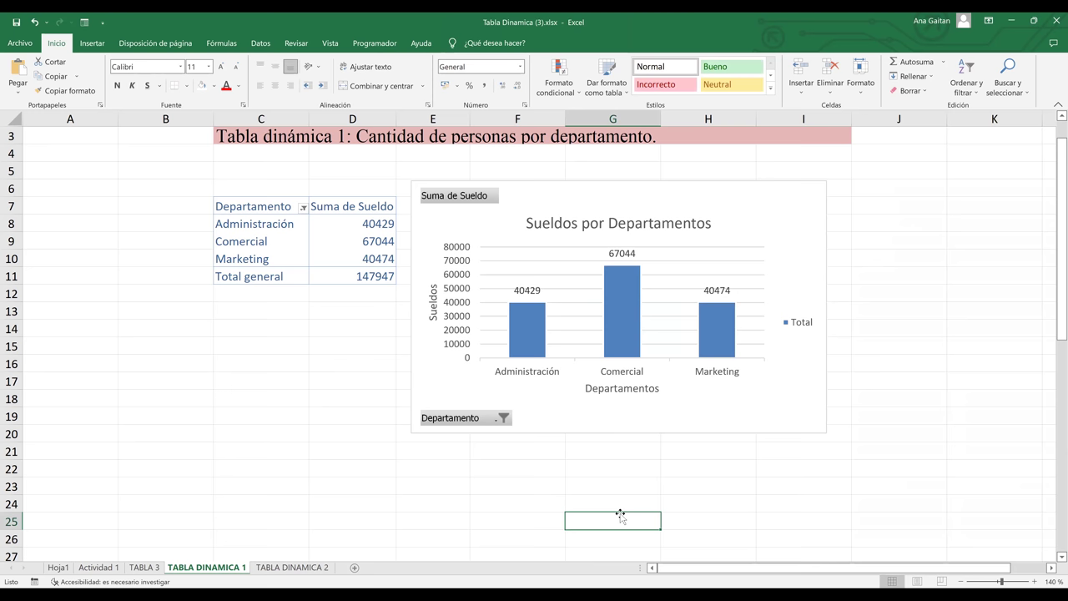
left_click(334, 246)
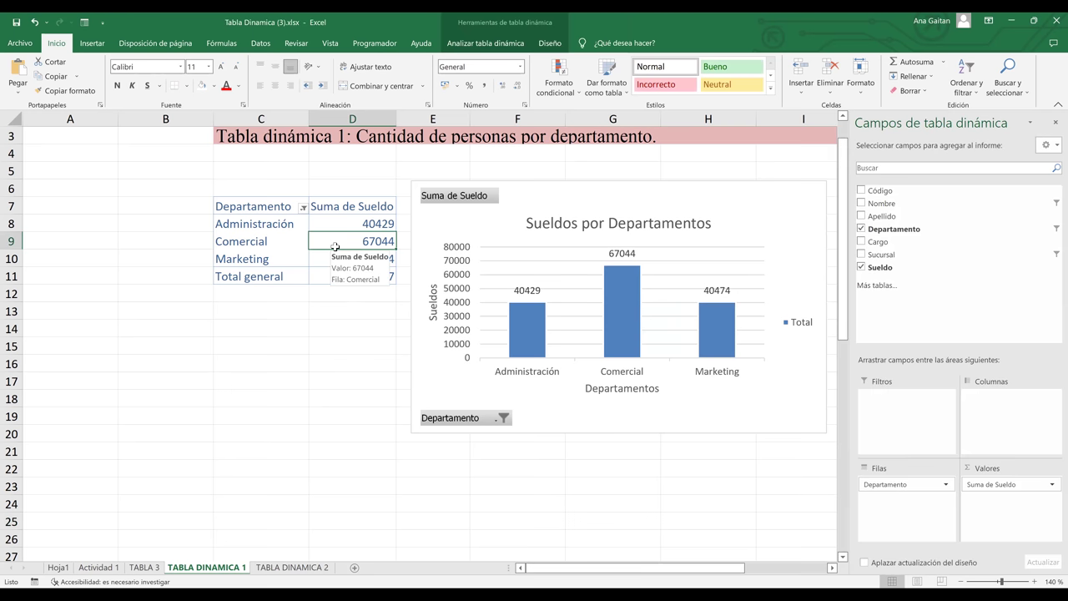
left_click(270, 231)
key("Up")
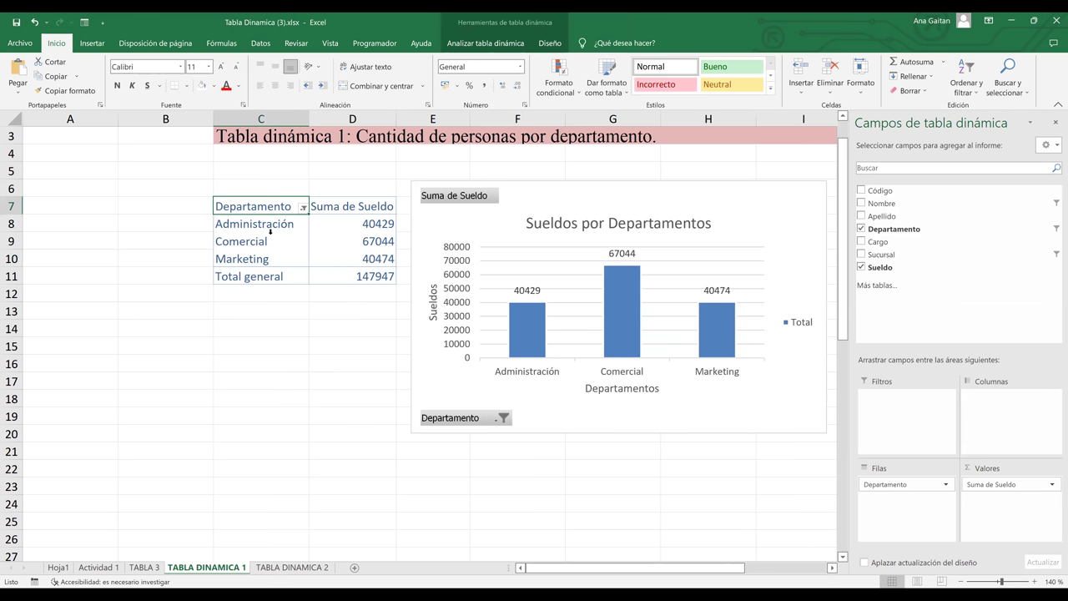
left_click(270, 231)
left_click(295, 307)
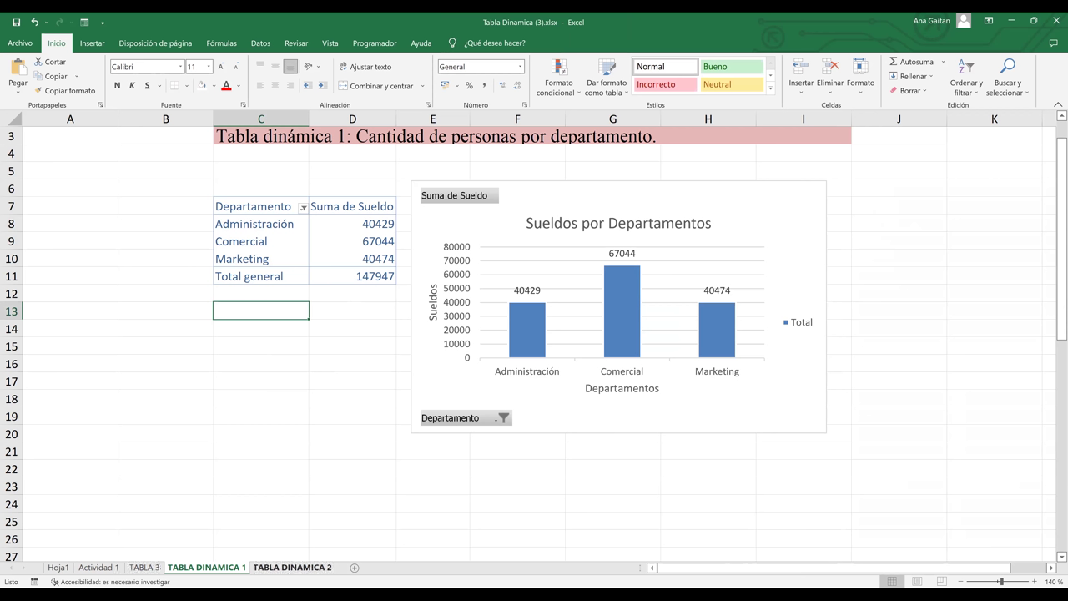
Step: Create a pivot chart on a new worksheet from the Actividad 1 range B3:H153 and select its empty pivot table
left_click(97, 568)
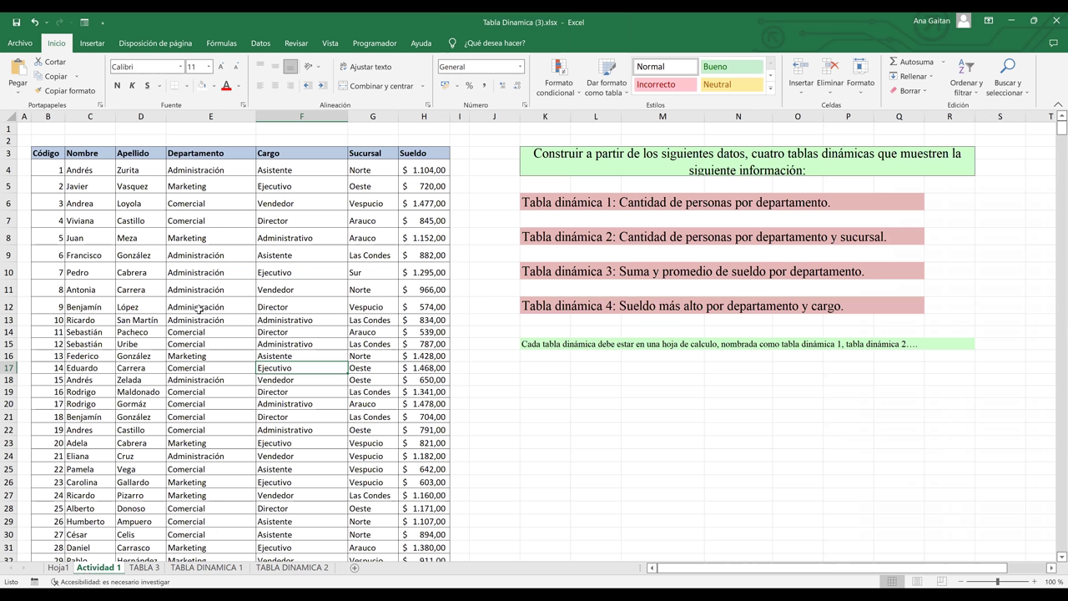
left_click(55, 154)
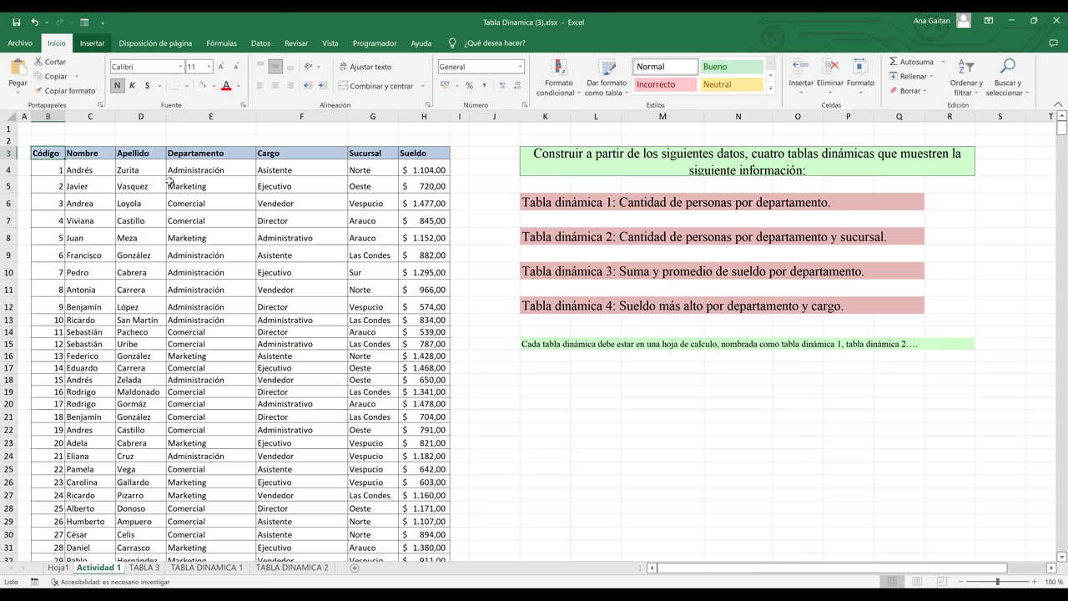
left_click(90, 47)
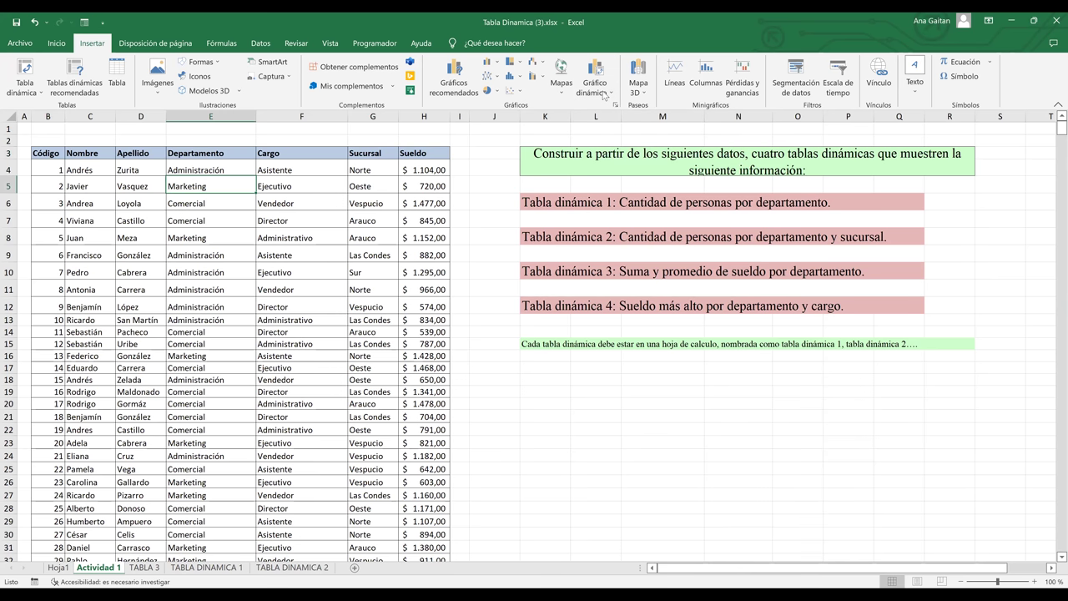
left_click(603, 95)
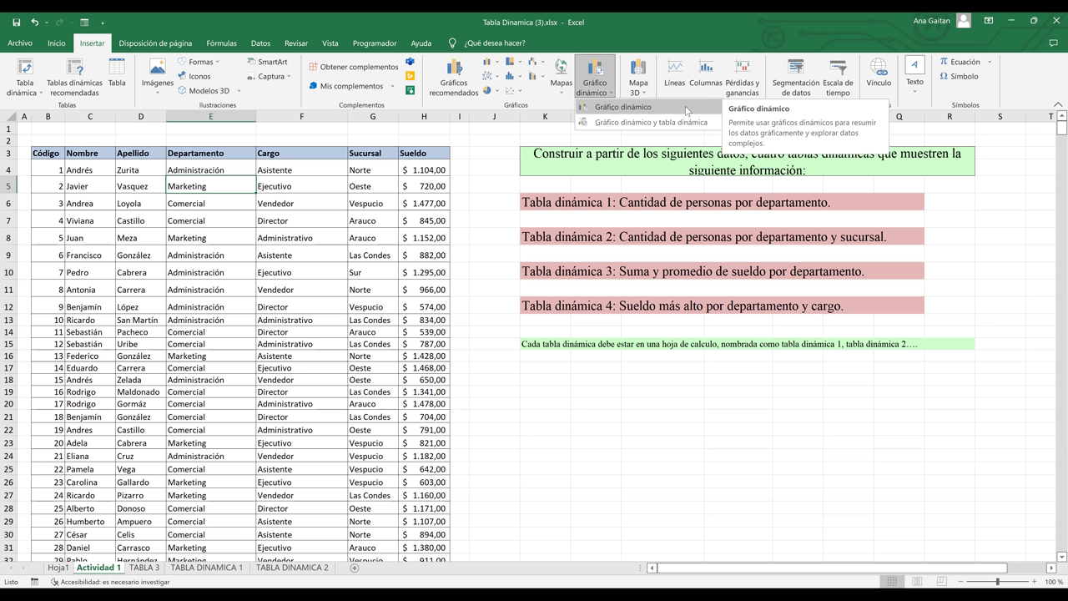
left_click(633, 109)
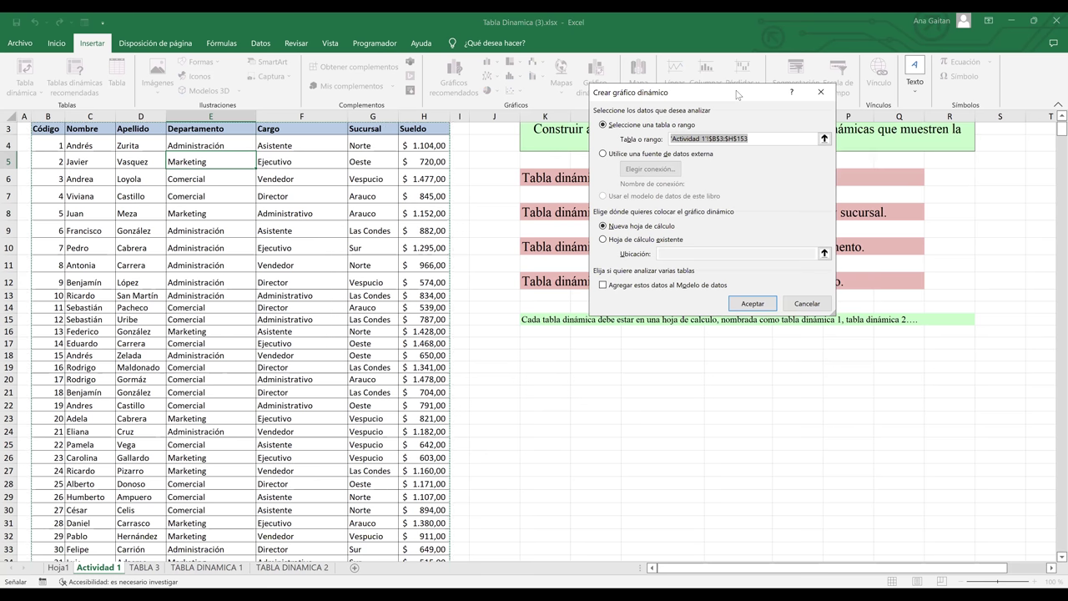
left_click_drag(737, 94, 696, 319)
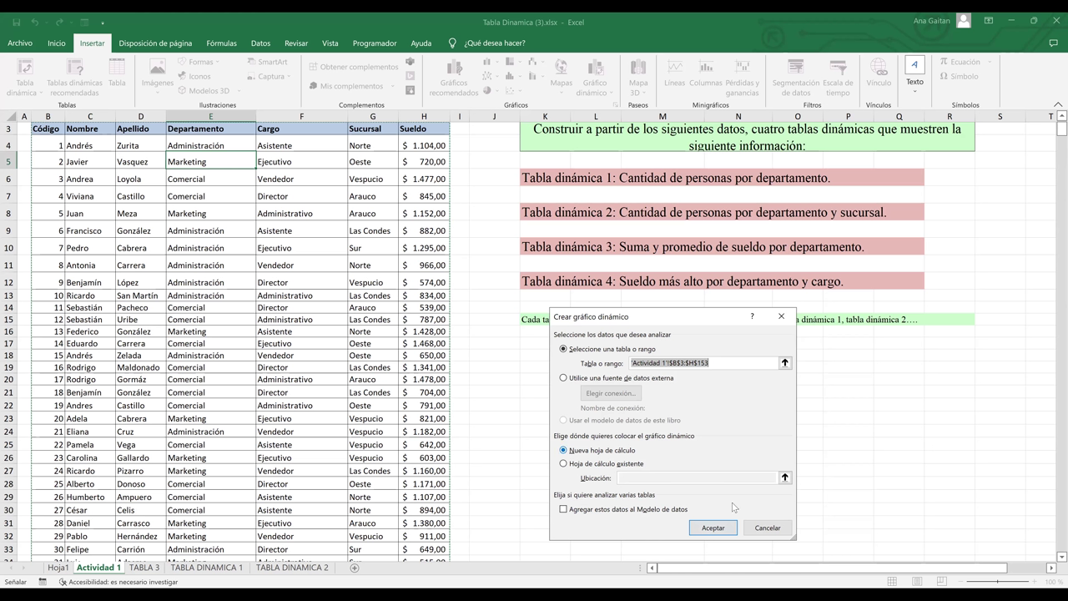
left_click(719, 529)
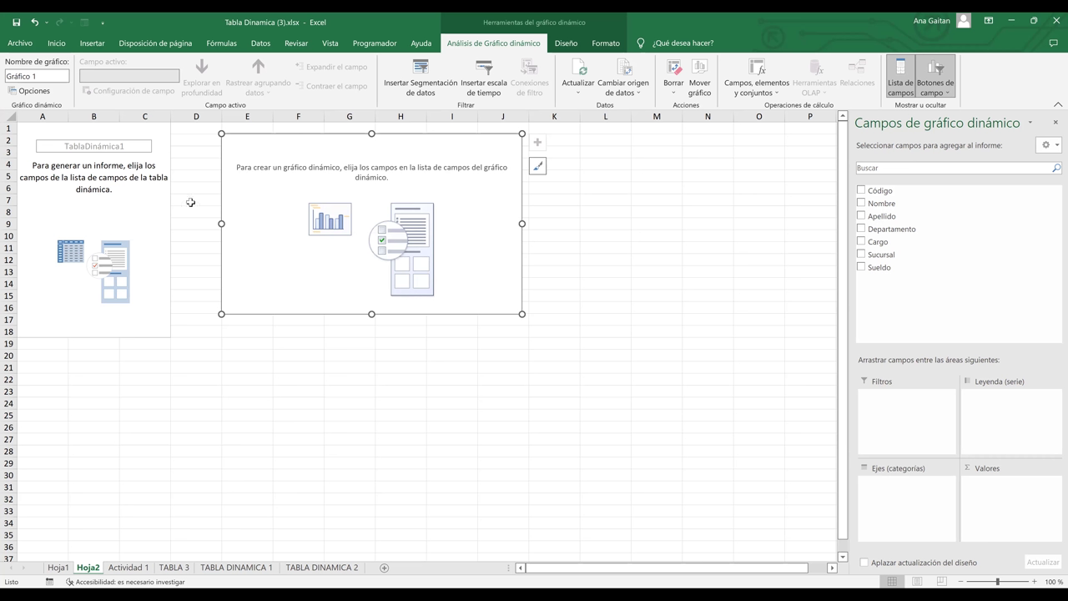
left_click(109, 192)
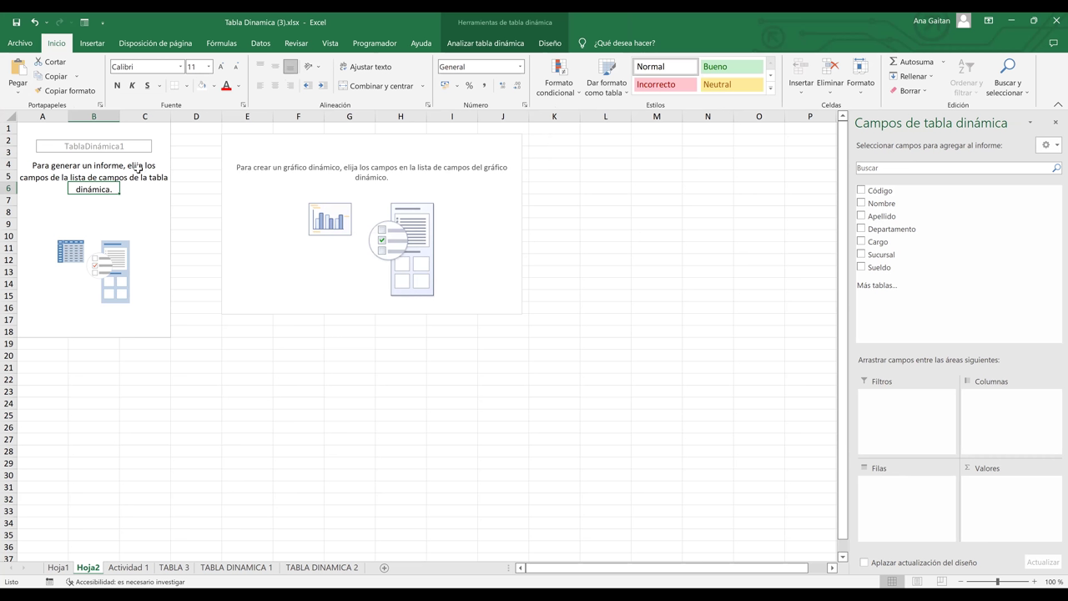
Step: Add the Nombre and Departamento fields to the new pivot table's rows and select the linked pivot chart
left_click(861, 204)
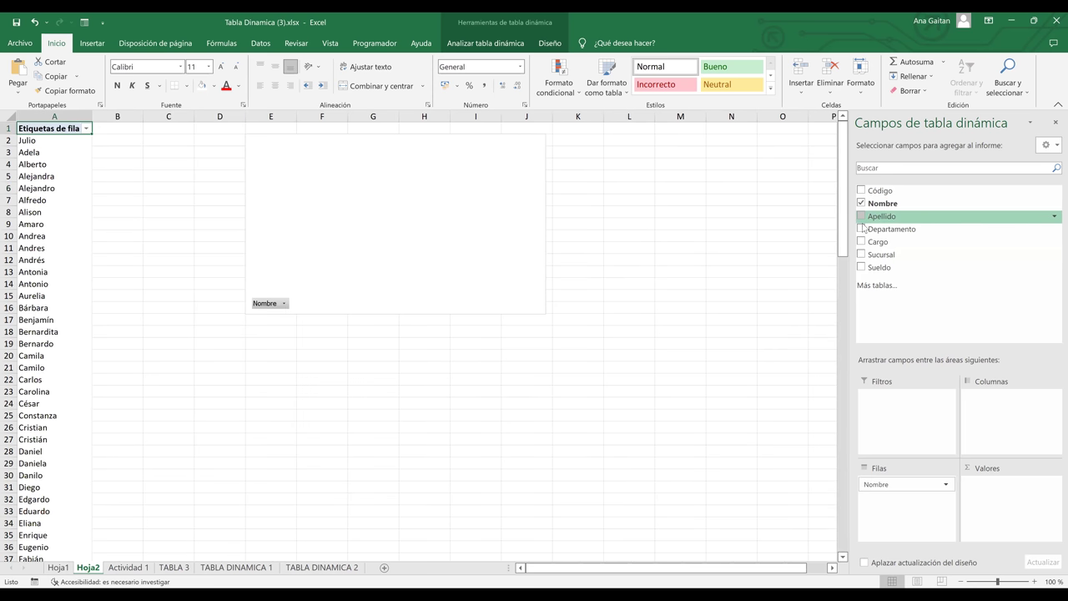
left_click(862, 229)
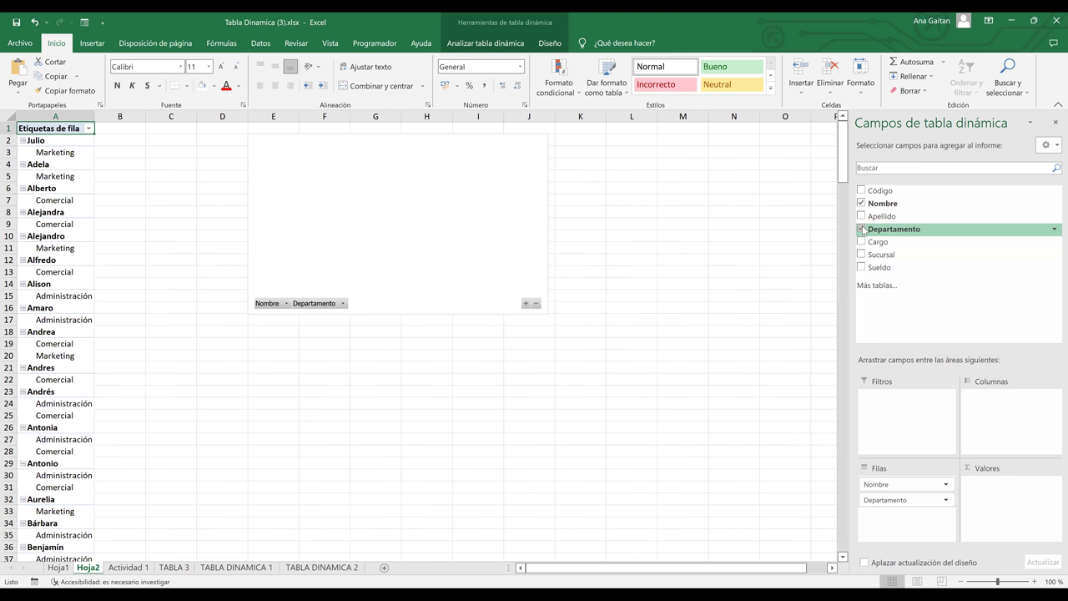
left_click(323, 212)
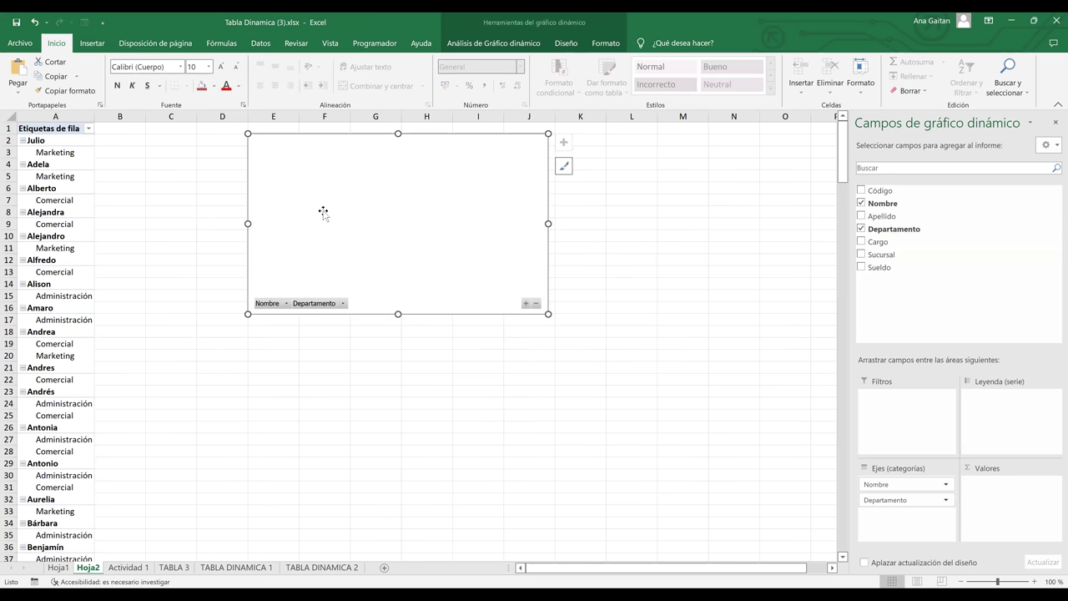
left_click(286, 303)
left_click(510, 209)
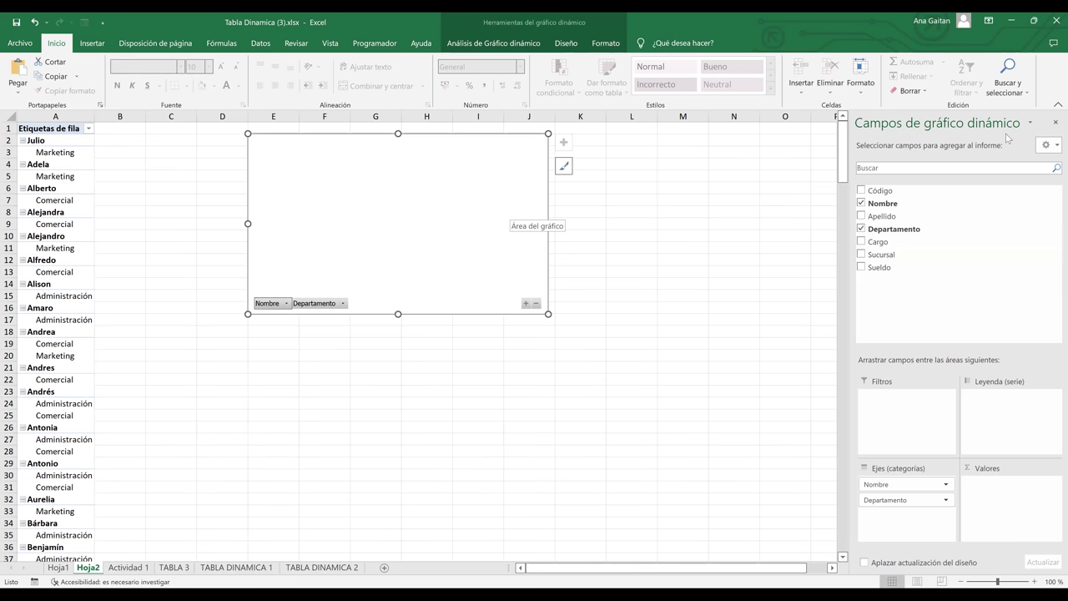
Step: Remove Nombre from the pivot chart's fields and add Sueldo as a summed value per department
left_click(862, 204)
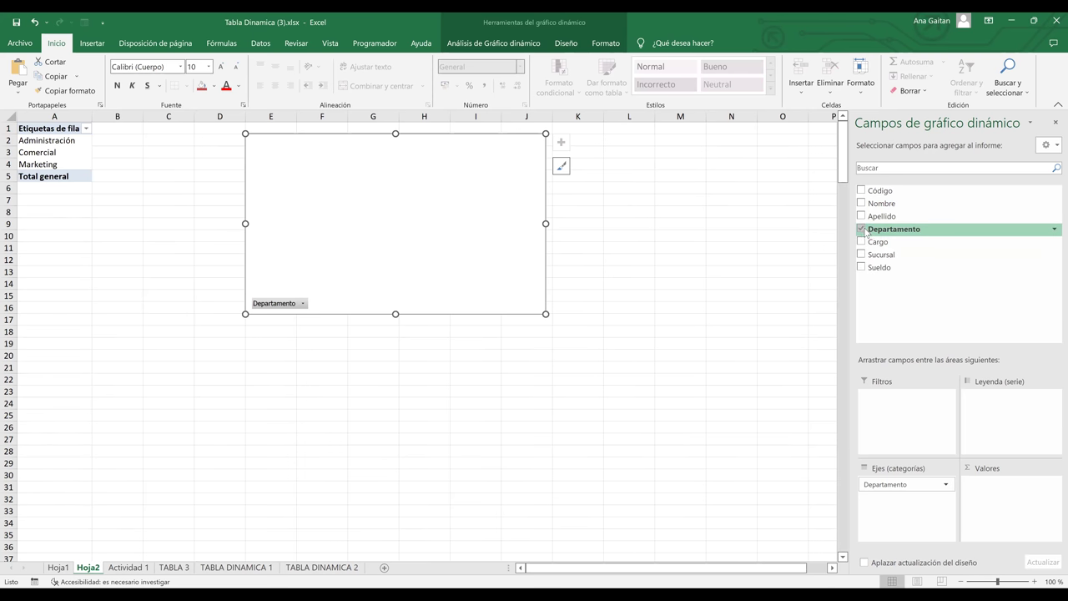
left_click(862, 267)
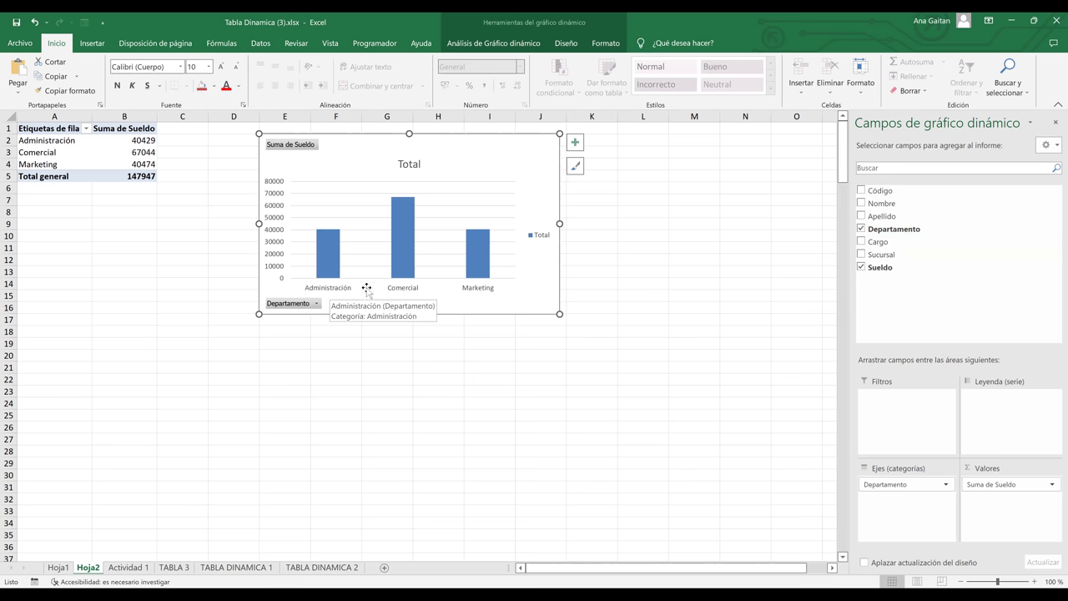
left_click(478, 292)
left_click(544, 285)
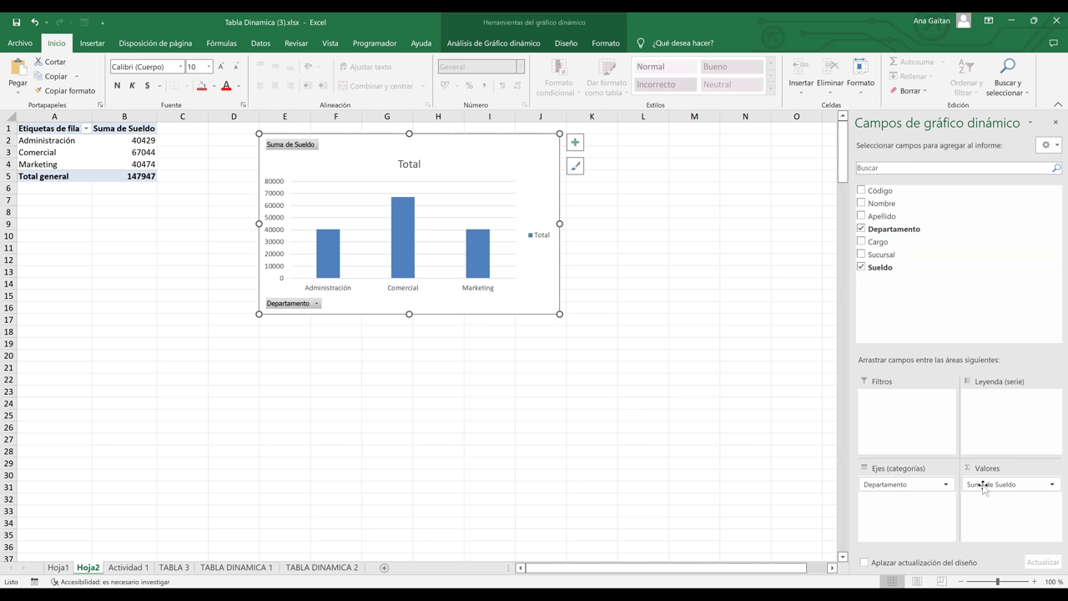
Step: Add Cargo and Sucursal to the pivot chart's axis categories below Departamento
left_click_drag(1006, 505, 928, 511)
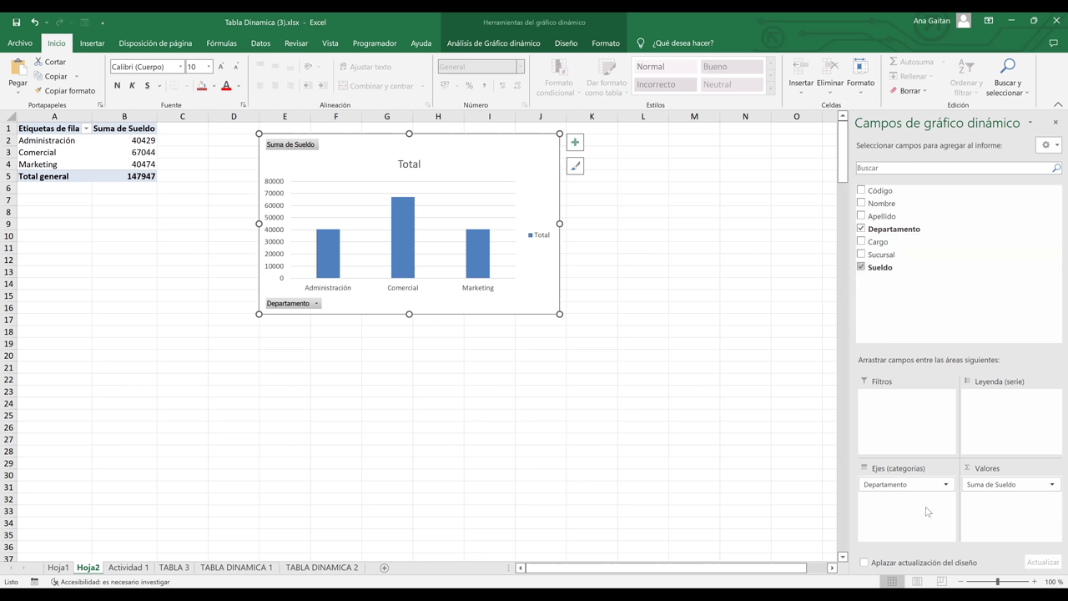
left_click(861, 242)
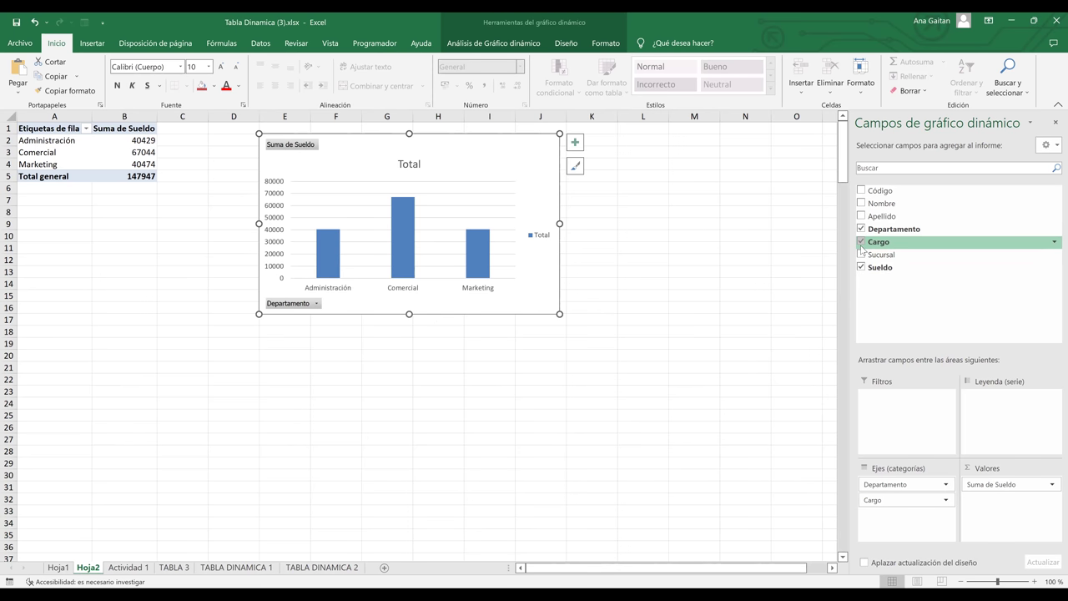
left_click(862, 257)
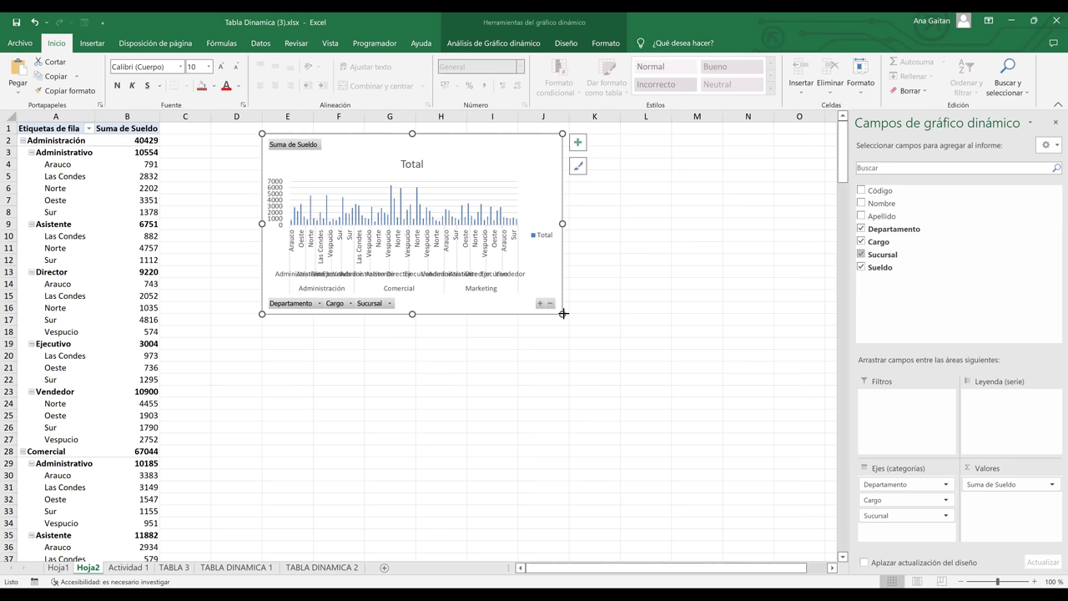
Step: Enlarge the pivot chart to cover about C1 to S29 and close the field list
left_click_drag(793, 413, 822, 438)
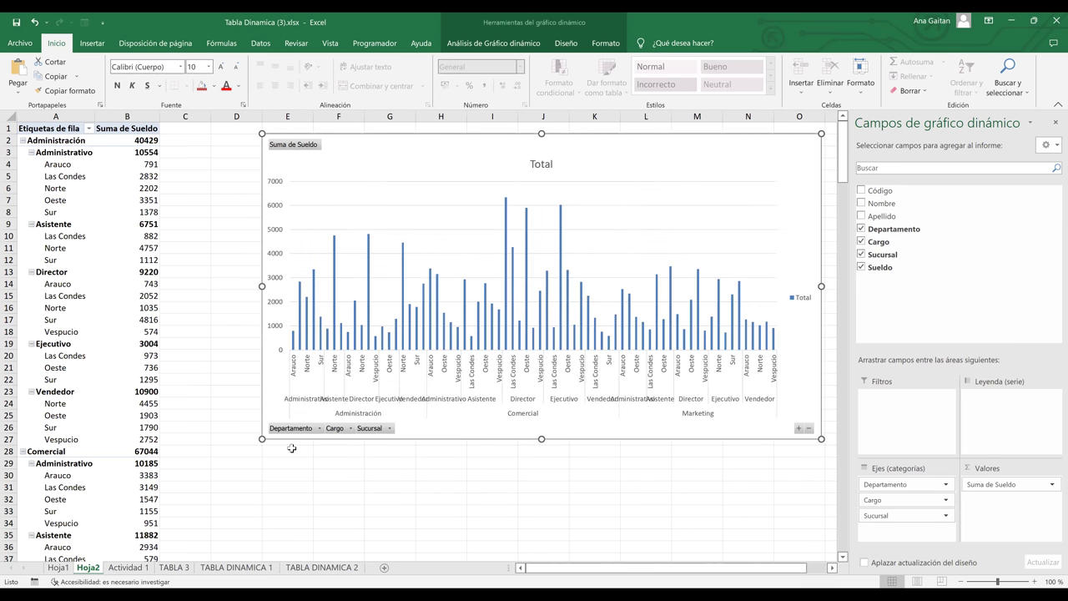
left_click_drag(231, 443, 171, 442)
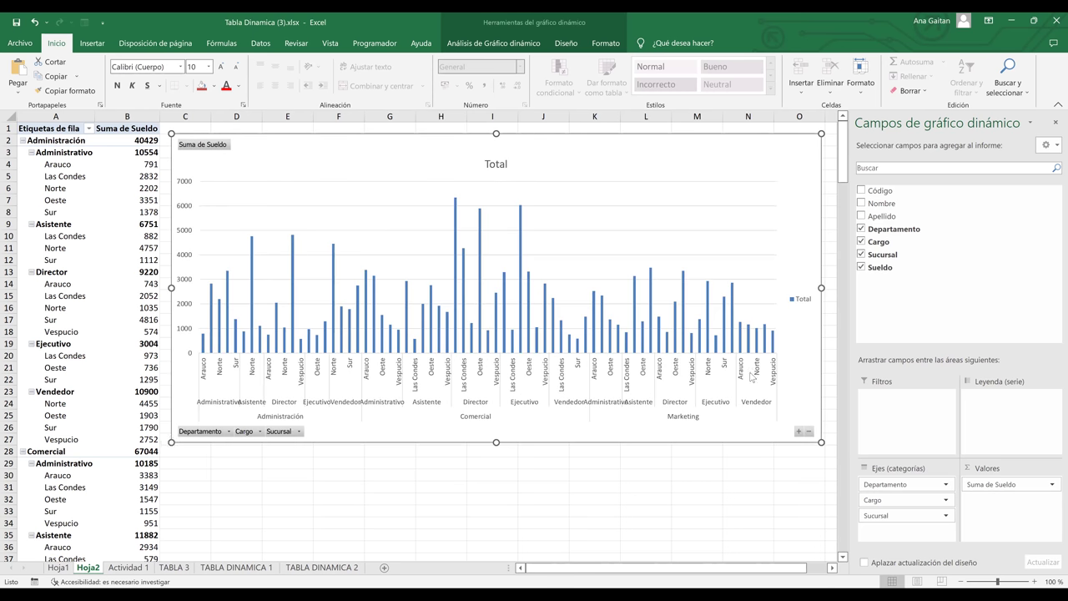
left_click_drag(821, 132, 832, 130)
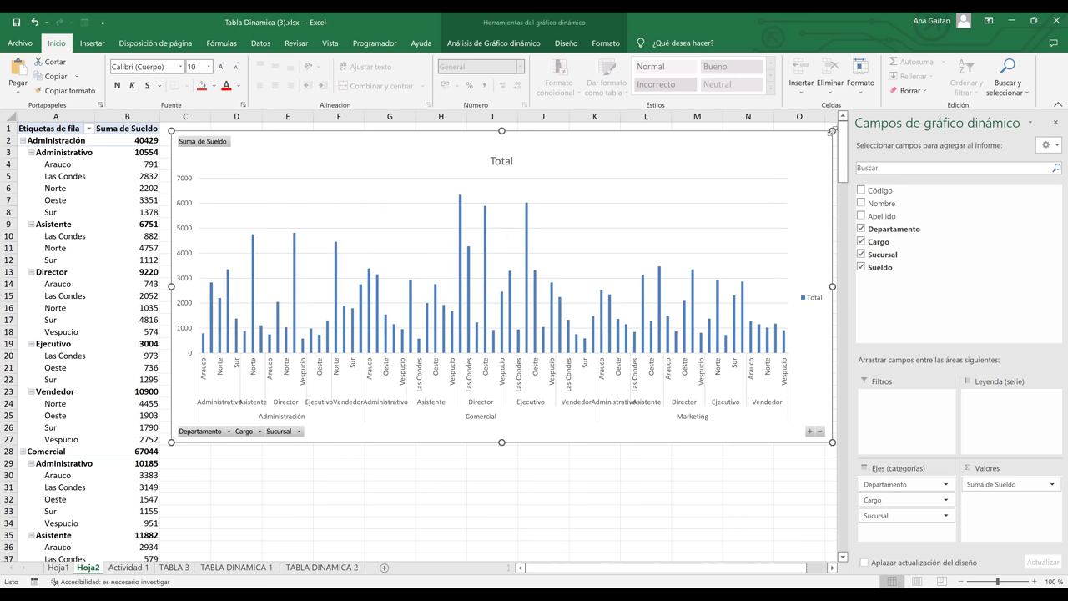
left_click(1053, 124)
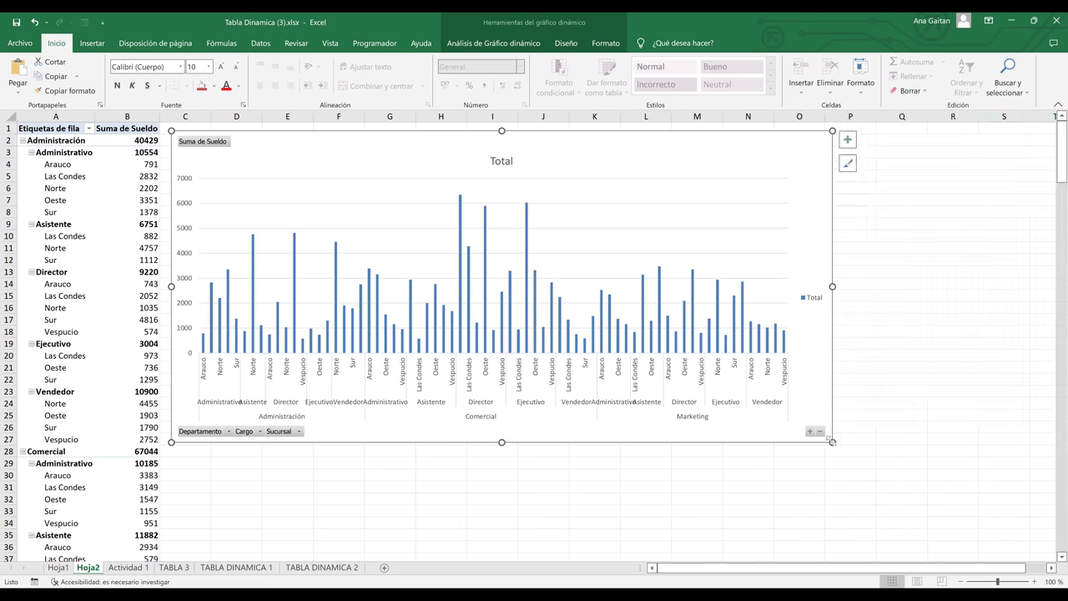
left_click_drag(832, 441, 1022, 460)
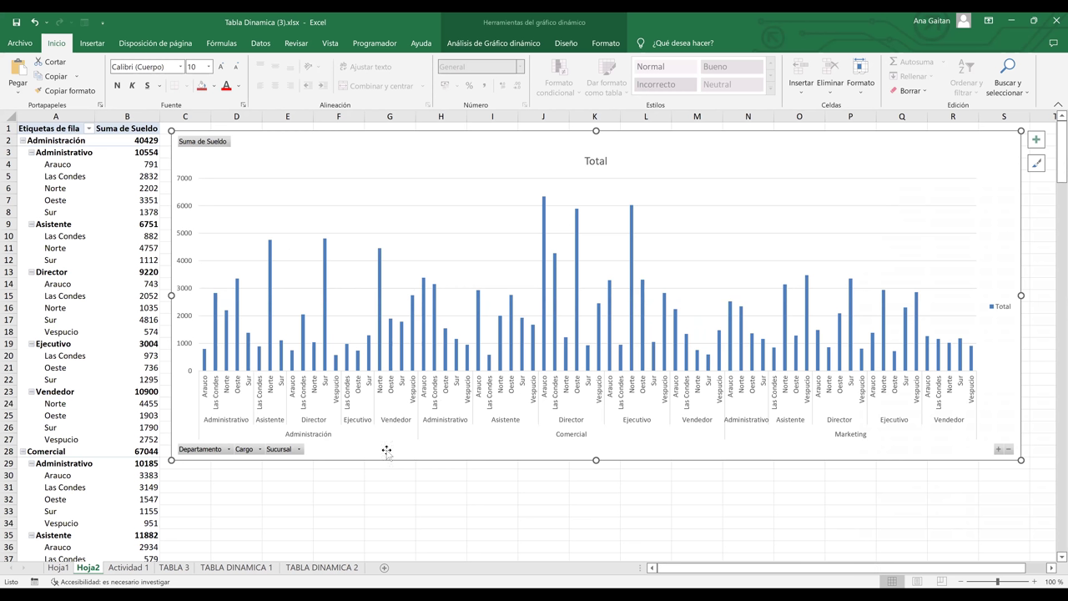
Step: Filter the pivot chart's Departamento field to Administración and Marketing only
mouse_move(644, 365)
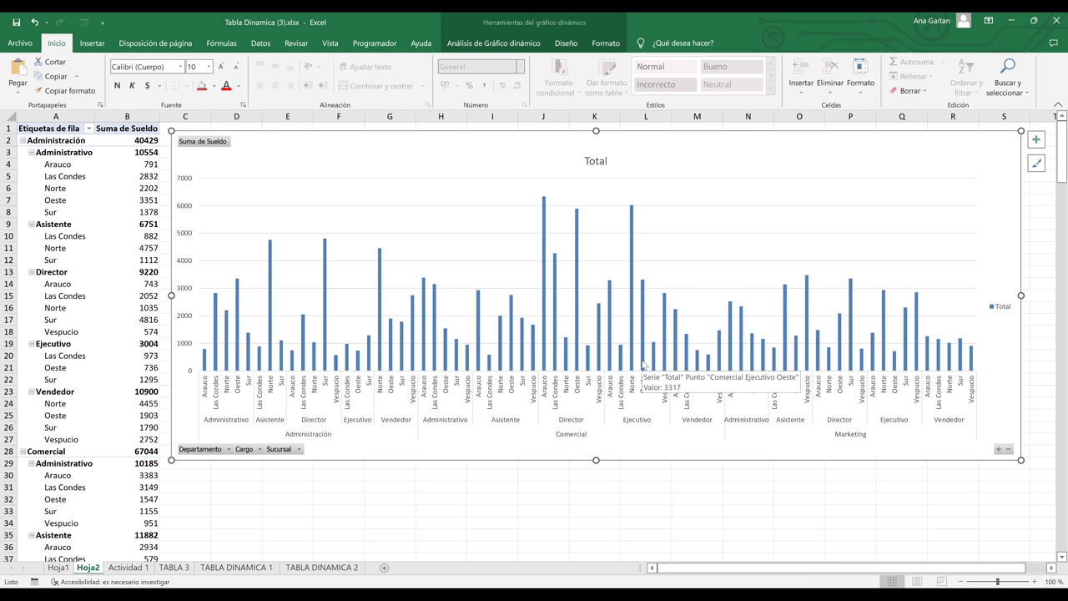
left_click(229, 449)
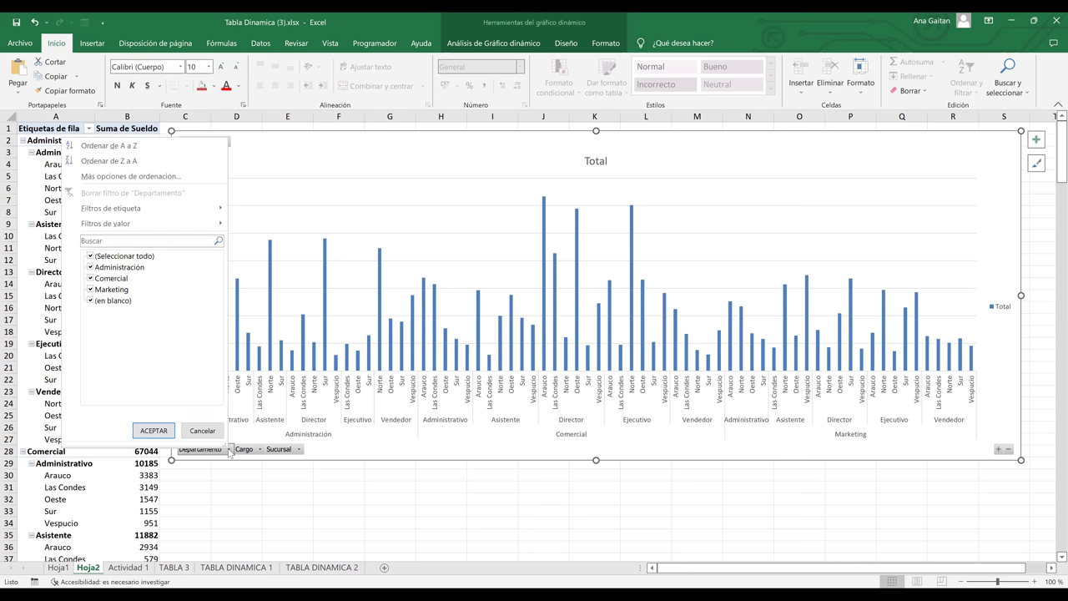
left_click(91, 259)
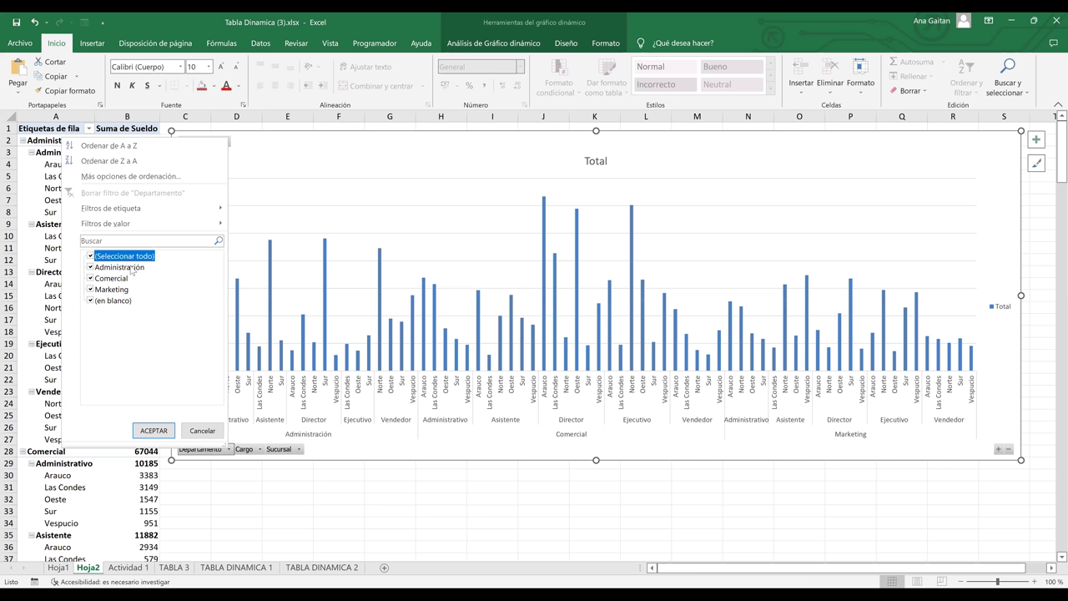
key("space")
left_click(90, 289)
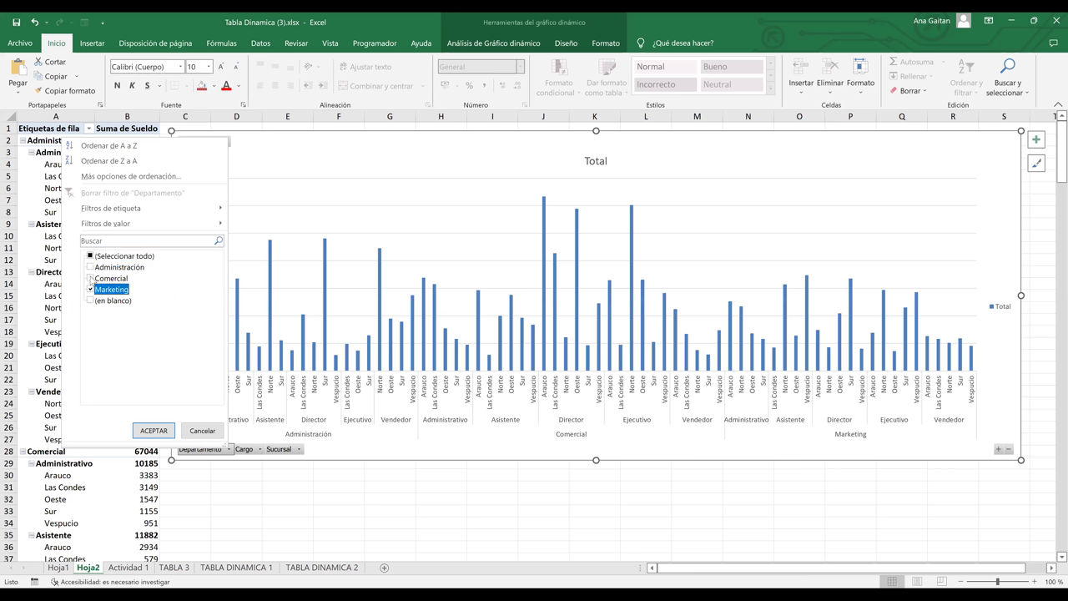
left_click(91, 268)
left_click(91, 268)
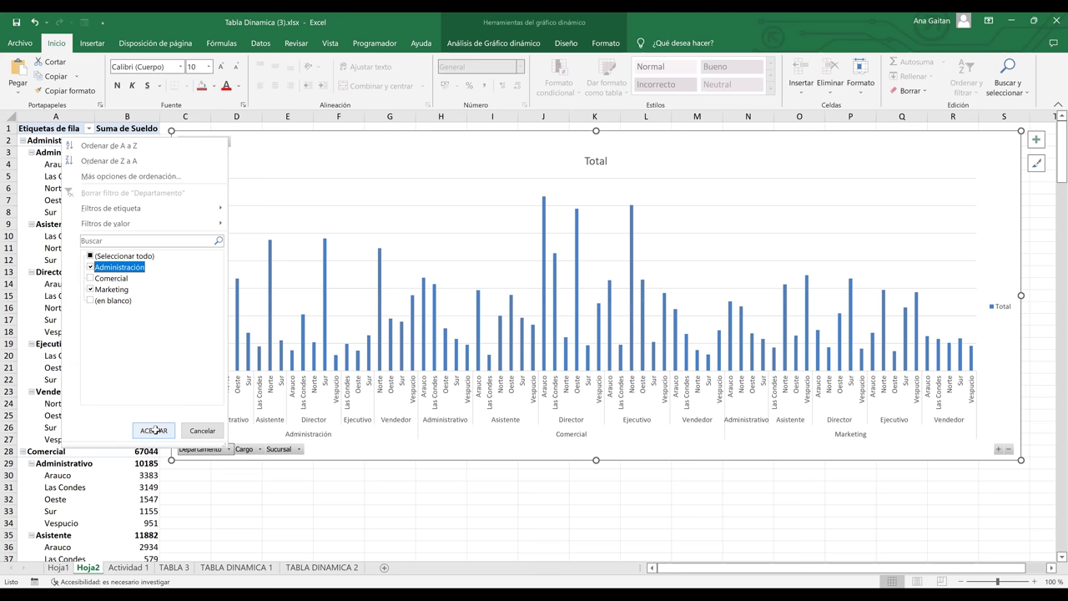
left_click(153, 430)
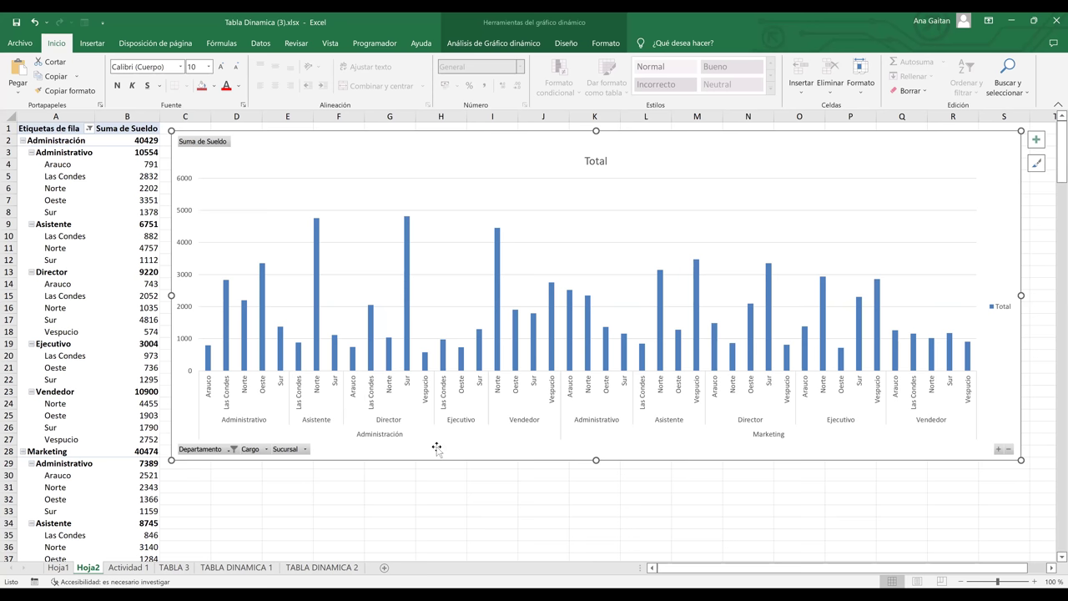
left_click(232, 426)
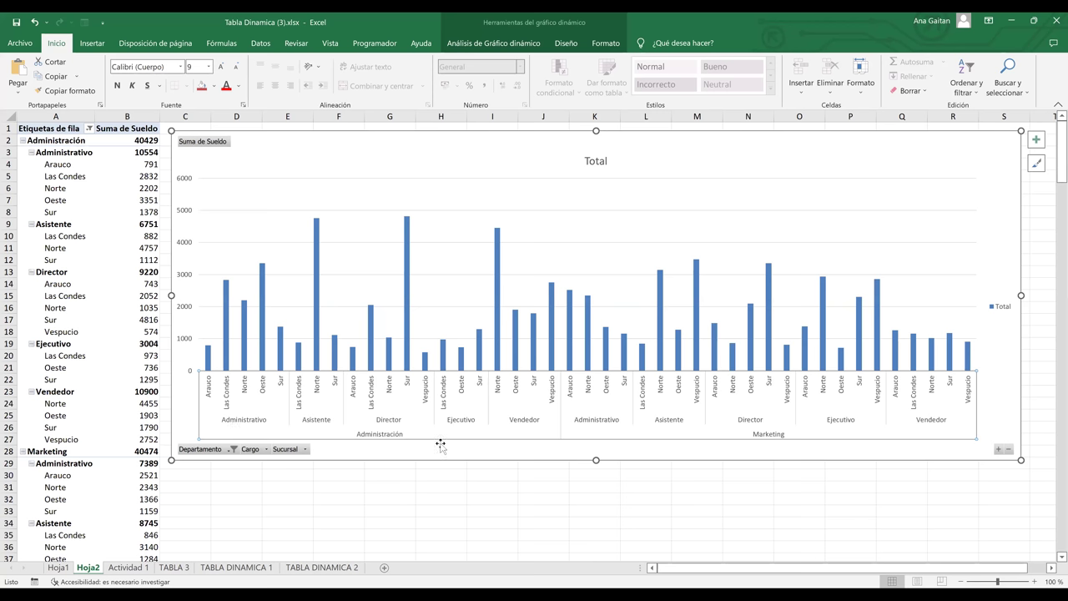
left_click(554, 409)
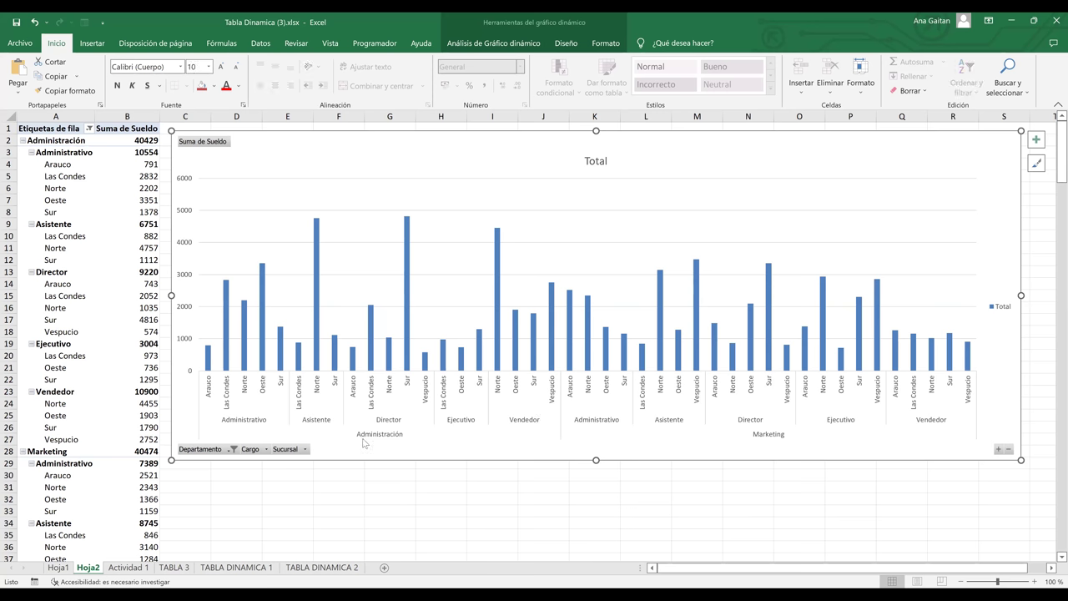
left_click(252, 423)
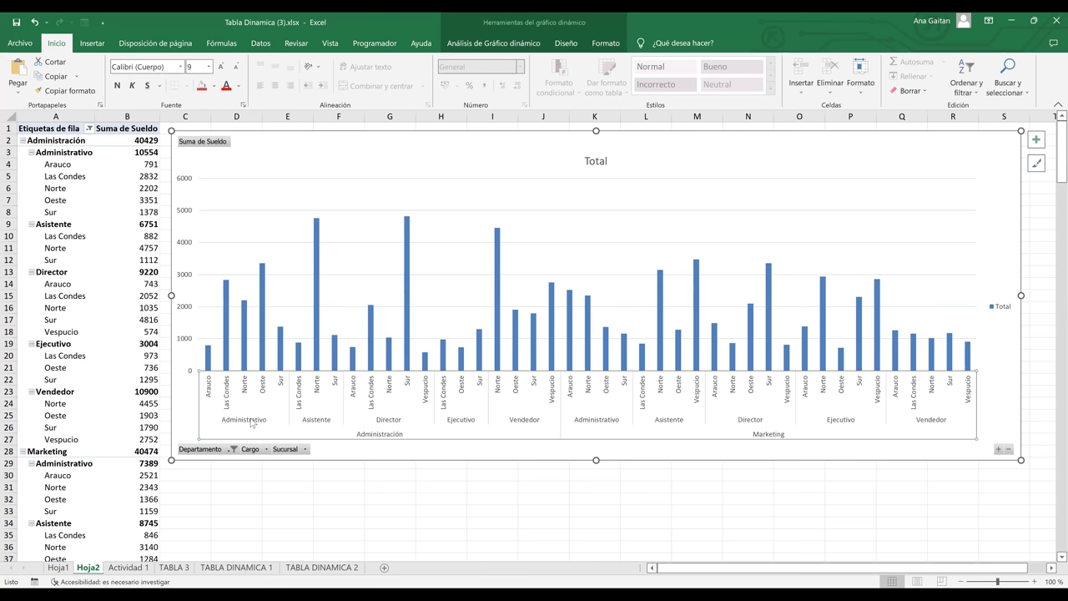
left_click(465, 424)
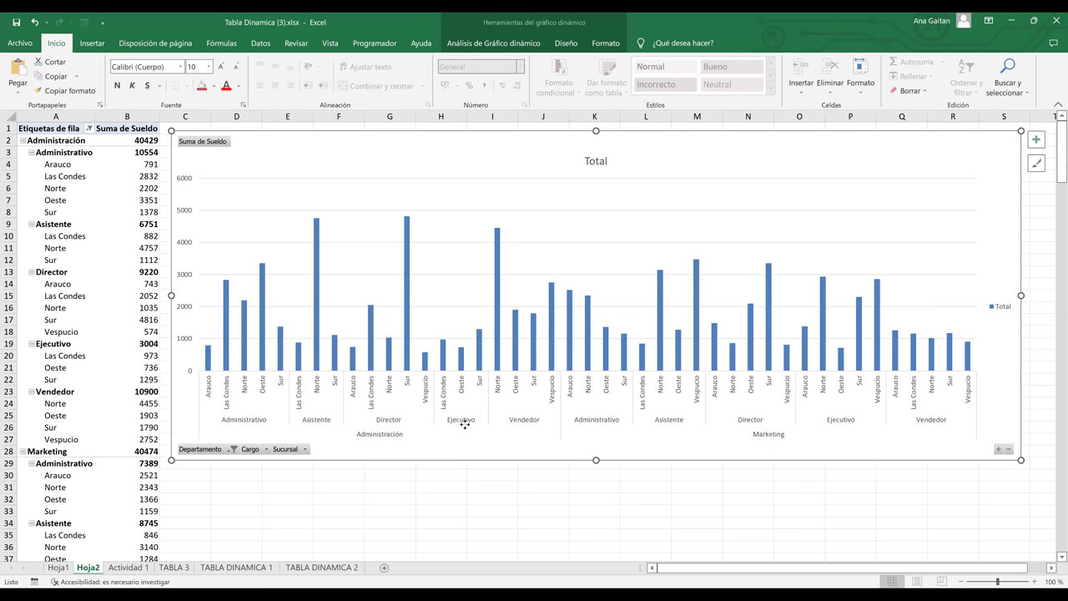
left_click(530, 425)
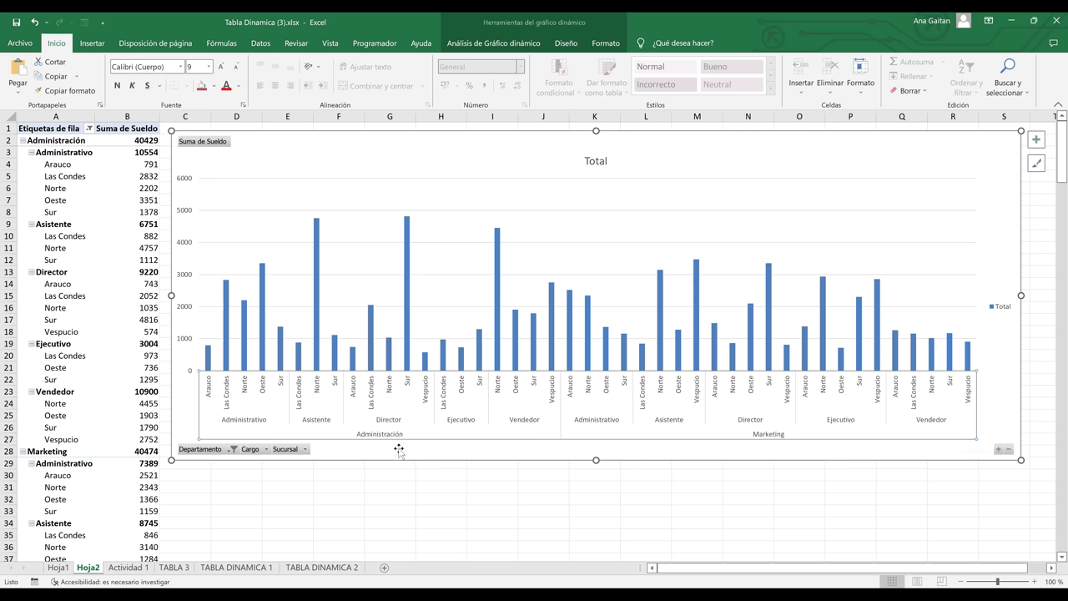
Step: Filter the pivot chart's Cargo field to Administrativo and Director only, and deselect the chart
left_click(266, 450)
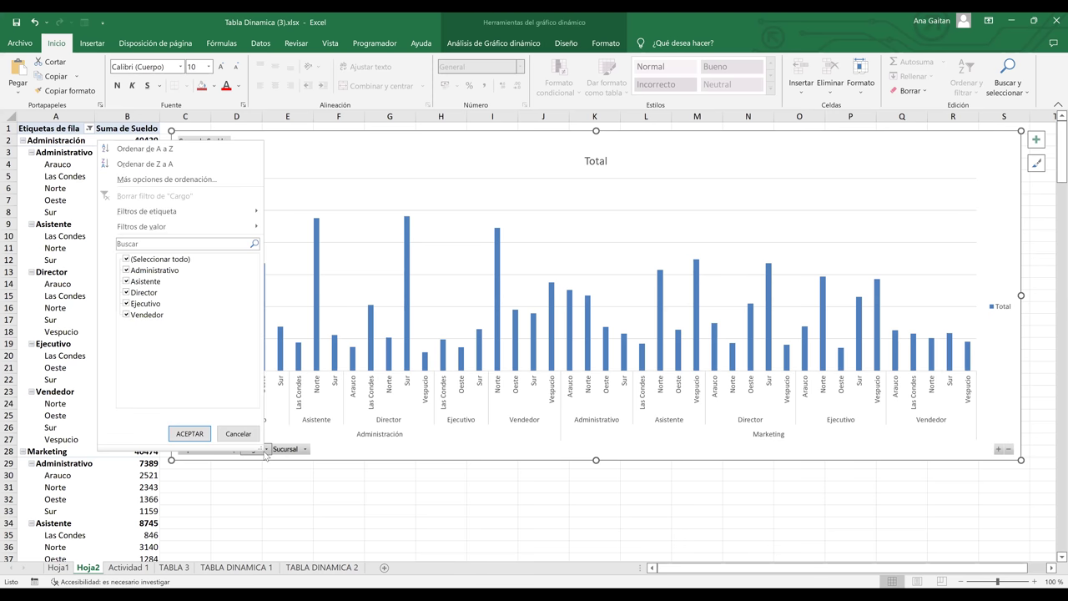
left_click(127, 259)
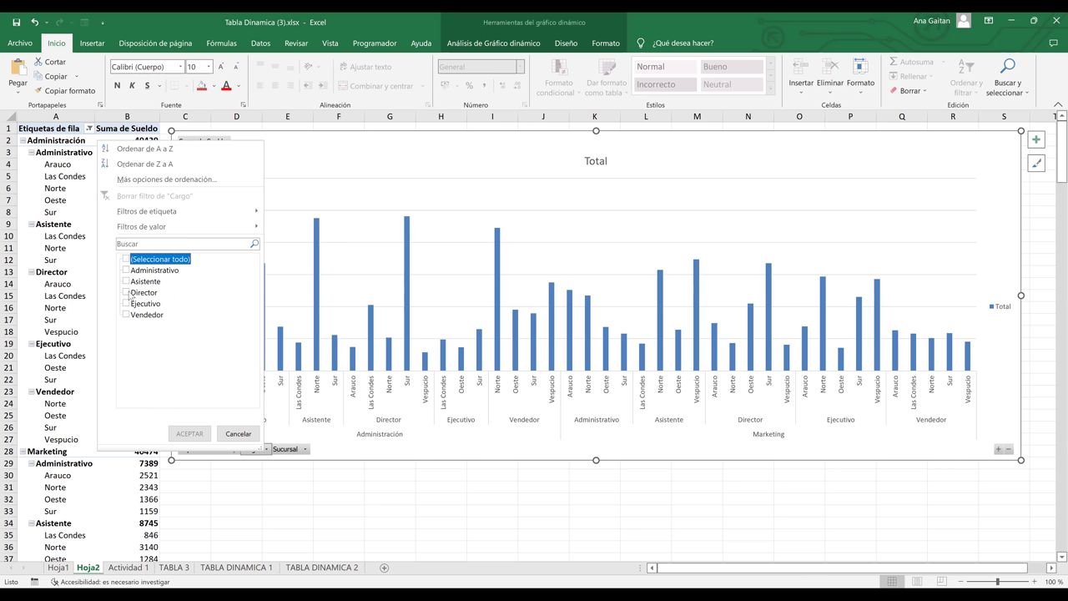
left_click(128, 293)
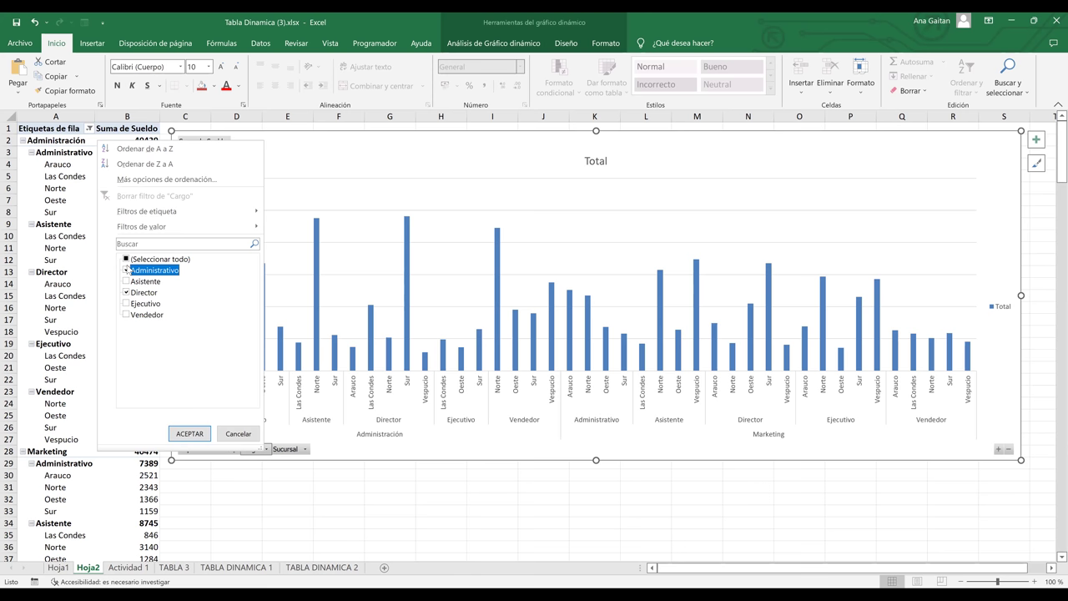
left_click(126, 270)
left_click(201, 437)
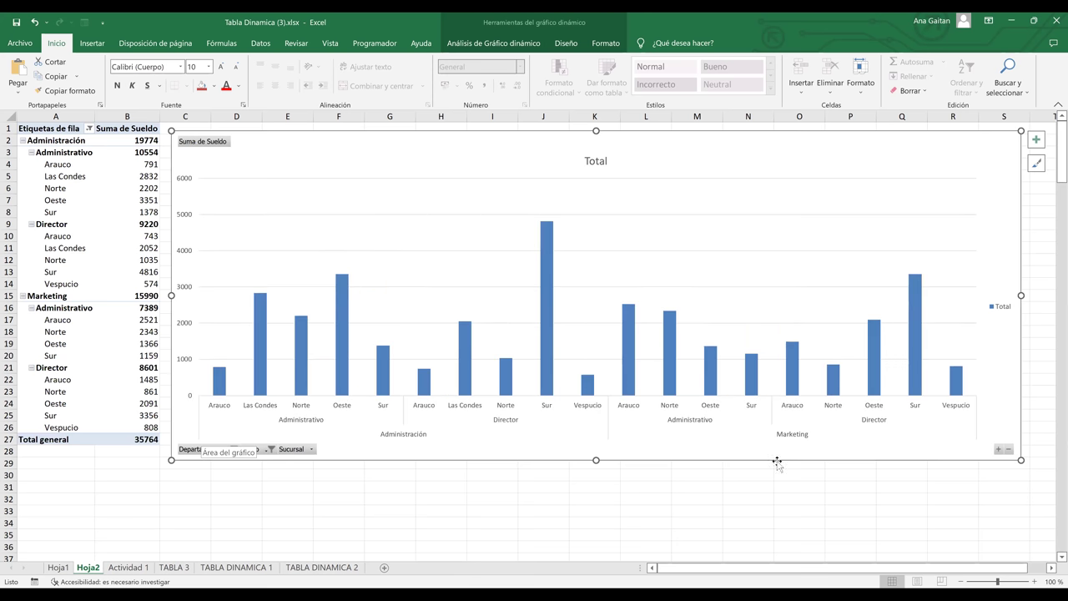
left_click(751, 485)
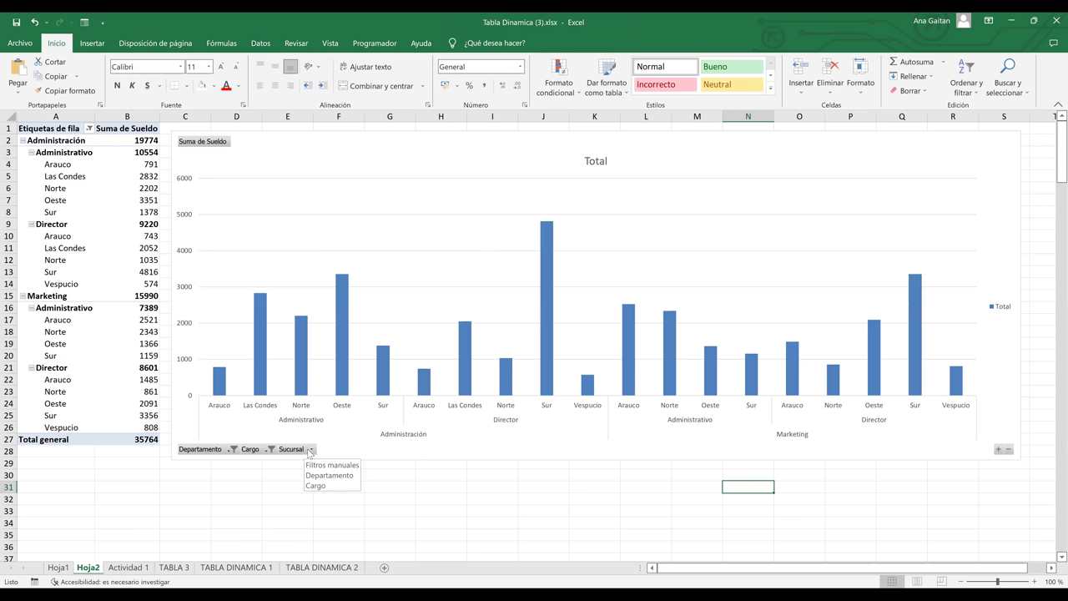
Step: Filter the pivot chart's Sucursal field to Vespucio only, and deselect the chart
left_click(218, 408)
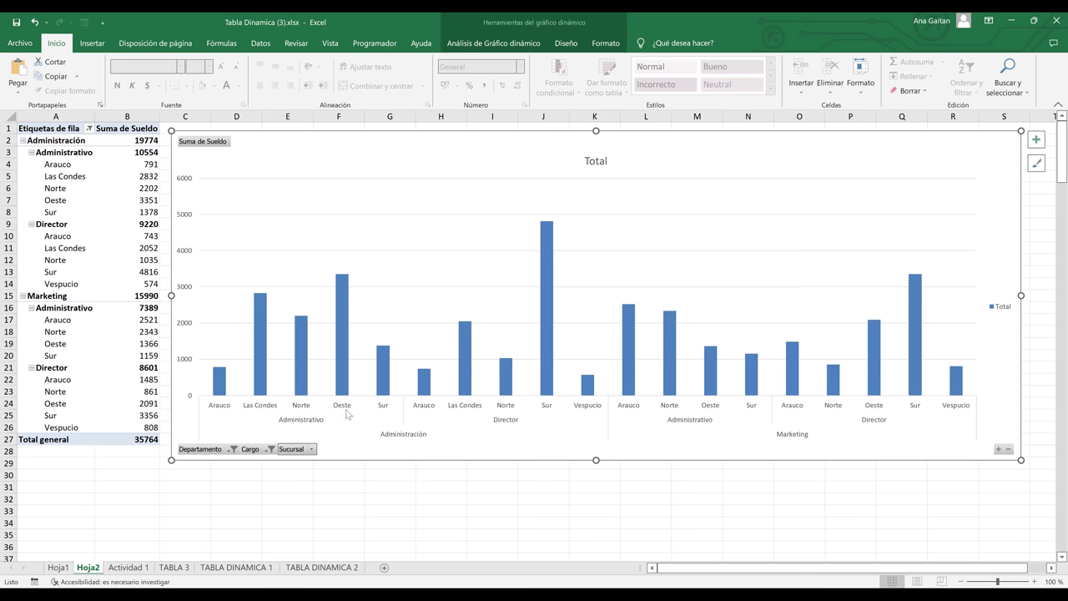
left_click(309, 449)
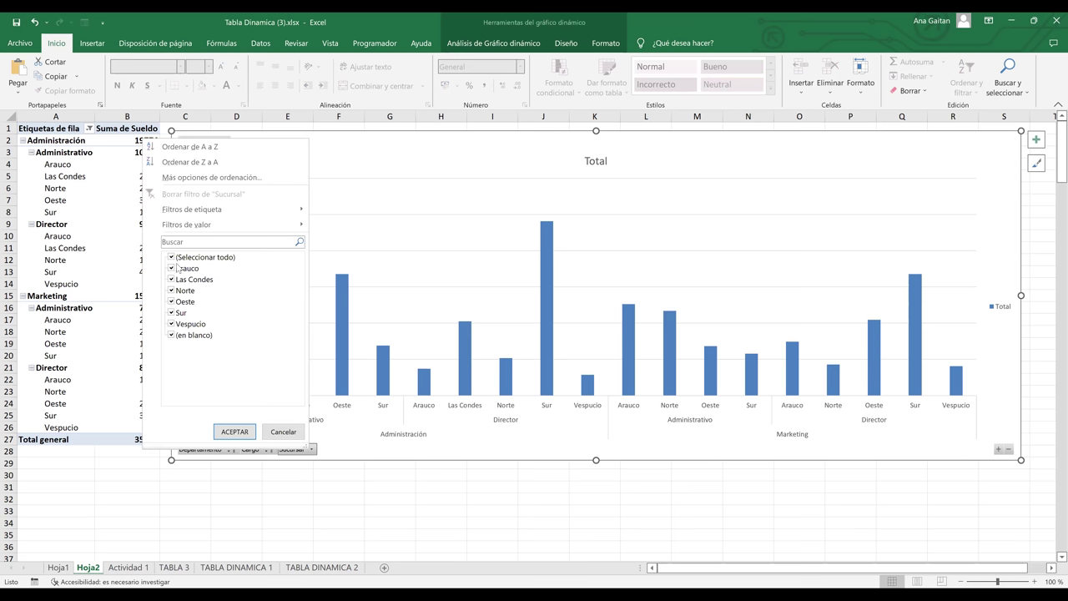
left_click(172, 258)
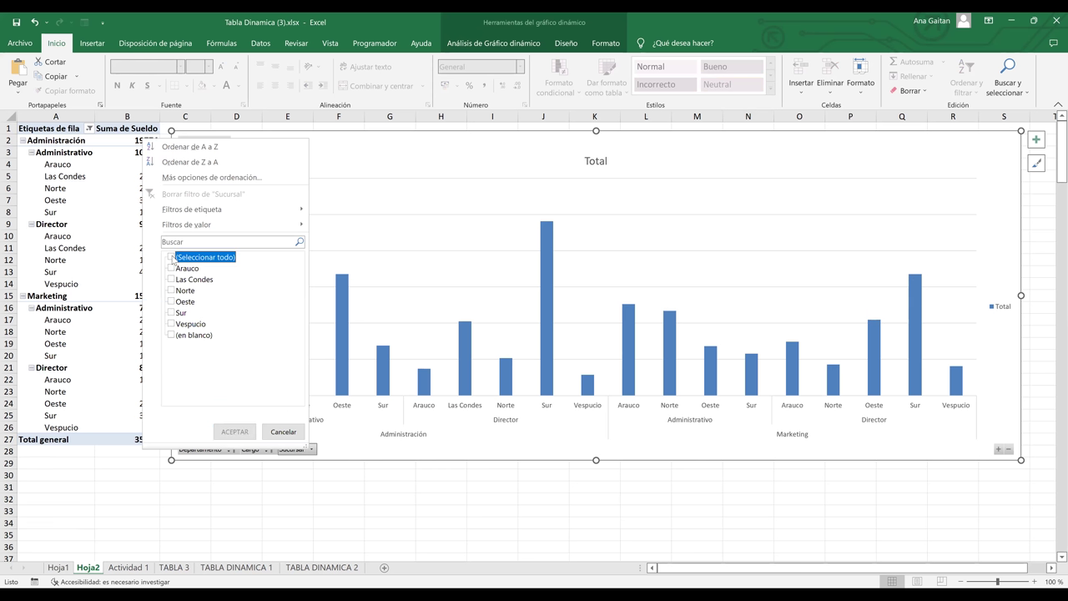
left_click(173, 324)
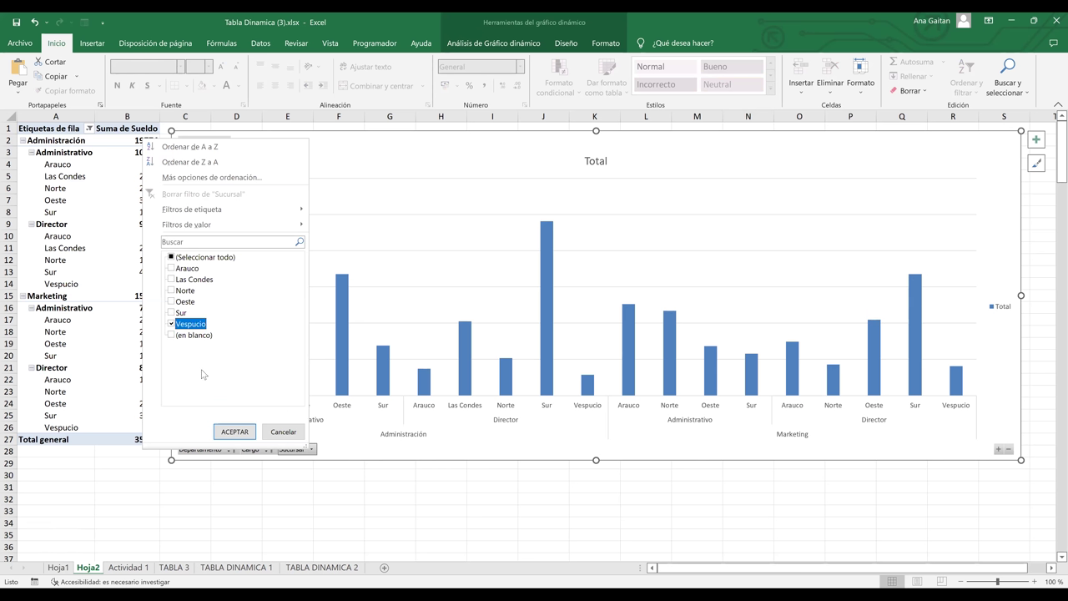
left_click(234, 434)
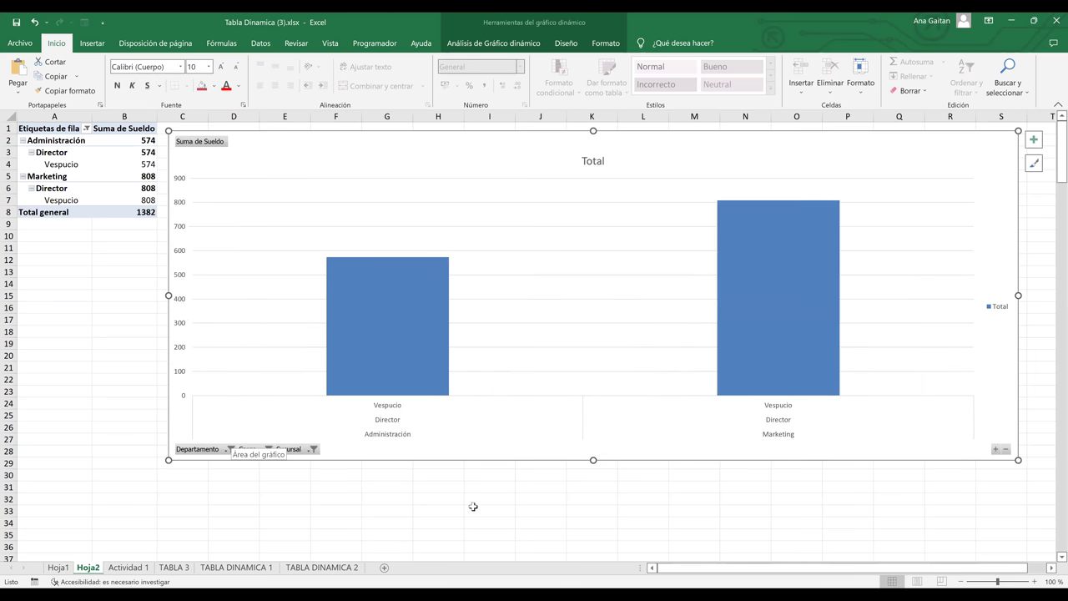
left_click(473, 509)
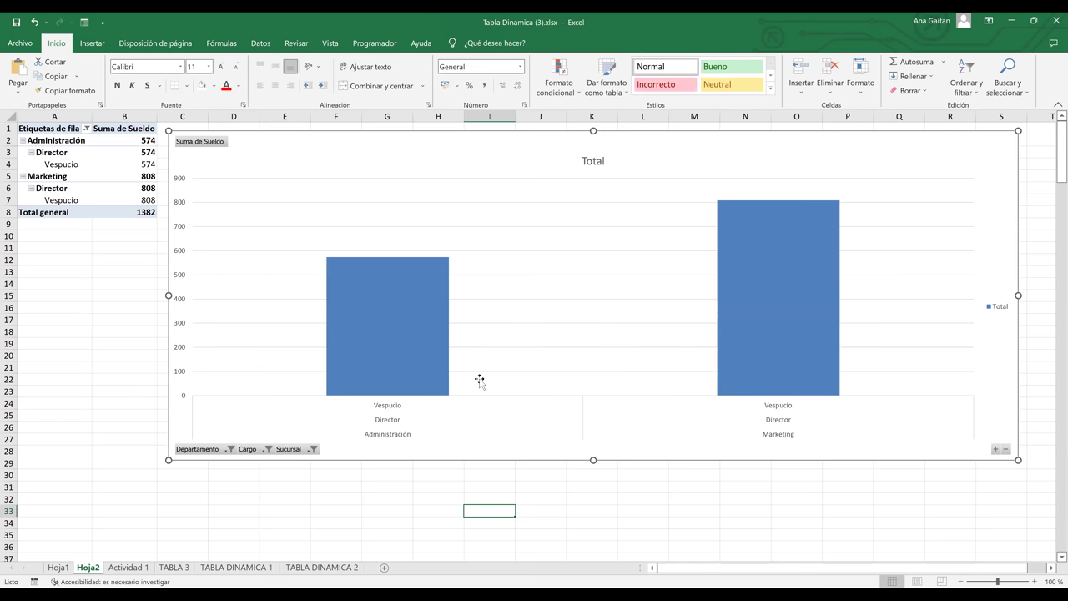
Step: Check the Departamento and Cargo filters, and add Oeste to the Sucursal filter alongside Vespucio
left_click(499, 438)
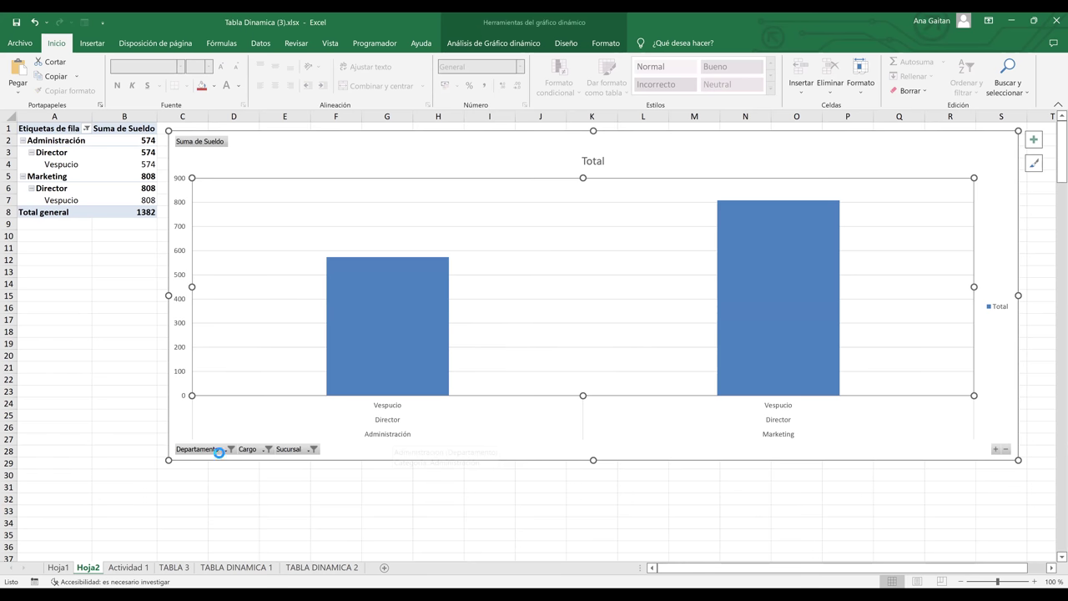
left_click(220, 453)
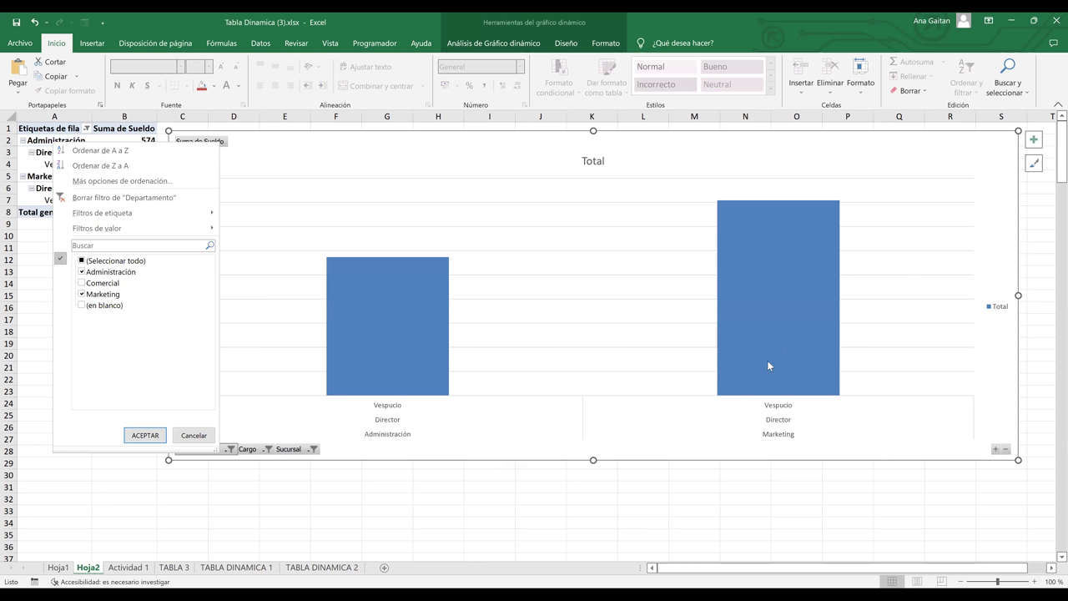
left_click(265, 451)
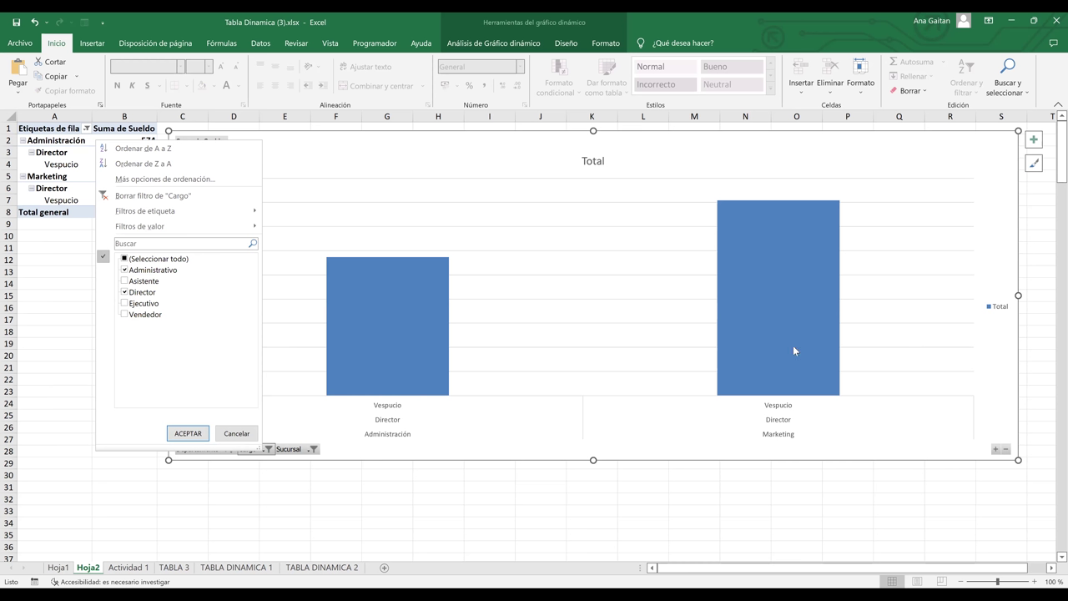
left_click(301, 450)
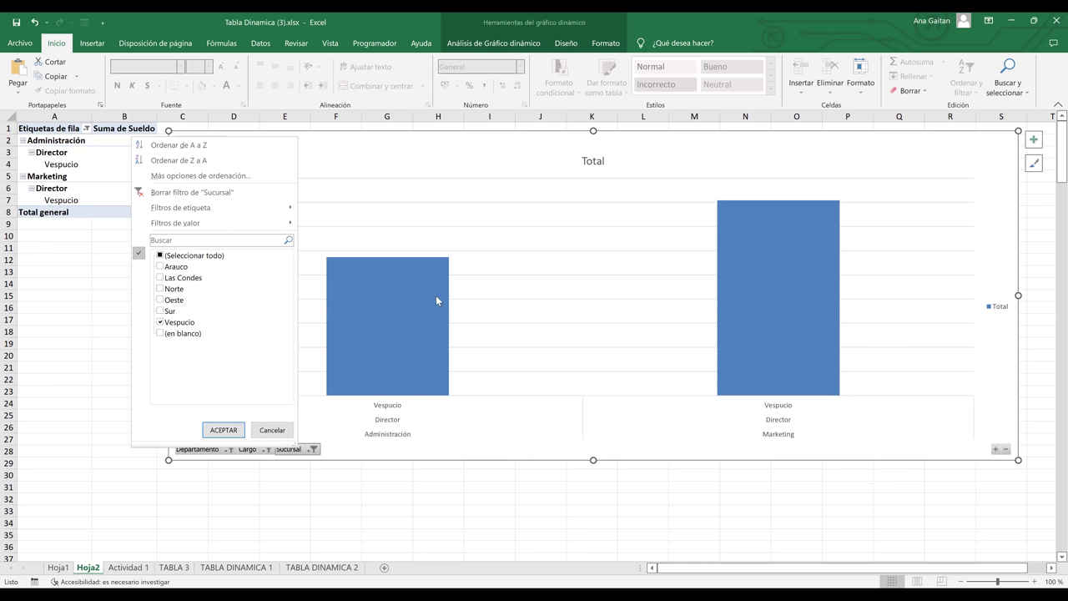
left_click(161, 301)
left_click(219, 431)
left_click(589, 520)
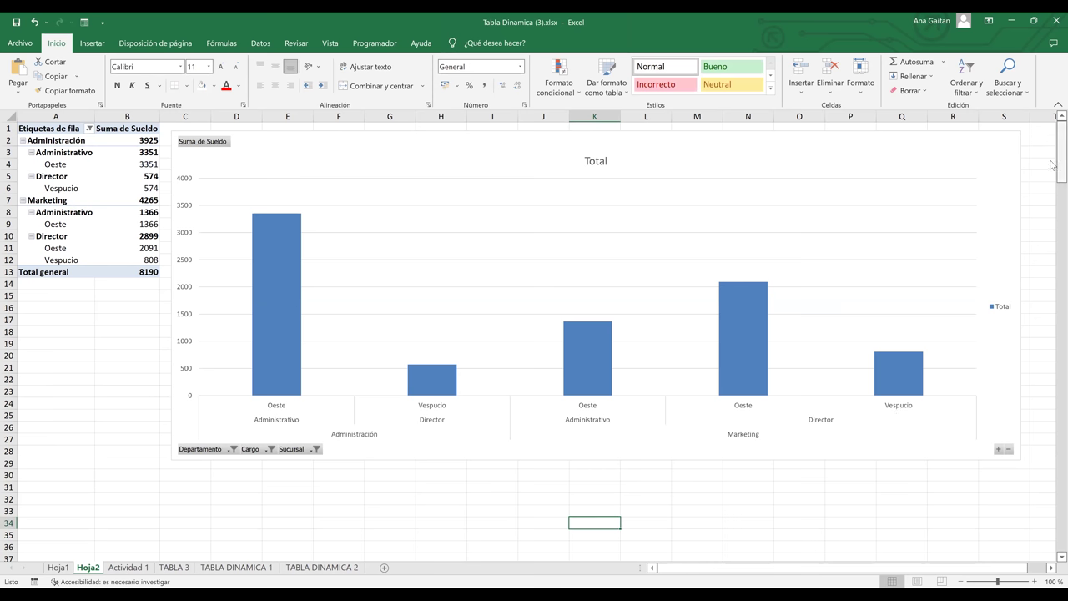
Step: Add data labels to the pivot chart's columns
left_click(826, 251)
left_click(1036, 141)
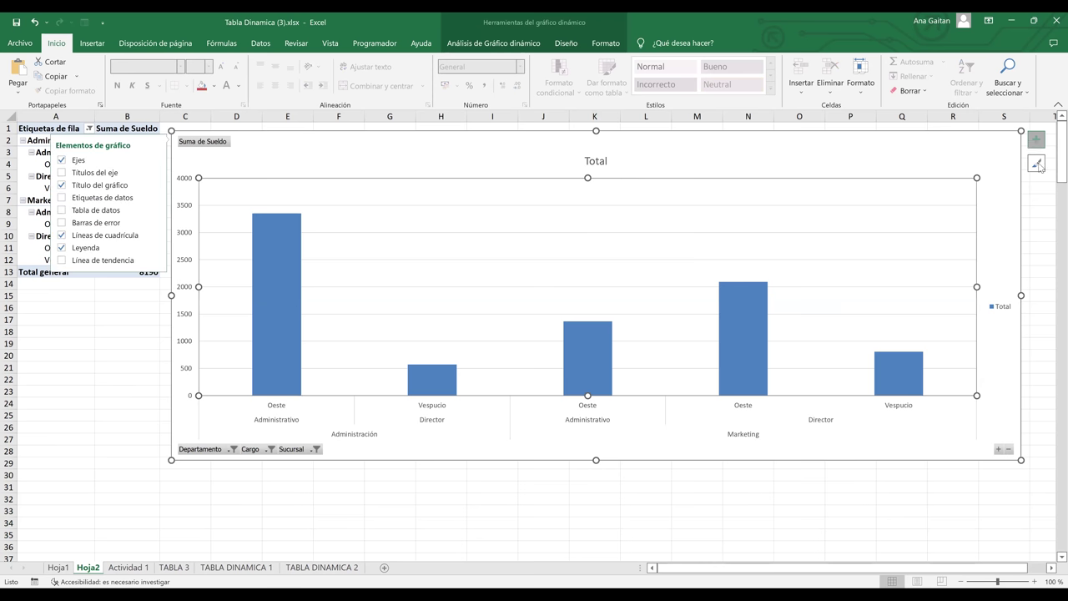
left_click(1041, 146)
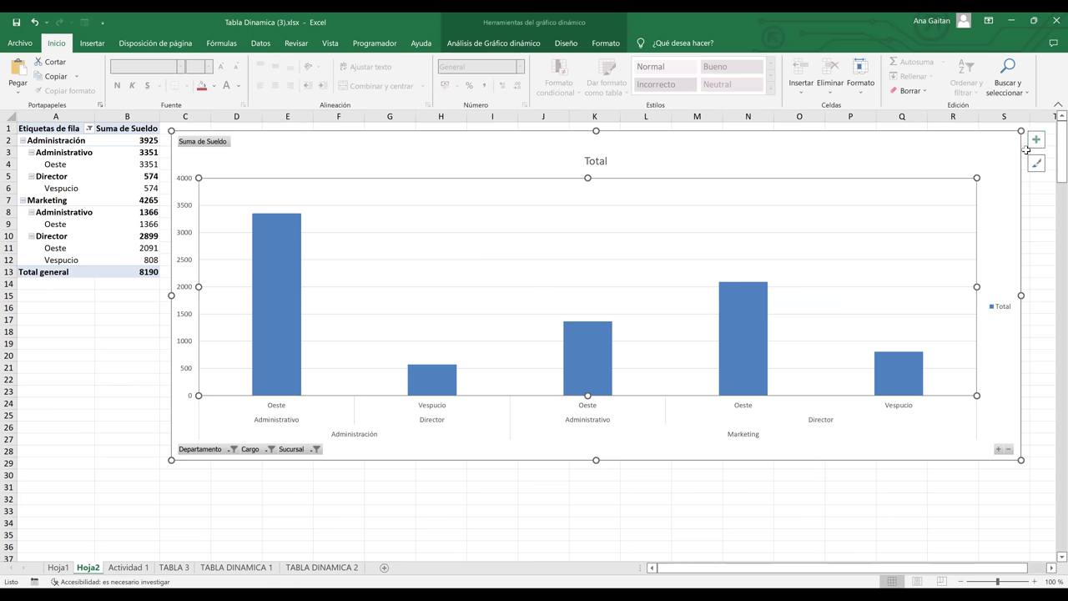
left_click(1036, 143)
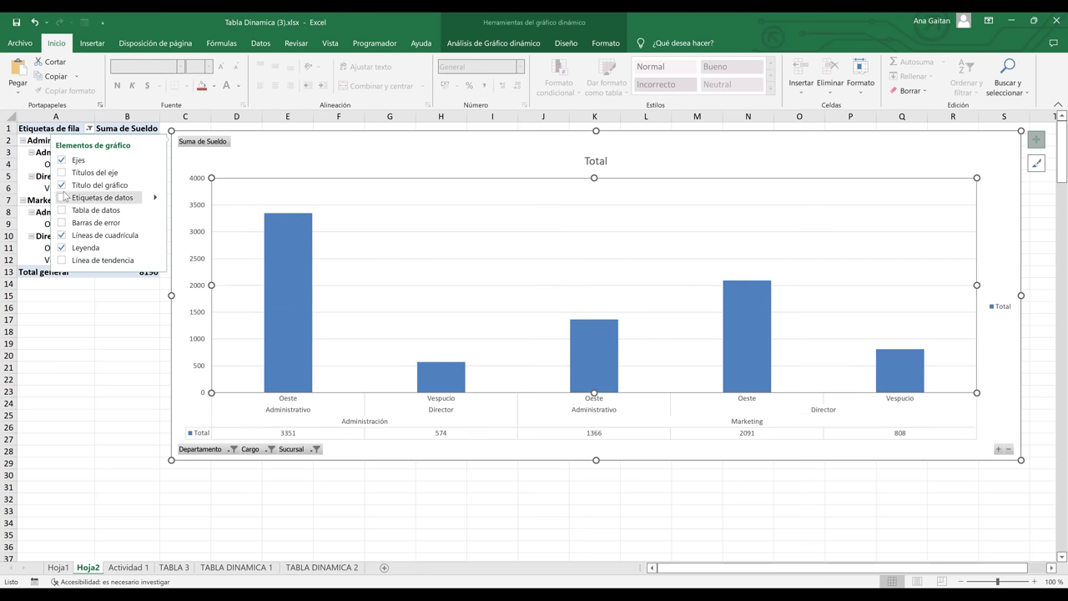
left_click(62, 198)
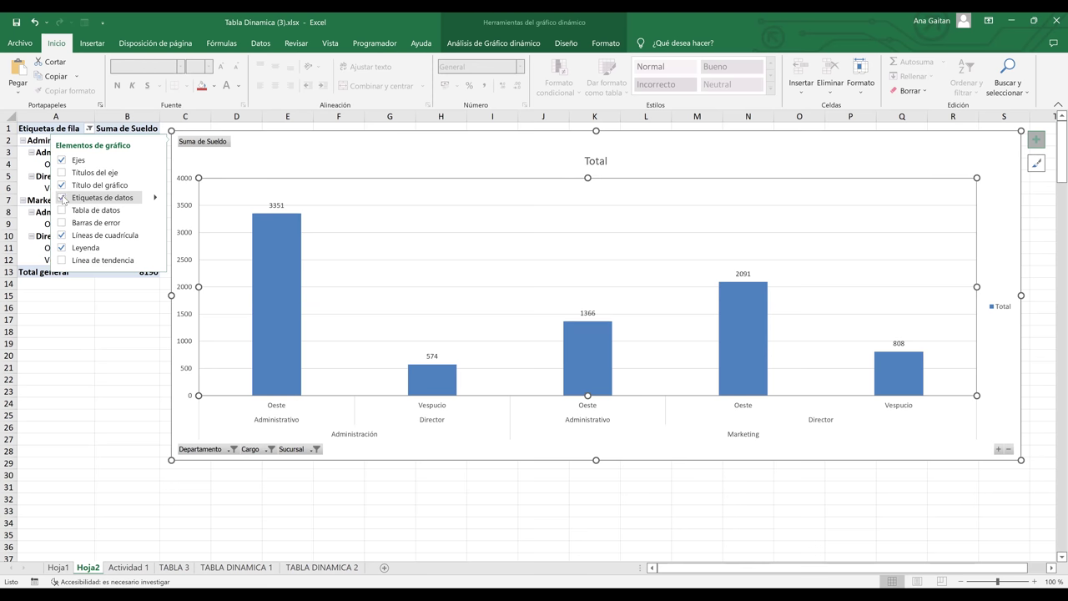
Step: Add axis titles to both axes of the pivot chart, keeping their placeholder text, and deselect the chart
left_click(61, 172)
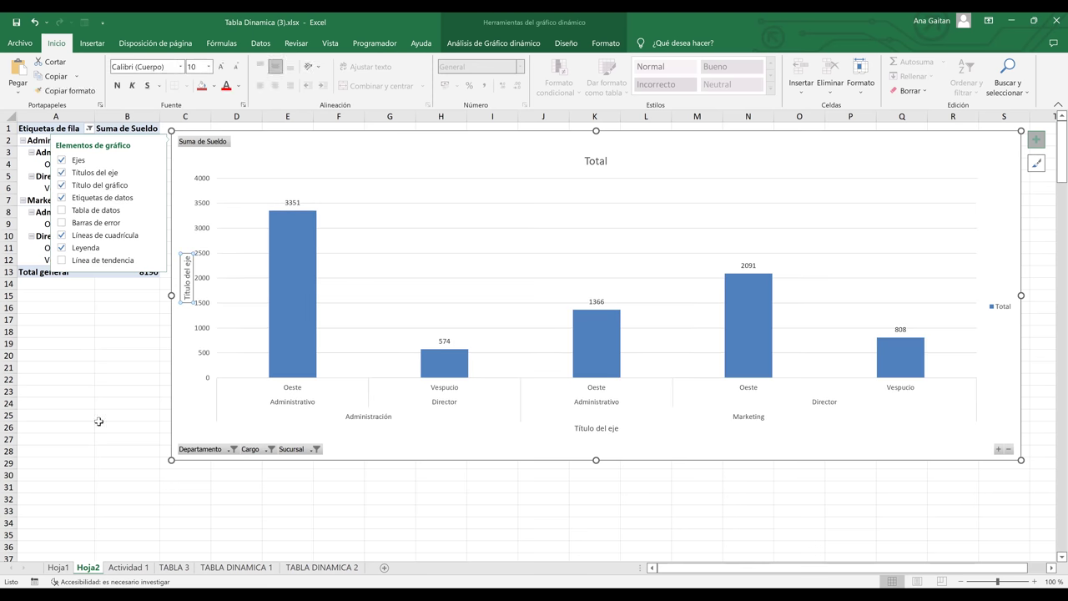
left_click(185, 362)
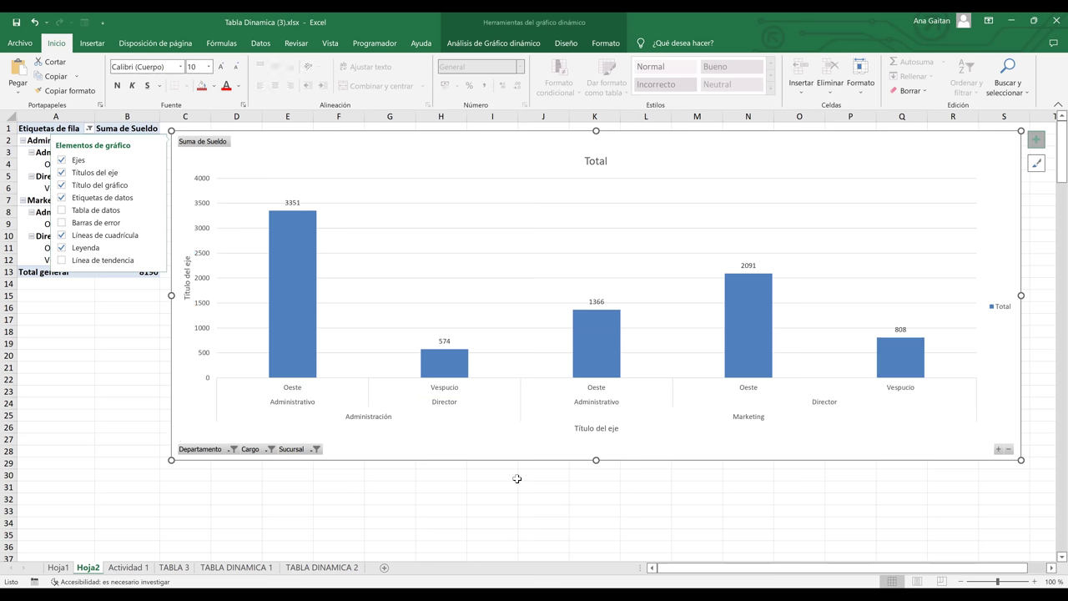
left_click(185, 282)
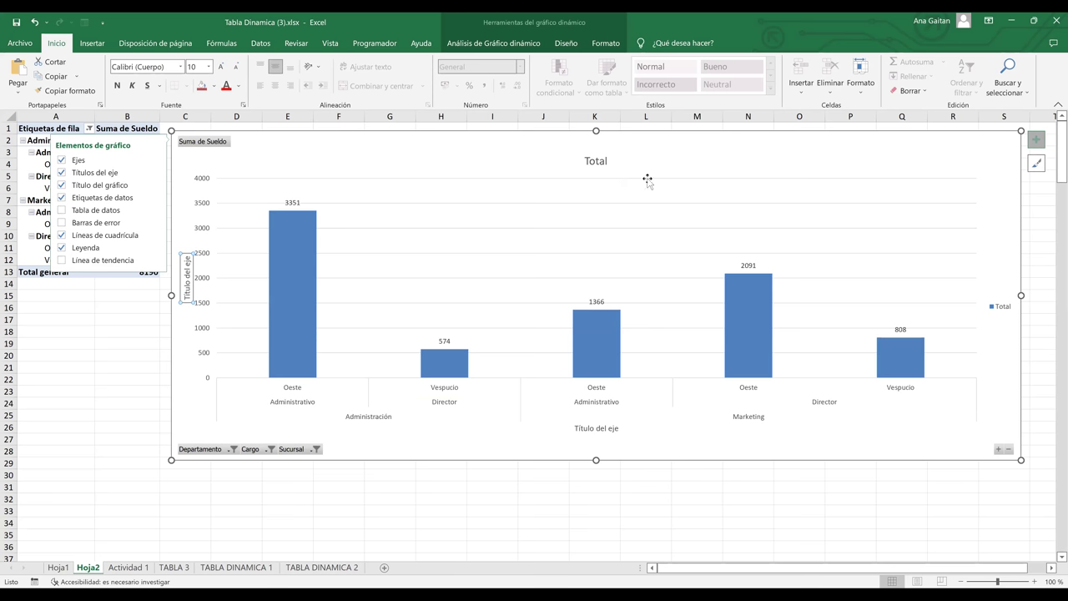
left_click(603, 162)
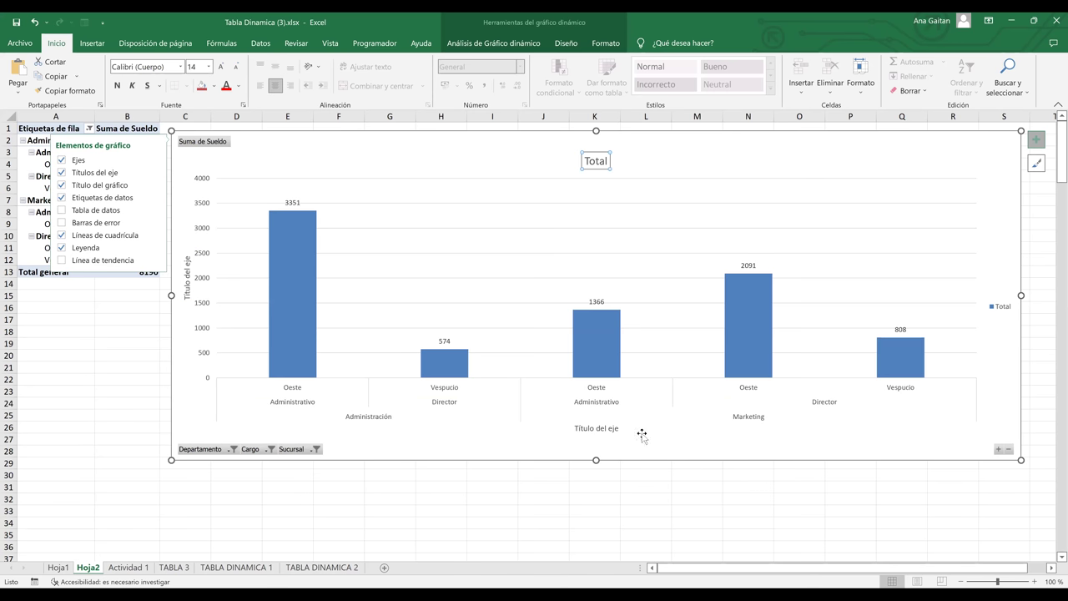
left_click(690, 503)
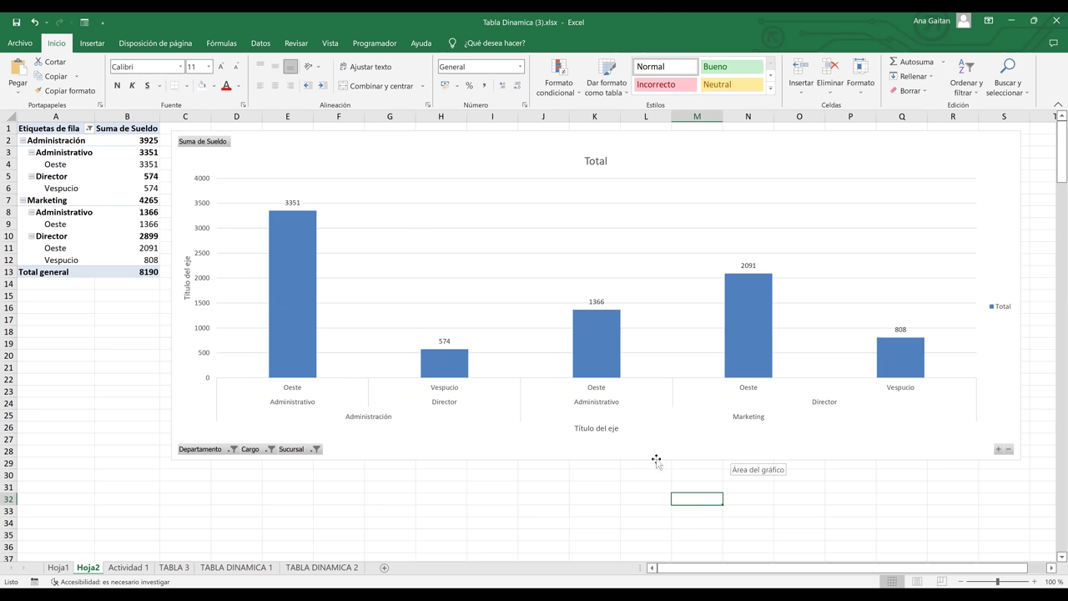
left_click(518, 450)
left_click(321, 473)
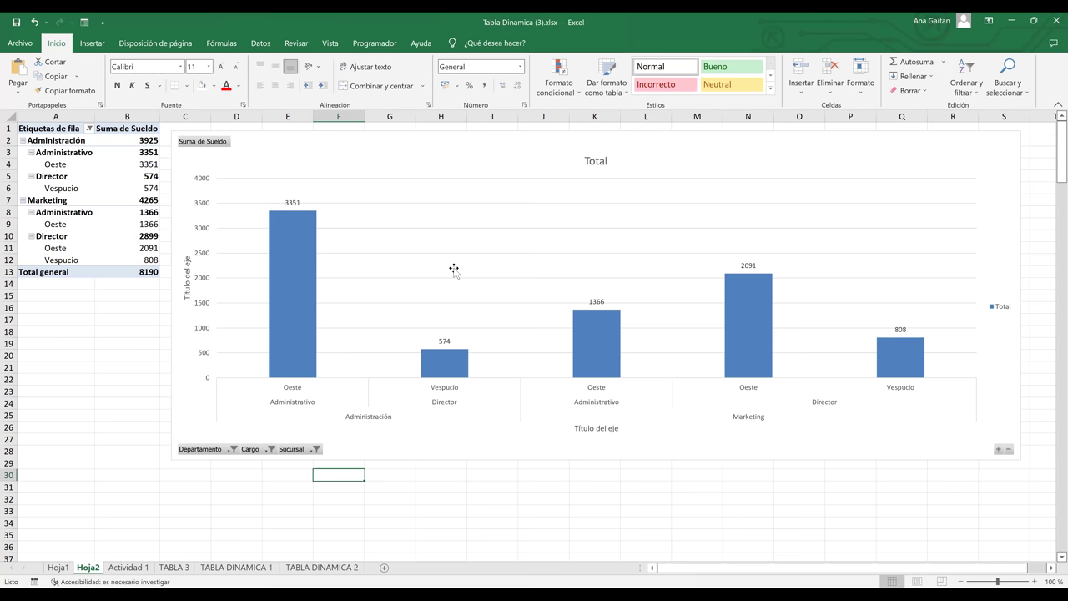
left_click(453, 273)
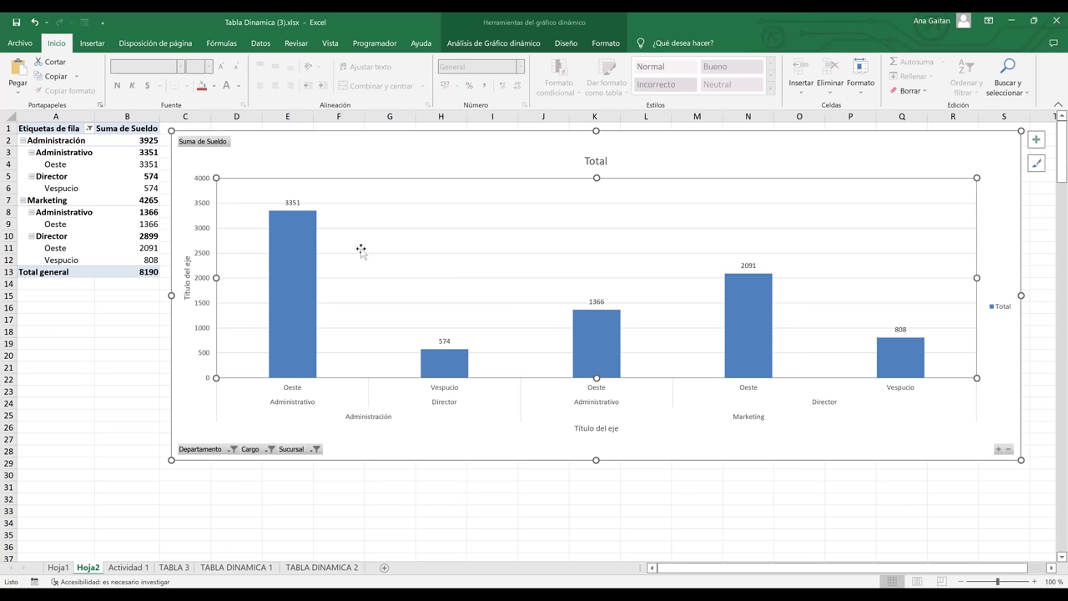
left_click(203, 409)
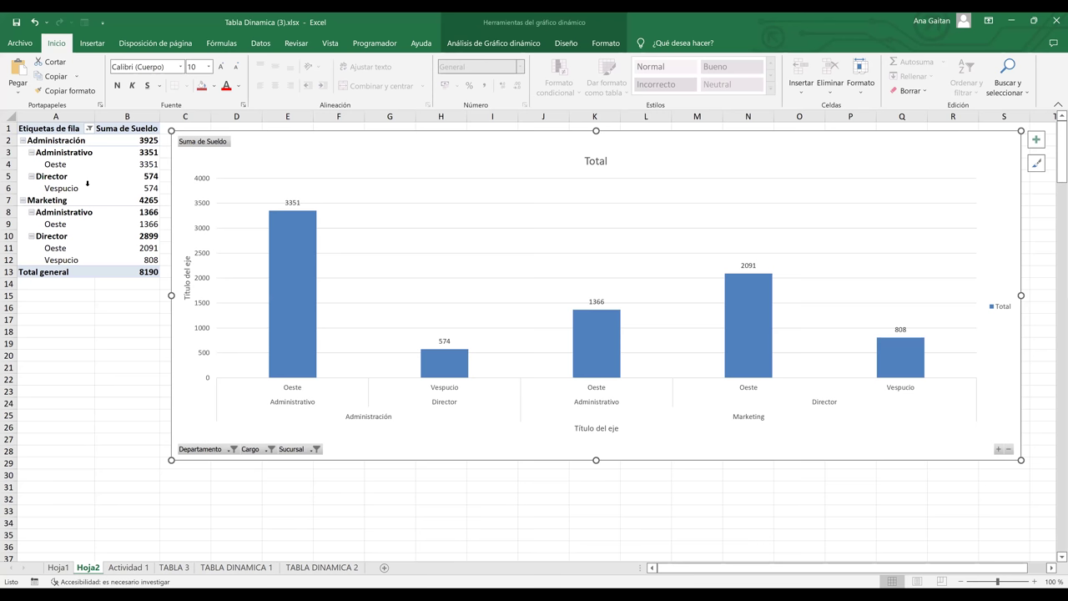
left_click(104, 248)
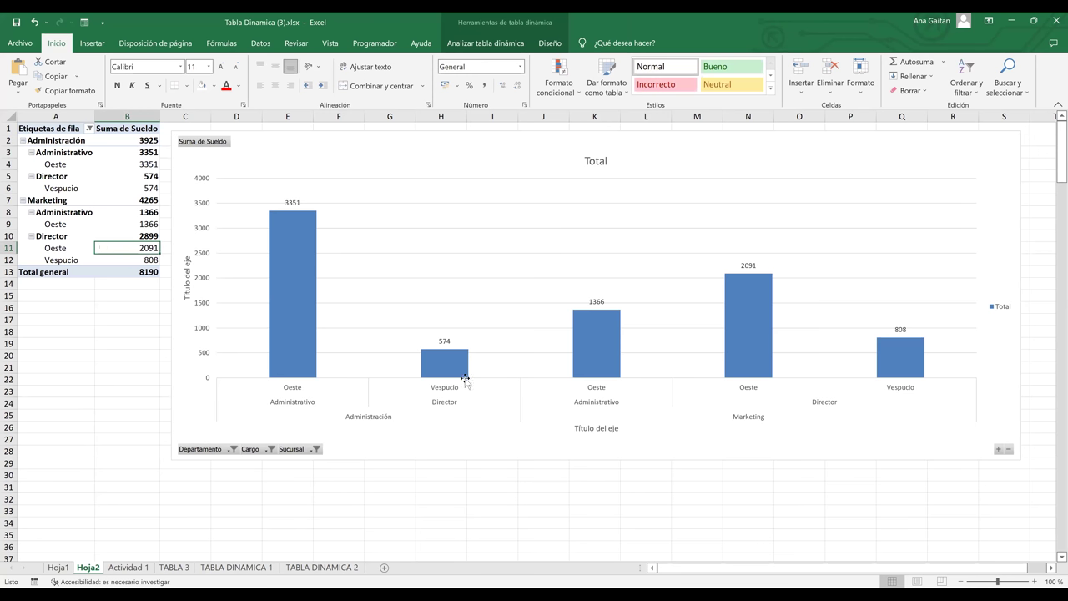
left_click(82, 179)
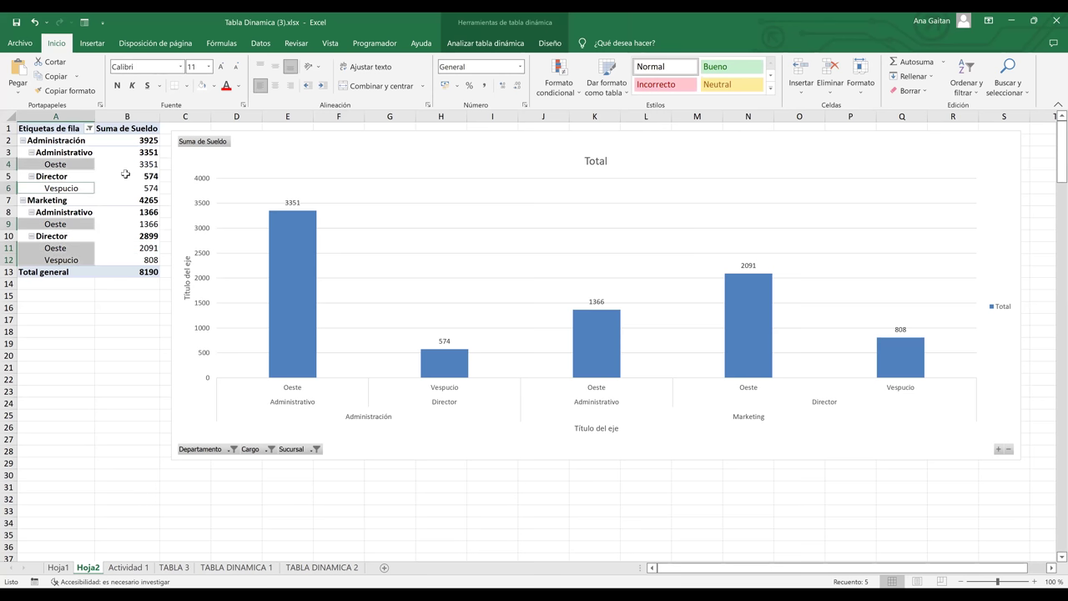
Step: Show the pivot table's field list and summarize the Sueldo value field by Máx
left_click(133, 176)
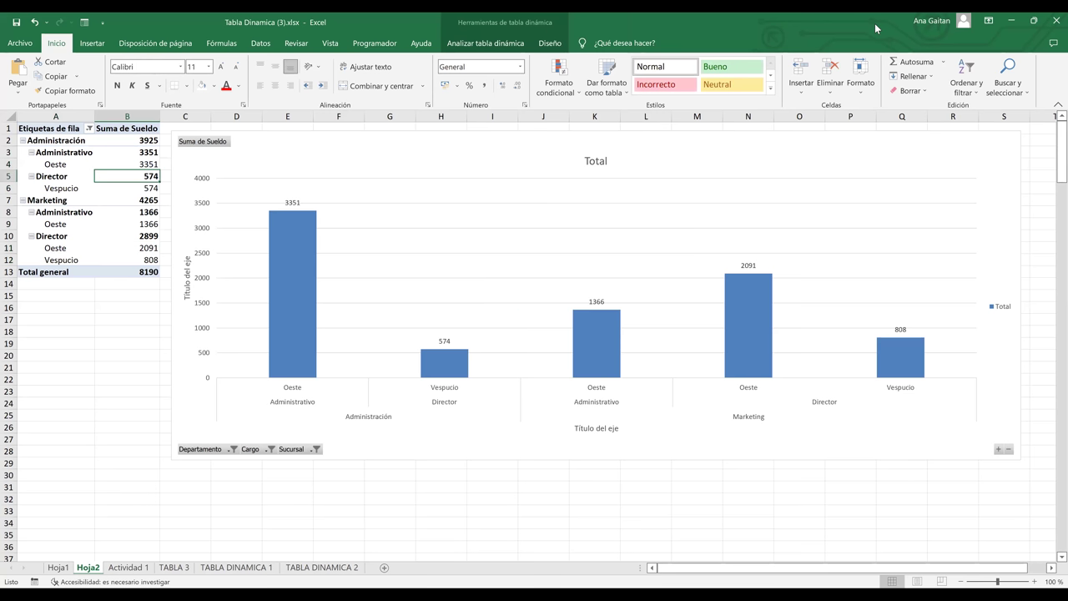
left_click(517, 49)
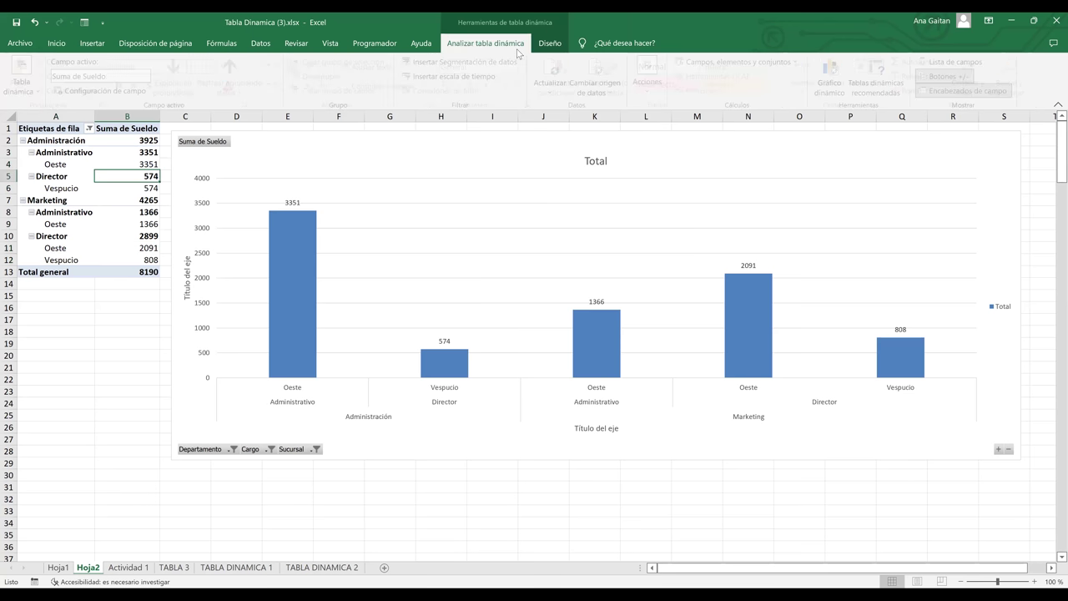
left_click(951, 66)
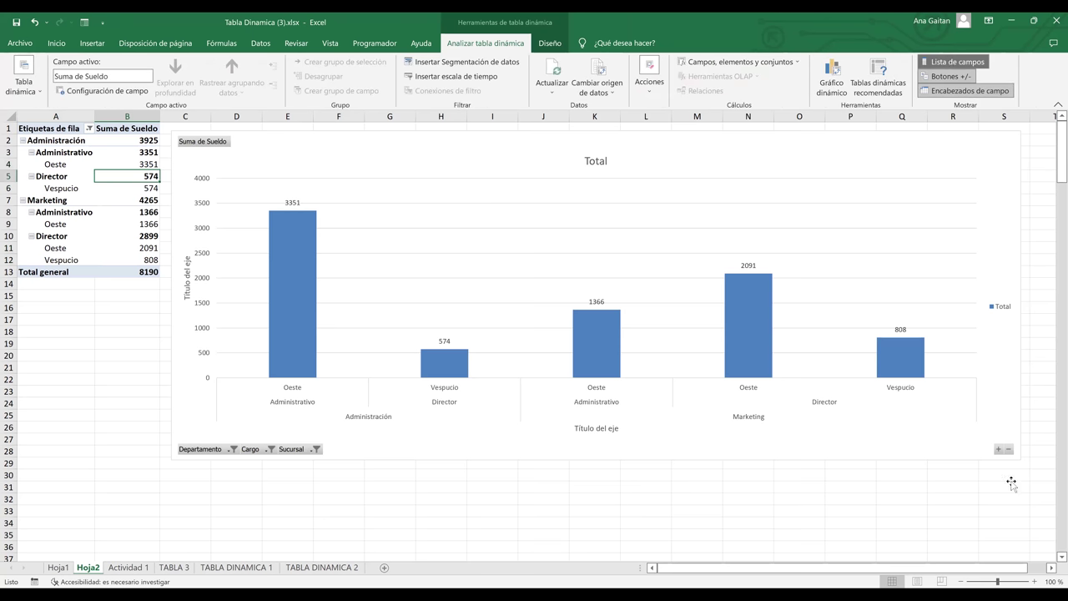
left_click(1019, 489)
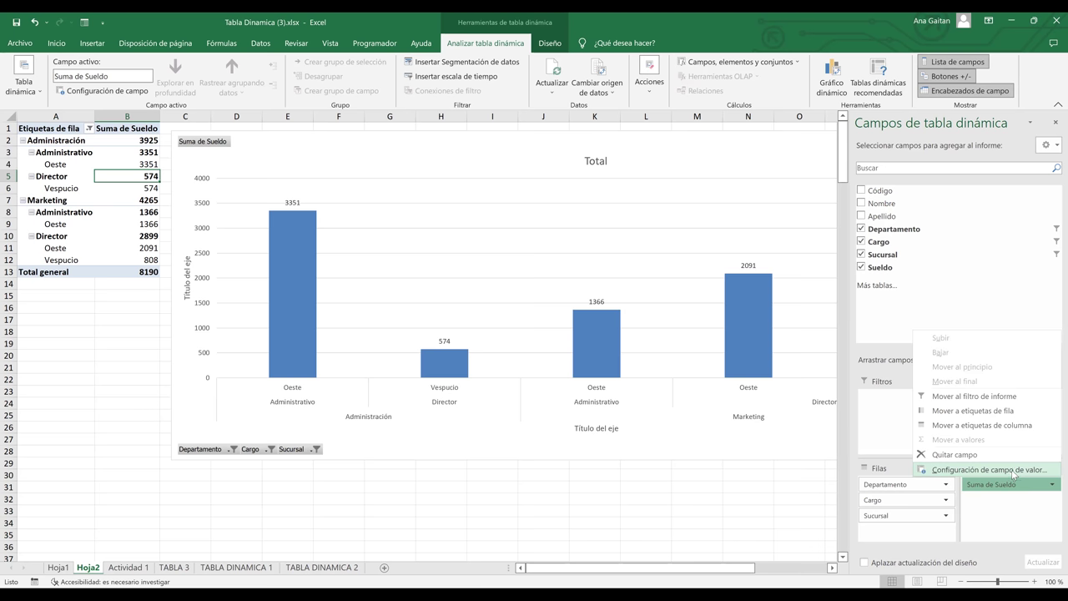
left_click(1017, 470)
left_click(576, 455)
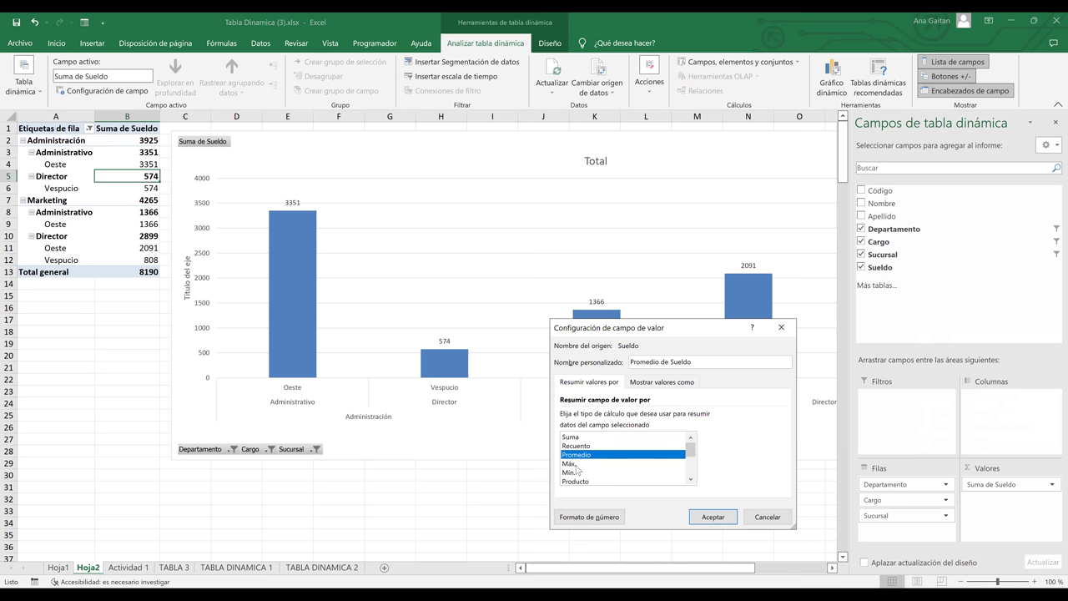
left_click(575, 463)
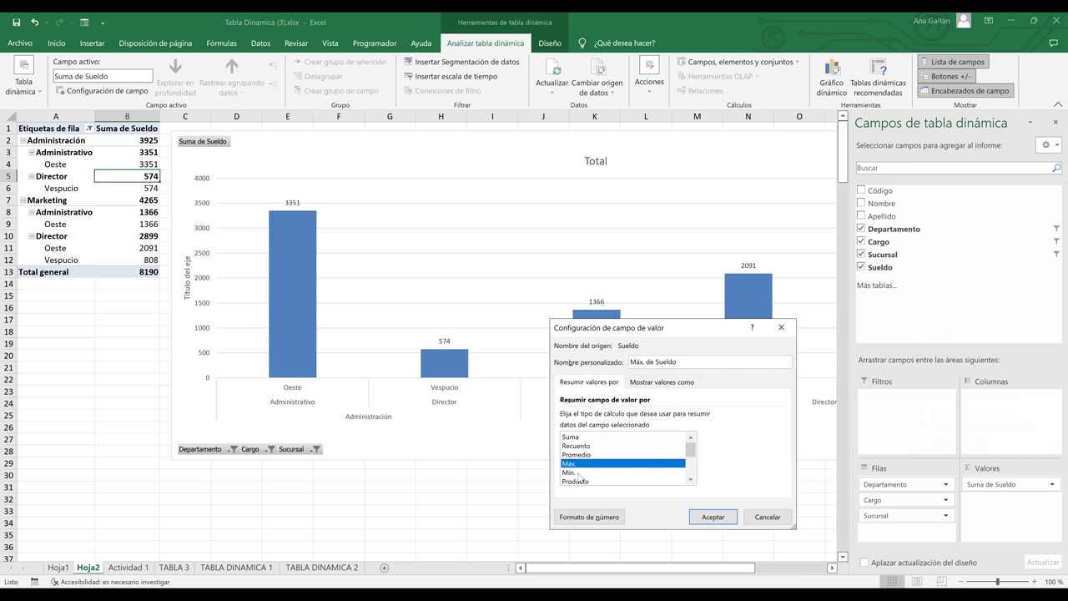
left_click(709, 517)
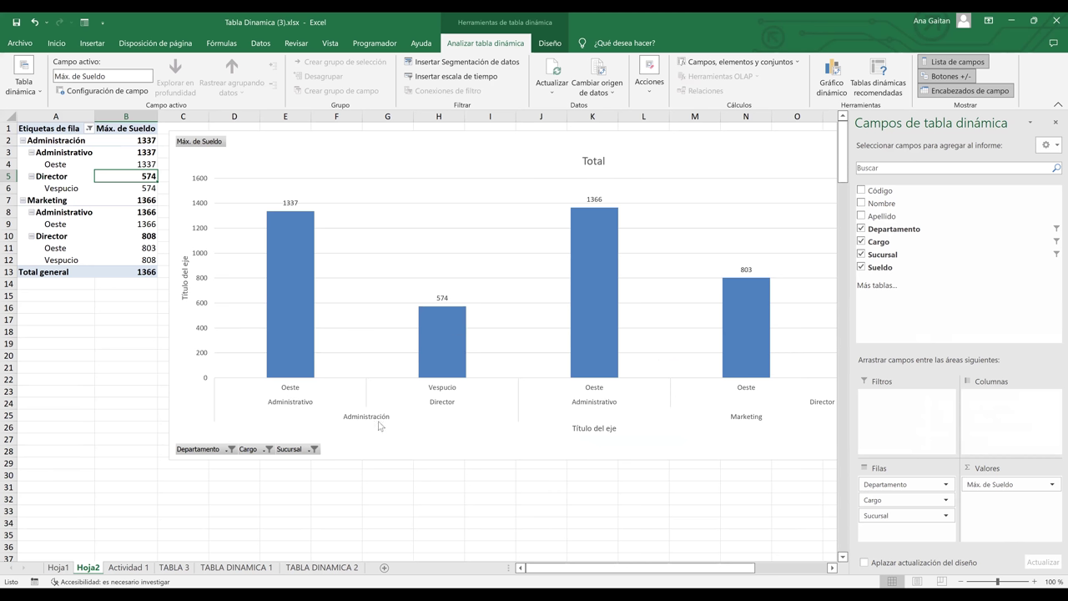
left_click(298, 407)
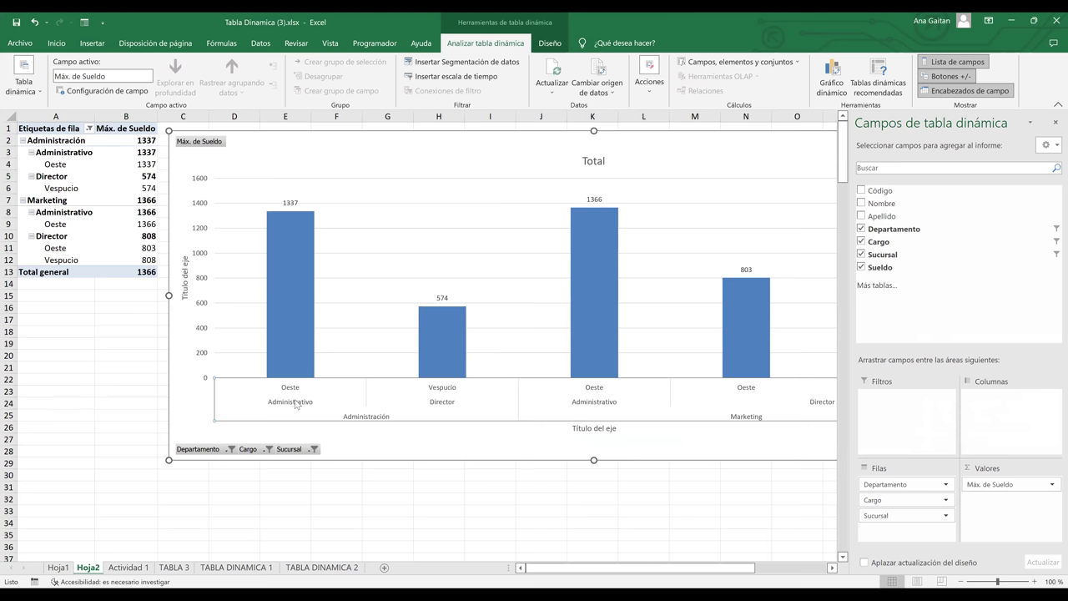
left_click(440, 345)
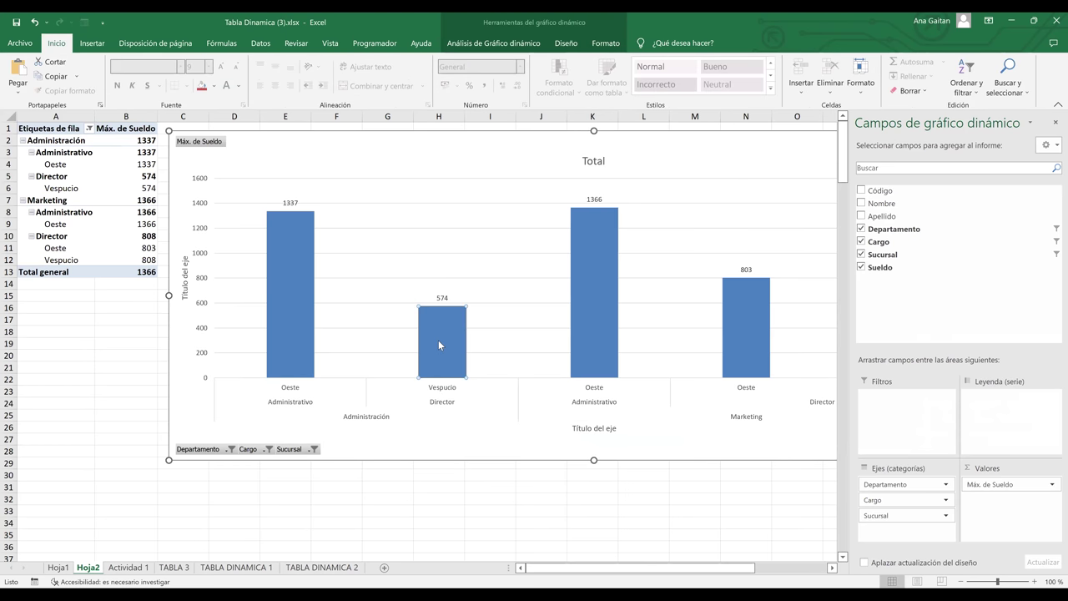
left_click(291, 324)
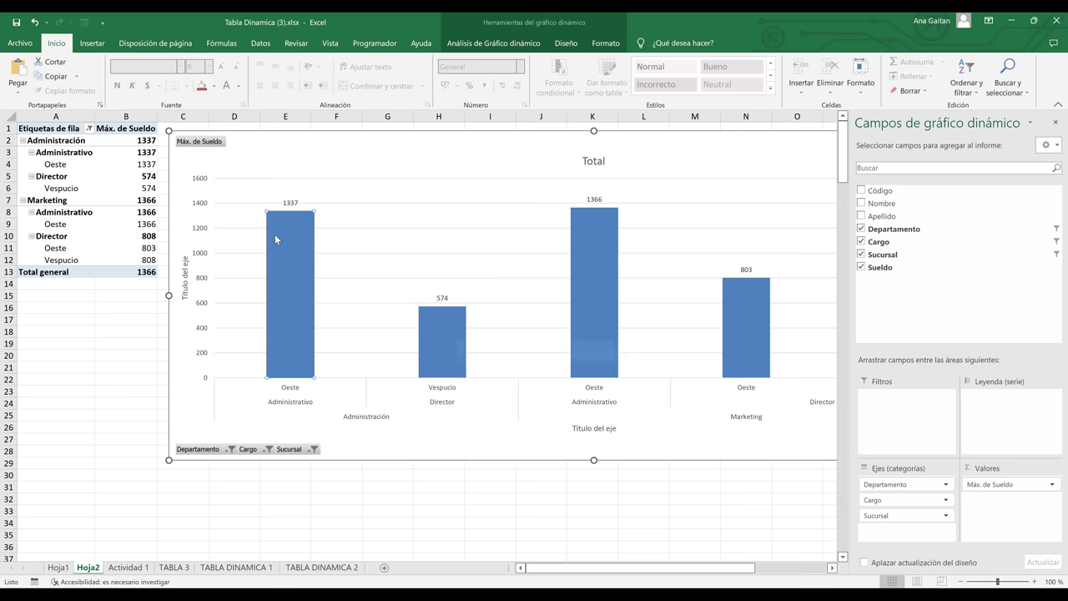
Step: Compare the pivot chart's columns with the matching Máx. de Sueldo rows on Hoja2, and review the task list on Actividad 1
left_click(580, 274)
left_click(757, 334)
left_click(729, 473)
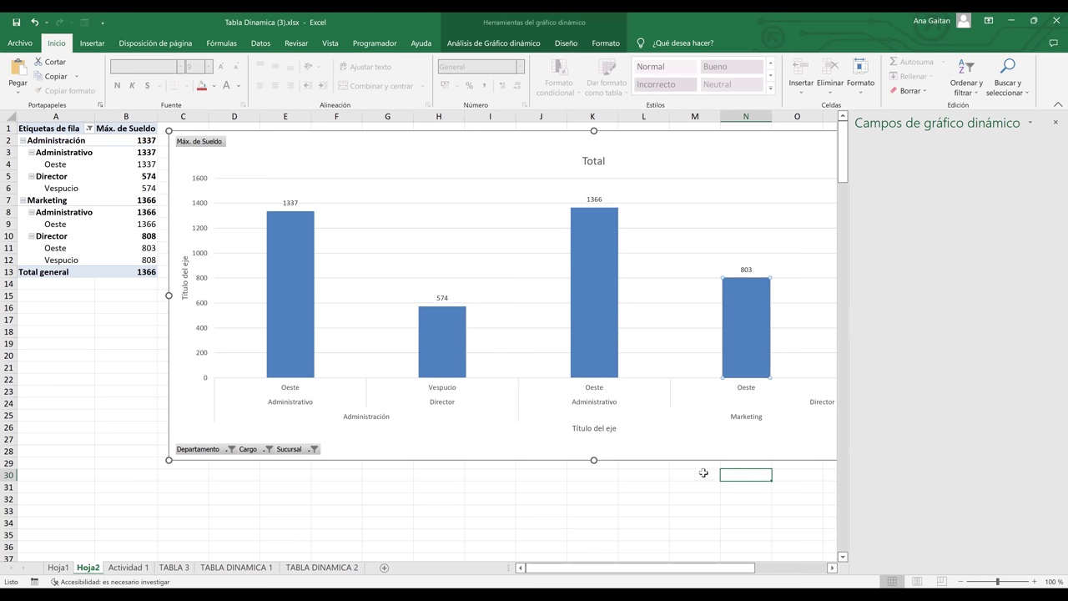
left_click(532, 499)
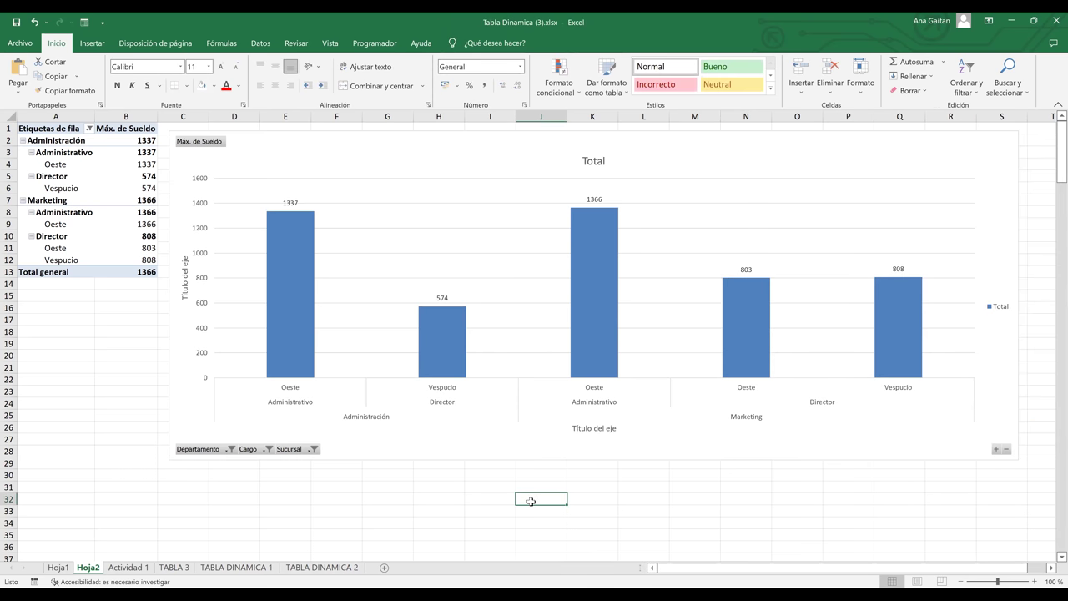
left_click(205, 388)
left_click(180, 242)
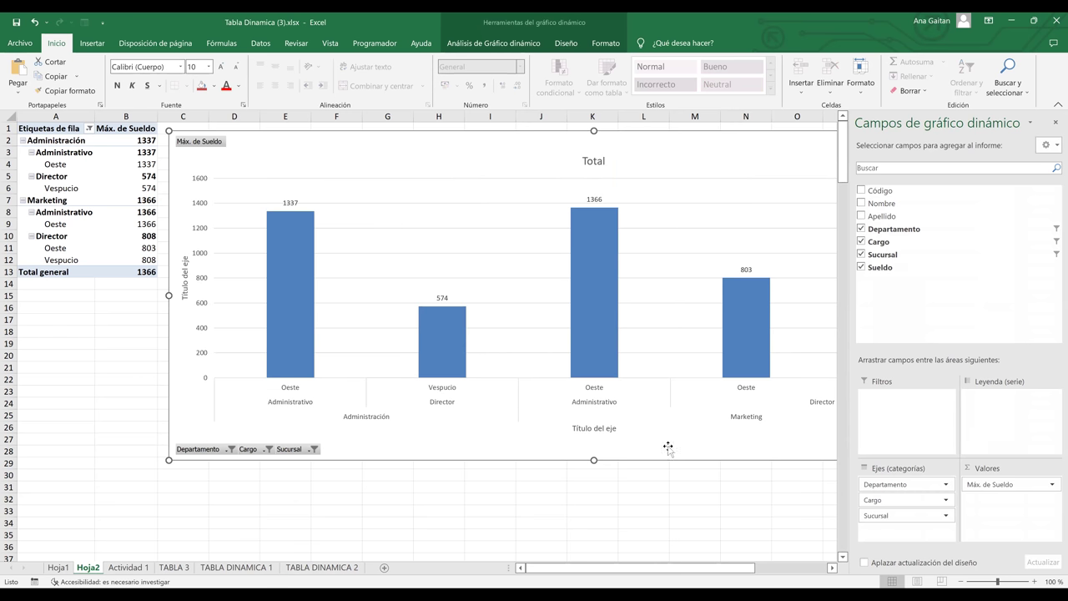
left_click(679, 485)
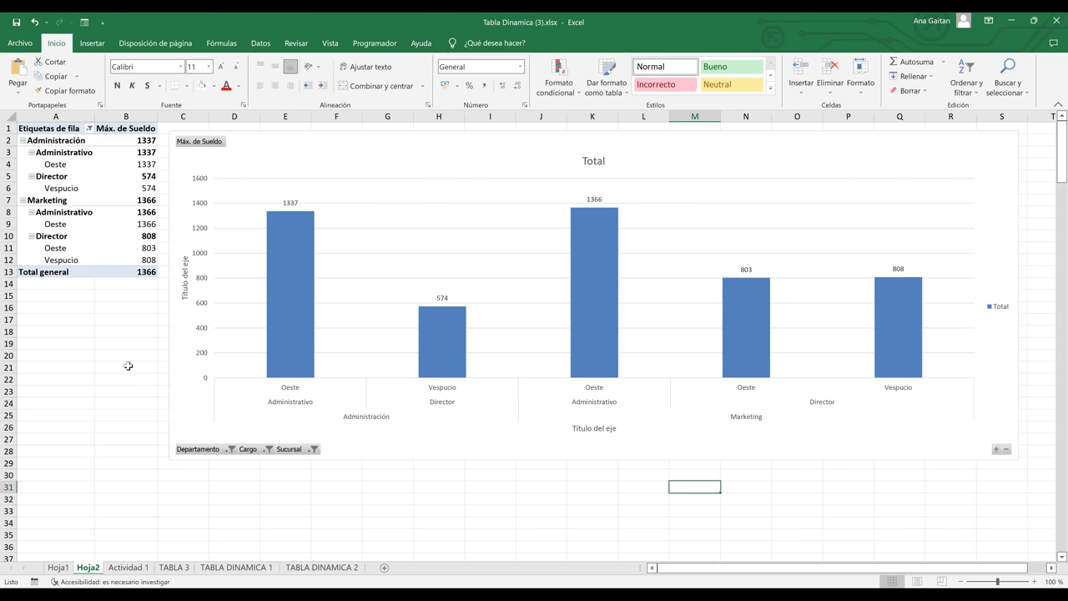
left_click(54, 322)
left_click(69, 212)
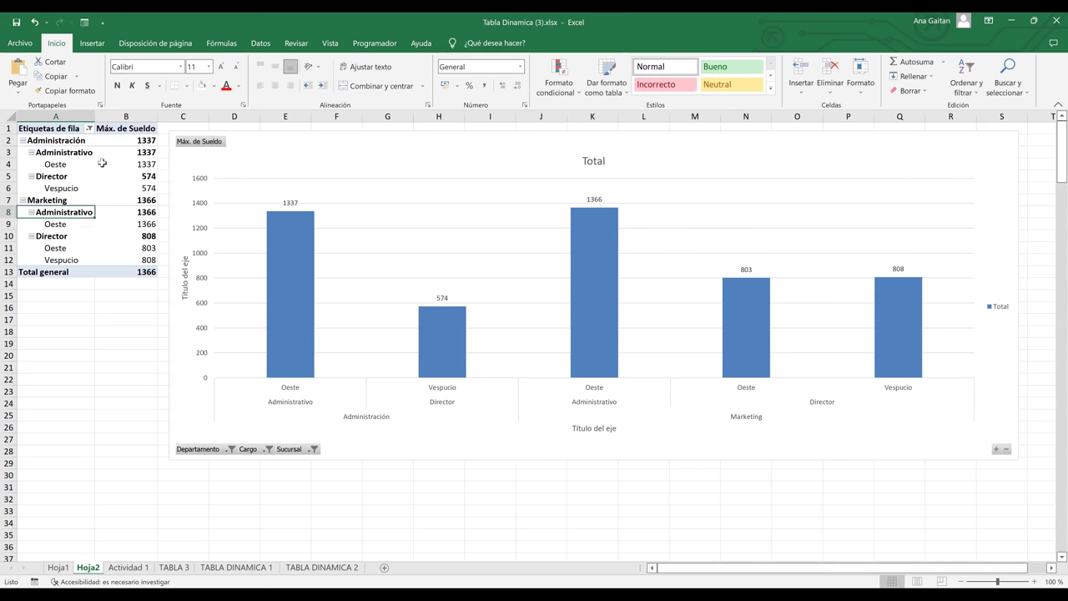
left_click(287, 219)
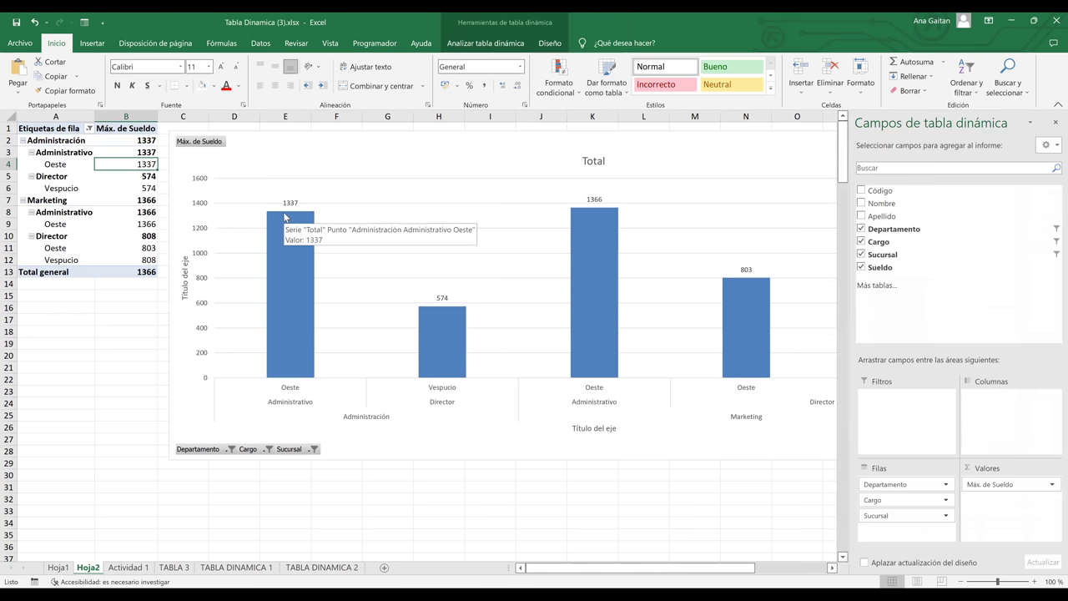
left_click(117, 214)
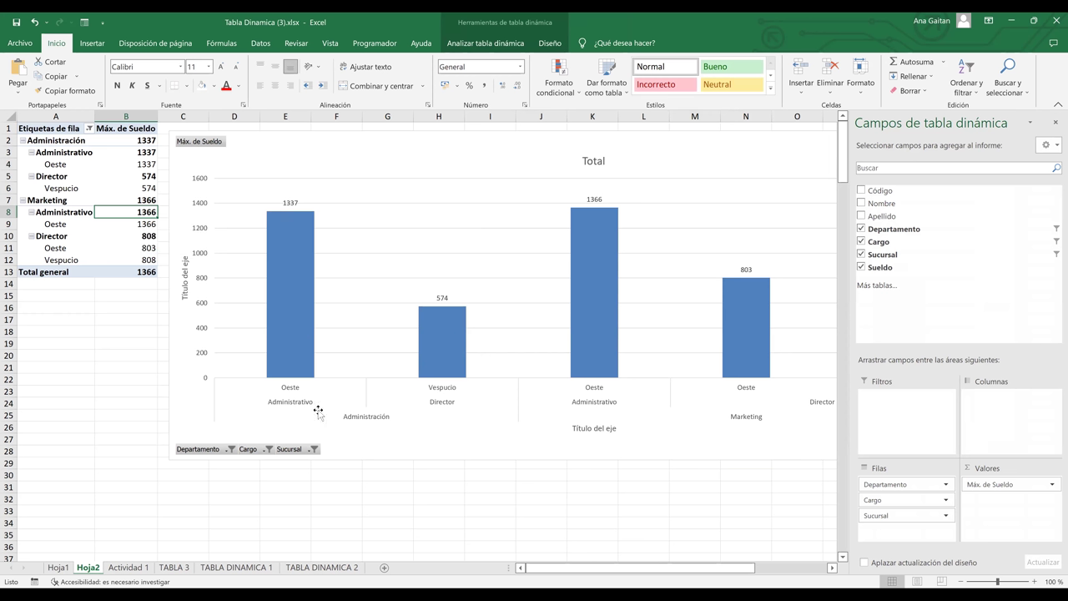
left_click(387, 511)
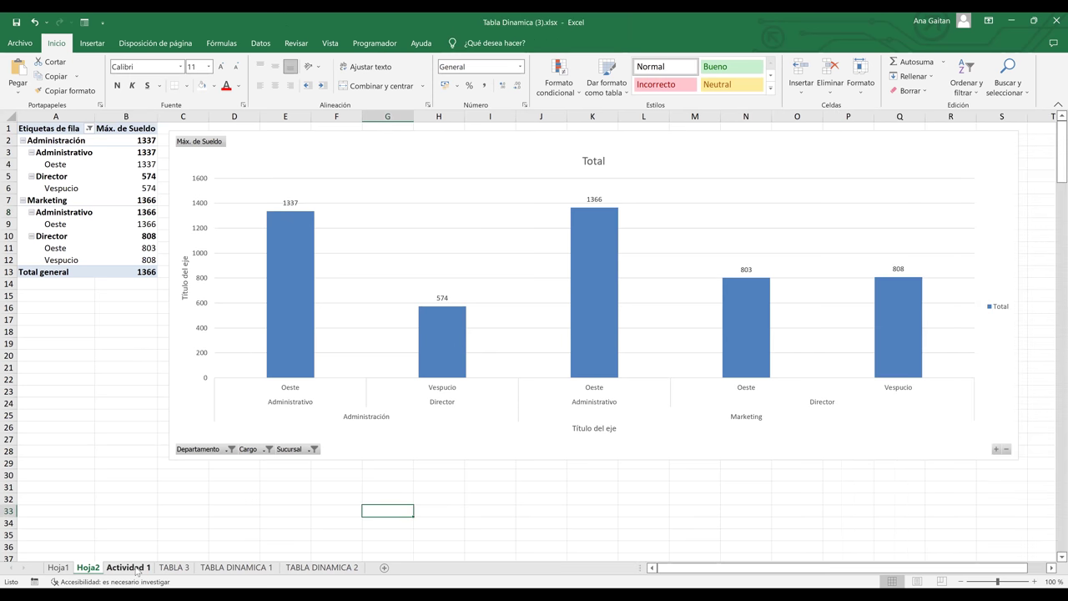
left_click(133, 569)
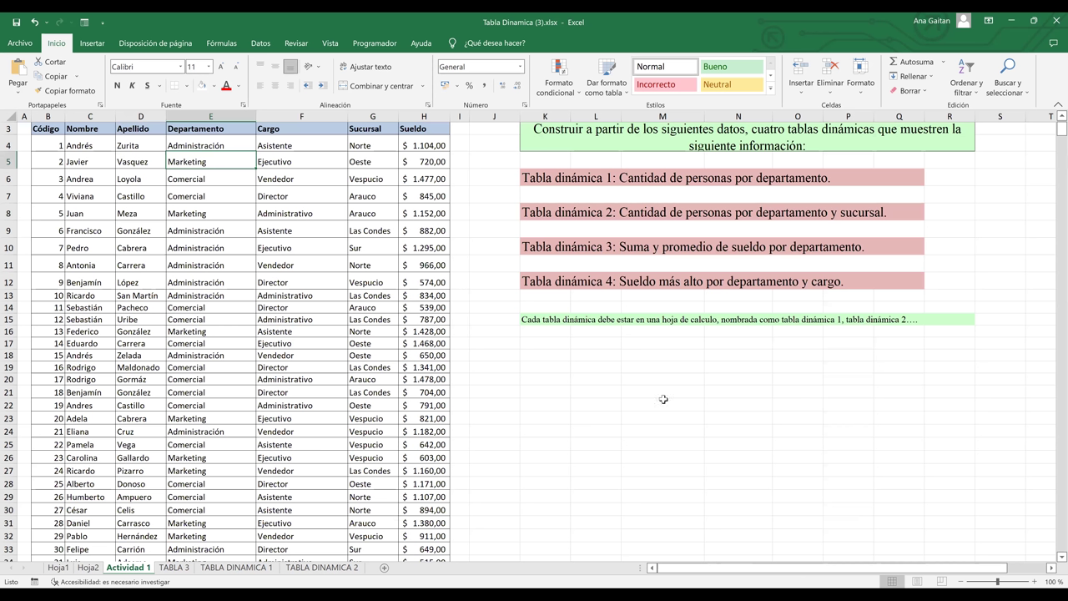
left_click(302, 331)
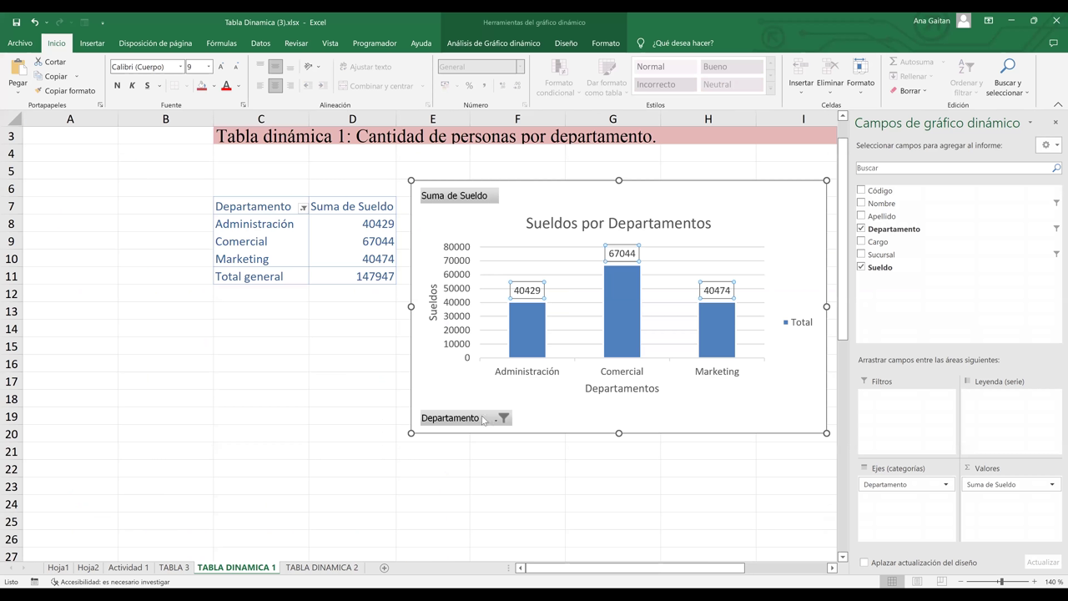
Step: Filter the Sueldos por Departamentos chart on TABLA DINAMICA 1 to show only the Comercial department
left_click(481, 422)
left_click(342, 252)
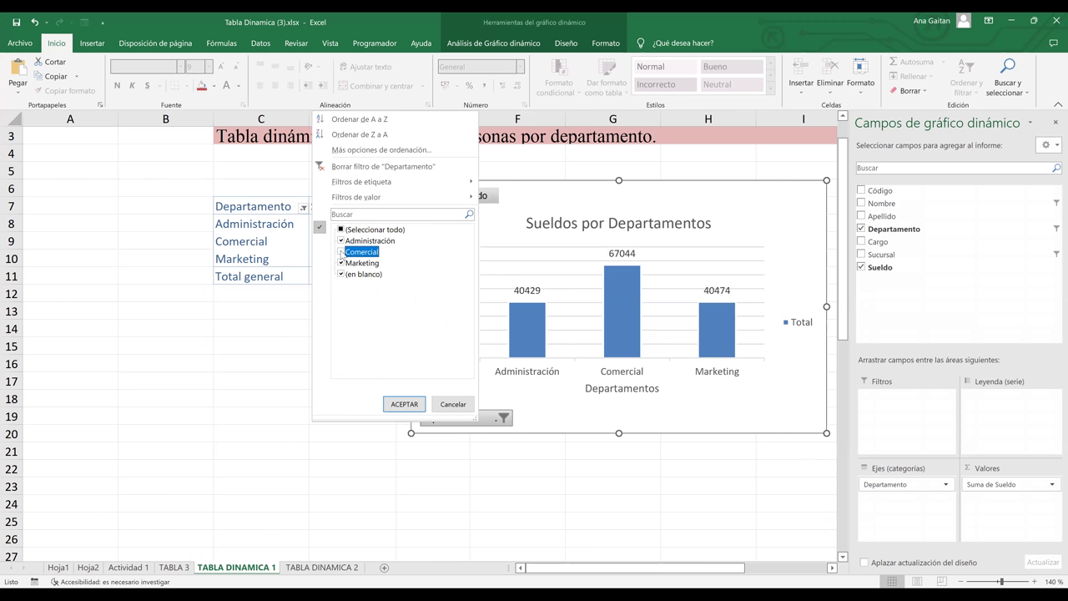
left_click(340, 230)
left_click(341, 229)
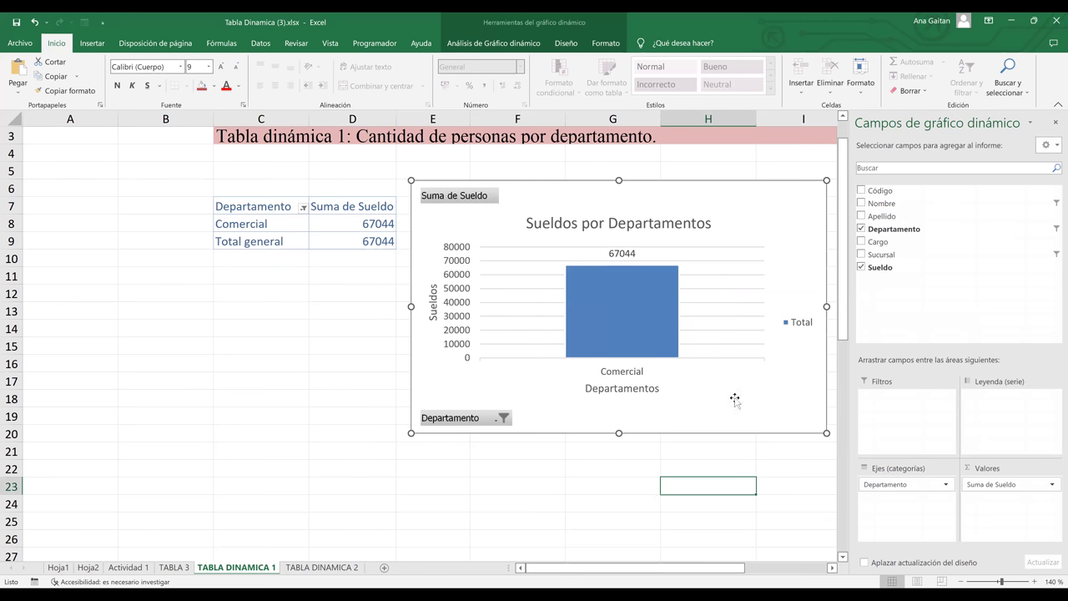
Step: Check the pivot table's Departamento filter and its rows against the filtered chart on TABLA DINAMICA 1
left_click(734, 399)
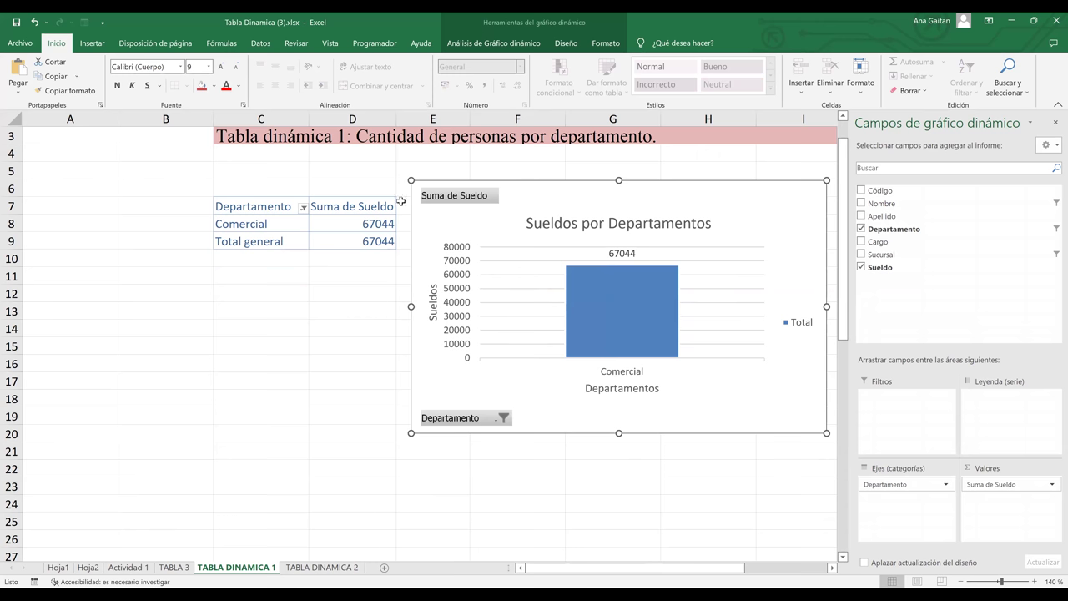
left_click(261, 206)
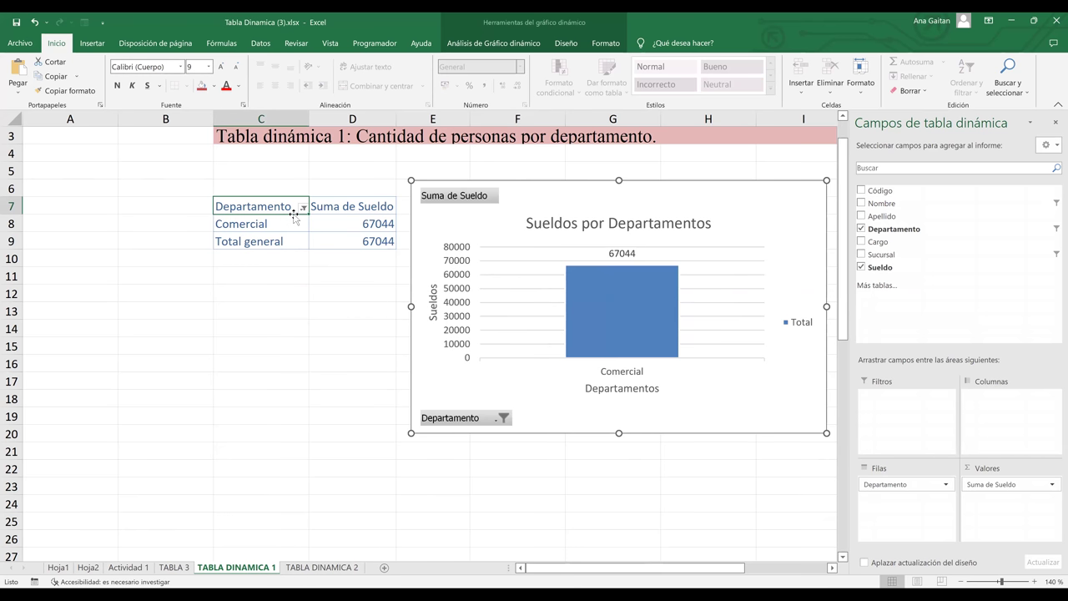
left_click(301, 207)
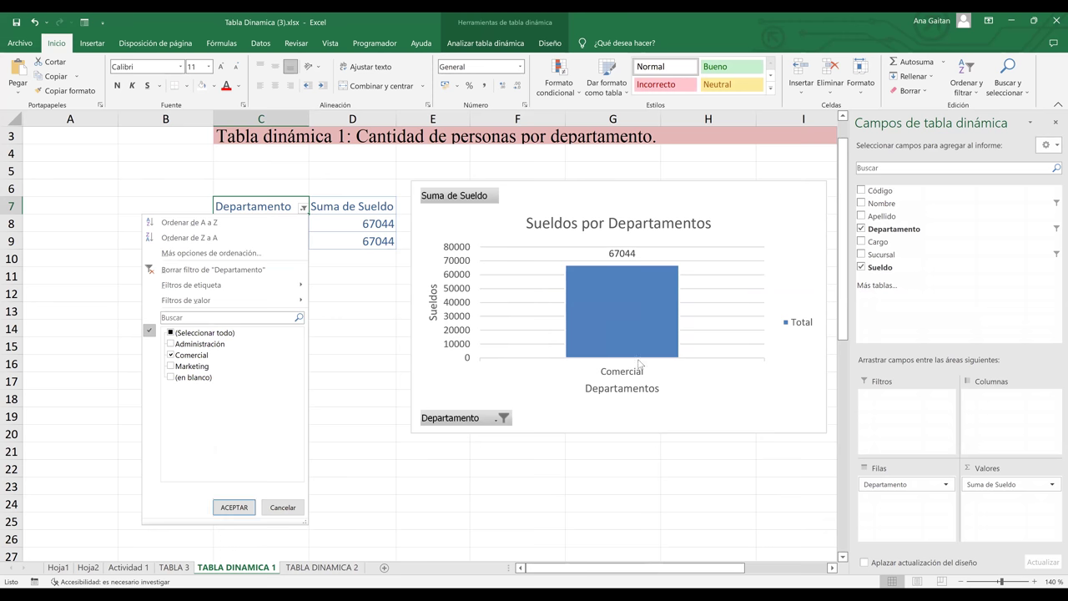
left_click(487, 361)
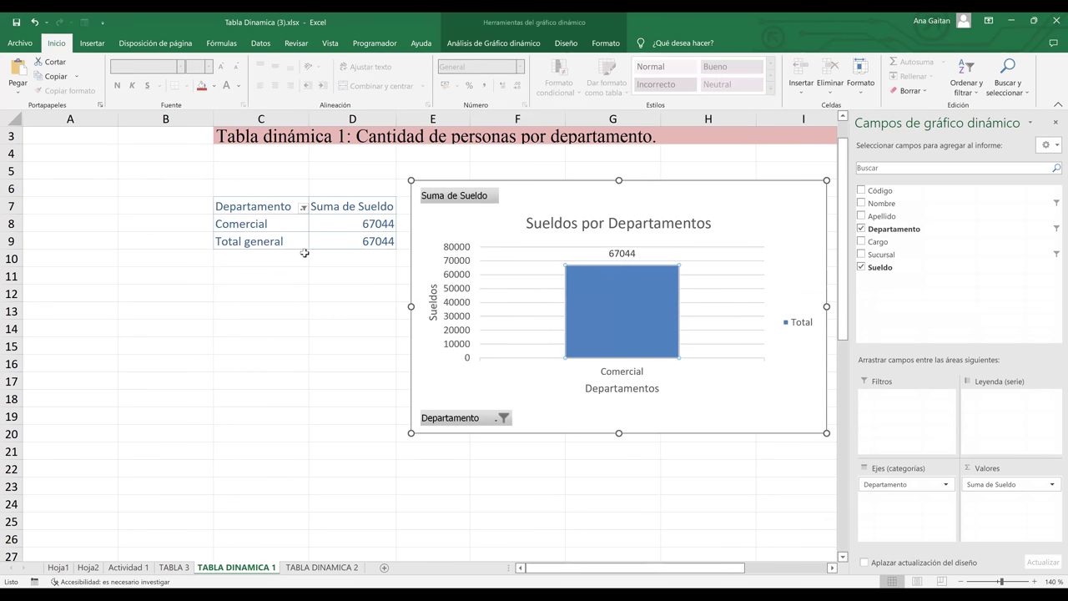
left_click(273, 243)
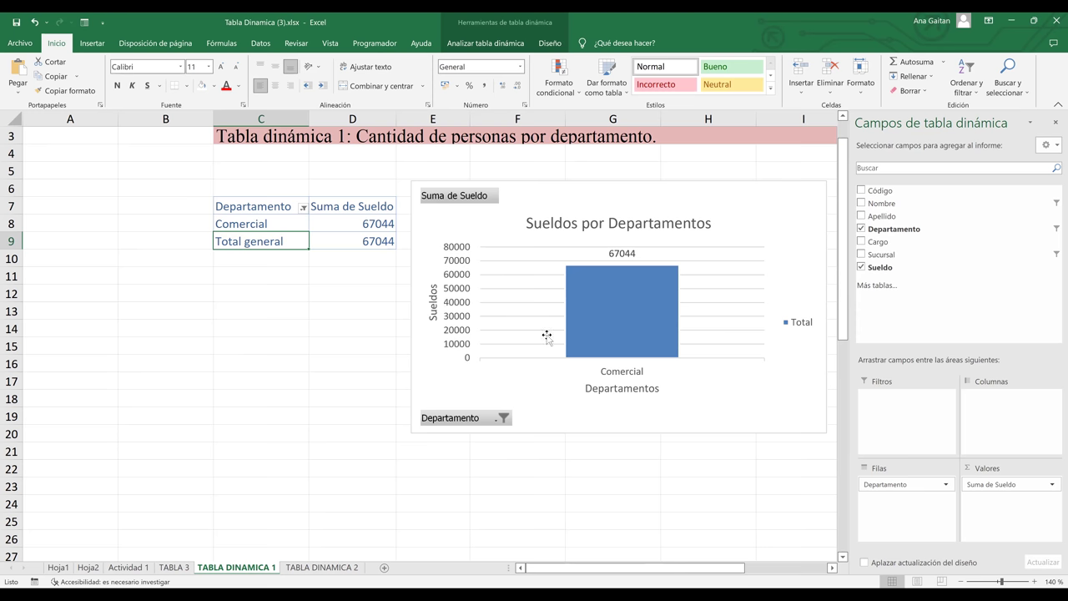
left_click(573, 492)
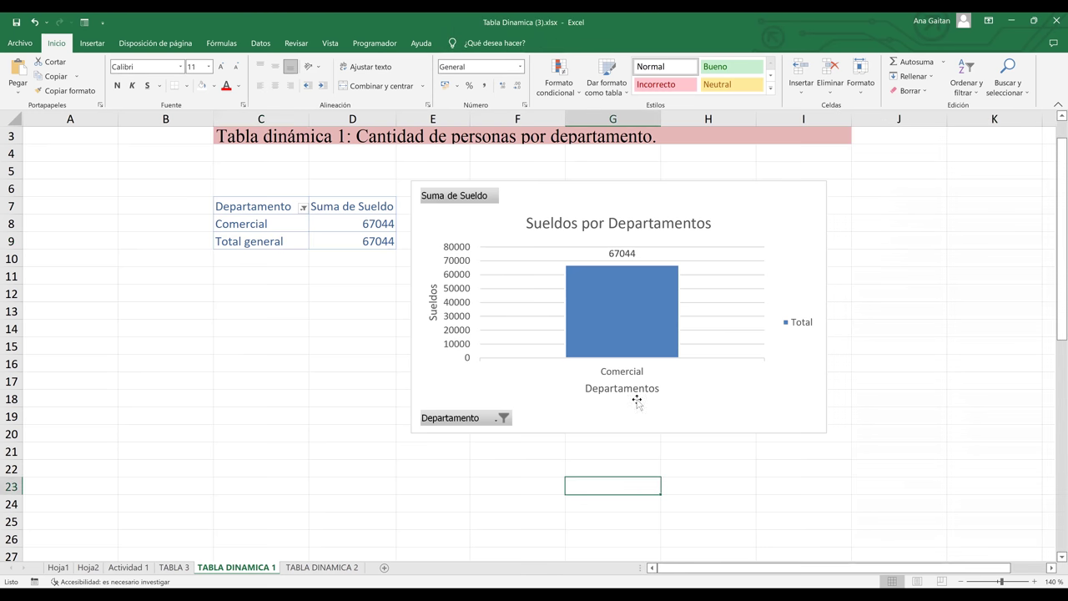
left_click(673, 381)
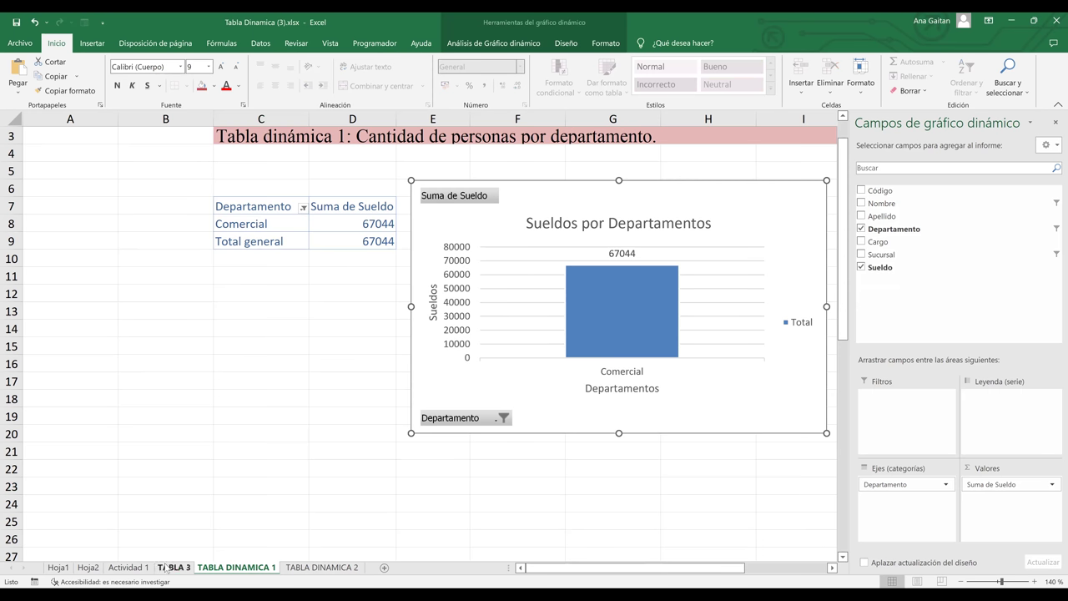
Step: Insert a clustered bar pivot chart for the department and branch table on TABLA DINAMICA 2
left_click(167, 567)
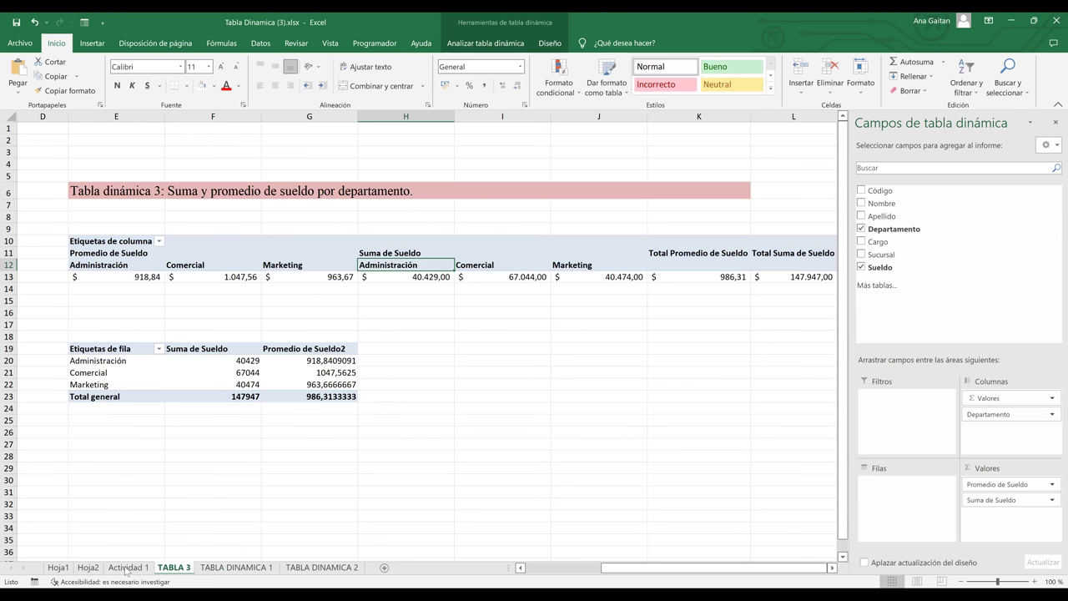
left_click(109, 568)
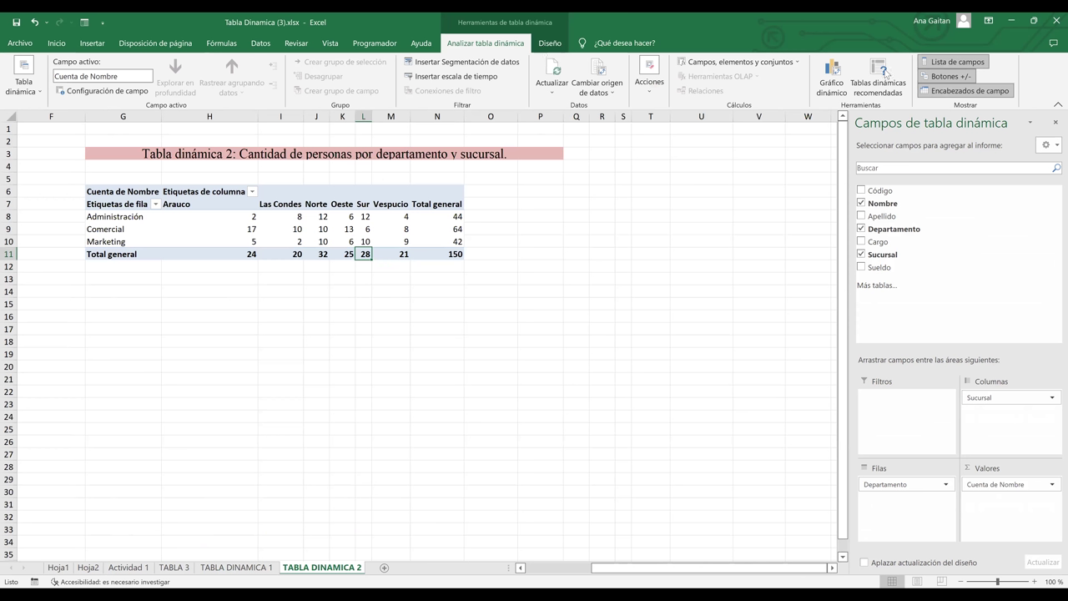
left_click(822, 81)
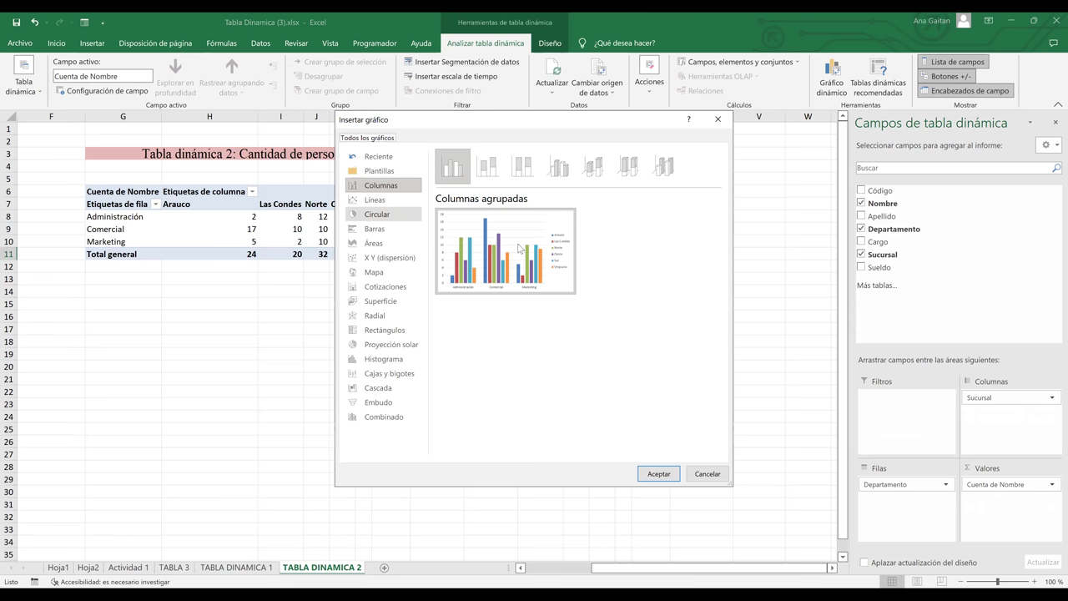
left_click(658, 474)
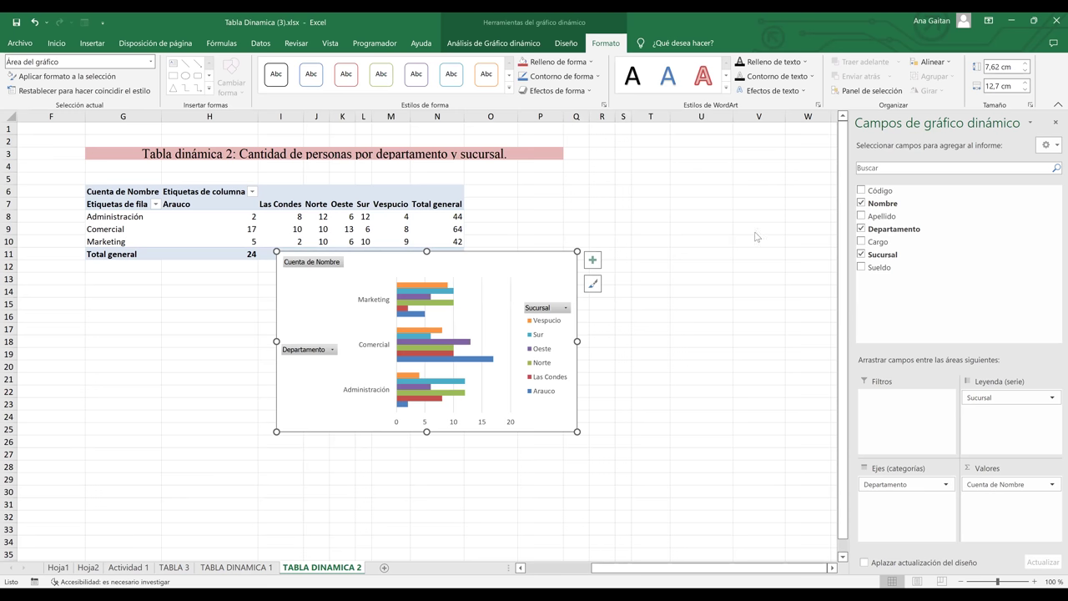
Step: Move the new bar chart beside the pivot table and enlarge it to about 15.73 cm high by 12.82 cm wide
left_click_drag(551, 315, 756, 236)
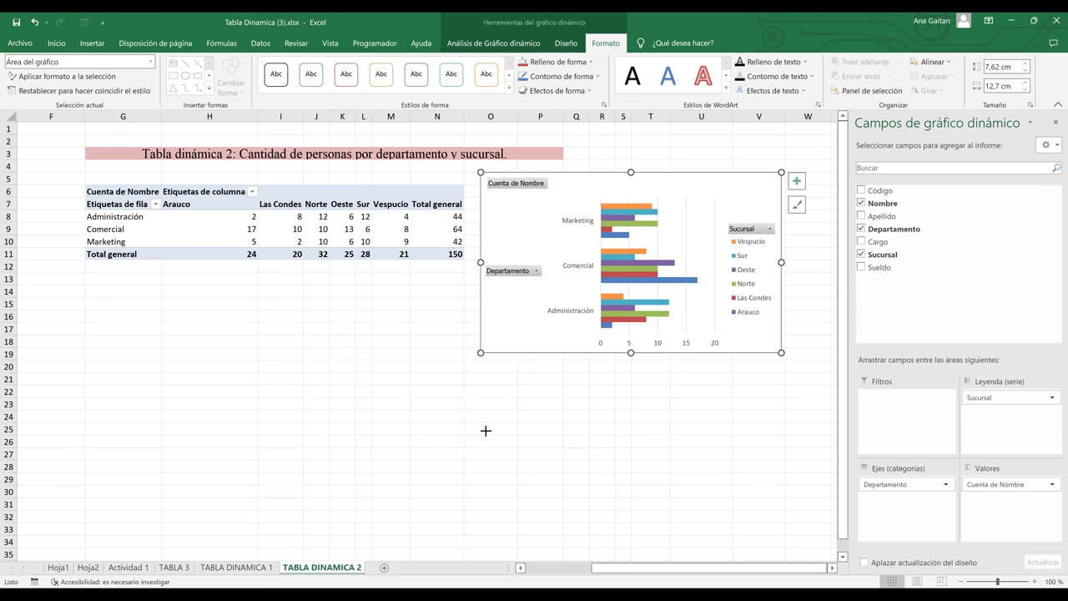
left_click_drag(485, 431, 486, 460)
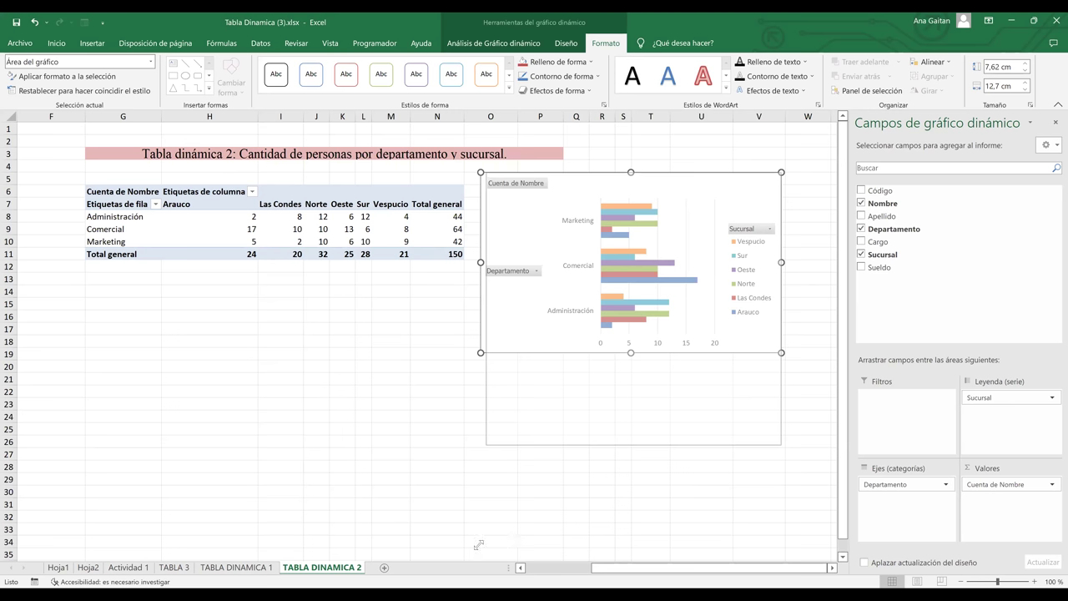
left_click_drag(478, 544, 478, 544)
left_click(664, 297)
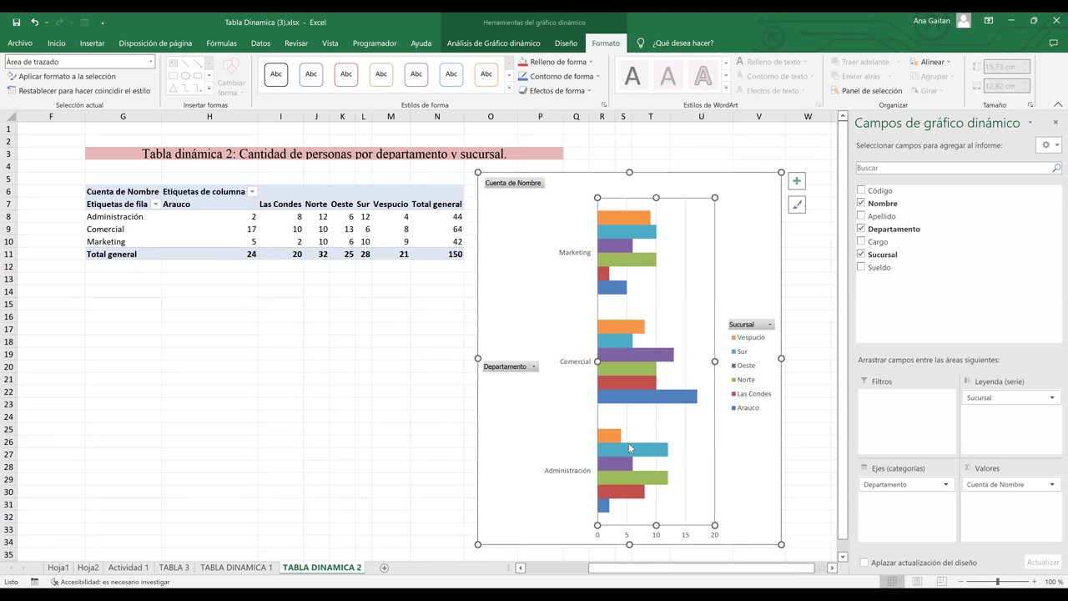
Step: Filter the bar chart's Departamento field to show only Comercial
left_click(532, 368)
left_click(390, 198)
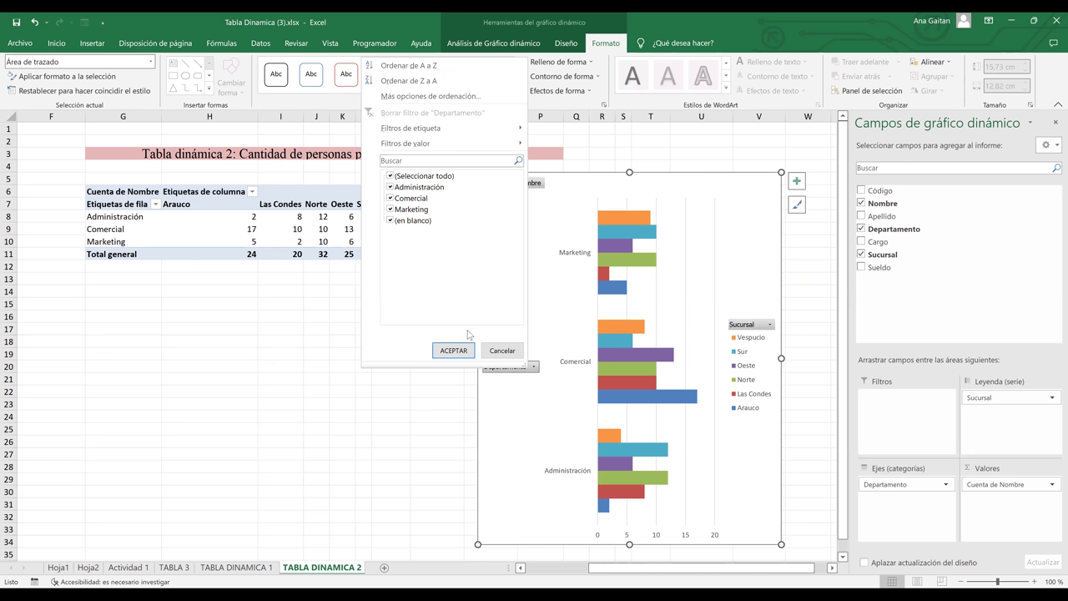
left_click(467, 351)
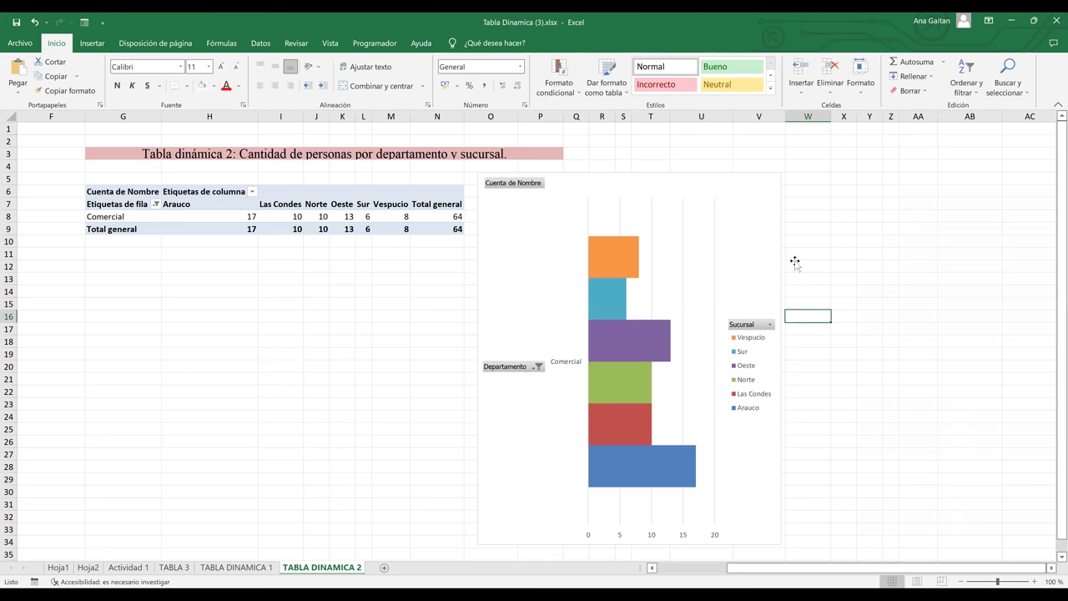
key("Up")
key("Up")
key("Up")
key("Up")
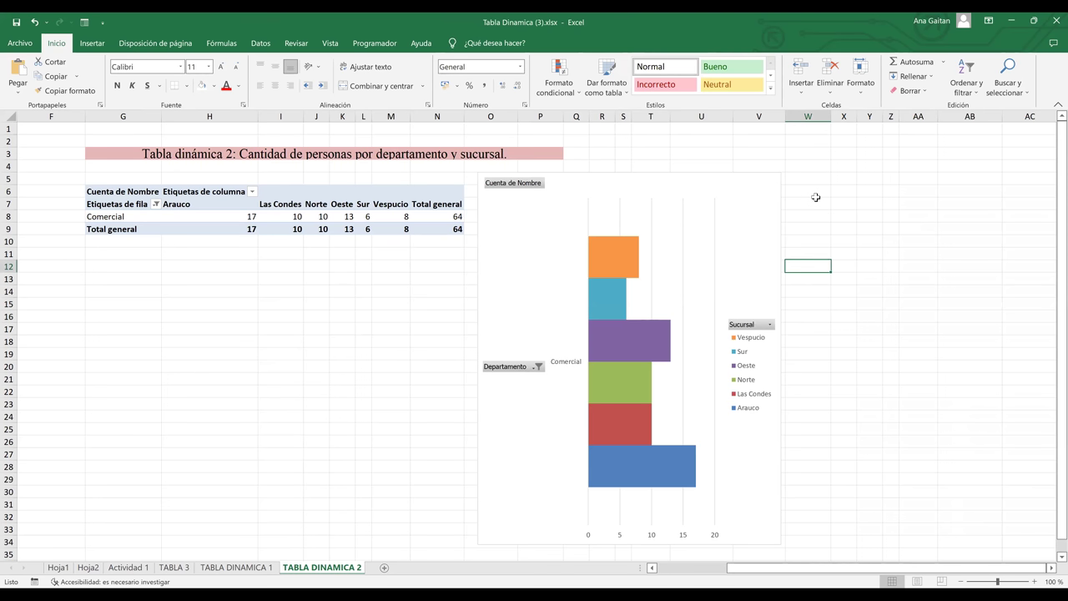
left_click(740, 235)
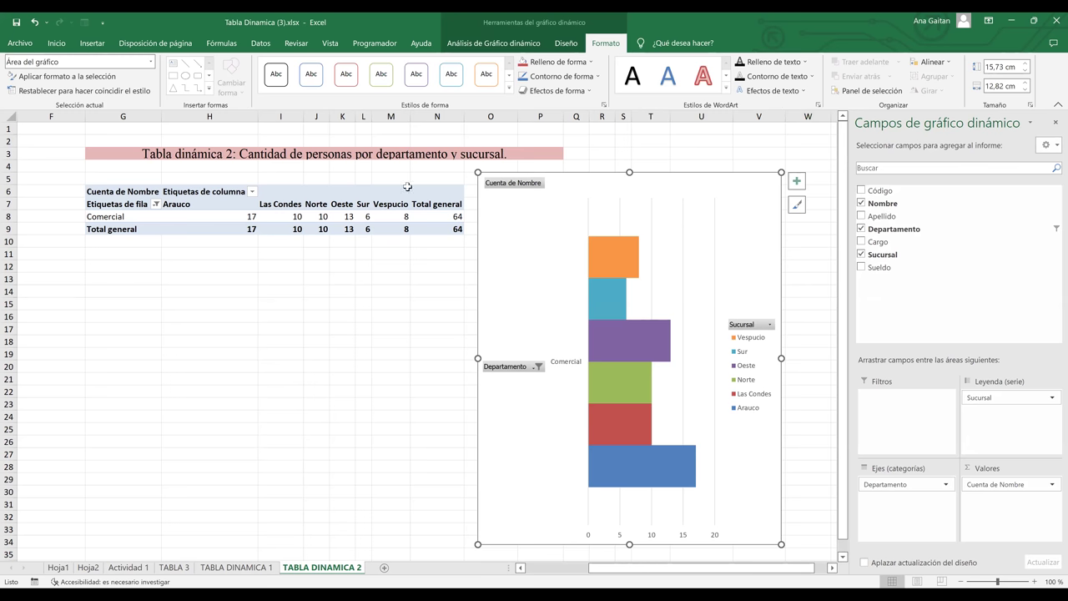
left_click(353, 268)
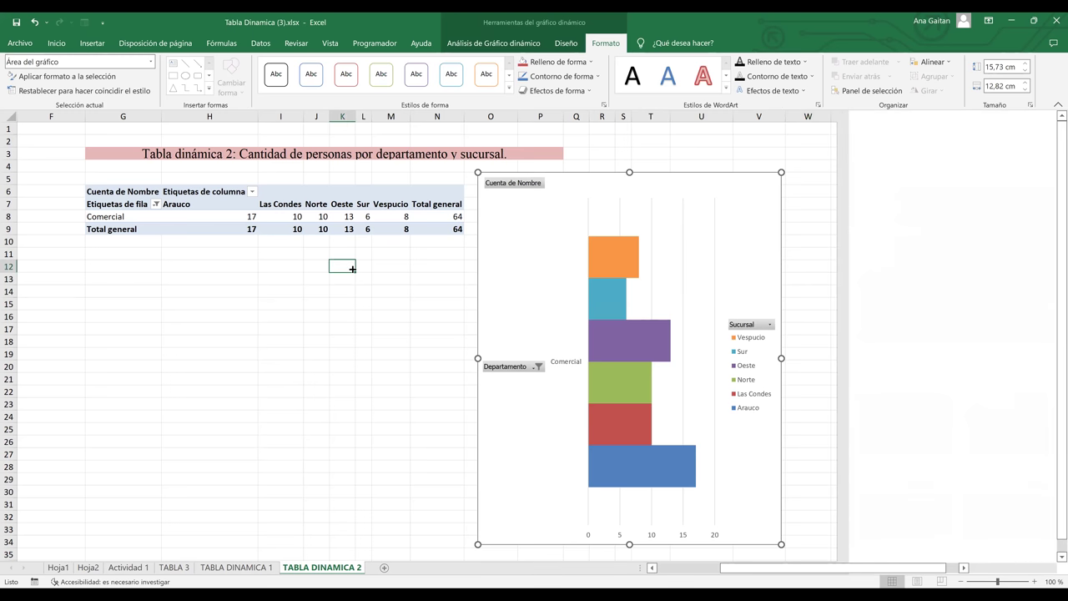
left_click(576, 289)
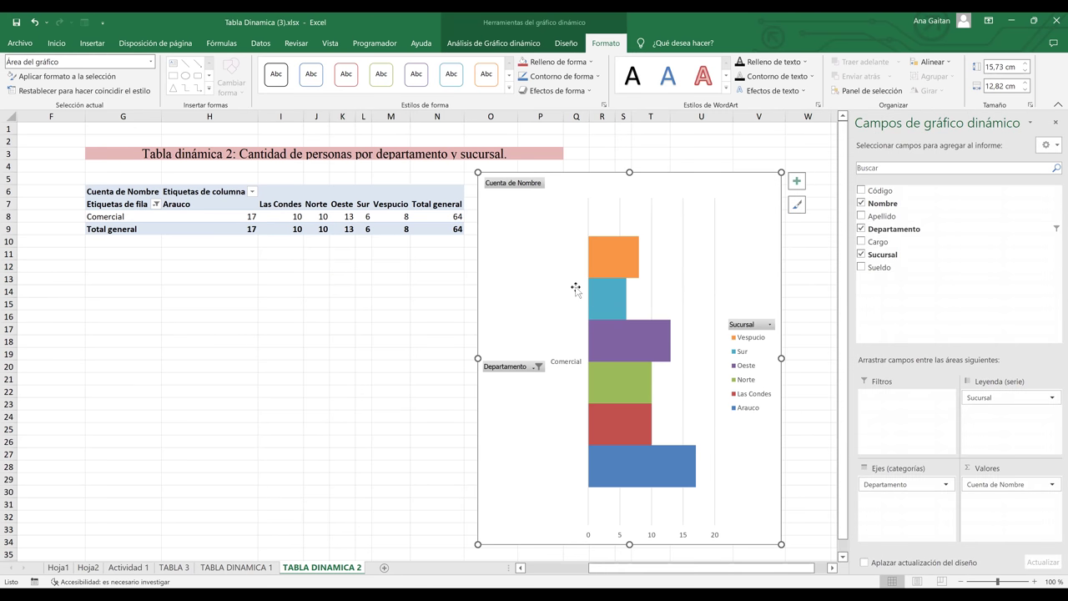
left_click(496, 46)
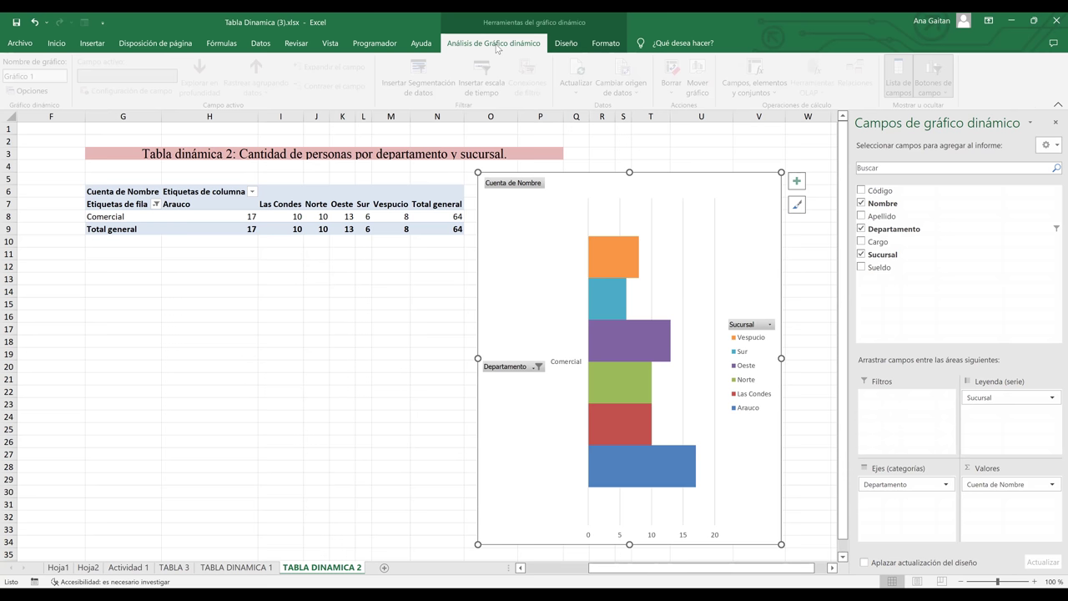
left_click(565, 44)
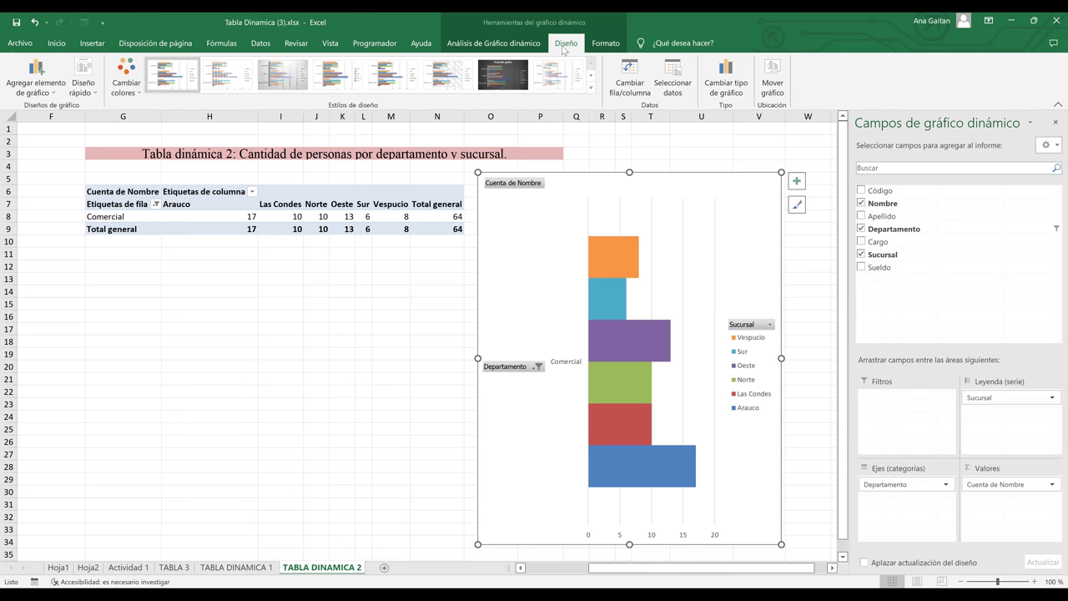
left_click(517, 49)
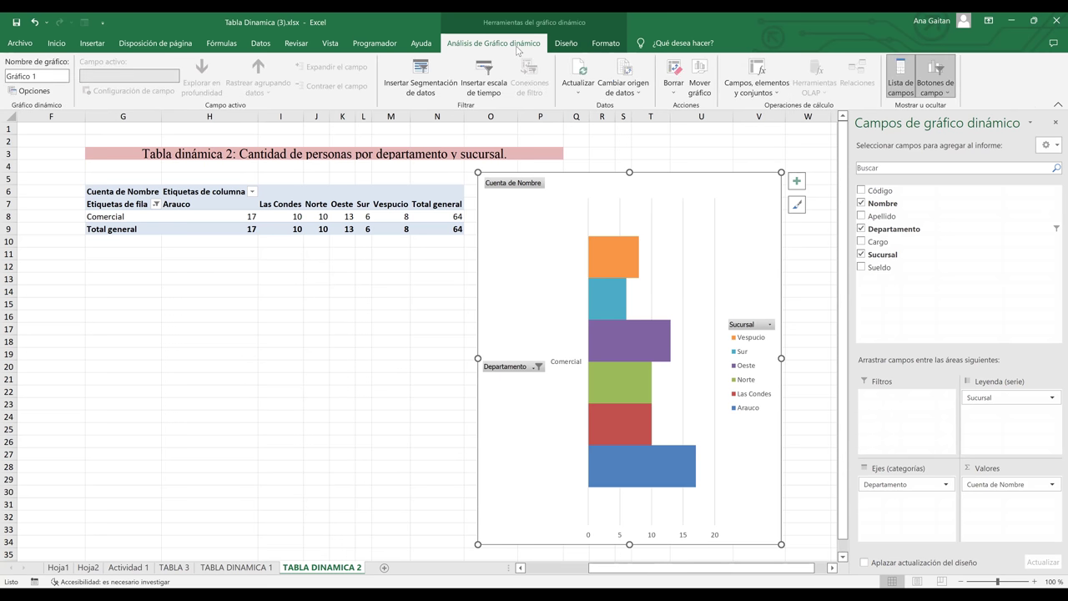
Step: Compare the tools and field areas offered when the bar chart, the pivot table, and an empty cell are selected
left_click(339, 303)
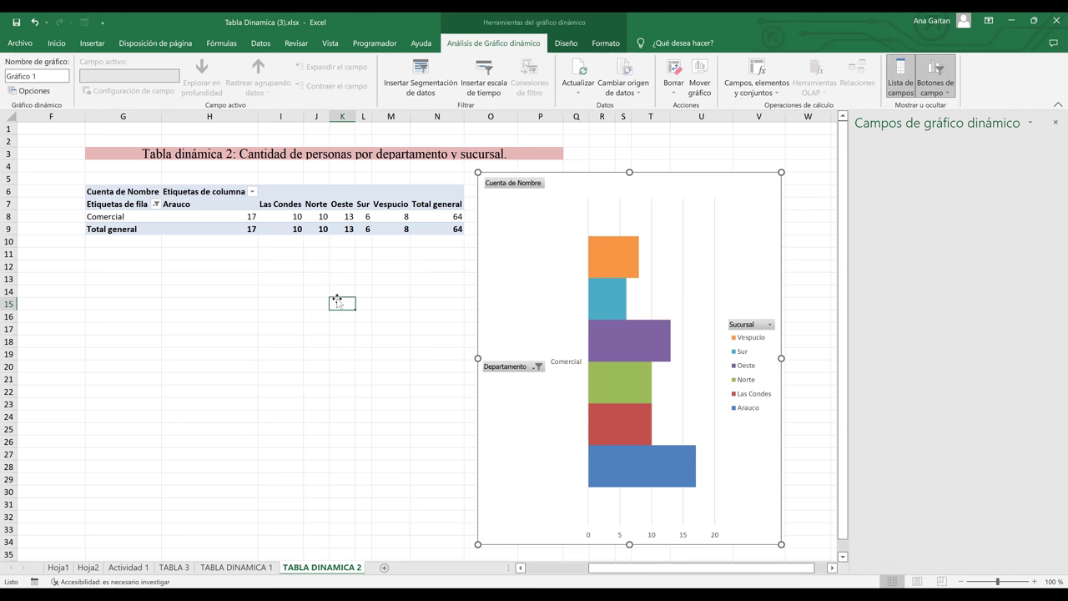
left_click(458, 267)
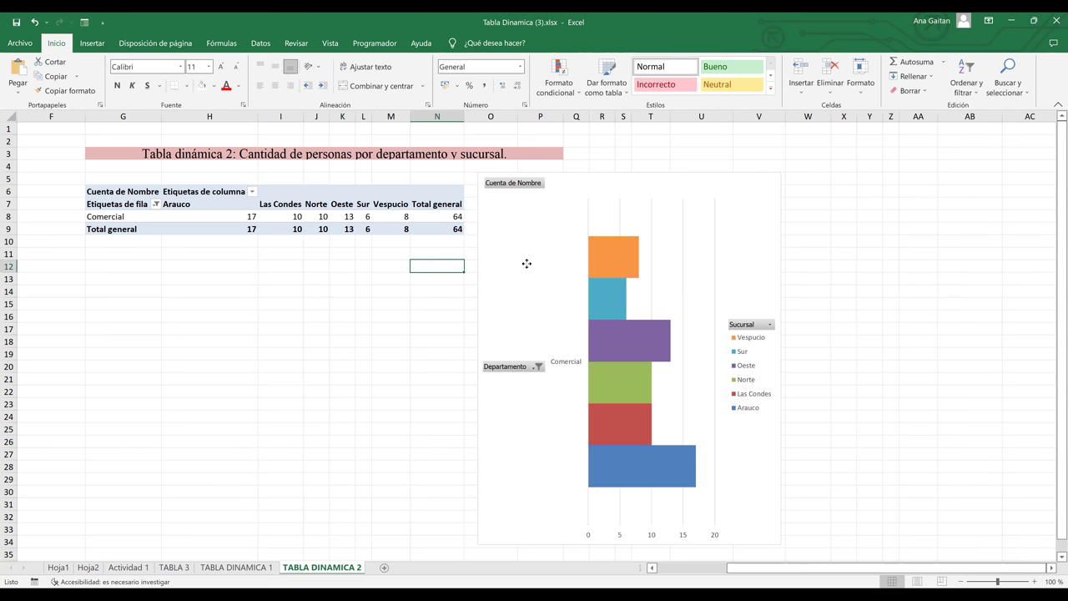
left_click(412, 288)
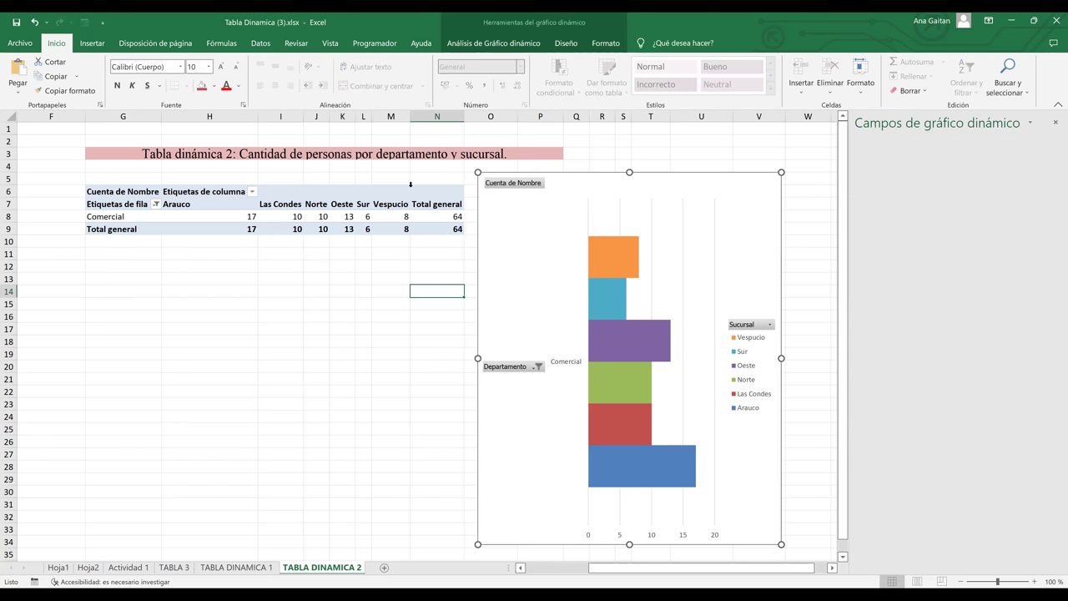
left_click(410, 185)
left_click(412, 226)
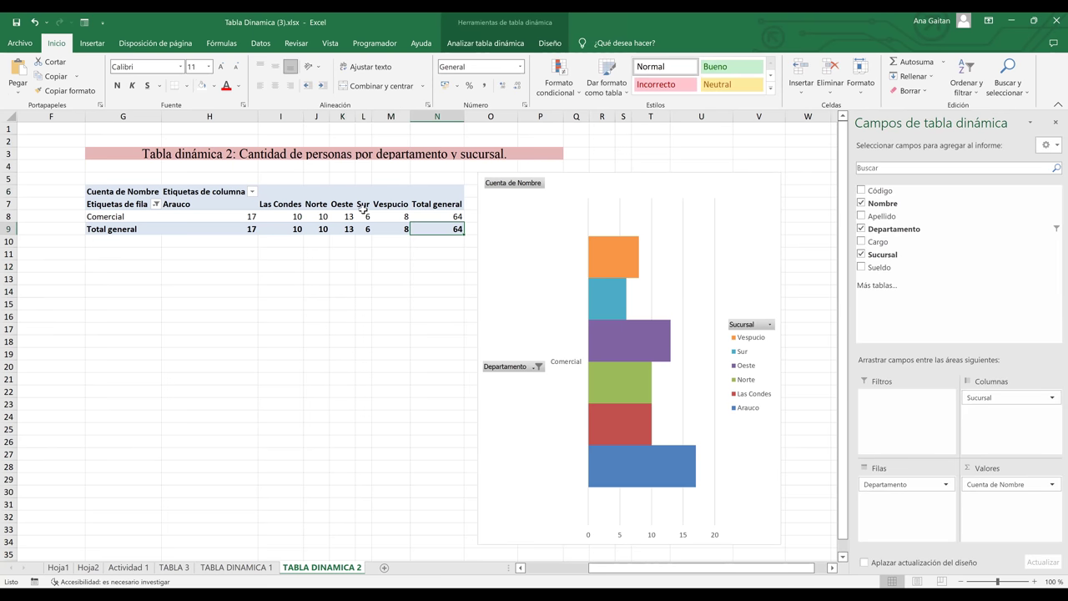
left_click(365, 211)
left_click(365, 215)
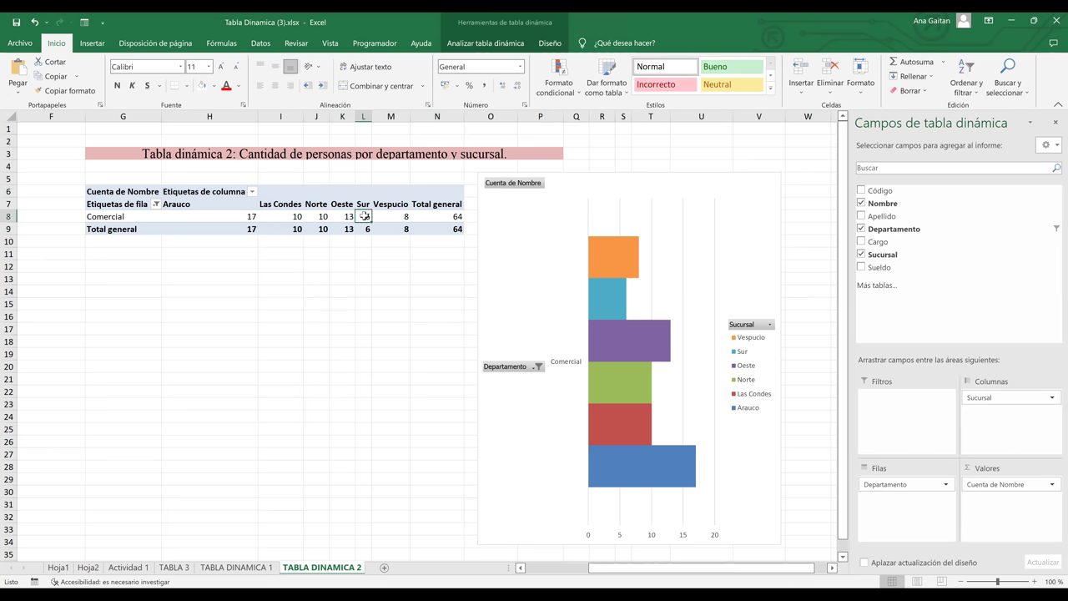
left_click(661, 259)
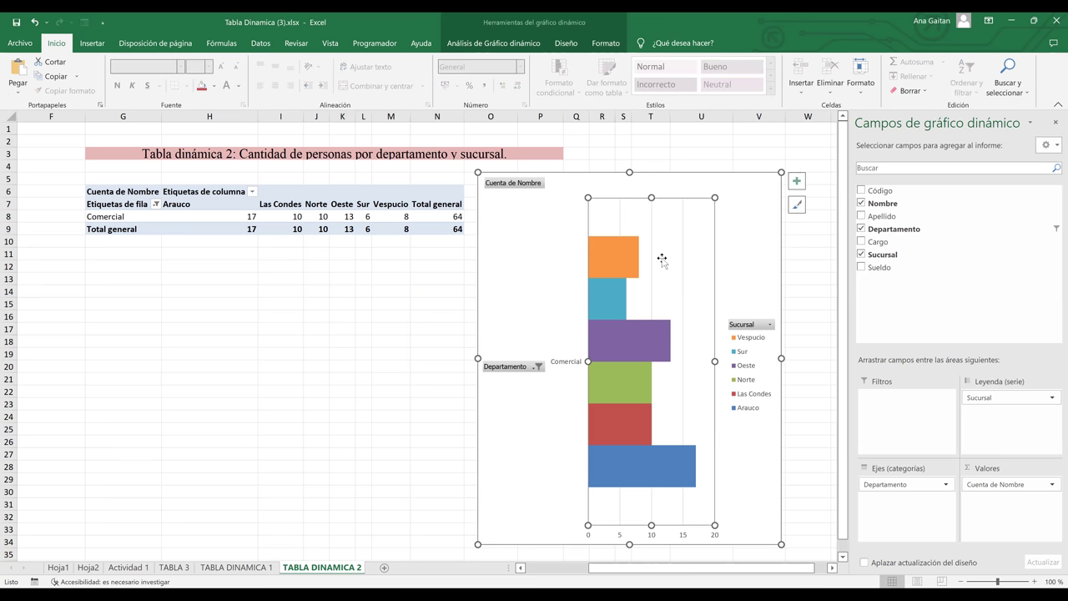
left_click(551, 262)
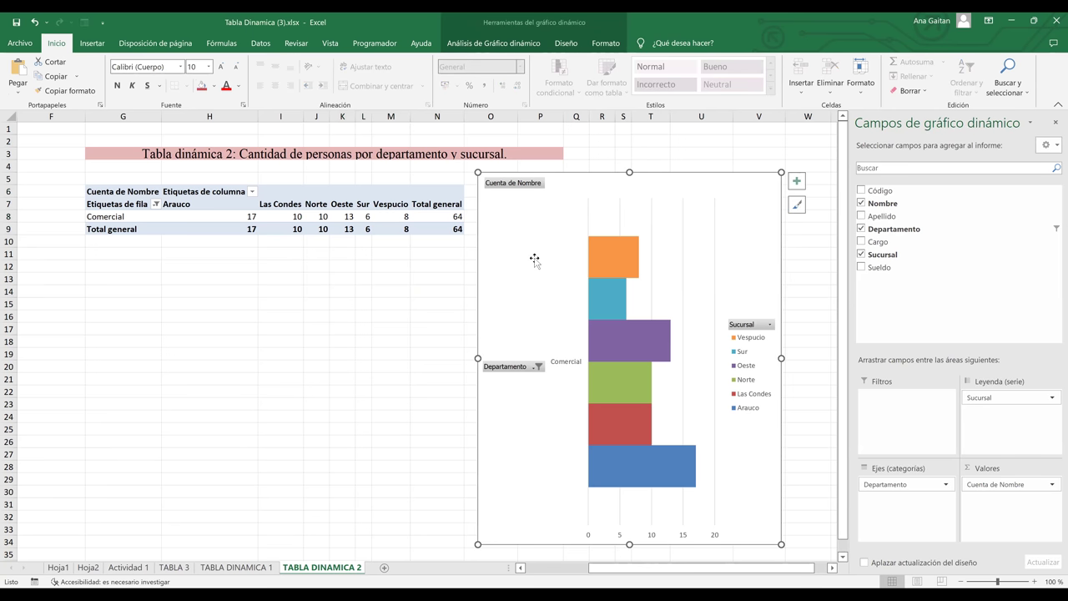
Step: Check the pivot table's Comercial row and Total general values by branch against the filtered bar chart on TABLA DINAMICA 2
left_click(417, 230)
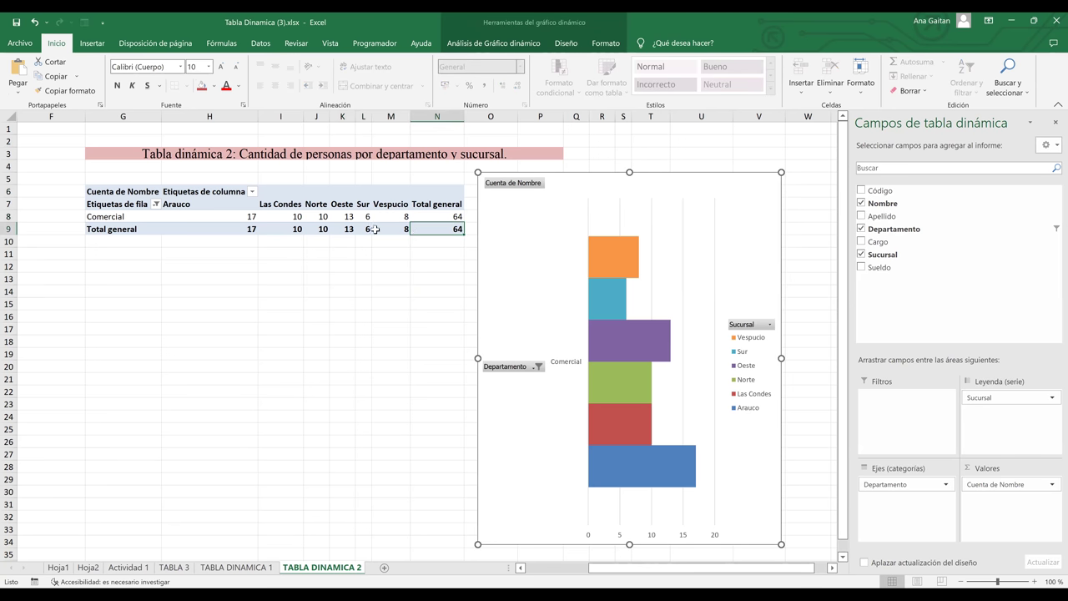
left_click(375, 229)
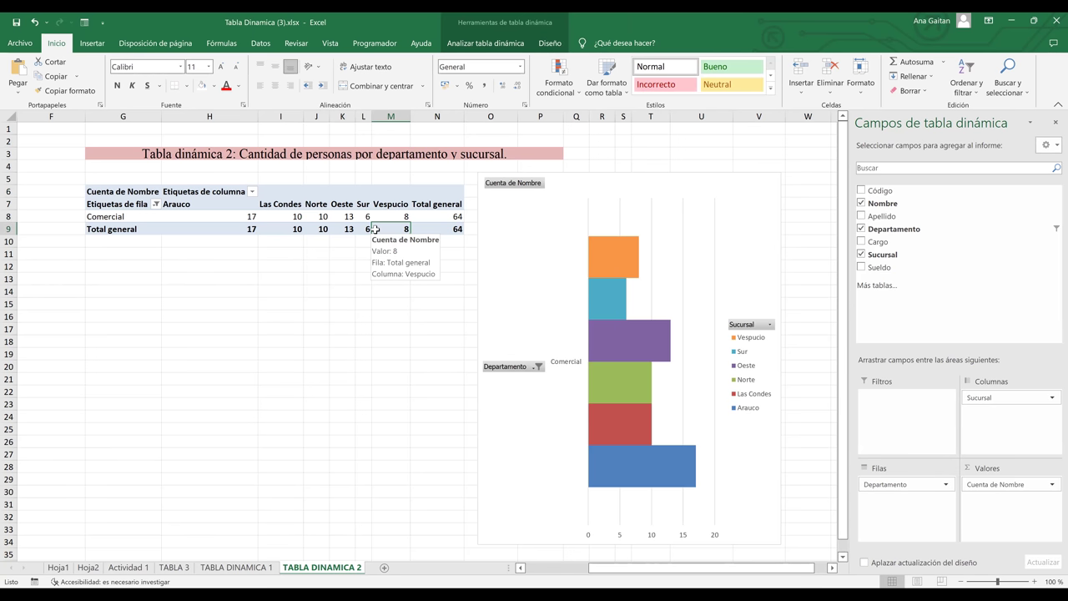
left_click(514, 278)
left_click(408, 229)
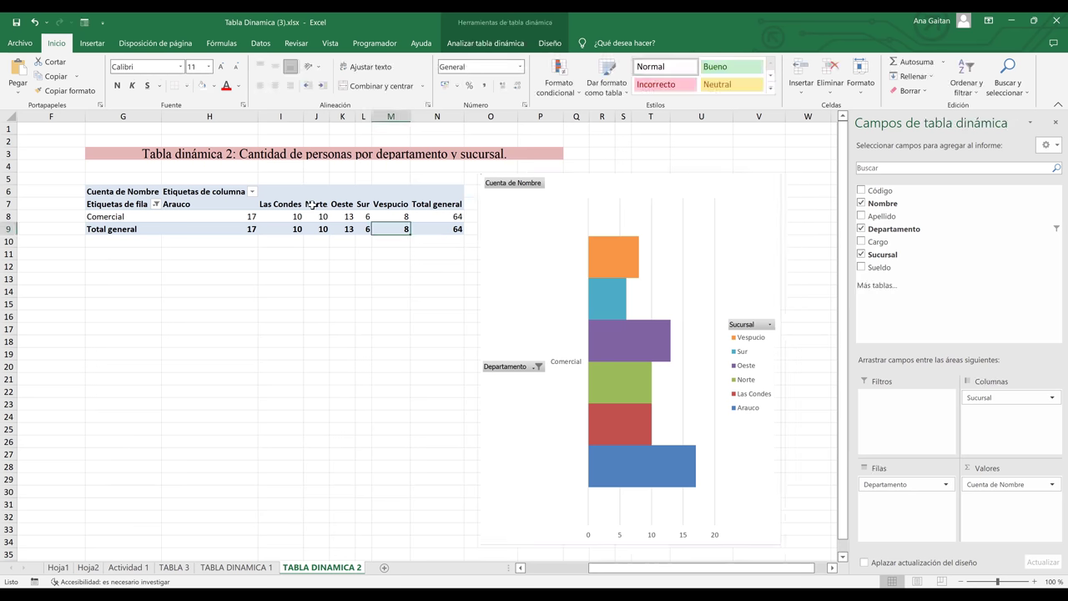
left_click(206, 201)
key("Left")
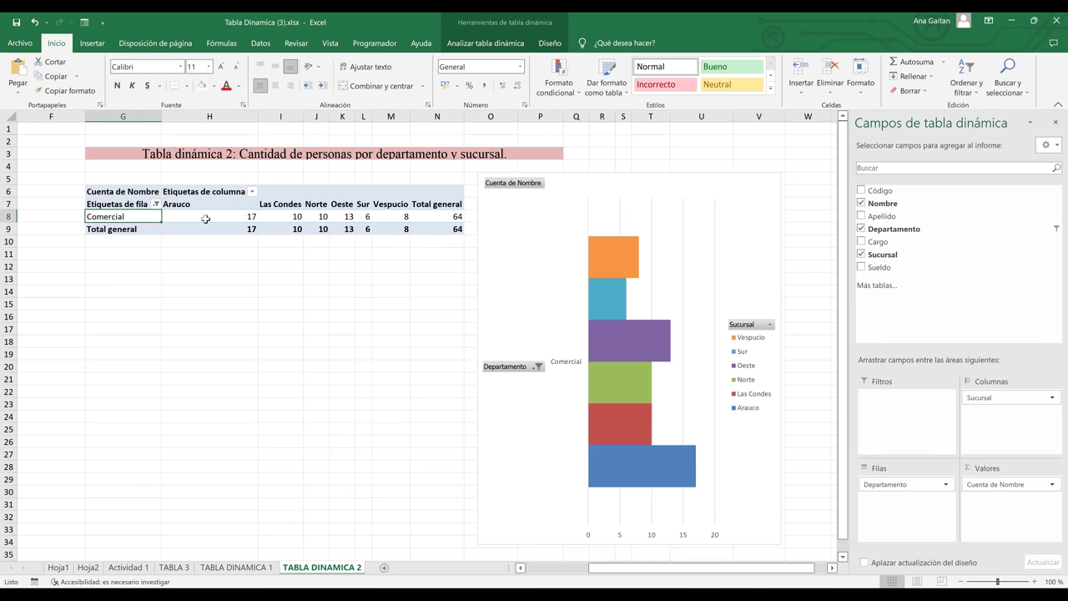
left_click(206, 219)
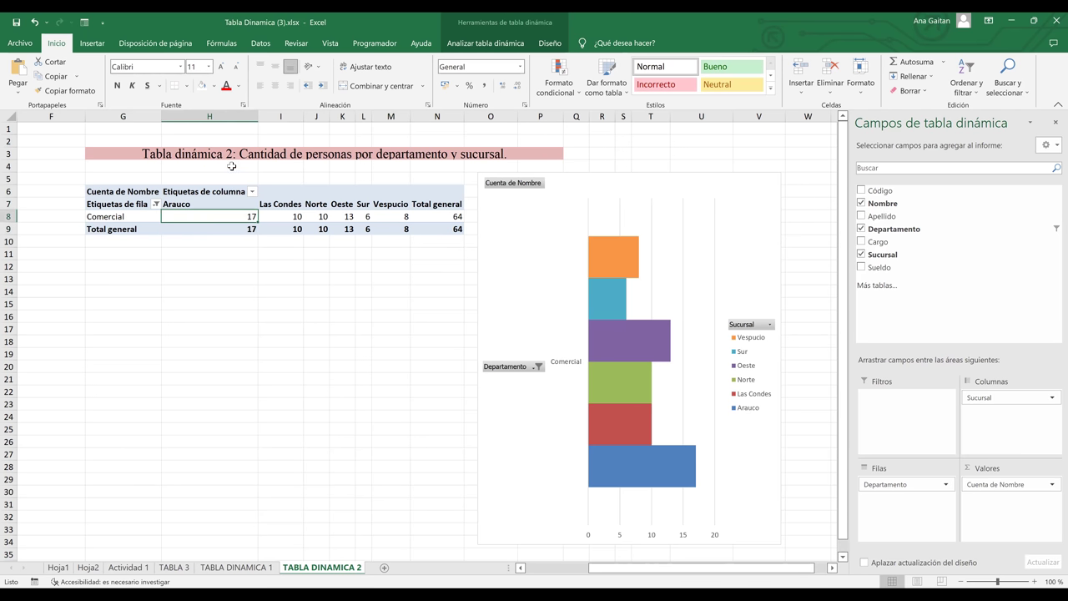